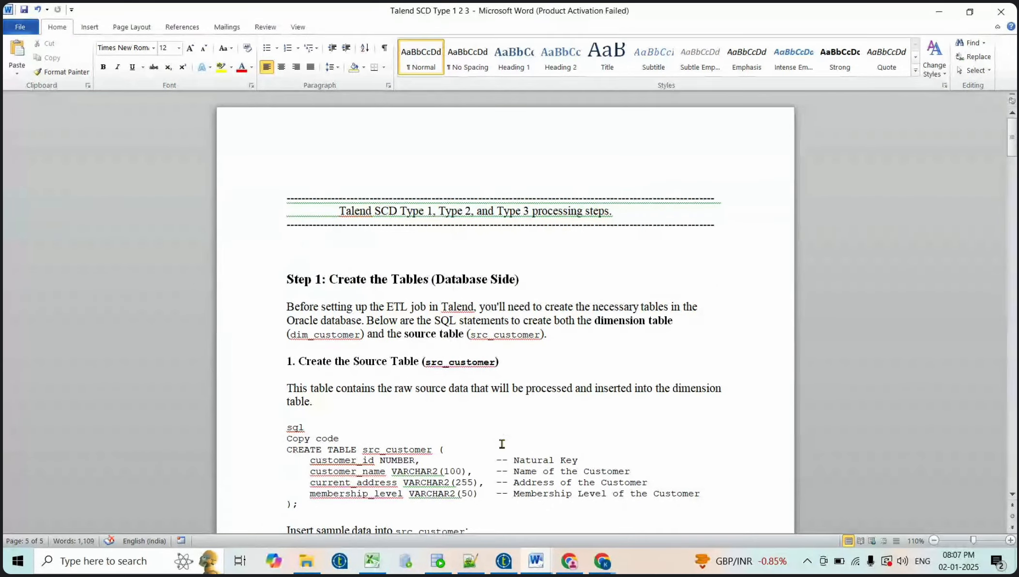
Review the src_customer table name and its four column definitions
scroll(502, 444, down, 3)
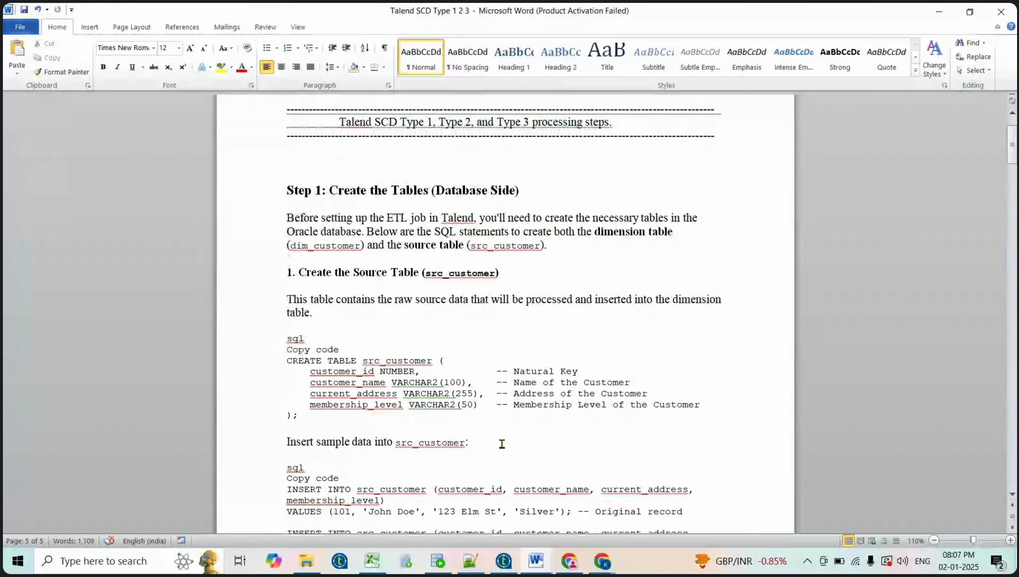
double_click(398, 358)
click(384, 370)
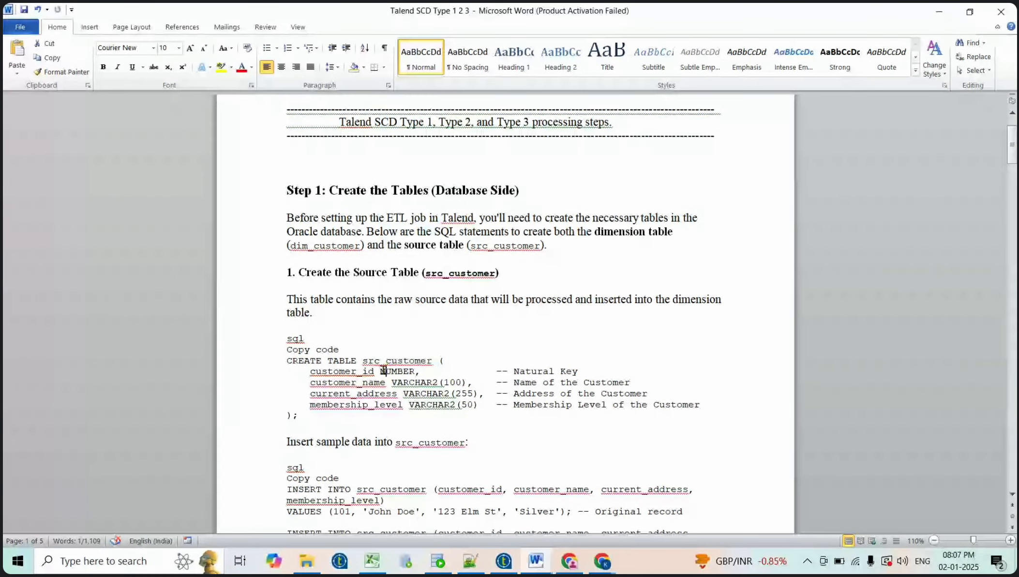
click(374, 370)
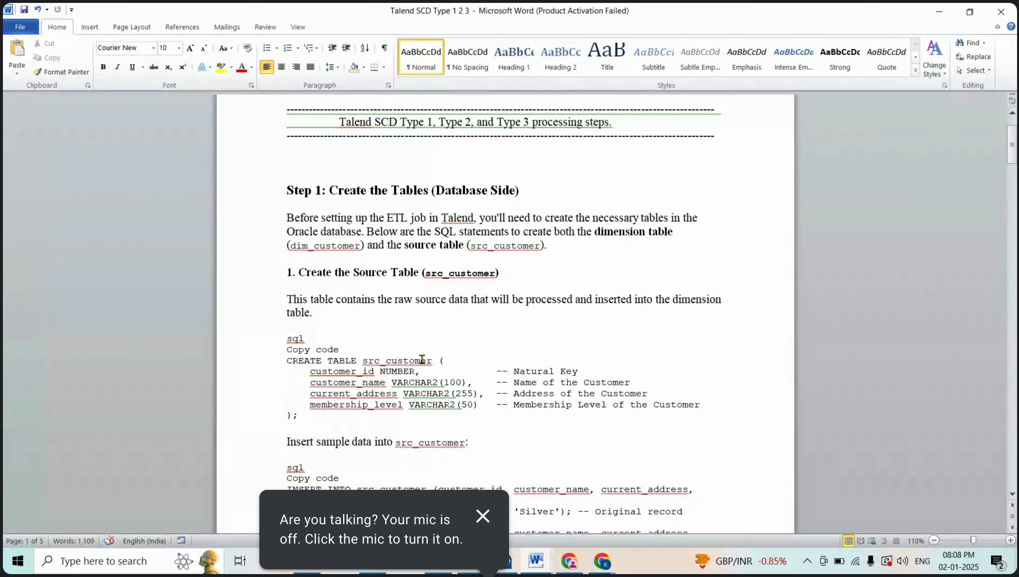
click(482, 515)
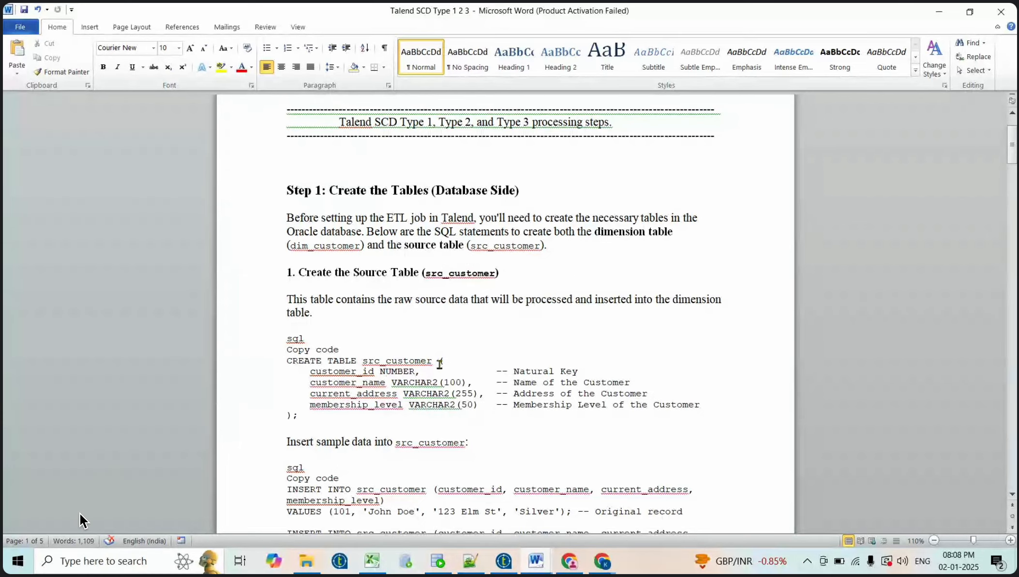
drag(310, 371, 702, 408)
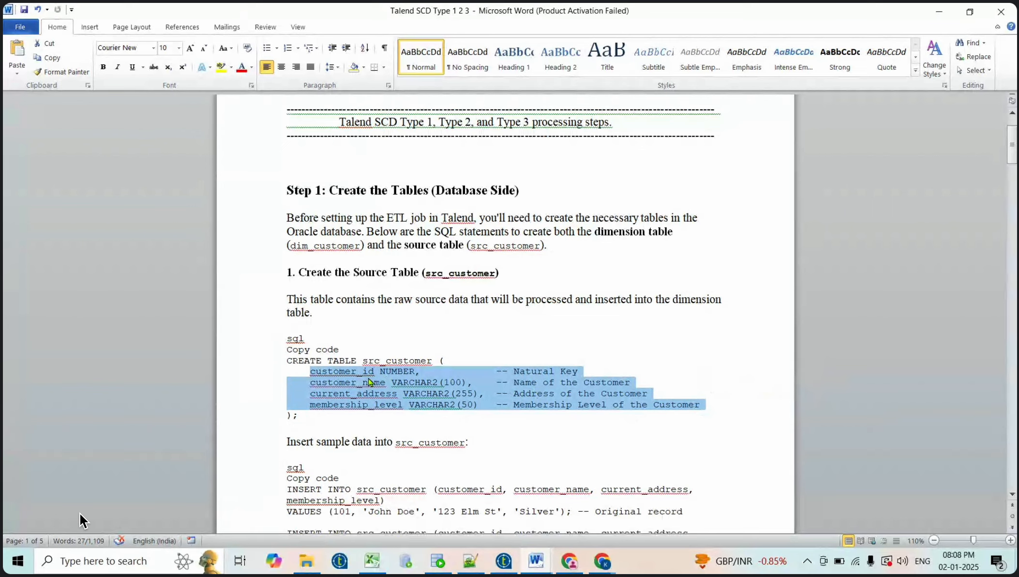
click(399, 371)
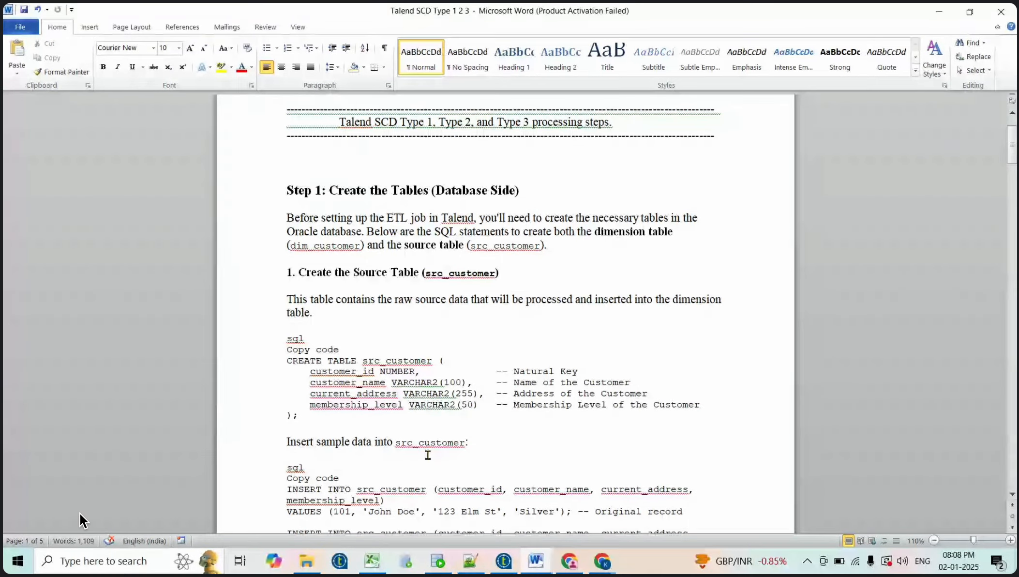
Point out the sample customer row: id 101, the Elm address and Silver membership
scroll(442, 460, down, 5)
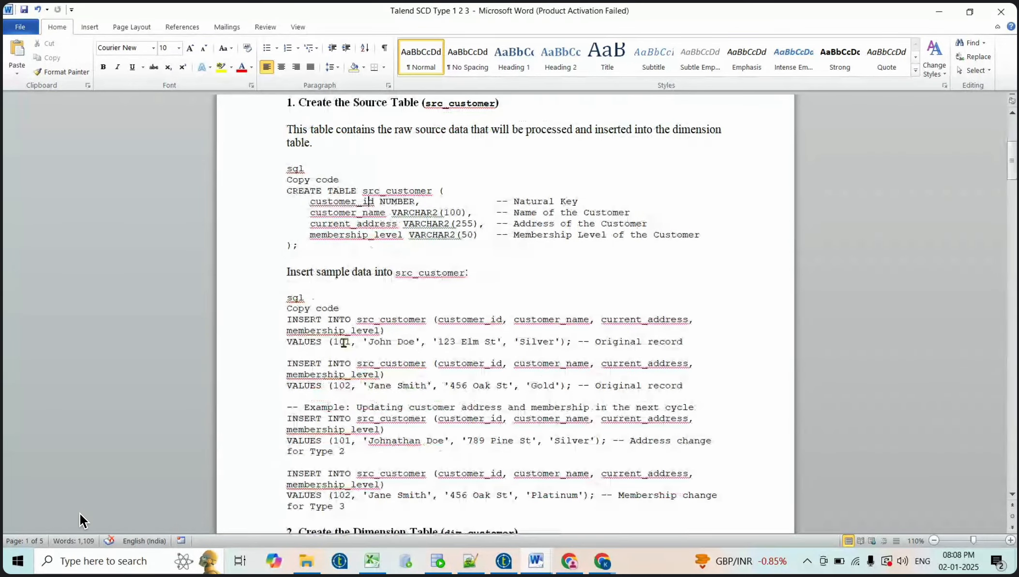
double_click(342, 342)
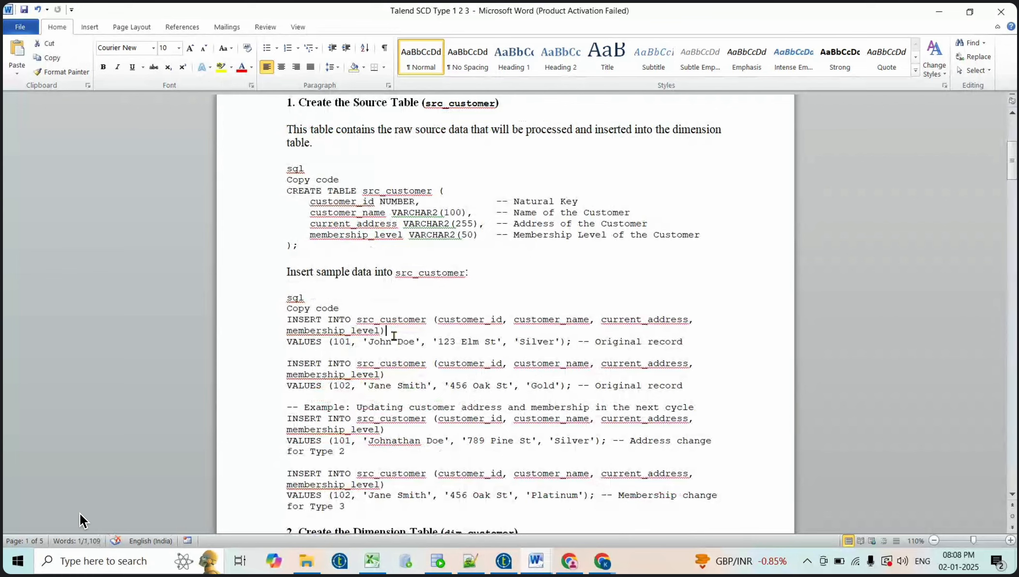
click(455, 341)
double_click(466, 341)
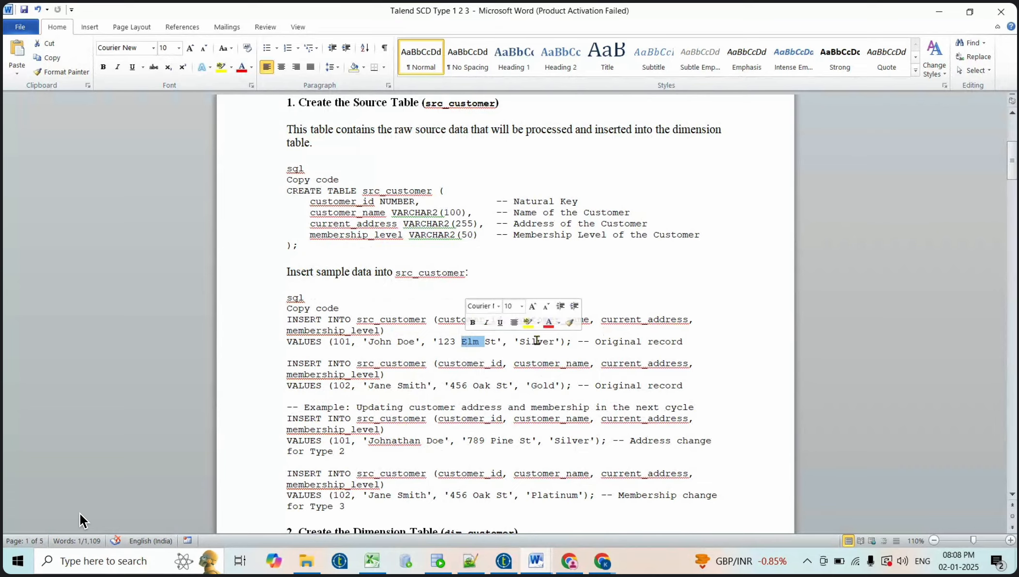
double_click(537, 342)
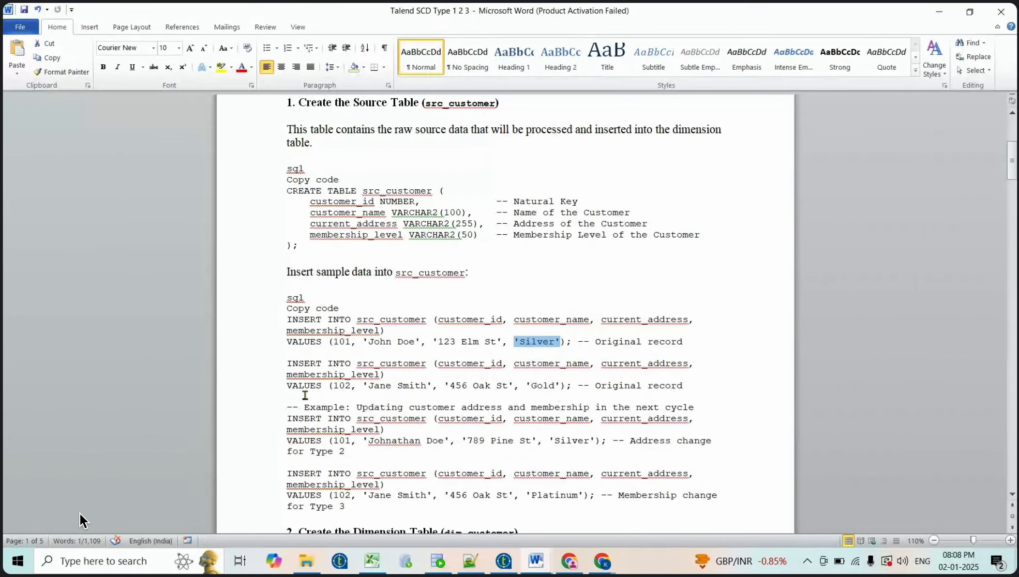
scroll(317, 461, down, 2)
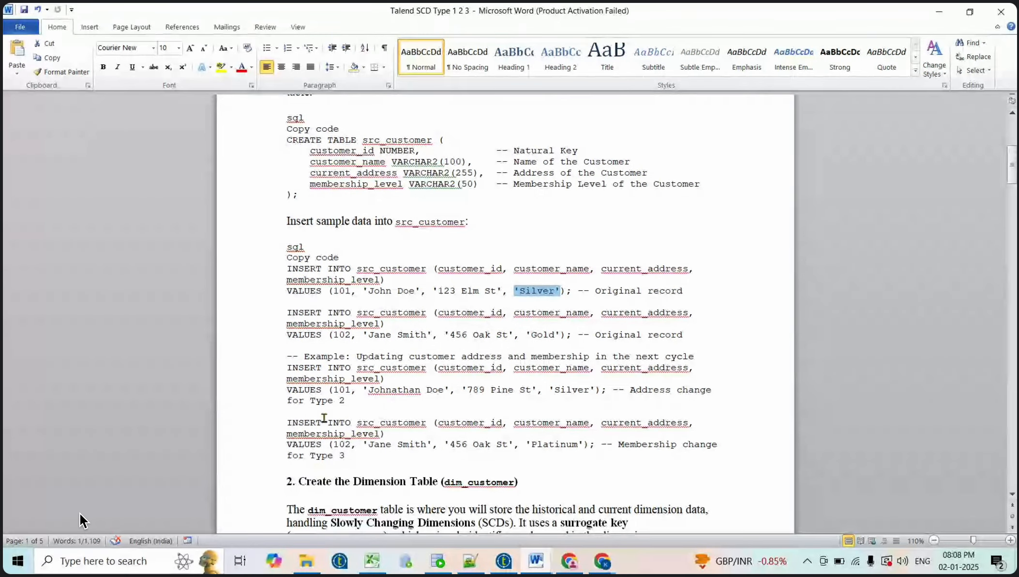
scroll(323, 417, up, 1)
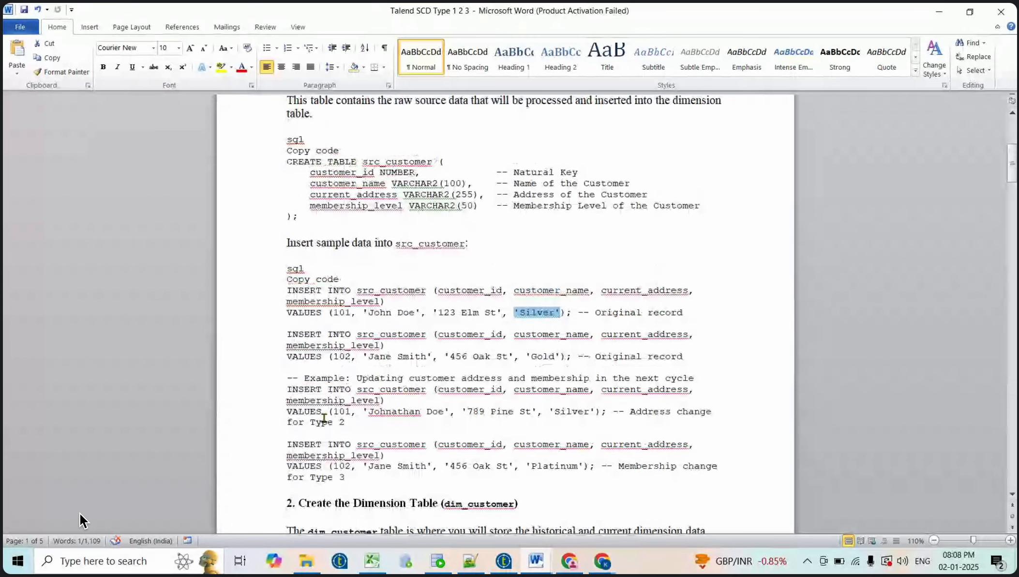
scroll(323, 417, up, 2)
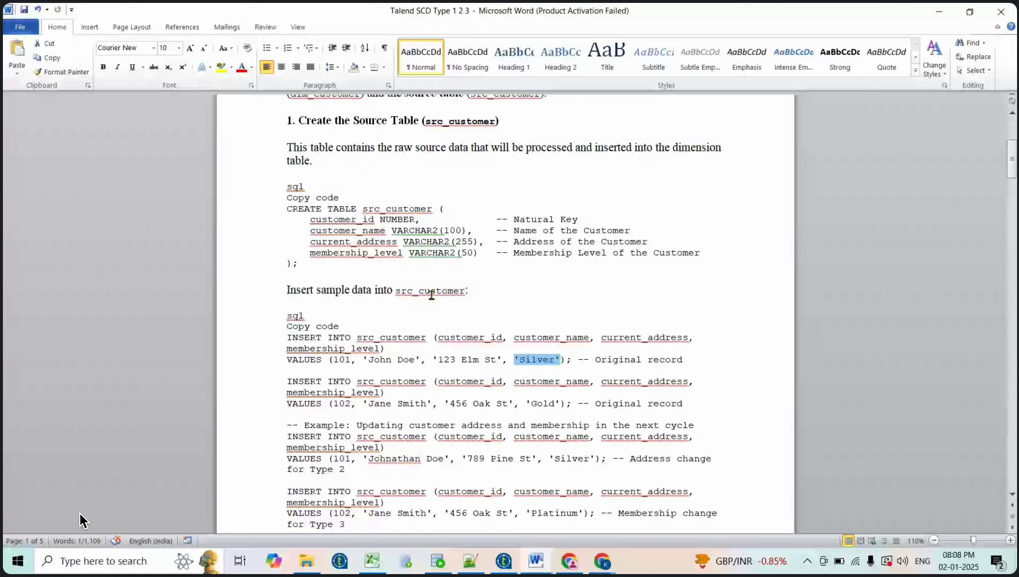
scroll(431, 295, up, 1)
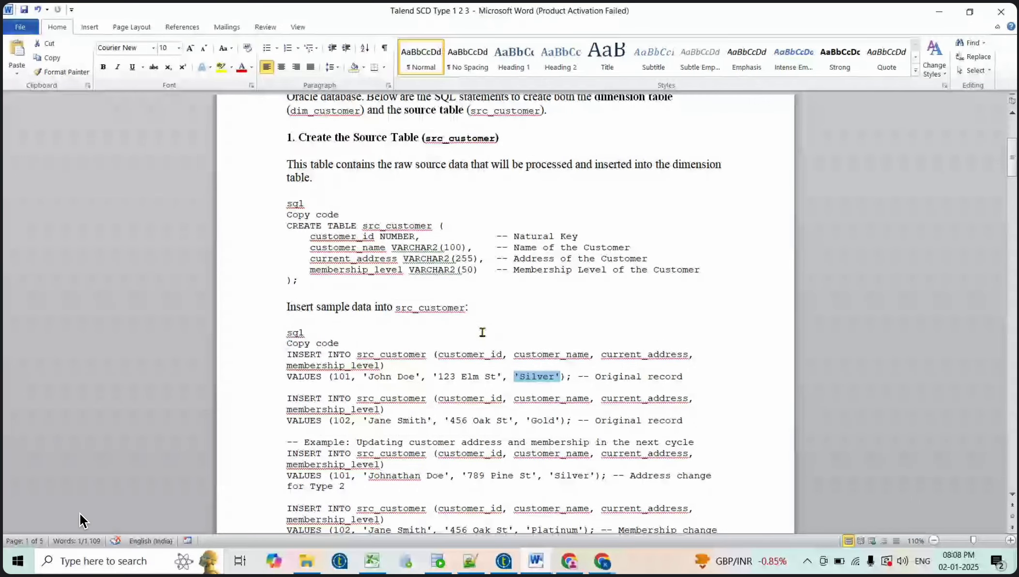
scroll(482, 332, down, 3)
scroll(483, 331, down, 1)
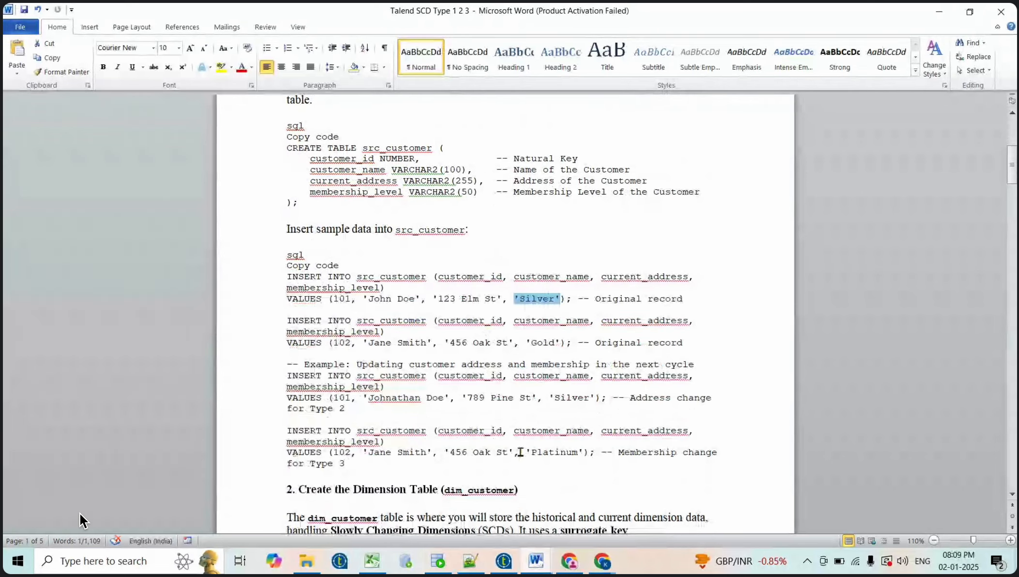
Create a new Talend job named SCD_TYPE_1_2_3
click(503, 561)
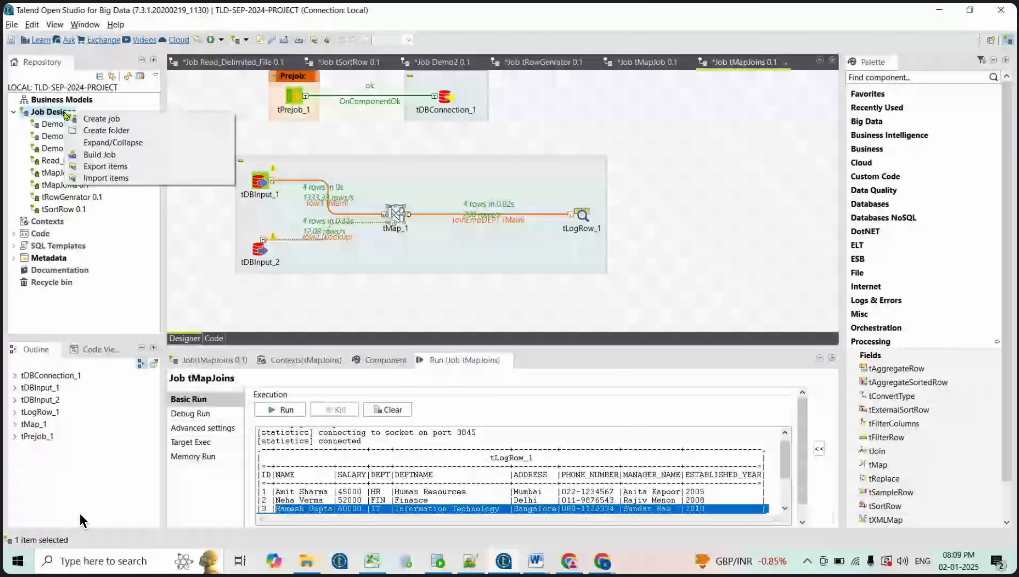
click(87, 119)
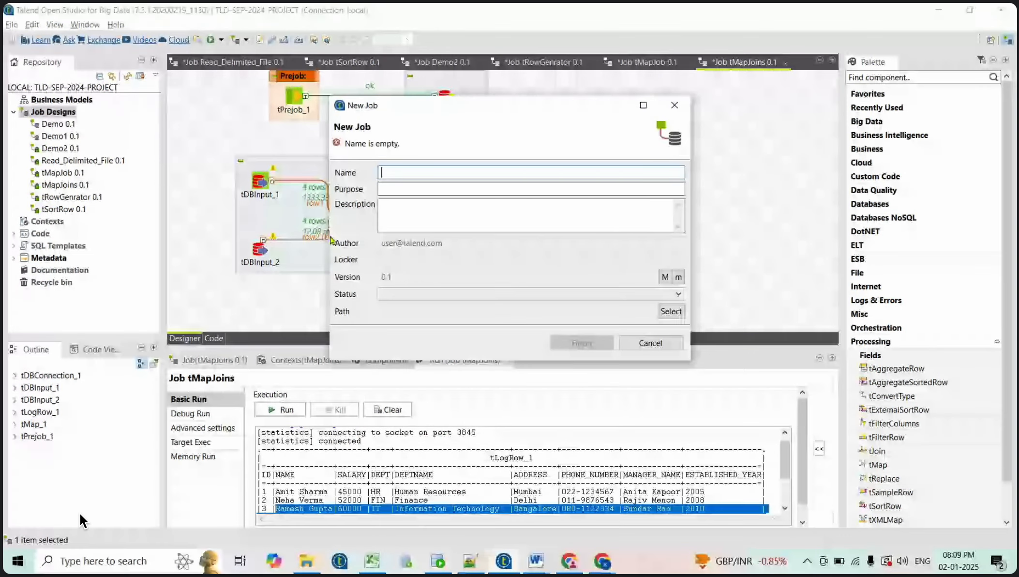
text(SCD)
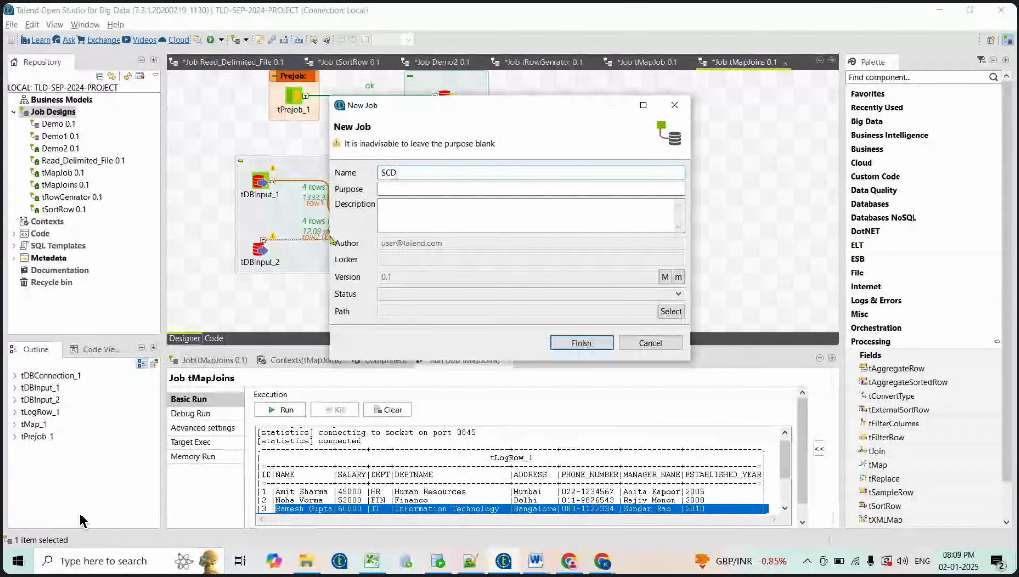
text(_TYPE)
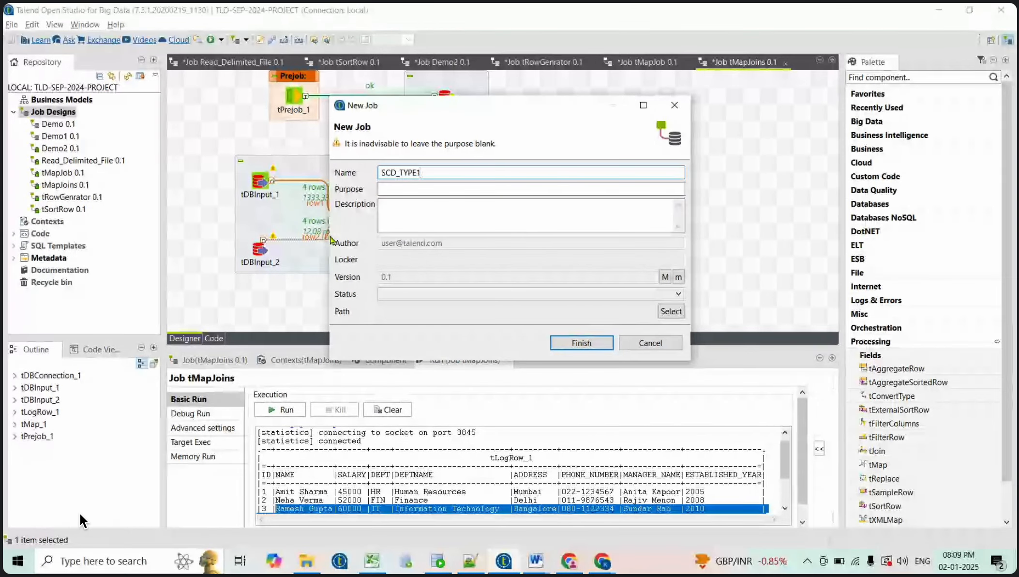
text(_1_2_3)
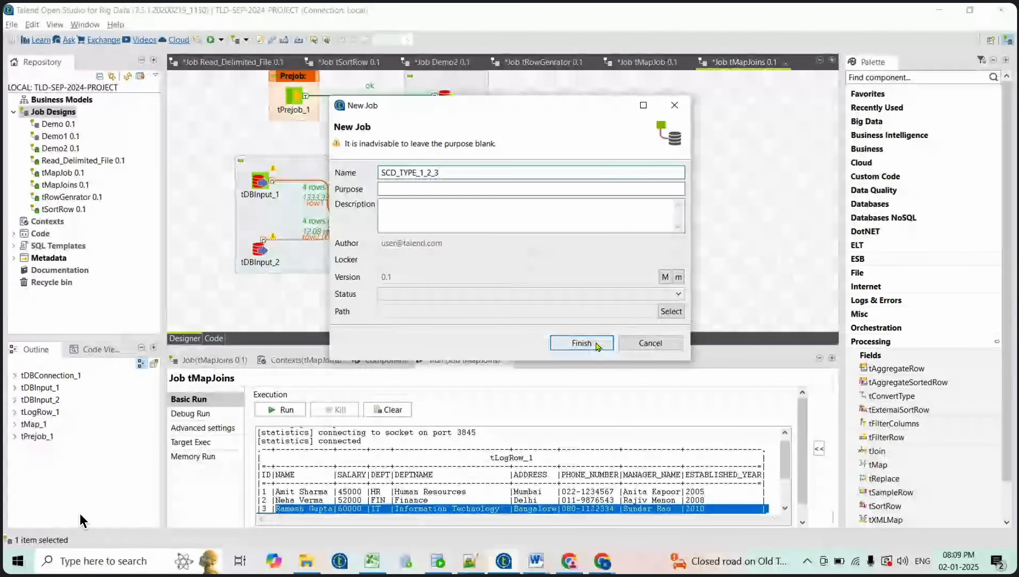
click(581, 343)
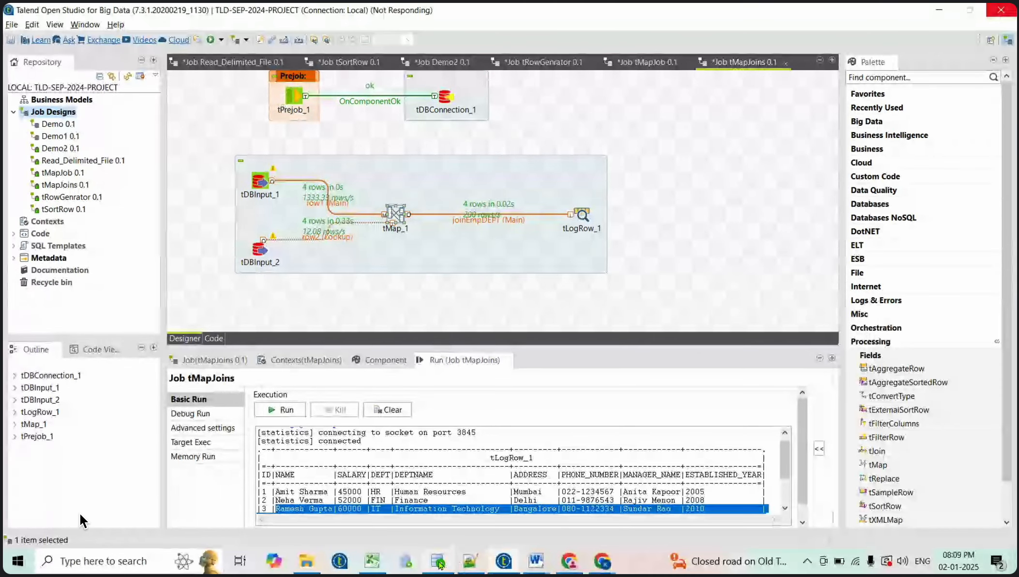
Bring the Talend SCD Type 1 2 3 Word document to the front
click(436, 561)
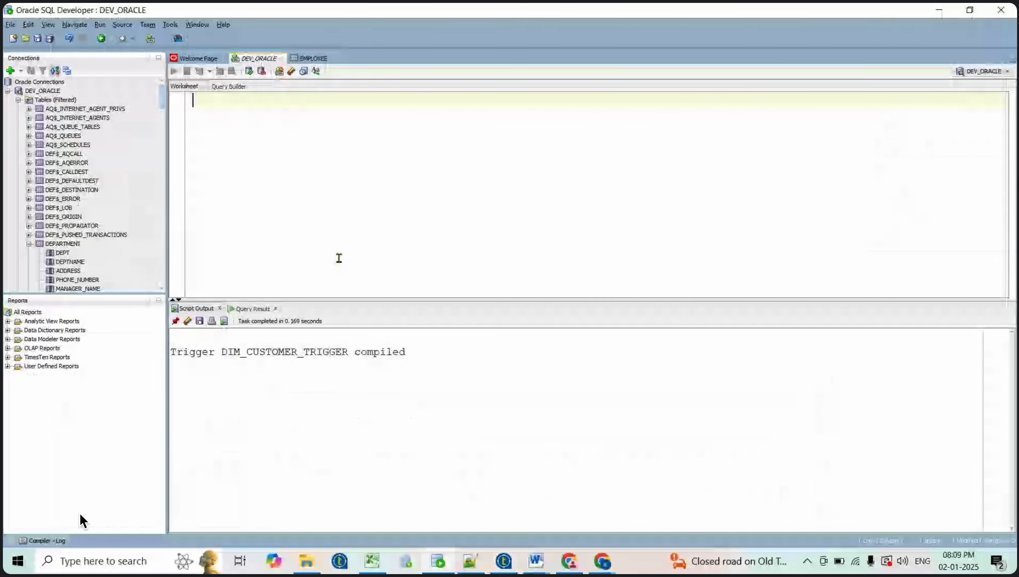
key(alt+Tab)
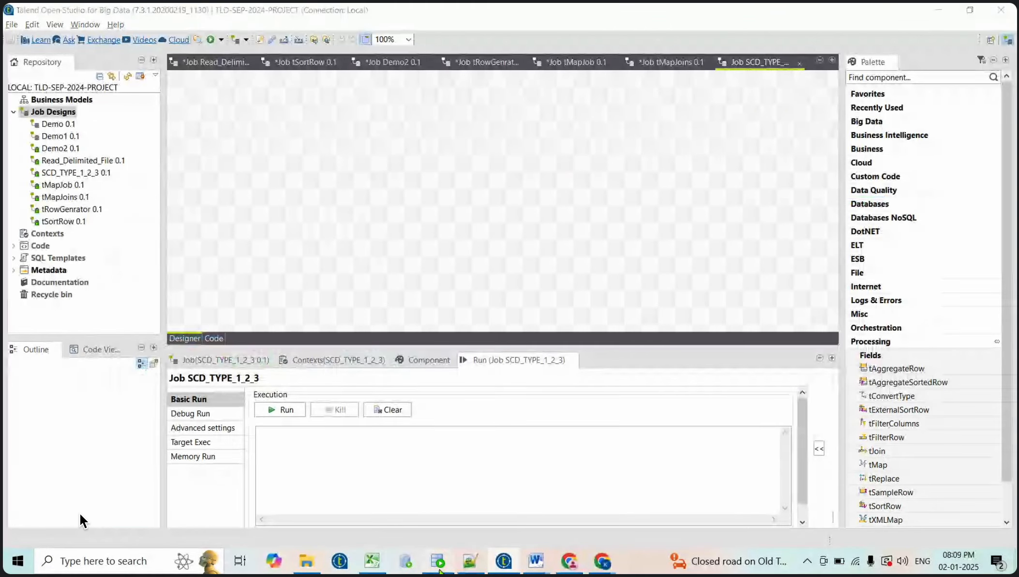
click(437, 561)
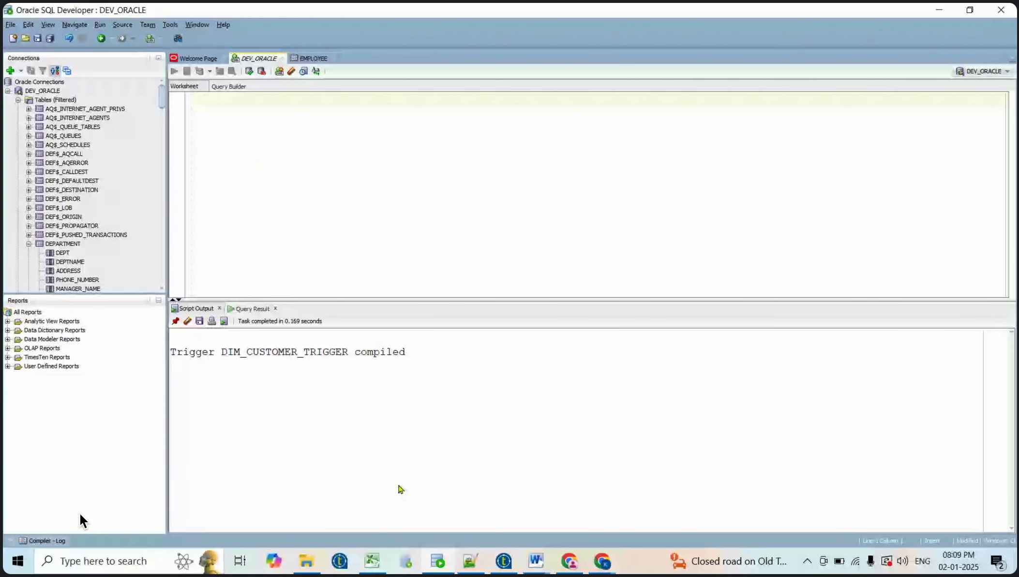
click(436, 571)
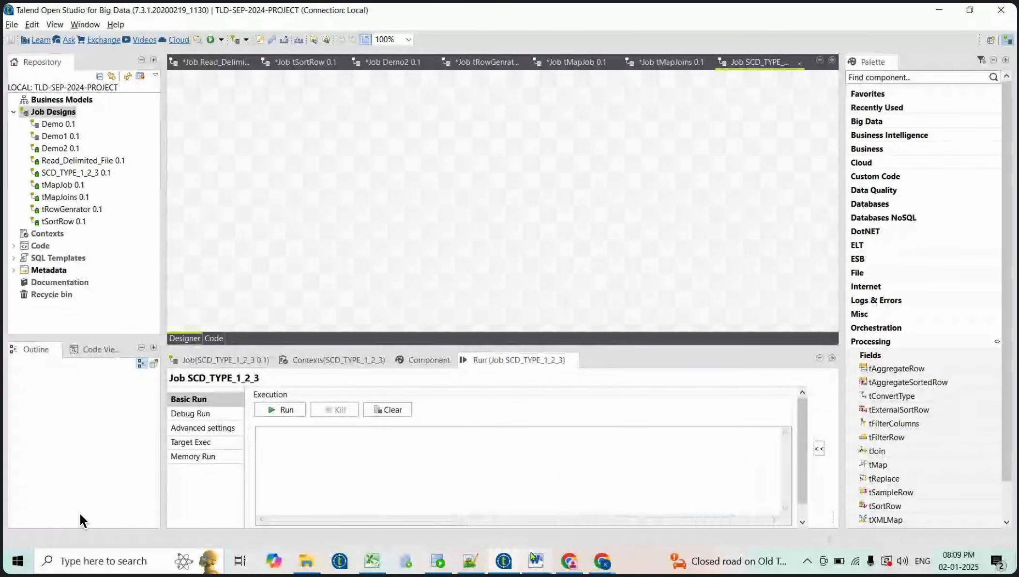
click(529, 558)
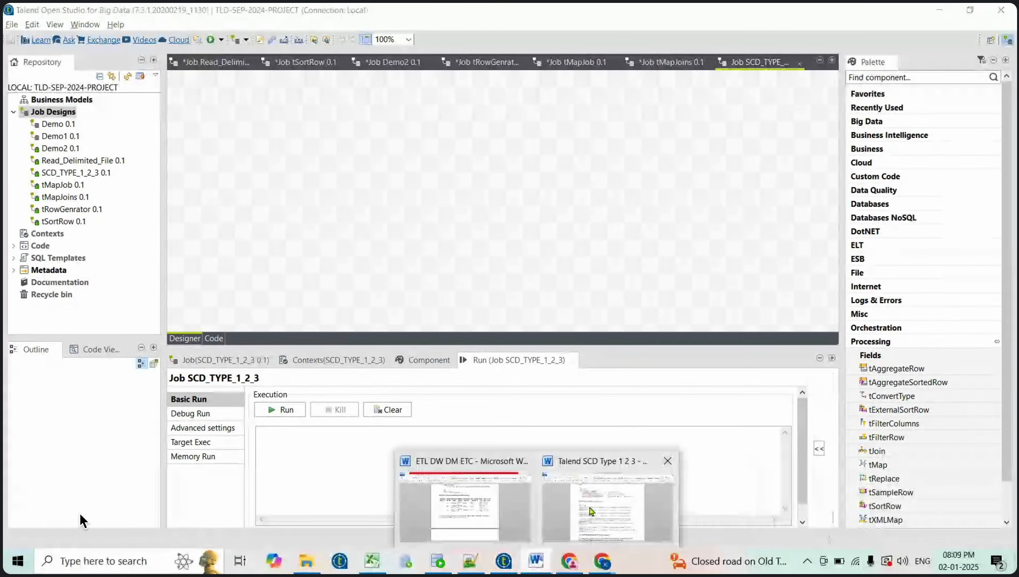
click(589, 506)
Select the CREATE TABLE src_customer statement and return to SQL Developer
drag(304, 204, 284, 150)
key(ctrl+c)
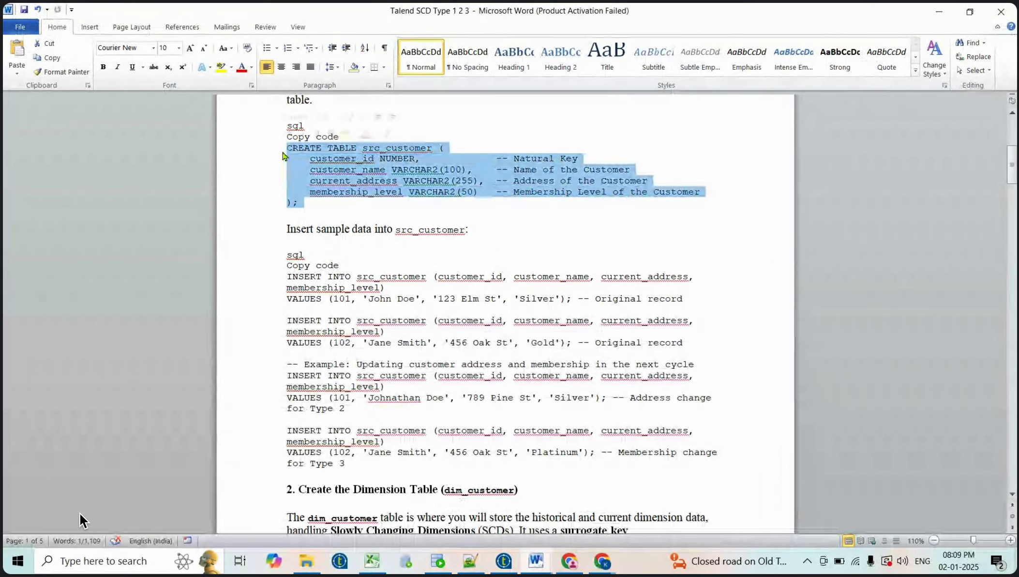
scroll(440, 254, up, 2)
scroll(438, 251, up, 3)
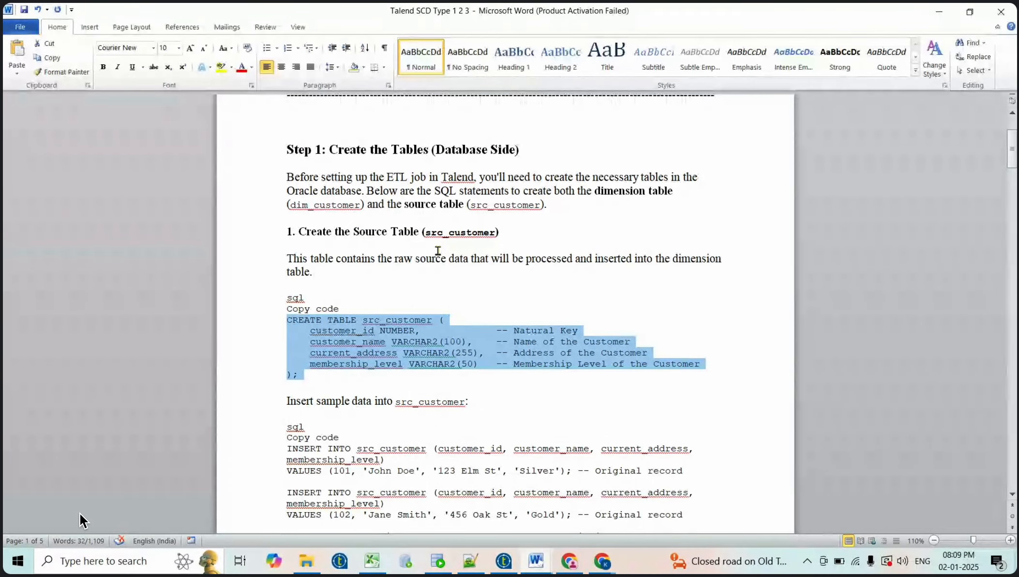
key(alt+Tab)
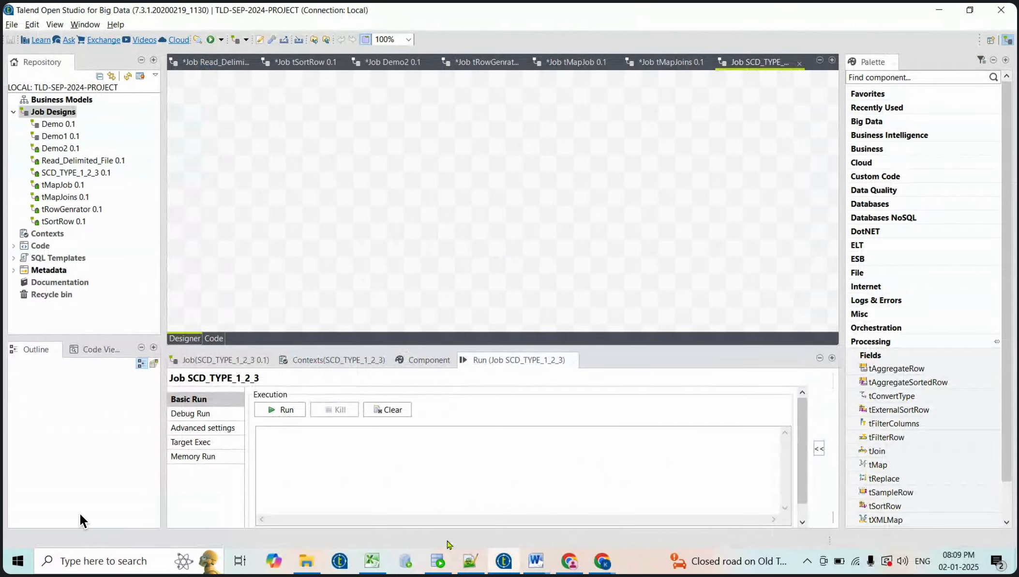
click(444, 569)
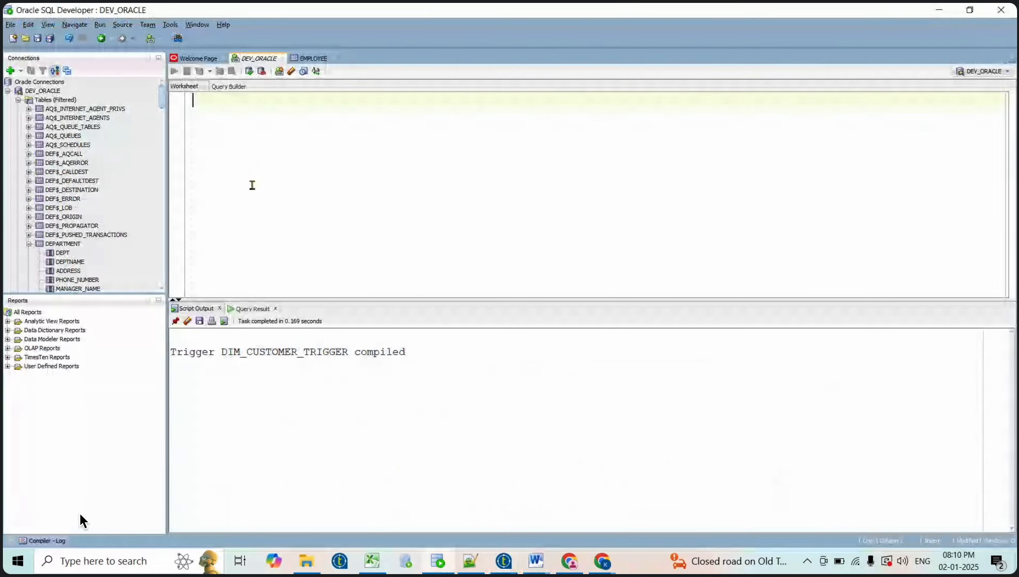
Paste the CREATE TABLE src_customer statement into the DEV_ORACLE worksheet
key(Return)
key(Return)
key(ctrl+v)
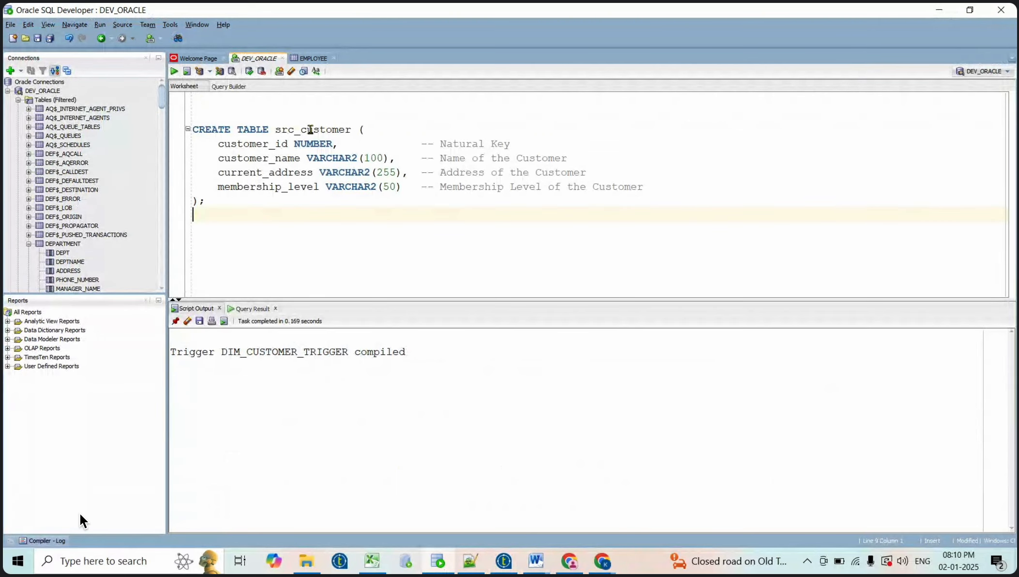
double_click(310, 130)
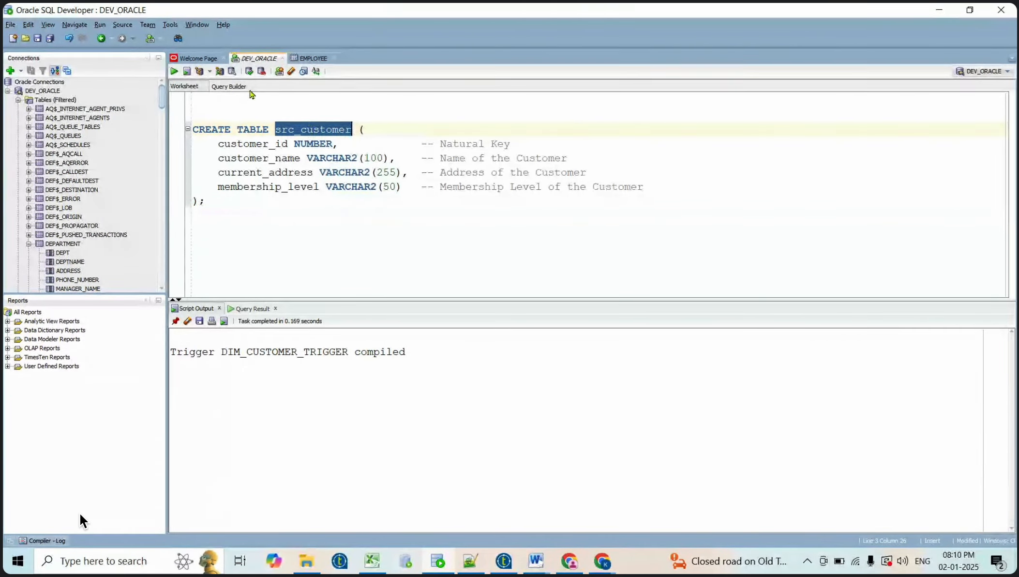
Write 'drop table src_customer' above it and run it to drop the table
click(250, 100)
key(Return)
key(Return)
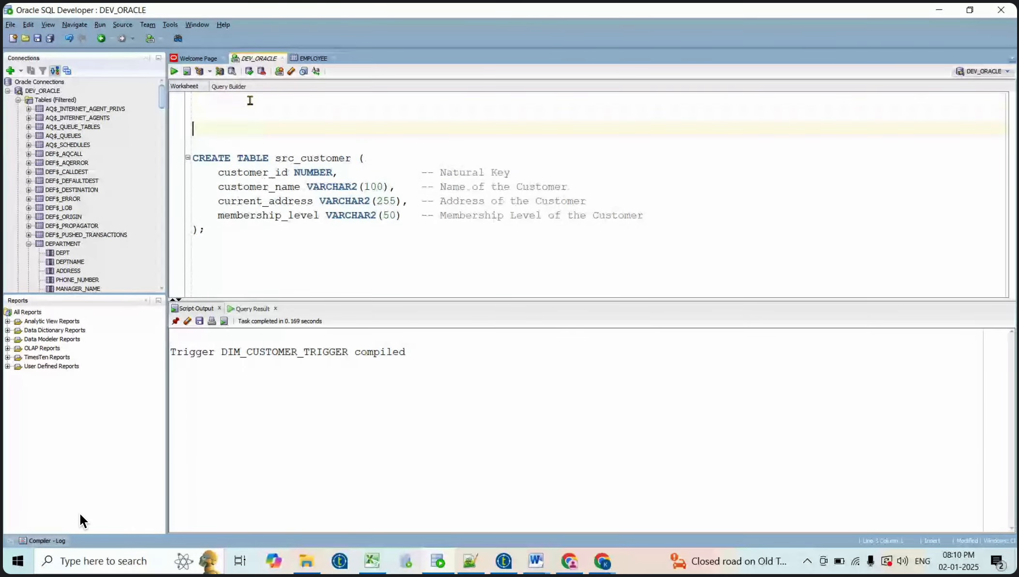
key(Up)
text(dr)
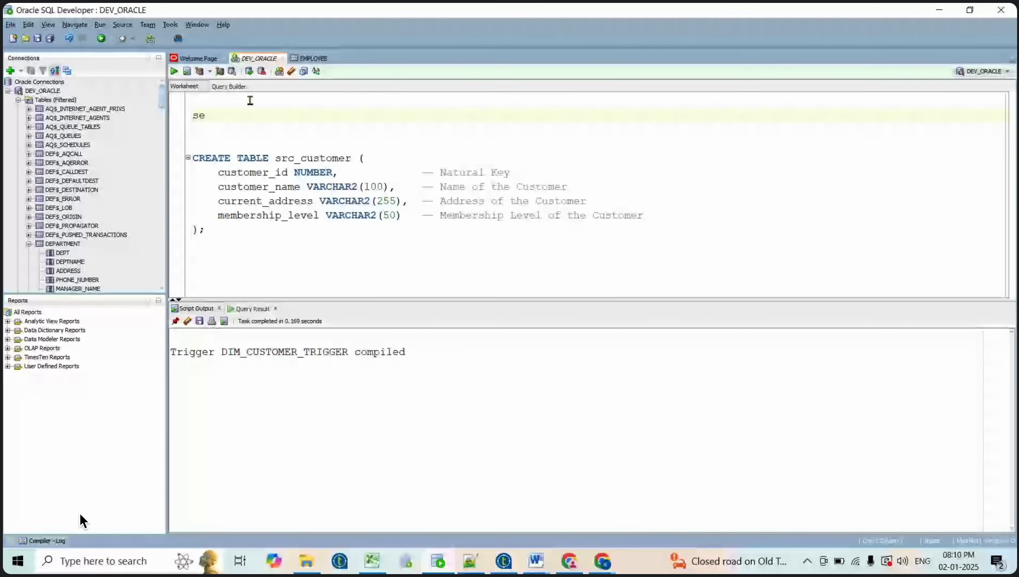
text(op table)
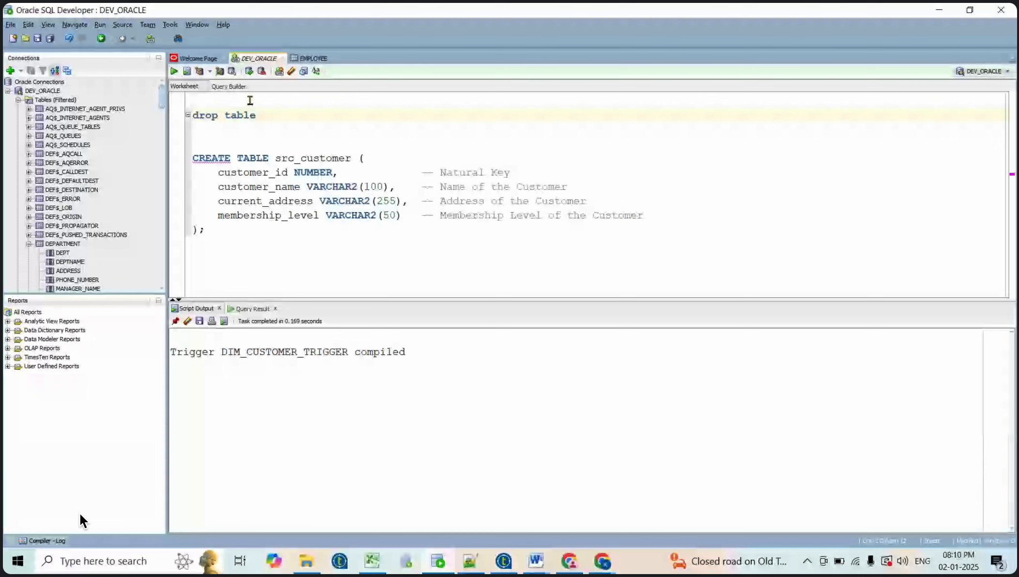
double_click(305, 158)
key(ctrl+c)
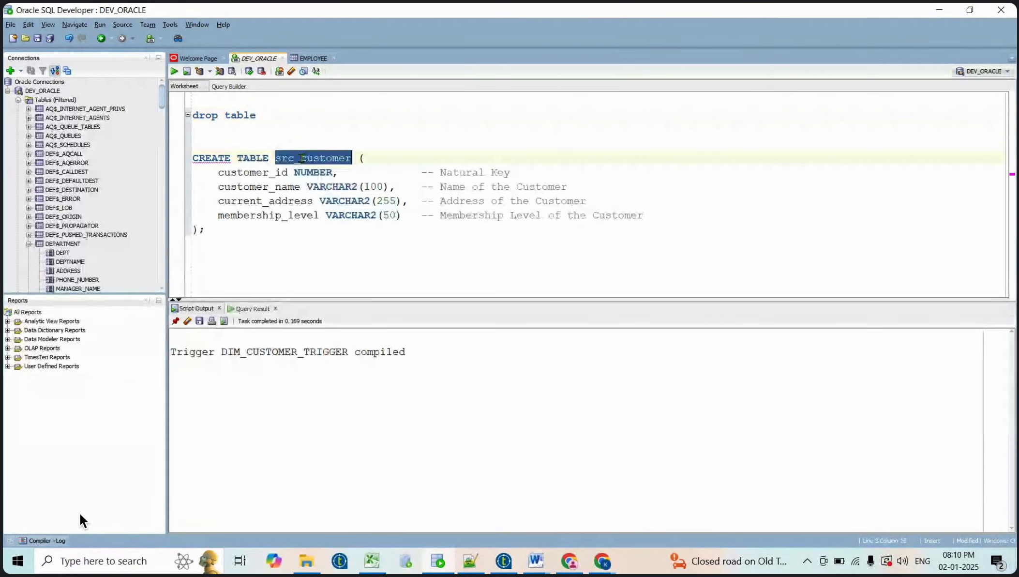
click(281, 118)
key(ctrl+v)
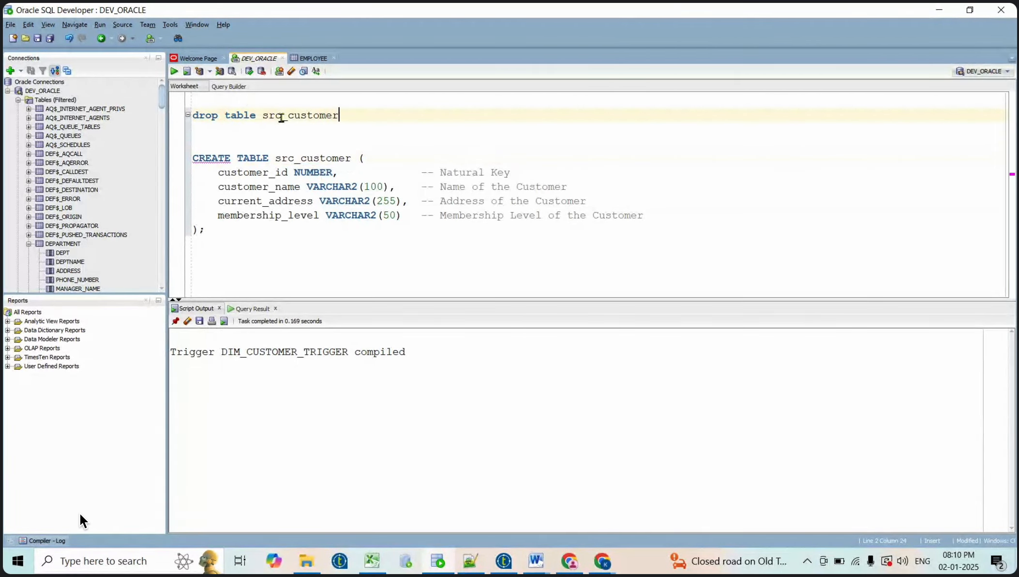
key(shift+Home)
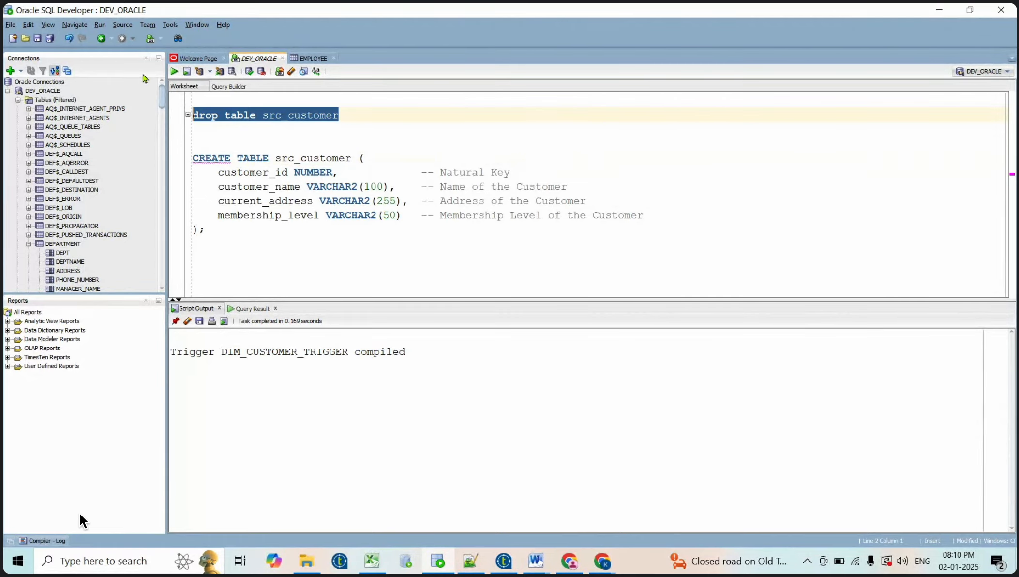
click(175, 73)
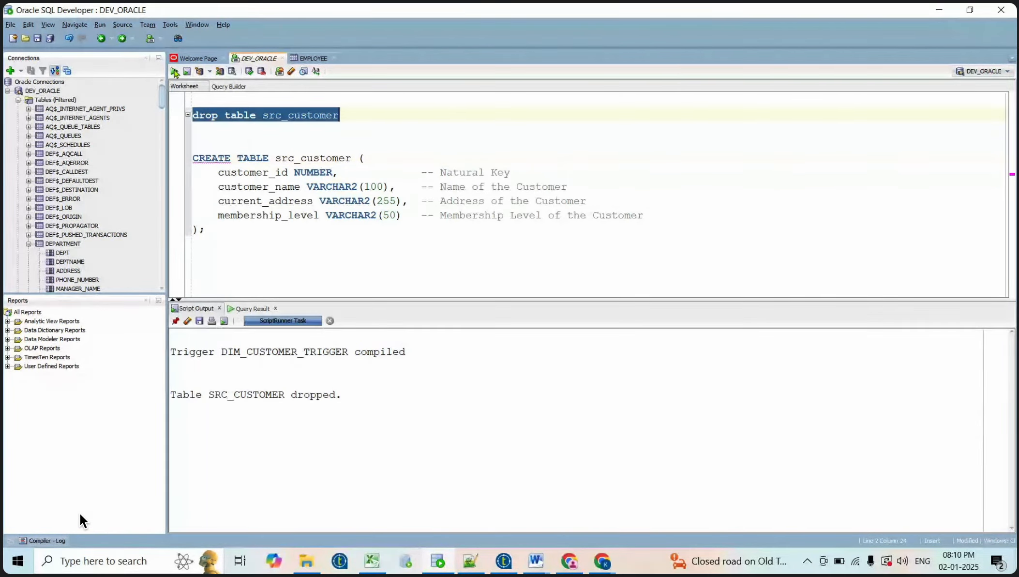
click(368, 115)
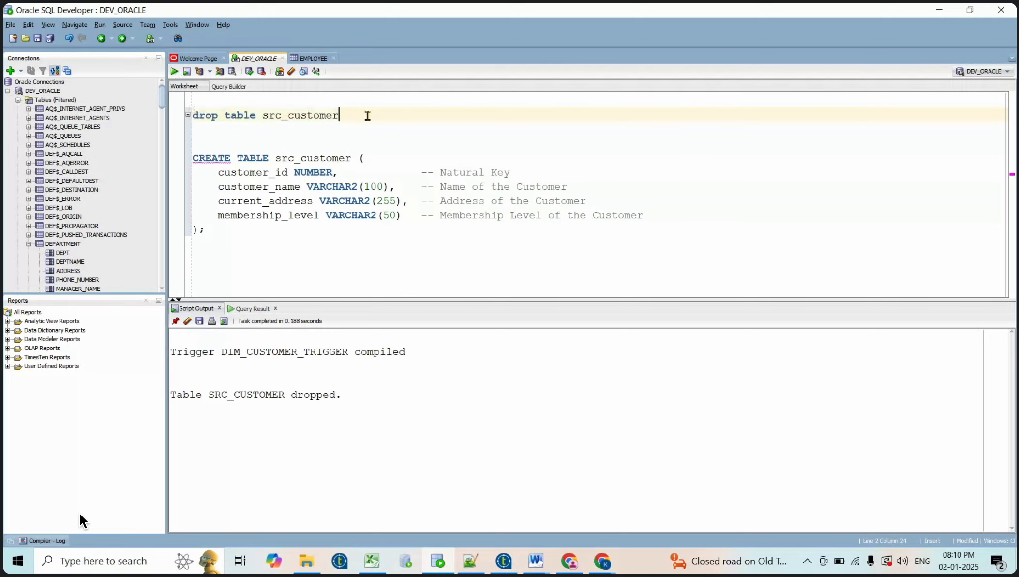
Delete the drop line and run the full CREATE TABLE src_customer statement
key(Delete)
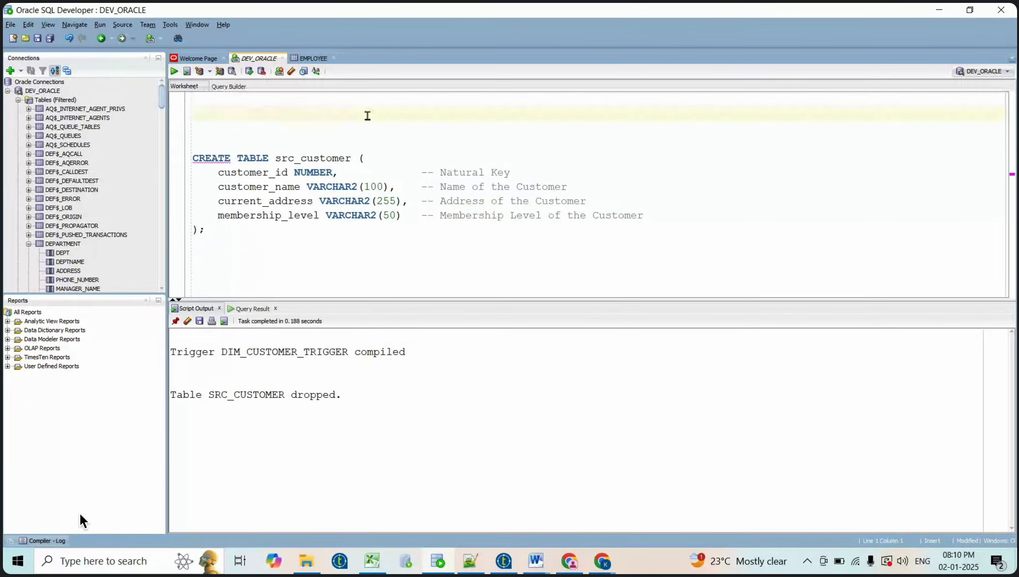
click(264, 240)
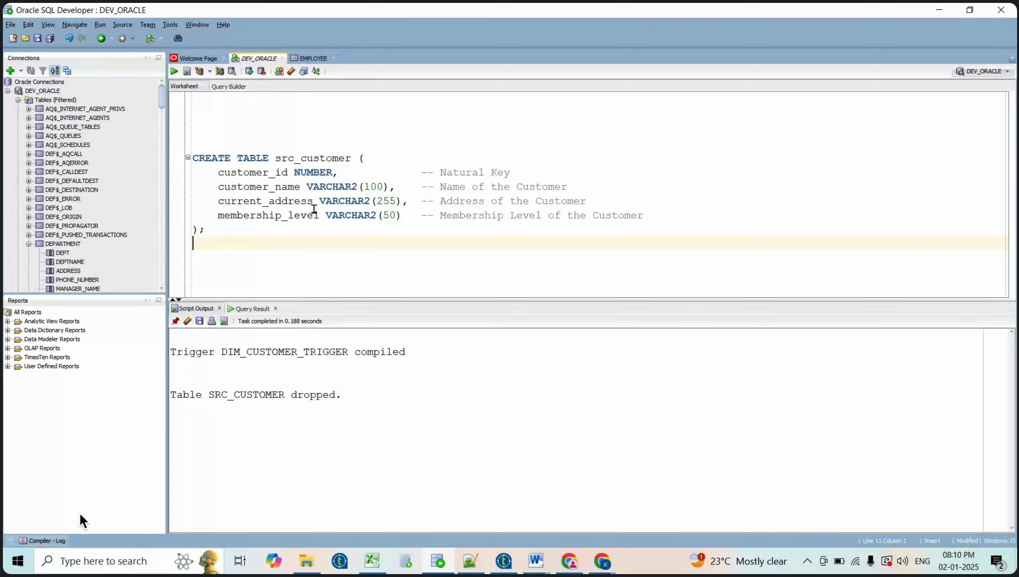
click(210, 231)
key(shift+Up)
key(shift+Up)
key(shift+Up)
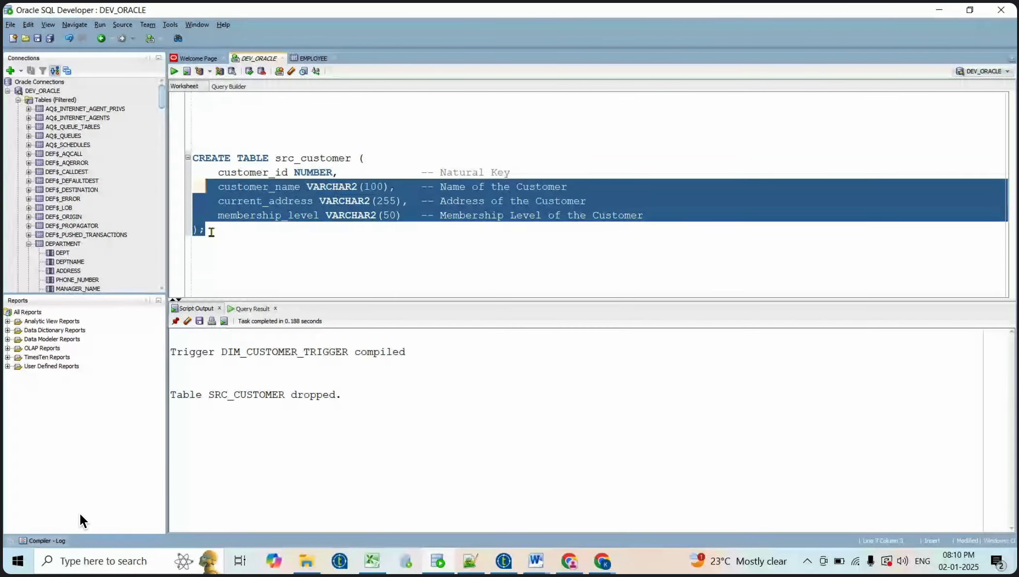
key(shift+Up)
key(shift+Up)
key(shift+Home)
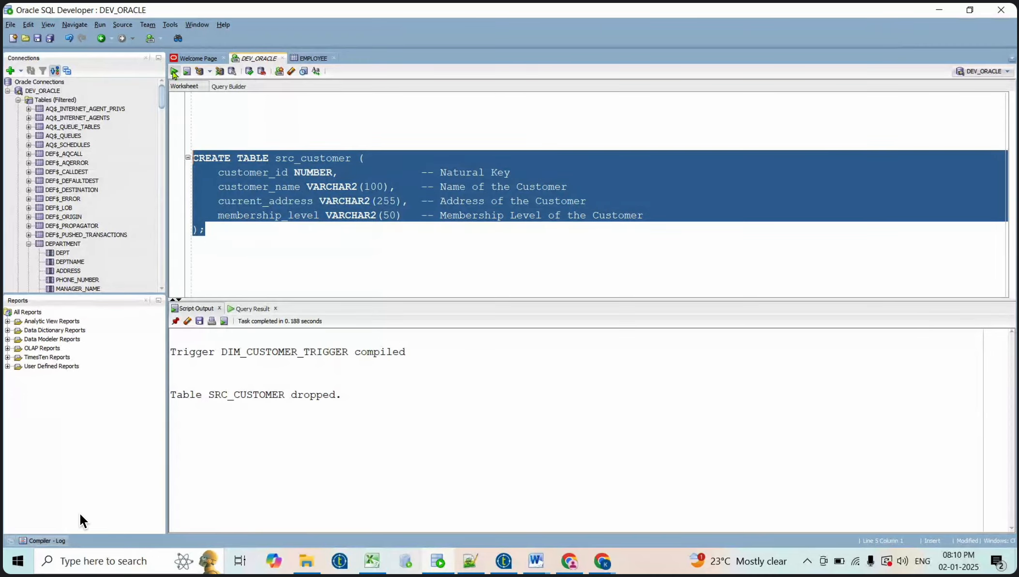
click(173, 72)
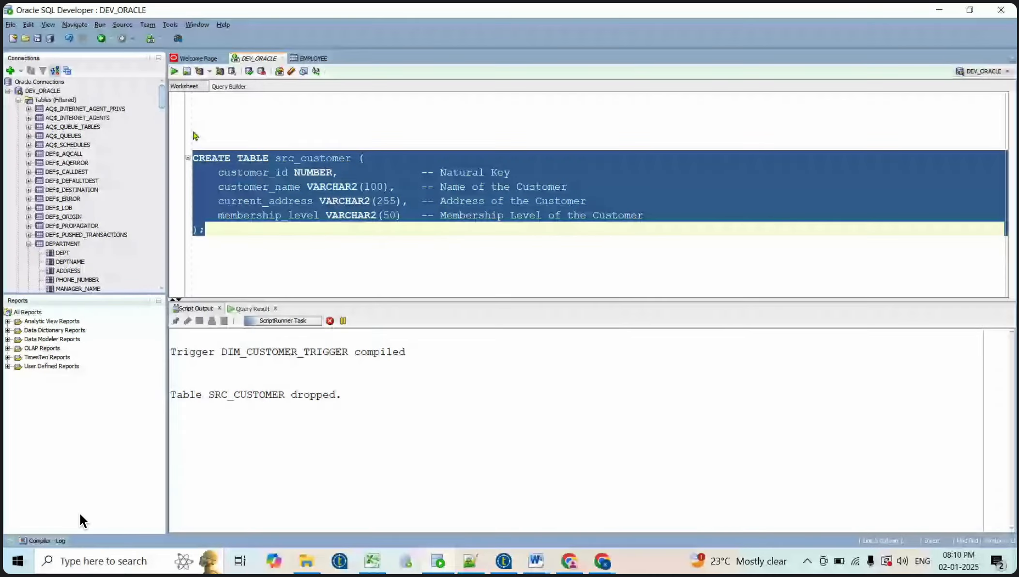
Run SELECT * FROM src_customer to confirm the four empty columns
click(218, 249)
key(Return)
text(SE)
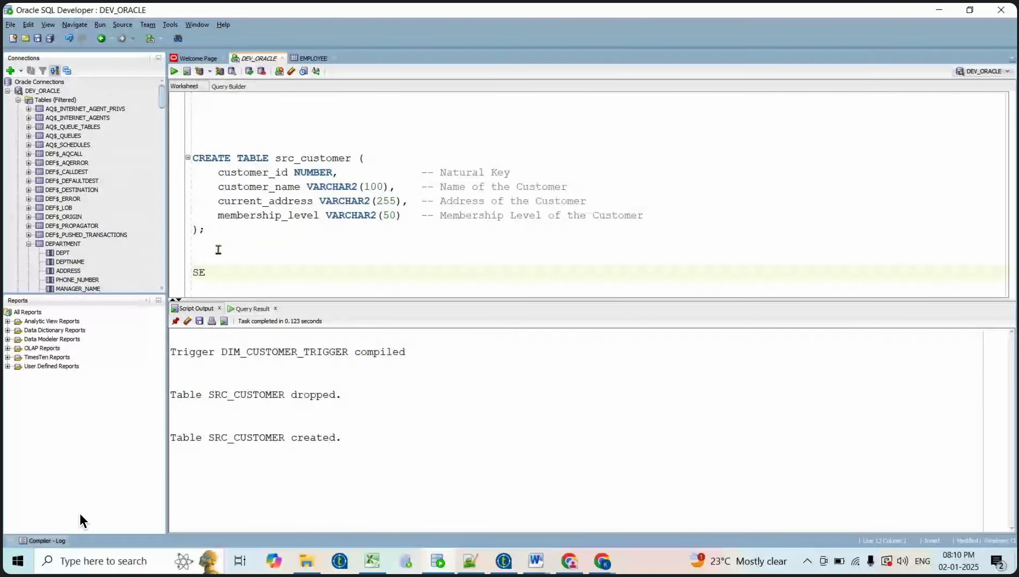
text(LECT * FROM src_customer)
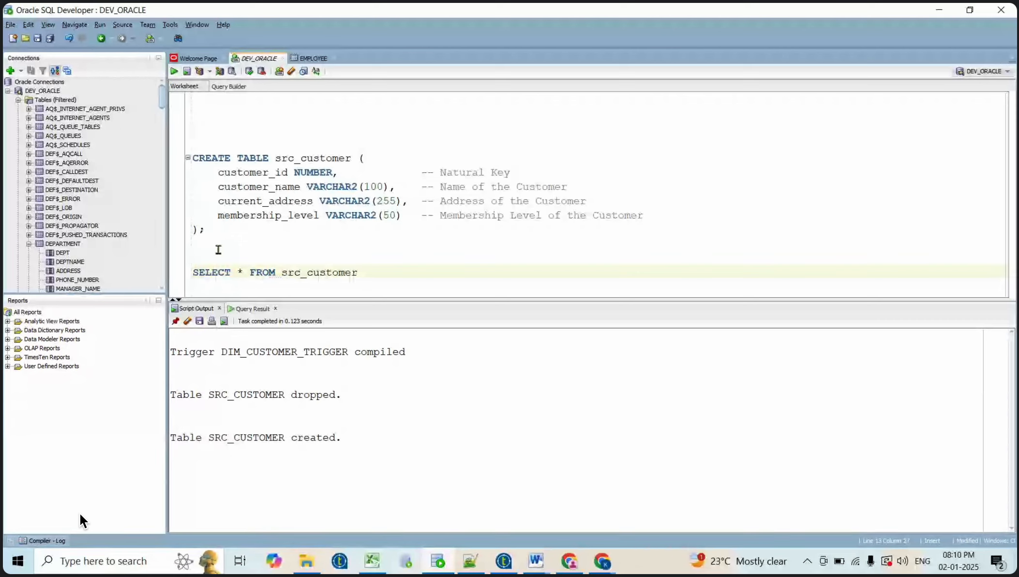
key(shift+Home)
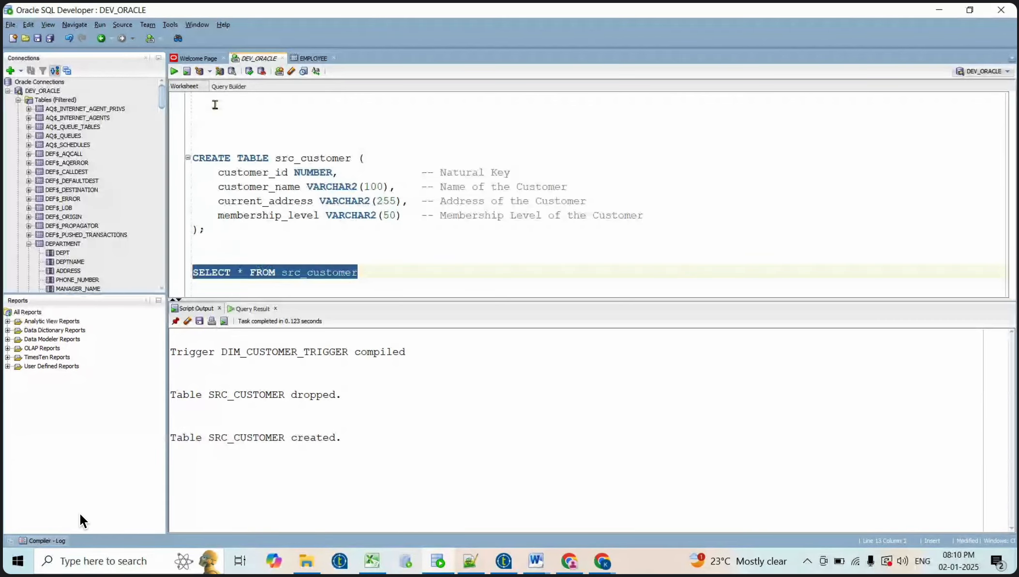
click(175, 73)
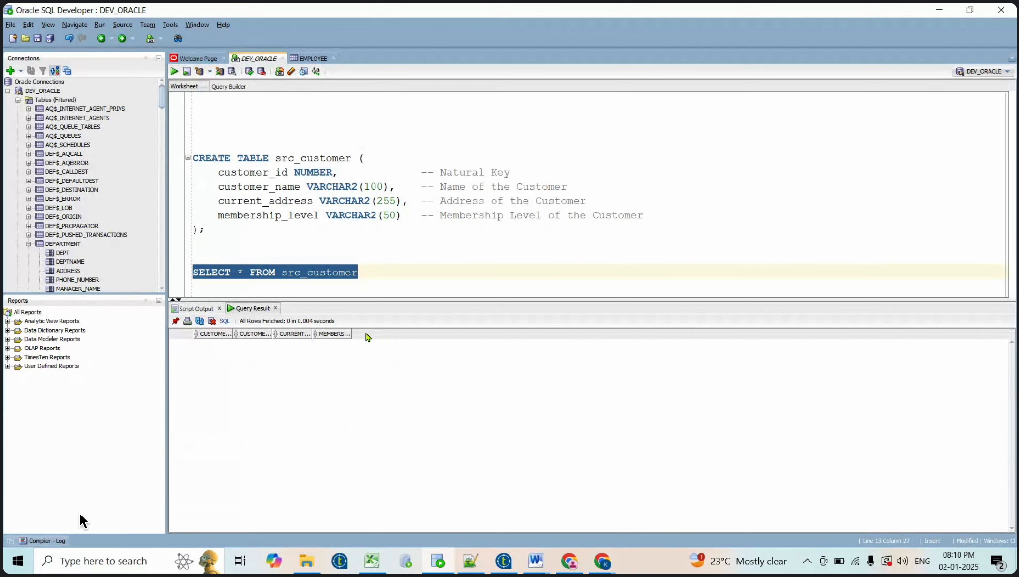
click(364, 274)
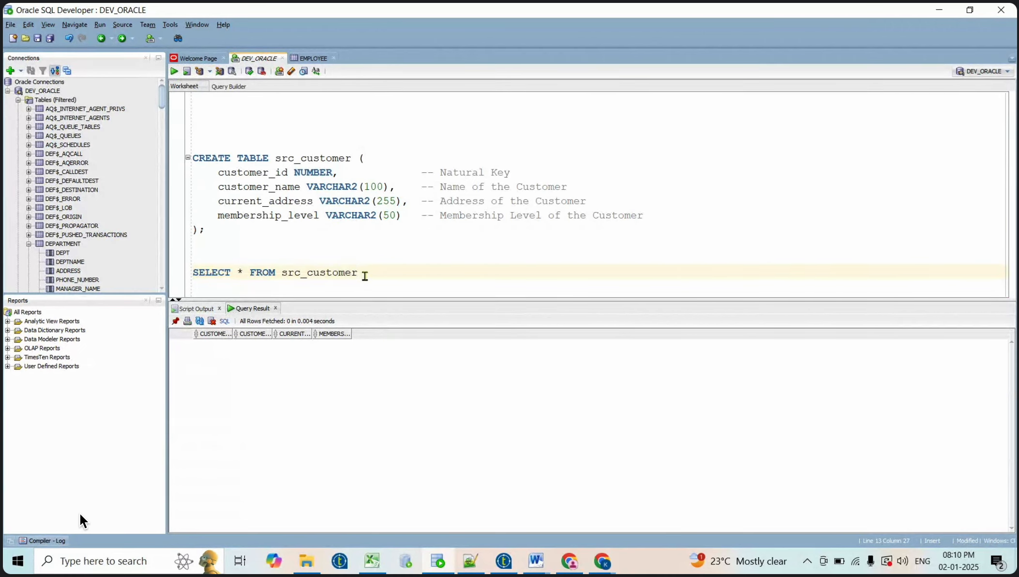
key(alt+Tab)
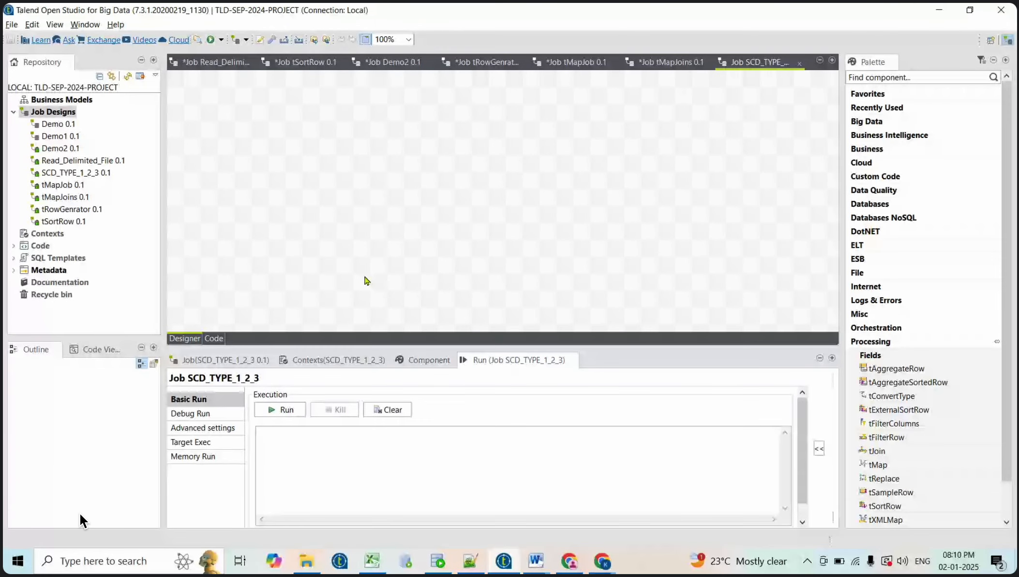
Select the four sample src_customer INSERT statements in the Word guide
key(alt+Tab)
key(alt+Tab)
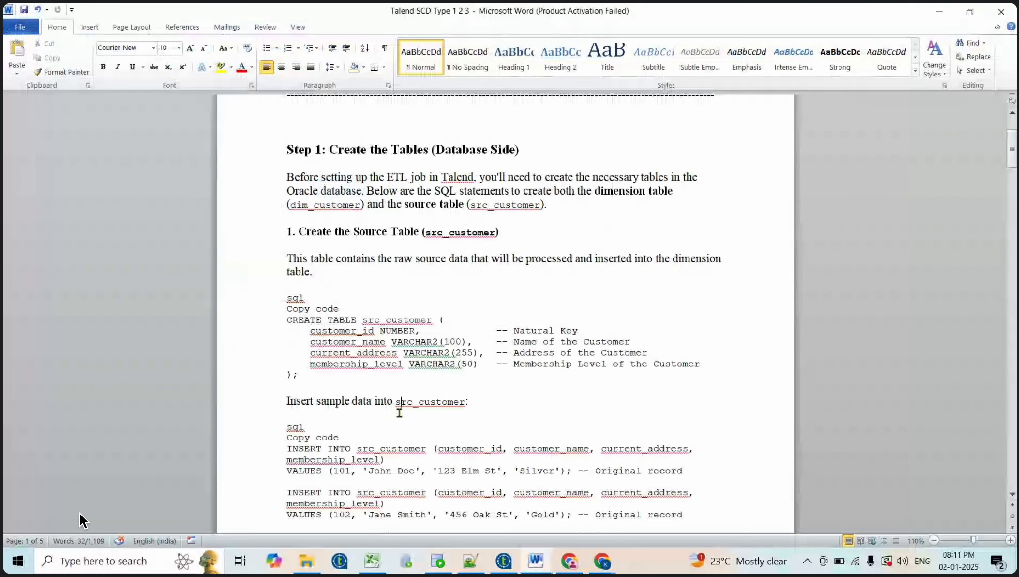
scroll(399, 412, down, 5)
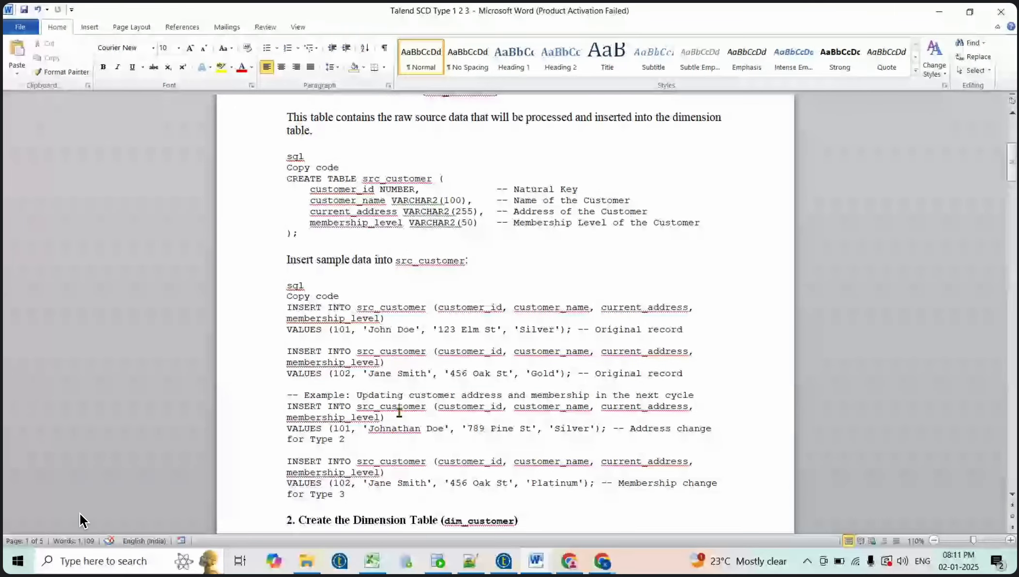
scroll(399, 412, down, 3)
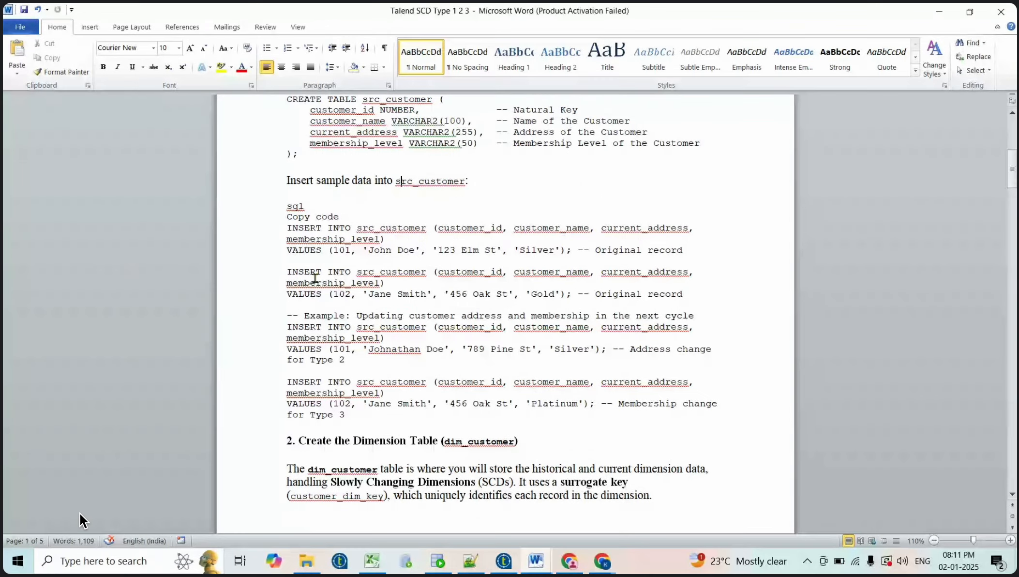
drag(285, 211, 349, 215)
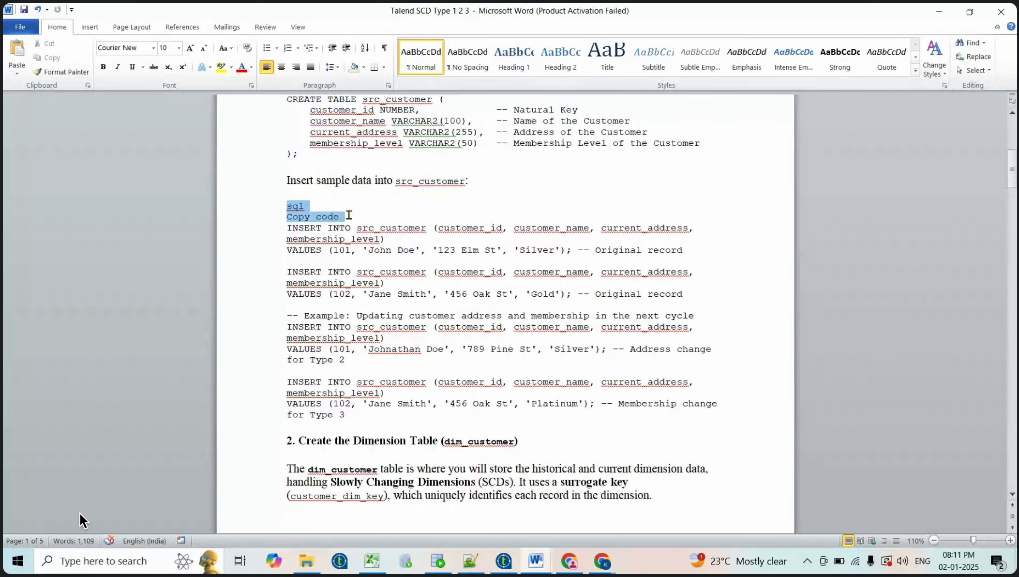
click(349, 215)
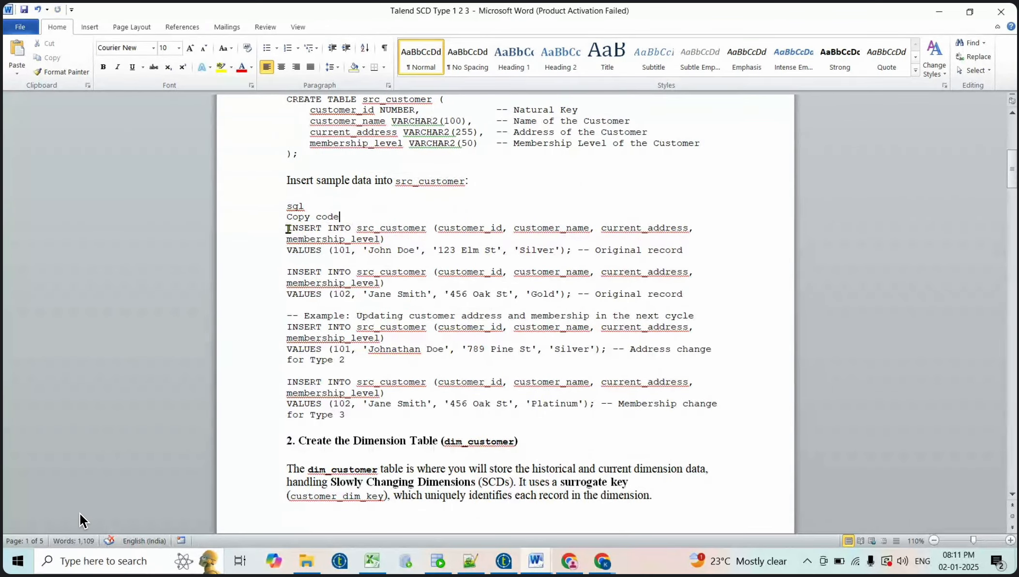
click(288, 227)
drag(287, 227, 363, 420)
key(ctrl+c)
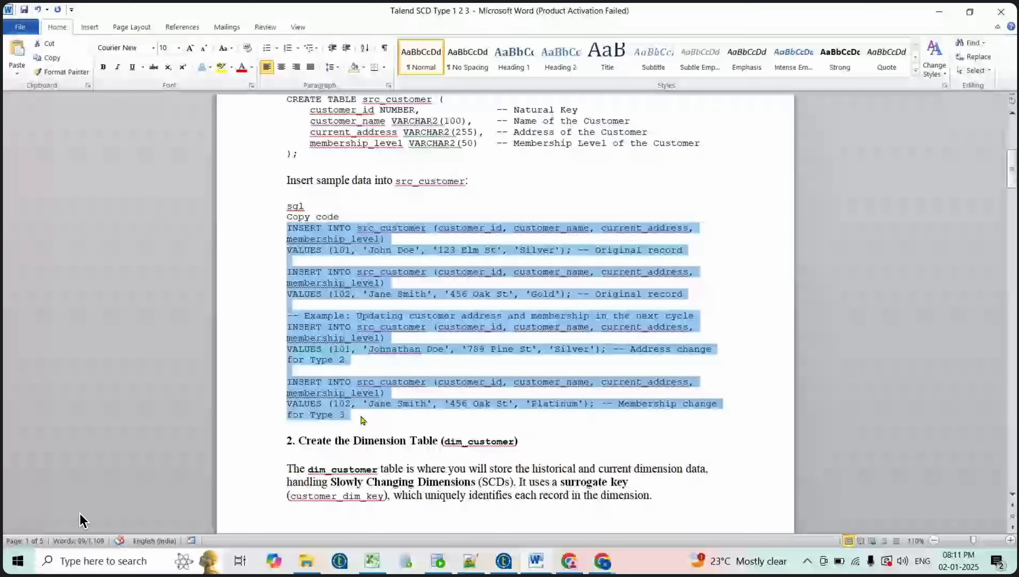
key(alt+Tab)
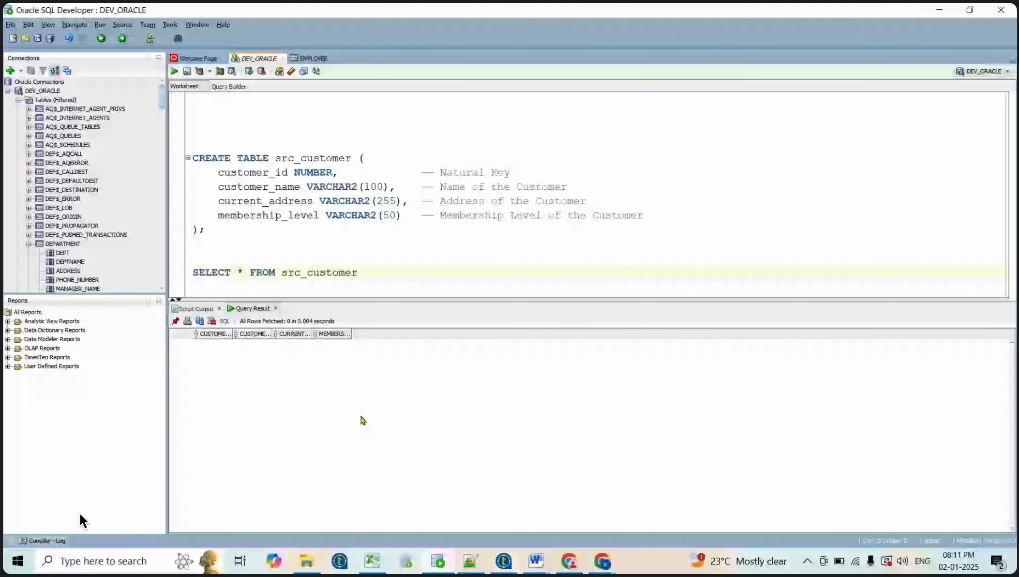
Replace the worksheet contents with the pasted sample INSERT and update statements
key(ctrl+a)
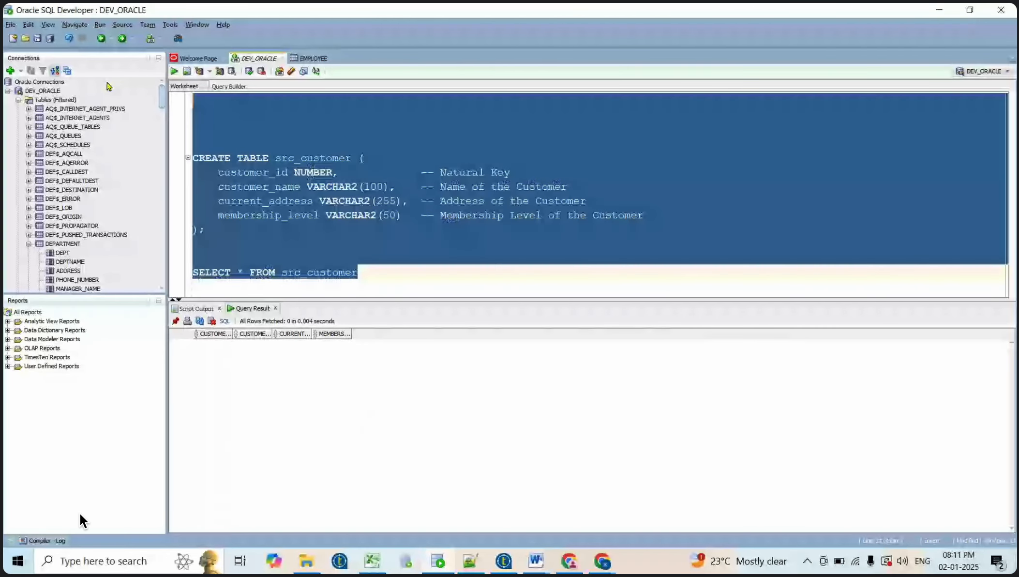
key(BackSpace)
key(ctrl+v)
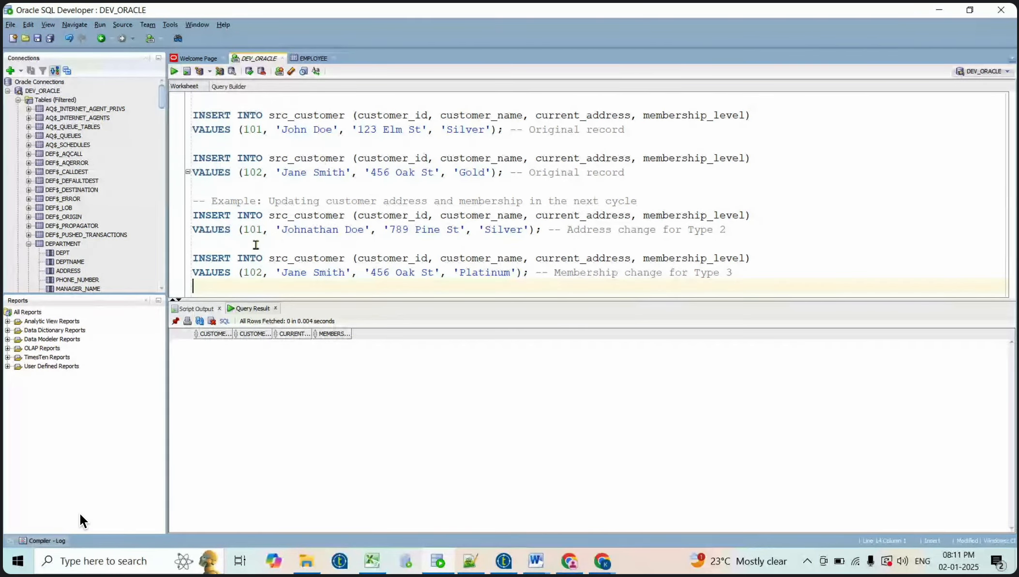
drag(194, 188, 227, 310)
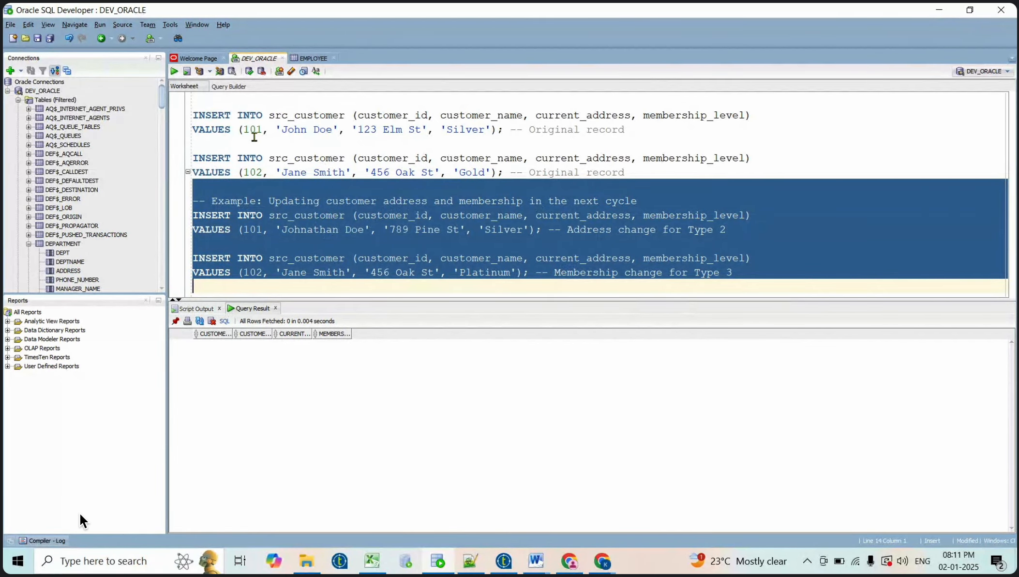
click(265, 179)
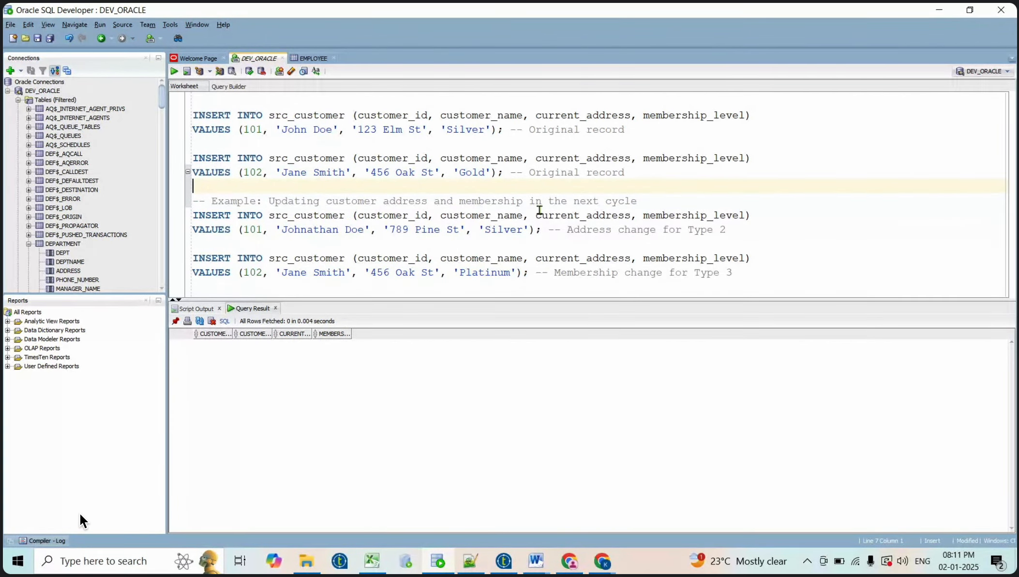
Run the two original INSERT statements for customers 101 and 102
click(638, 175)
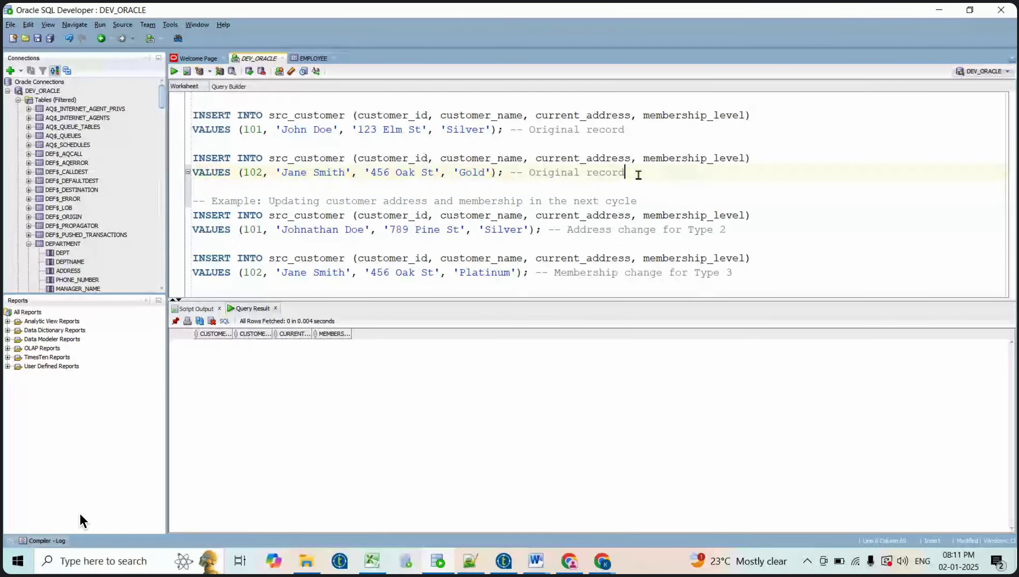
key(shift+Up)
key(shift+Up)
key(shift+Up)
key(shift+Up)
key(shift+Up)
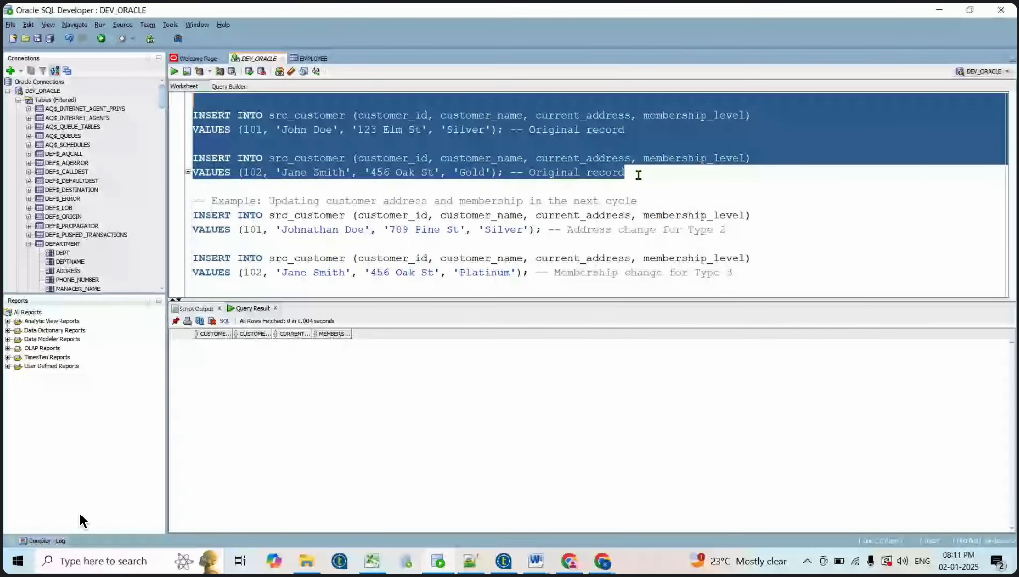
click(174, 72)
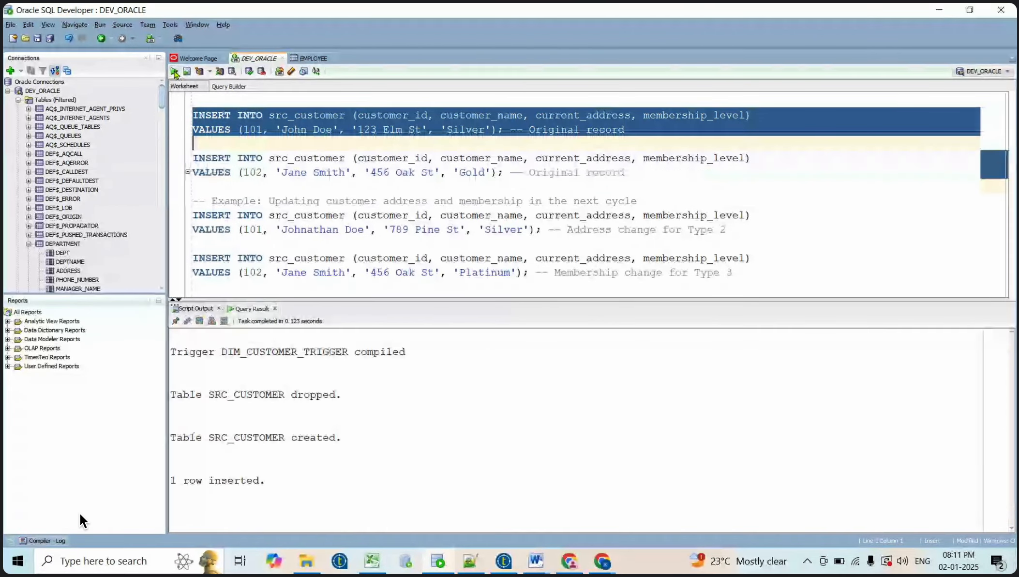
click(401, 183)
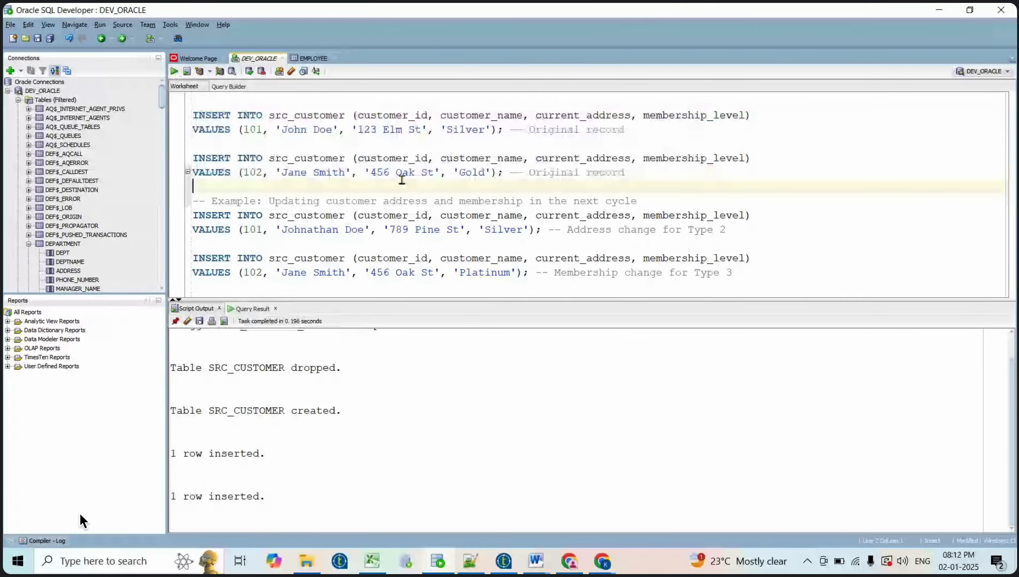
drag(641, 171, 199, 118)
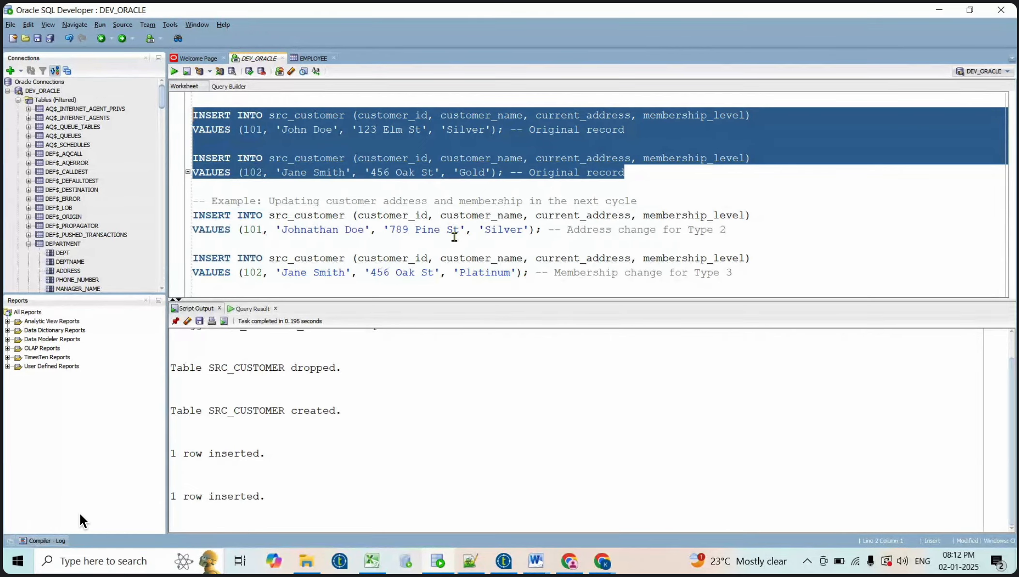
click(758, 285)
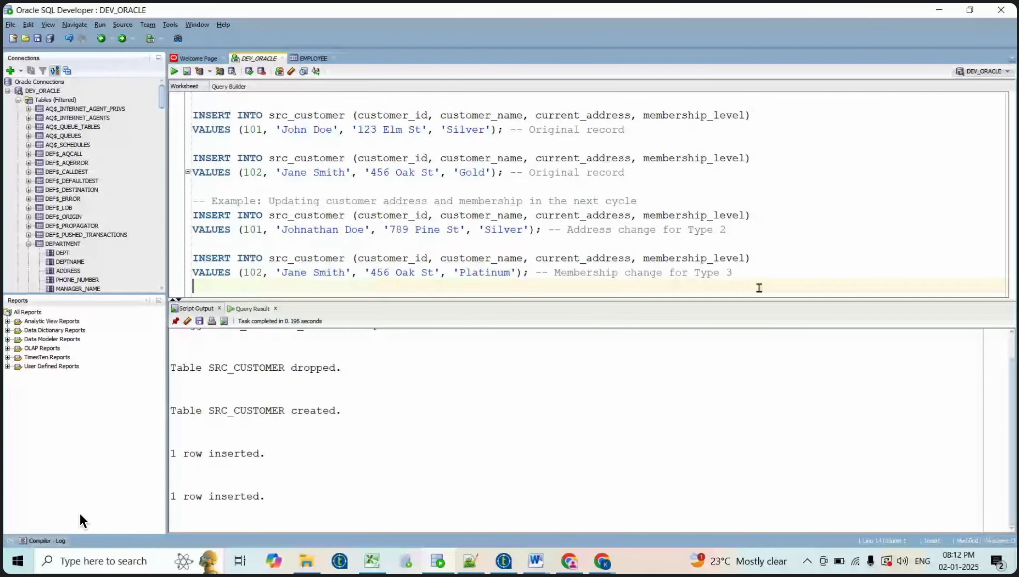
Run SELECT * FROM SRC_CUSTOMER on a new line
key(Return)
key(Return)
key(Return)
key(Return)
text(SE)
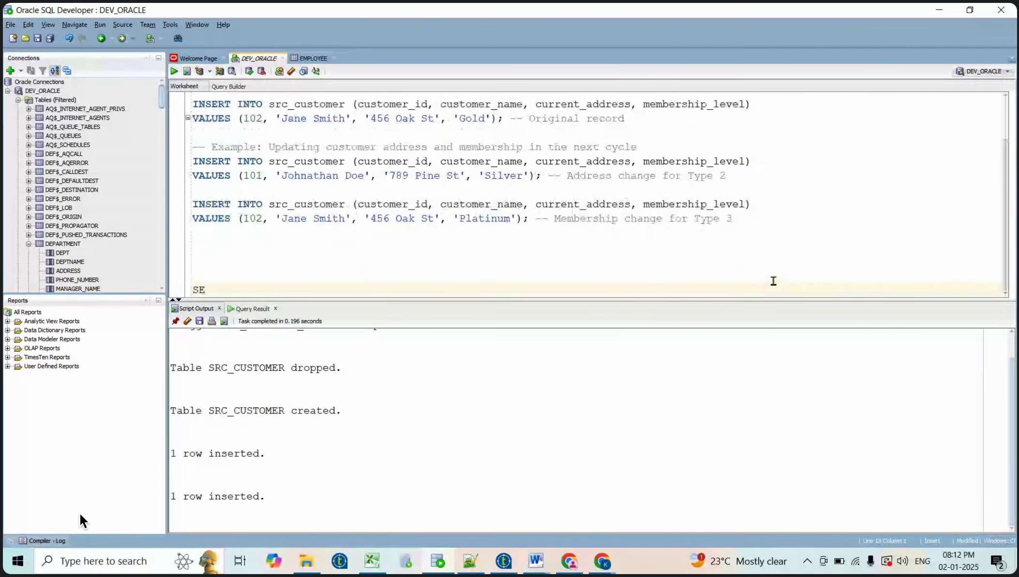
text(LEC)
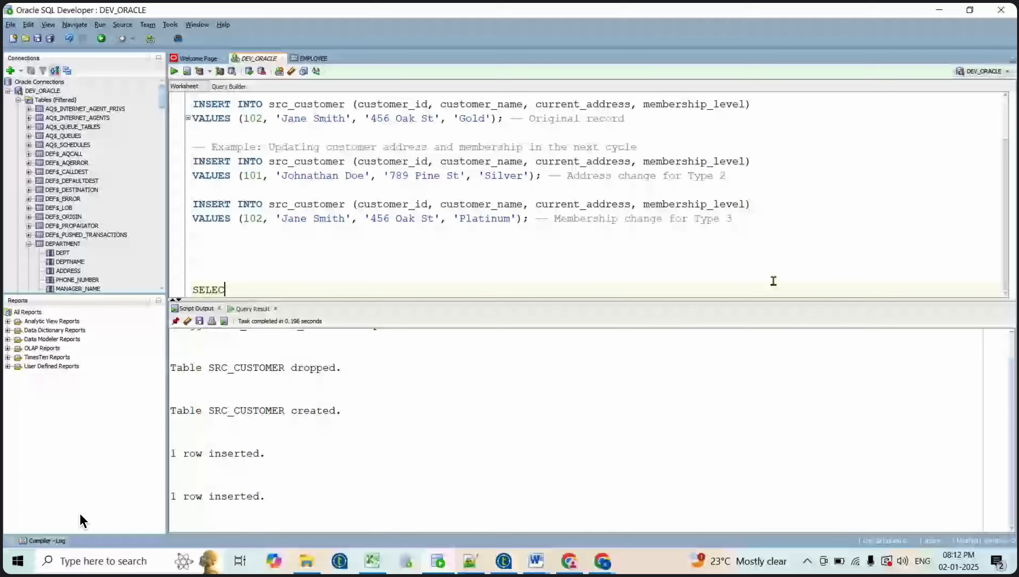
text(T * FROM )
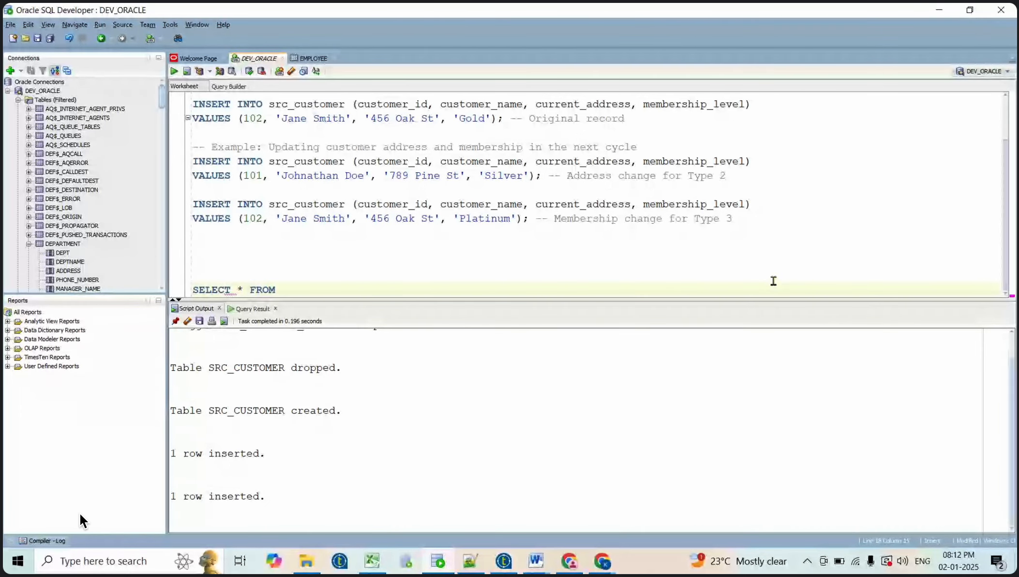
text(SRC_CUSTOMER)
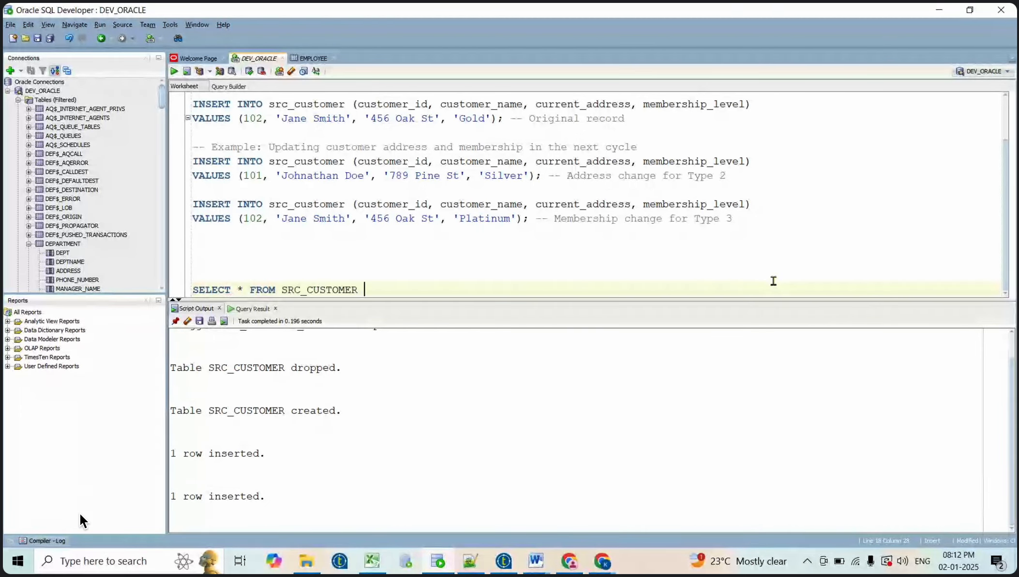
triple_click(773, 281)
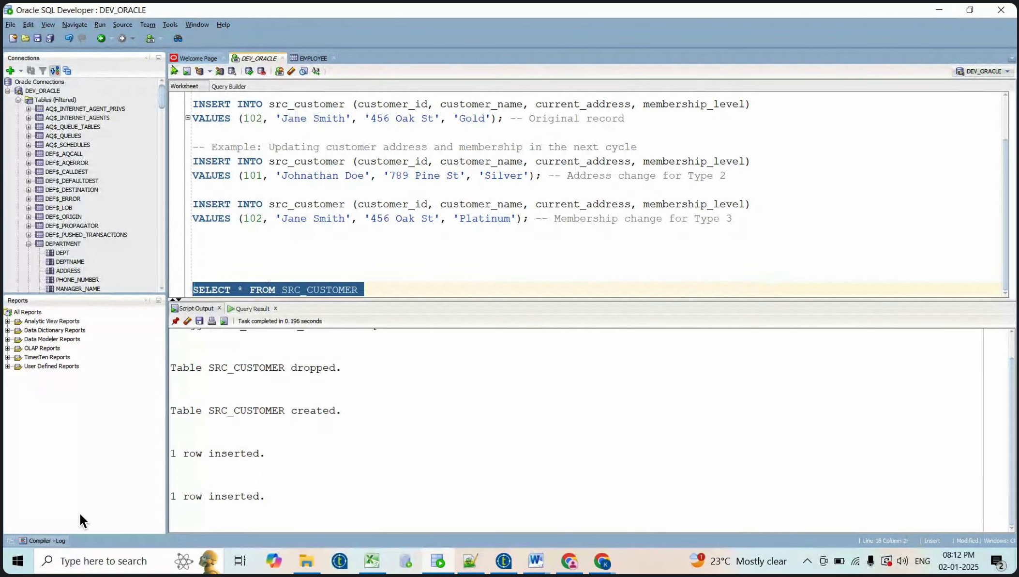
click(175, 71)
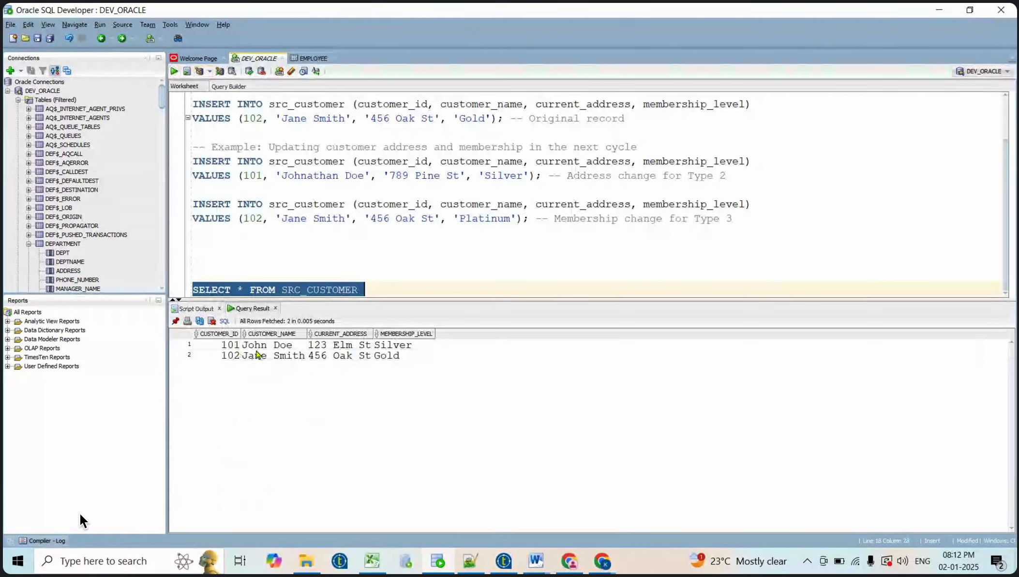
Inspect the results: 101 at 123 Elm St (Silver), 102 at 456 Oak St (Gold)
click(367, 356)
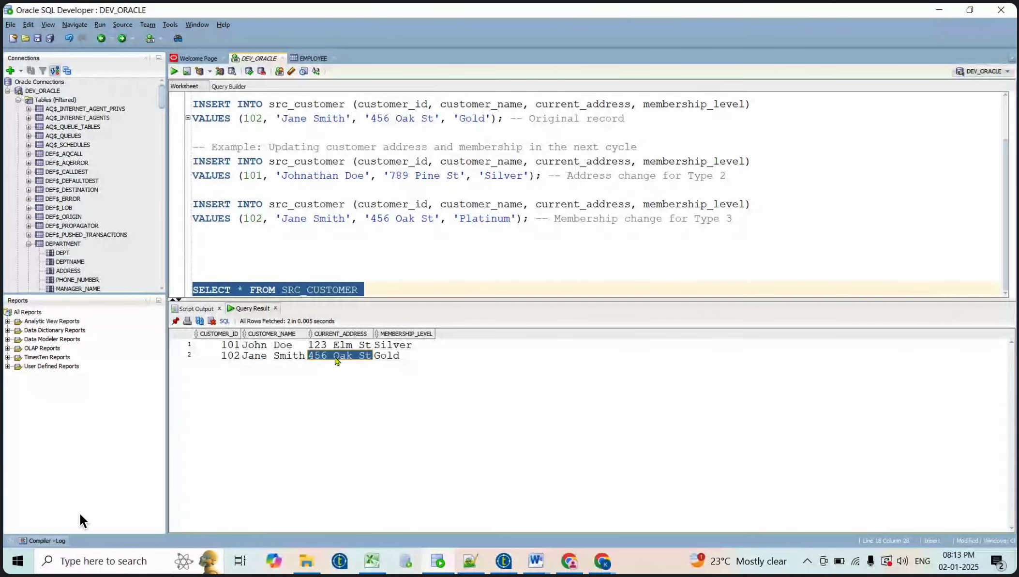
click(390, 345)
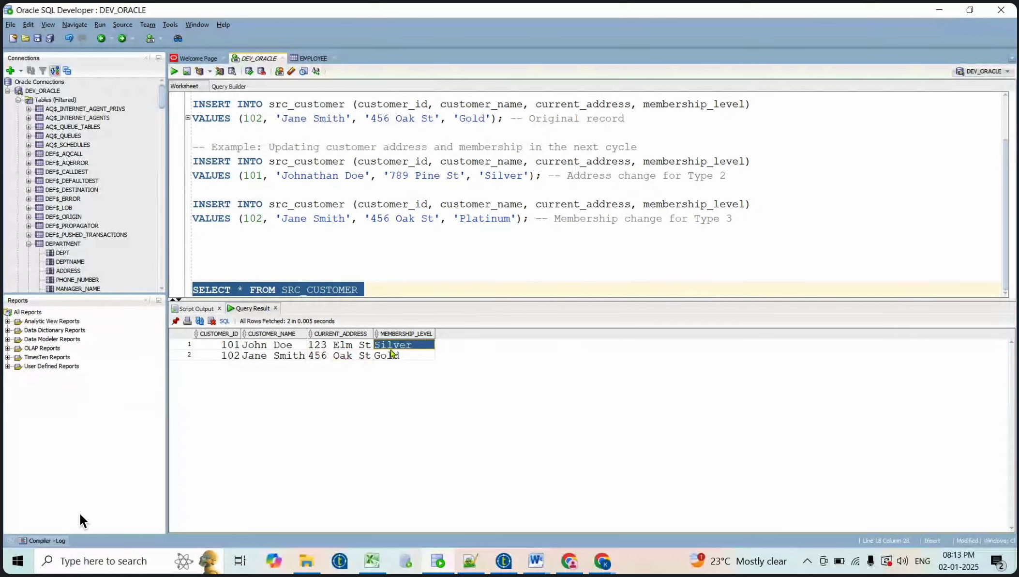
click(394, 356)
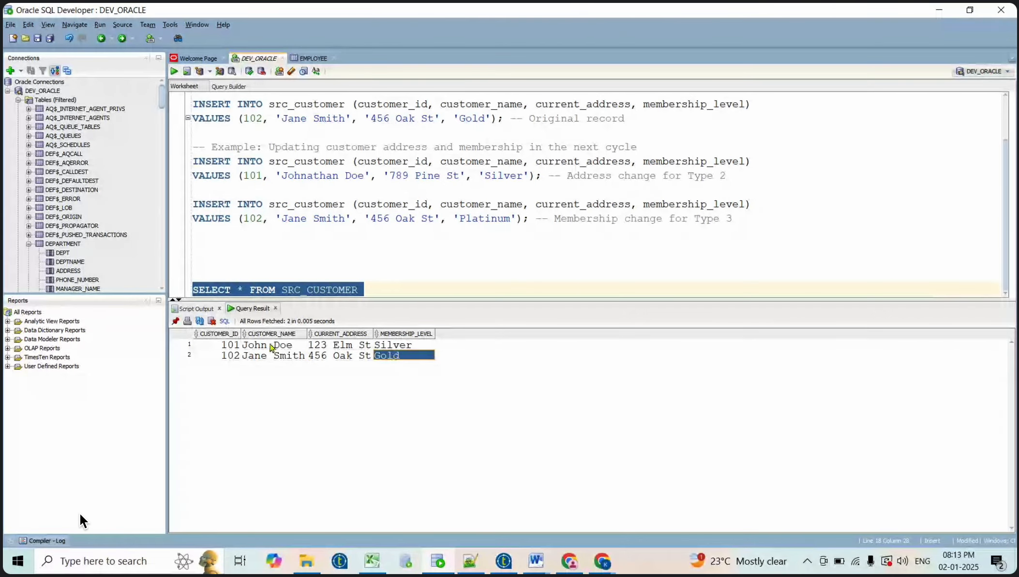
click(363, 346)
click(390, 291)
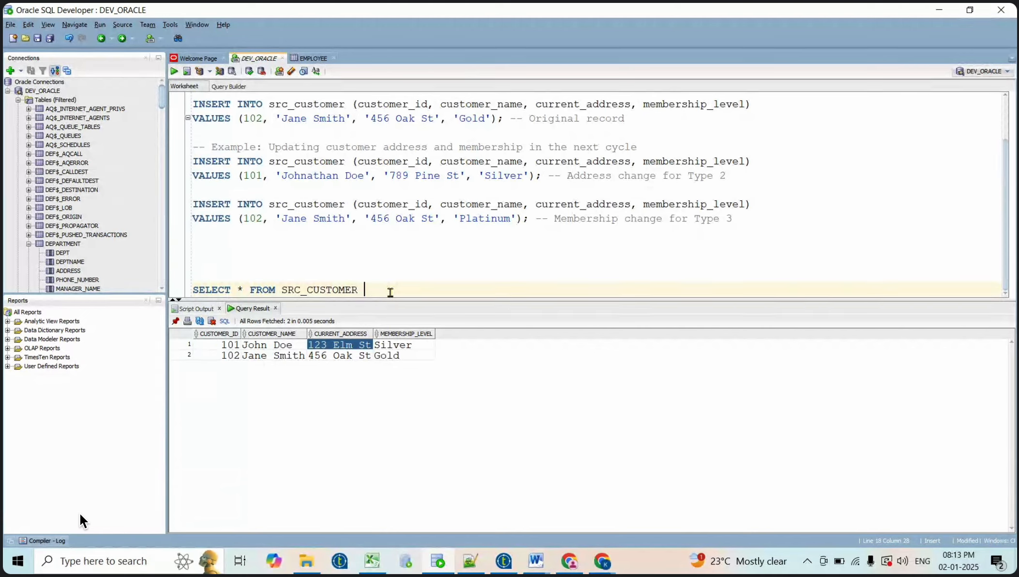
Select the CREATE TABLE dim_customer block in section 2 of the Word guide
key(alt+Tab)
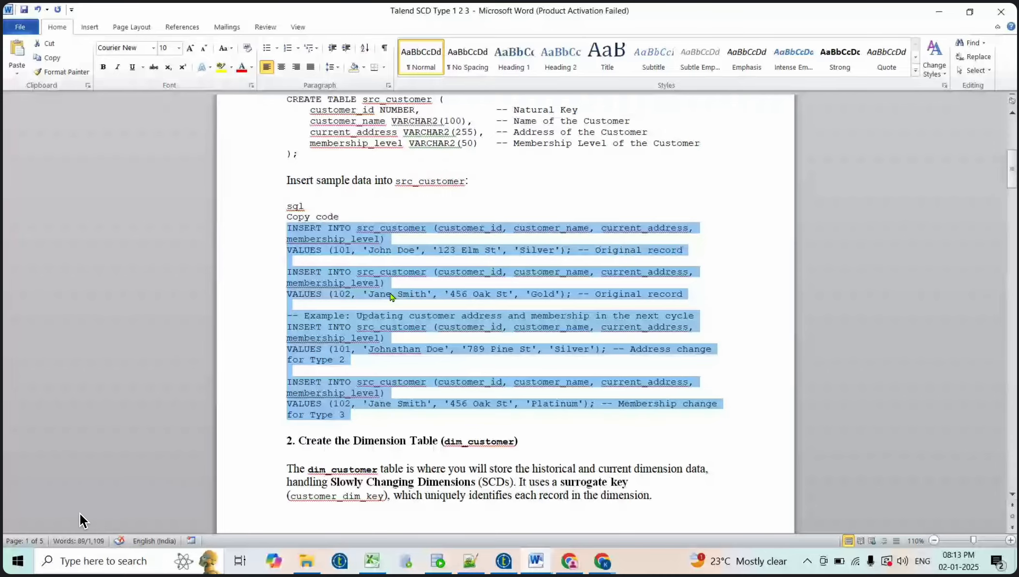
click(461, 340)
scroll(461, 340, down, 3)
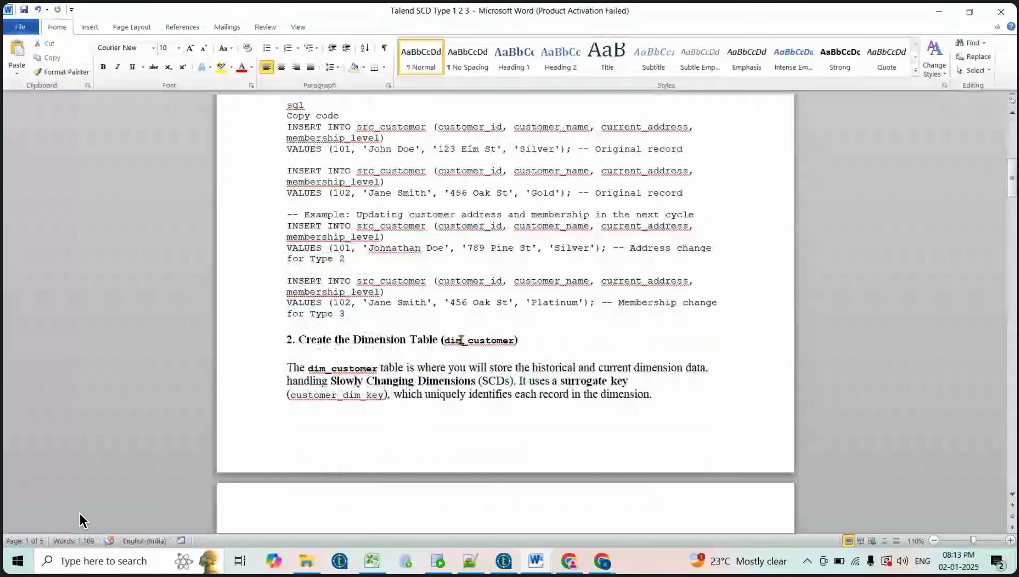
scroll(461, 340, down, 4)
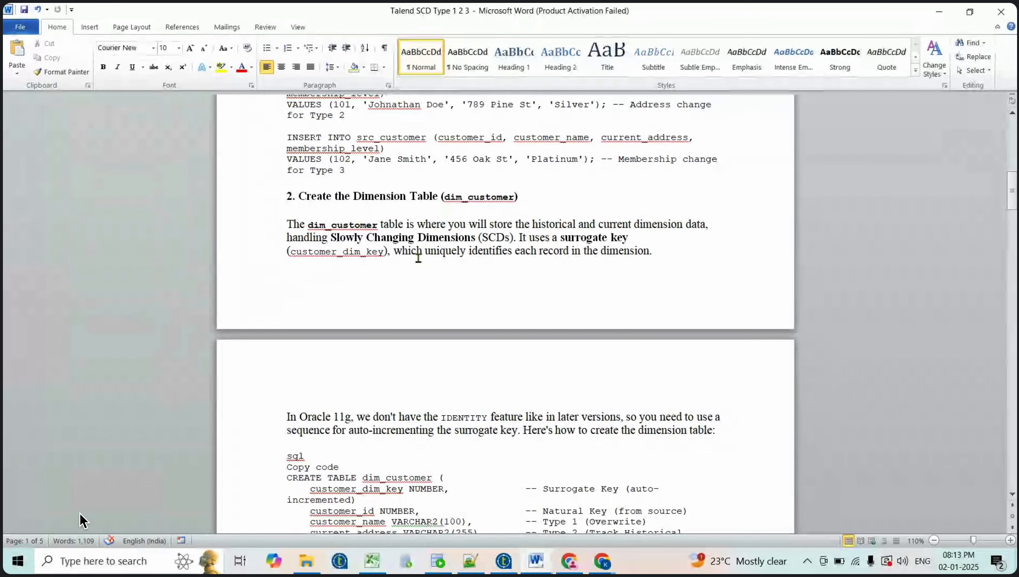
scroll(418, 257, down, 1)
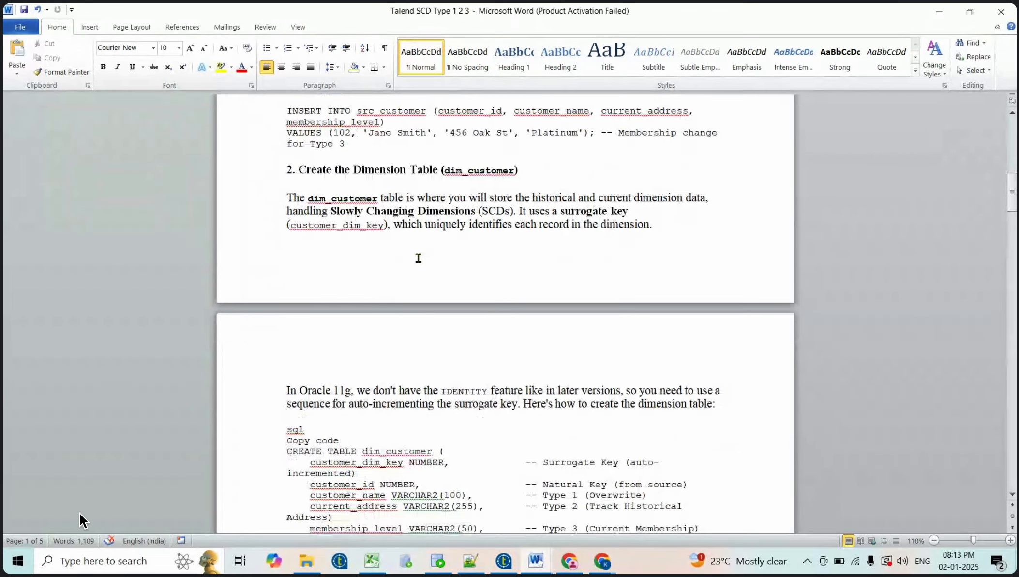
scroll(418, 257, down, 2)
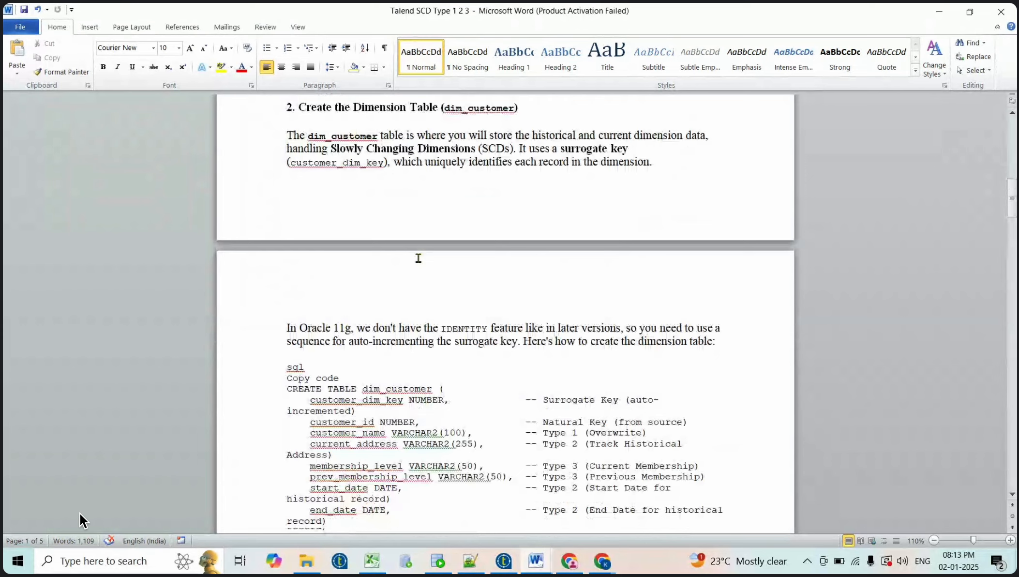
scroll(418, 257, down, 3)
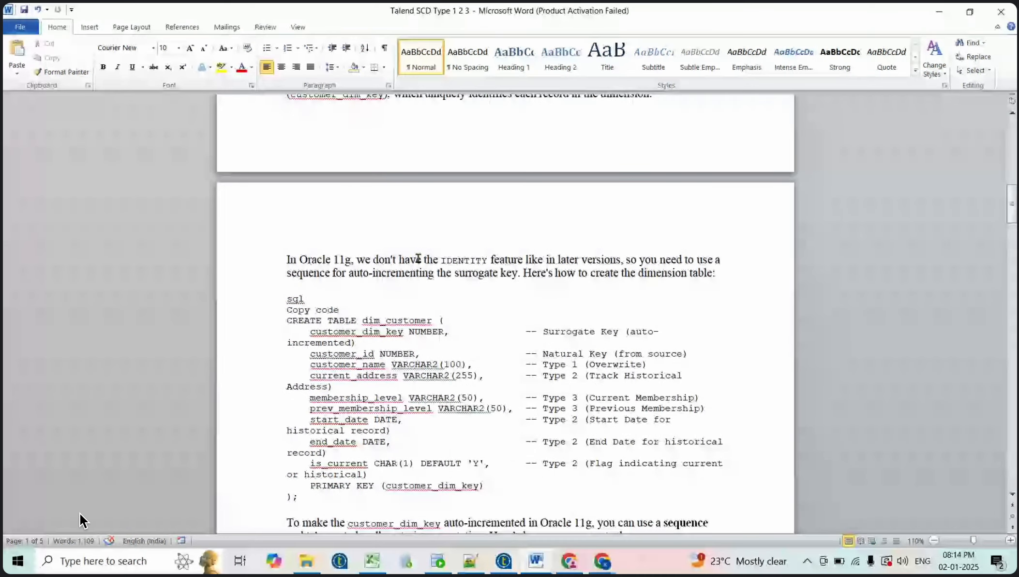
scroll(418, 257, down, 2)
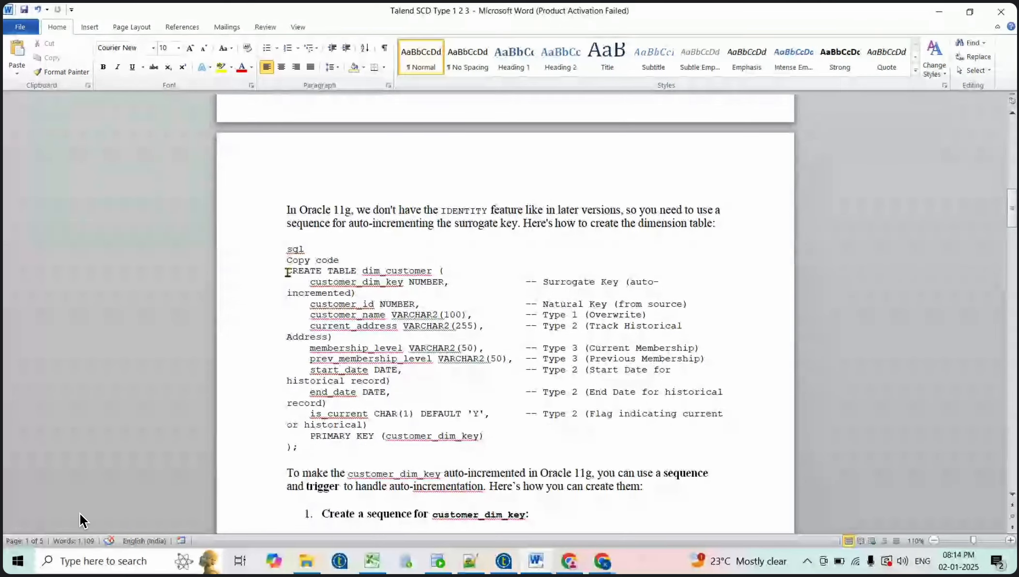
drag(286, 270, 316, 457)
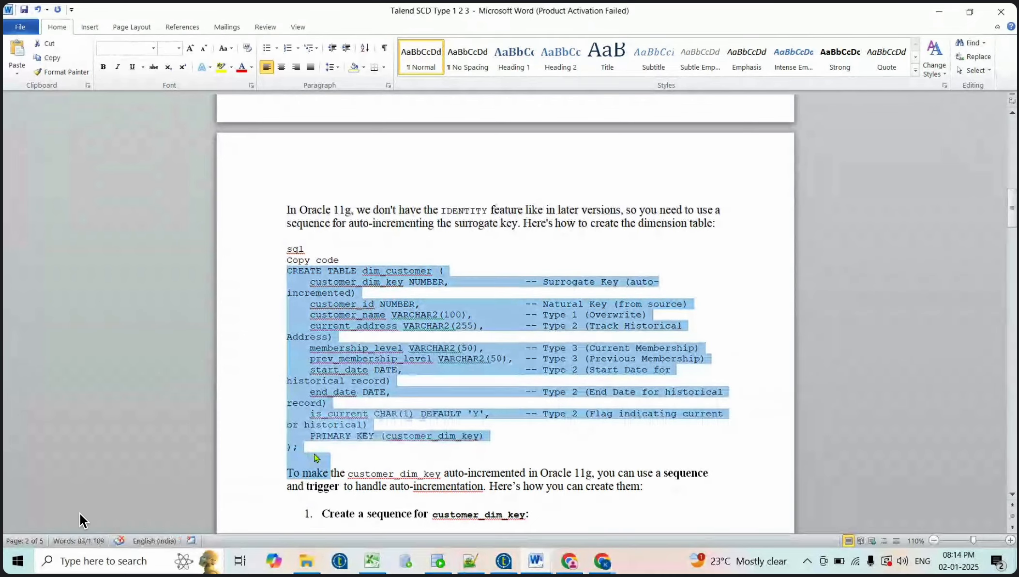
key(shift+Up)
key(ctrl+c)
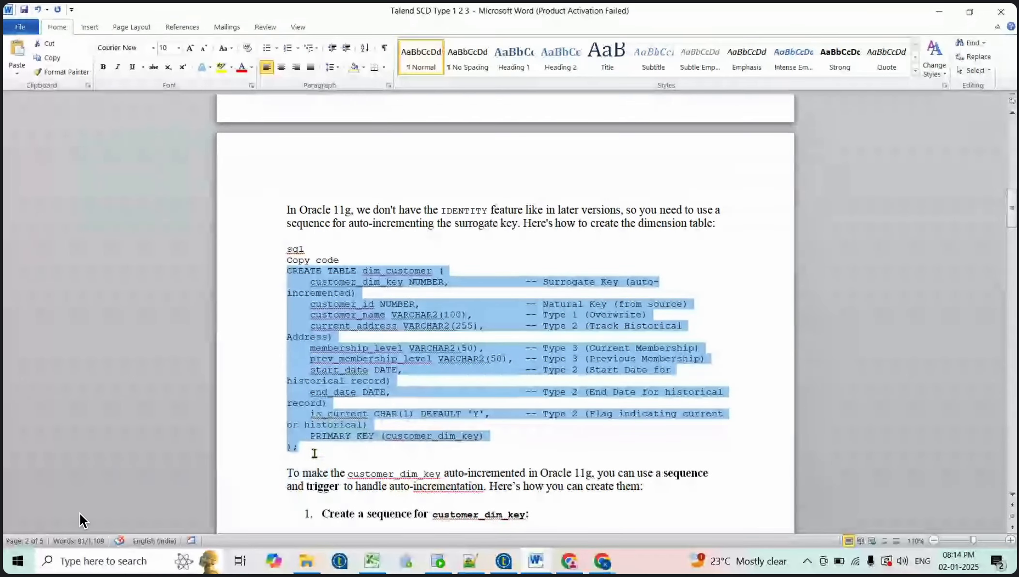
key(alt+Tab)
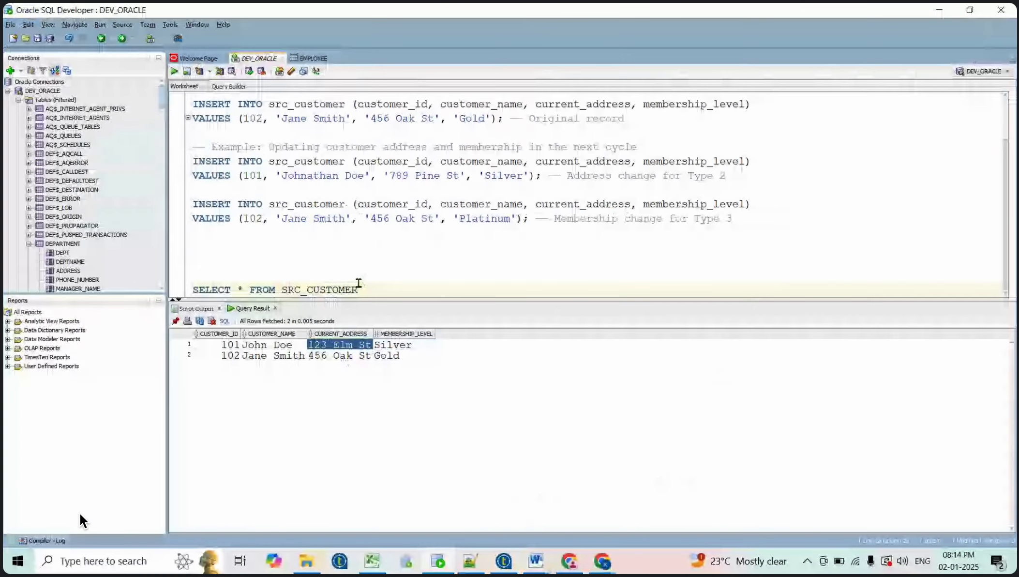
scroll(387, 291, down, 1)
scroll(386, 291, down, 1)
key(ctrl+v)
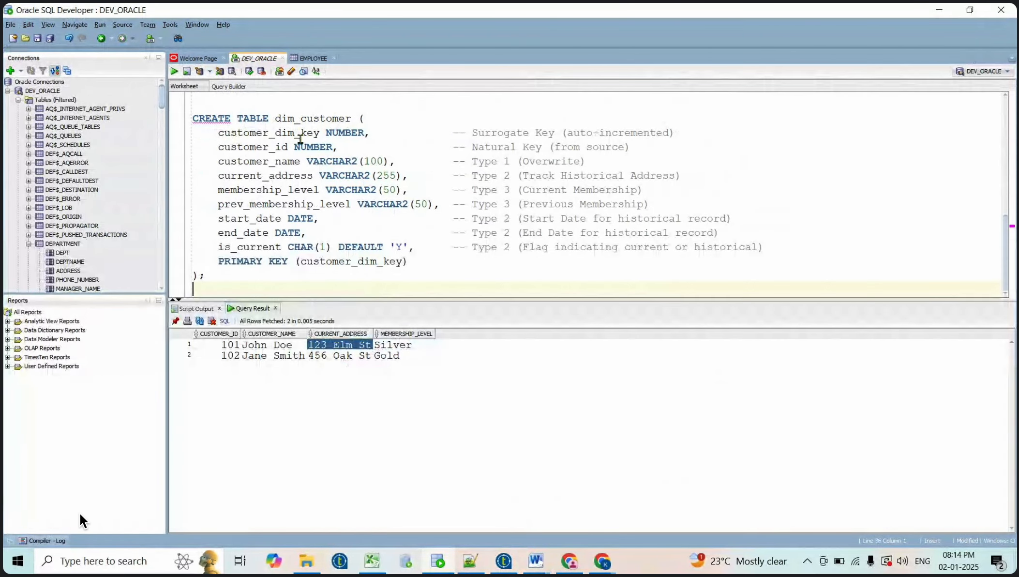
triple_click(268, 131)
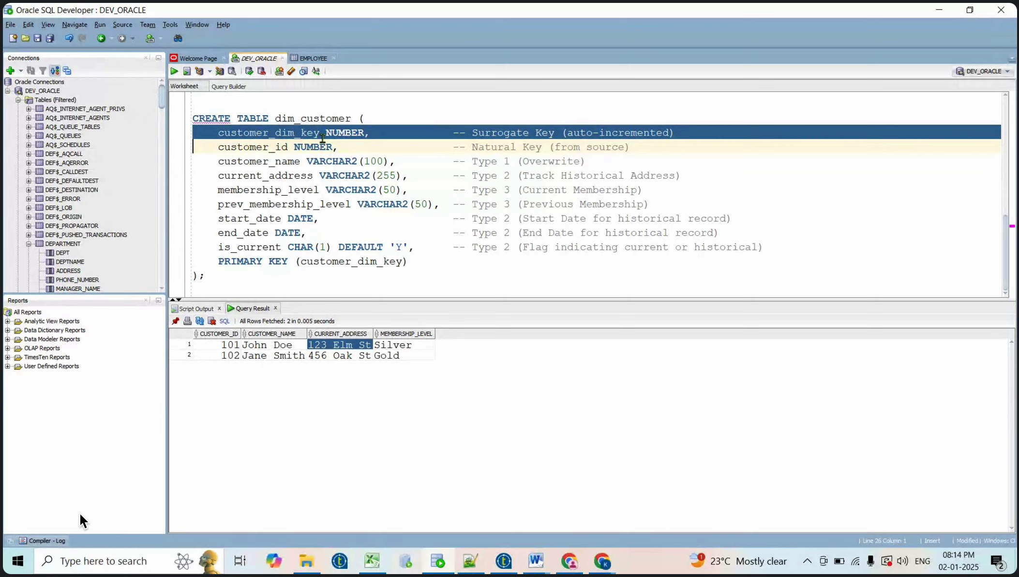
double_click(244, 146)
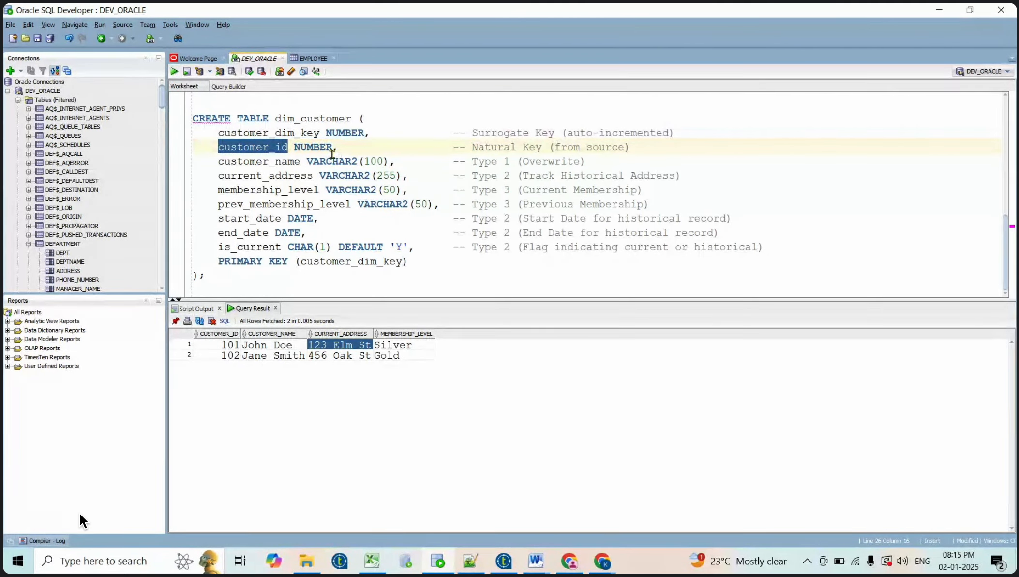
double_click(269, 161)
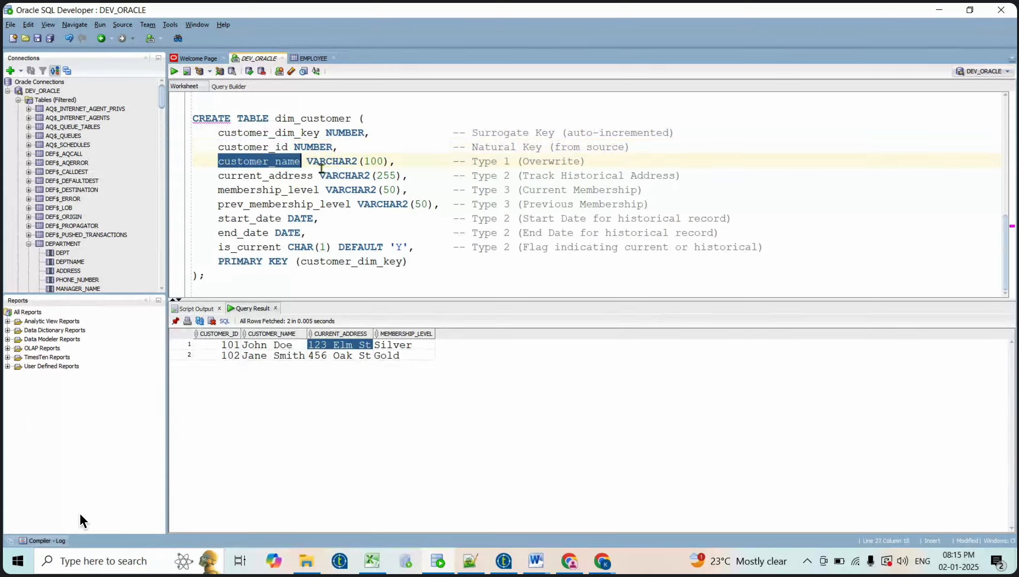
double_click(283, 177)
double_click(282, 189)
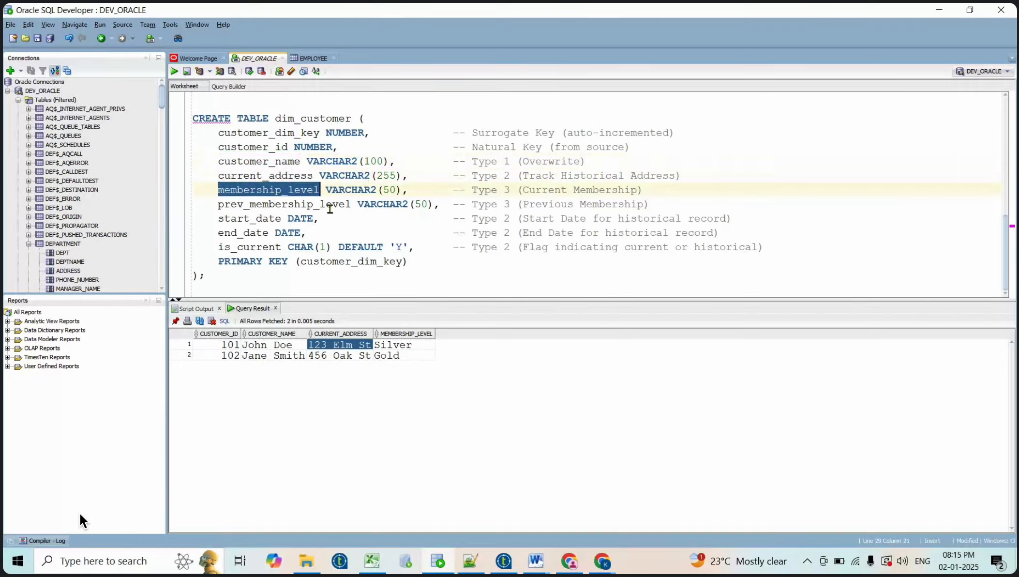
double_click(274, 205)
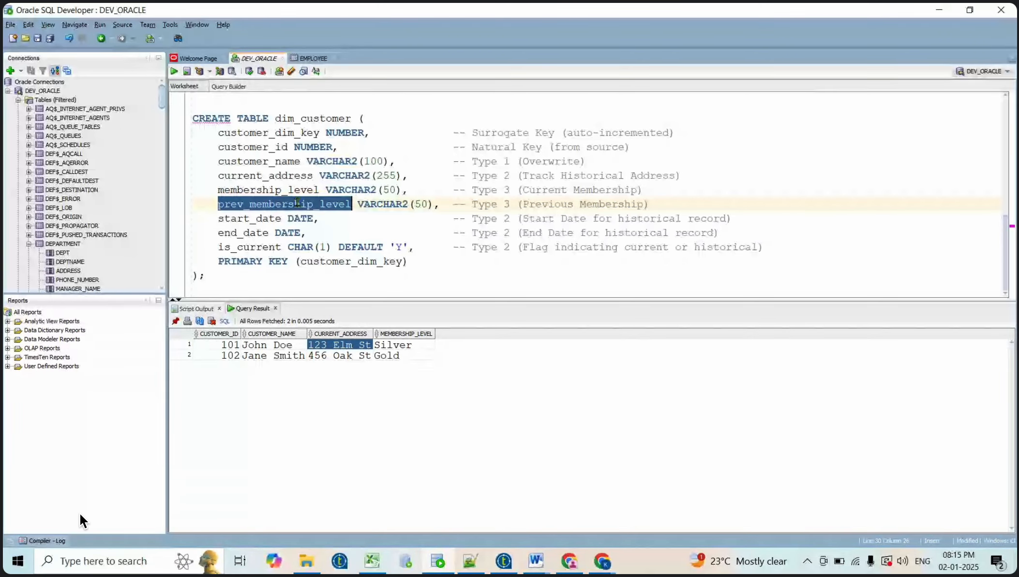
double_click(257, 188)
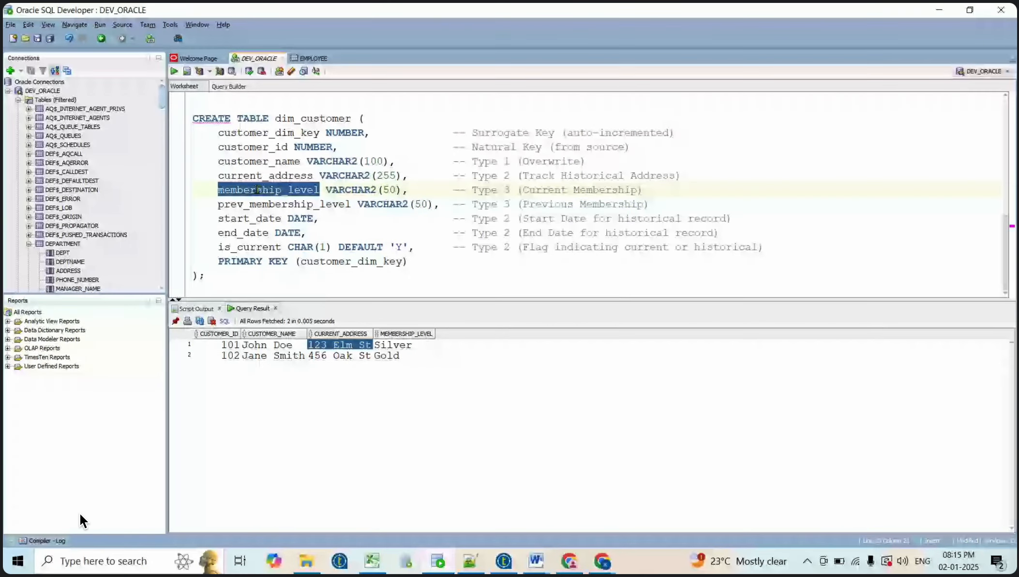
double_click(297, 204)
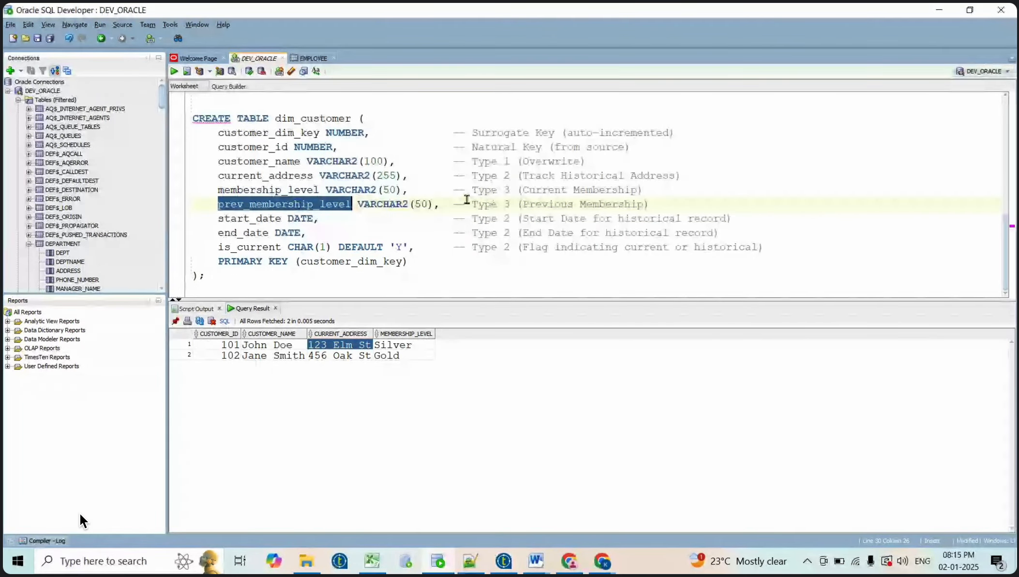
double_click(245, 219)
double_click(237, 245)
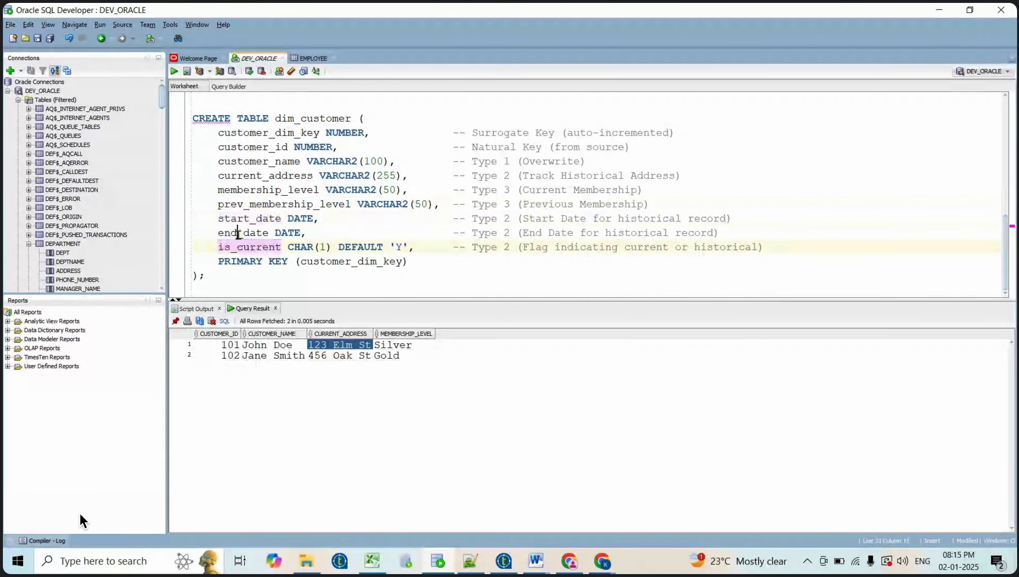
double_click(238, 232)
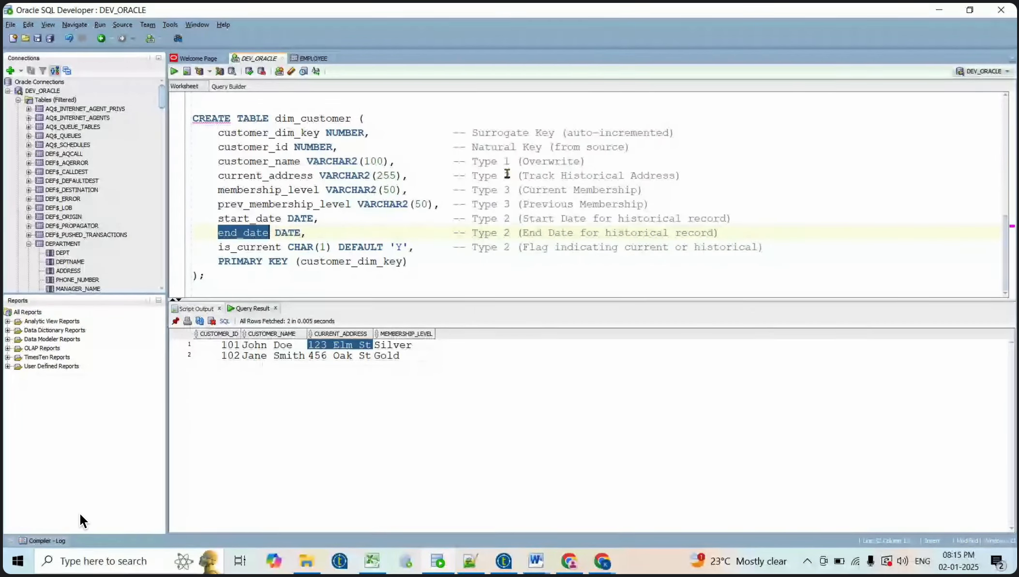
click(272, 177)
double_click(271, 177)
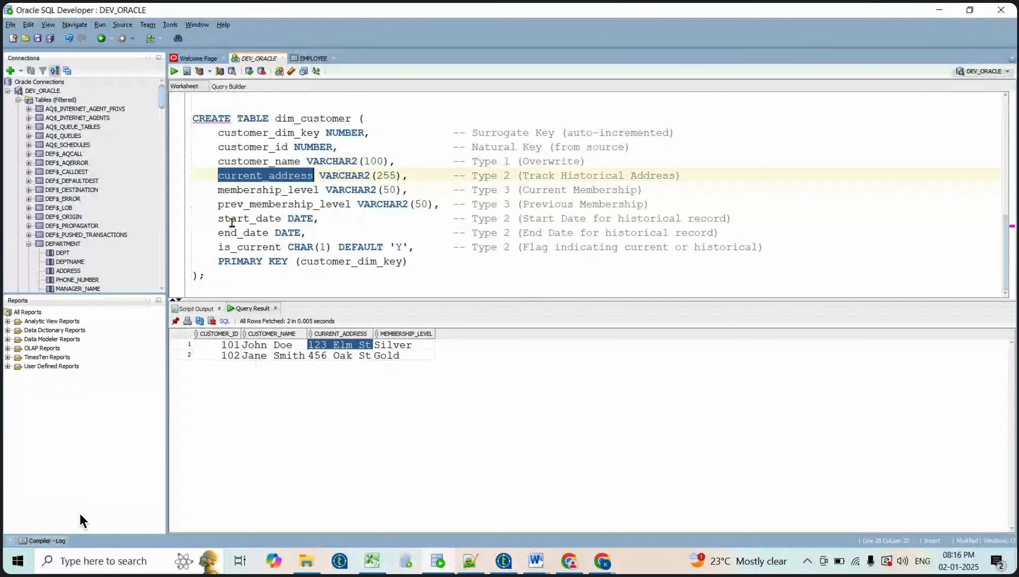
click(257, 232)
double_click(257, 232)
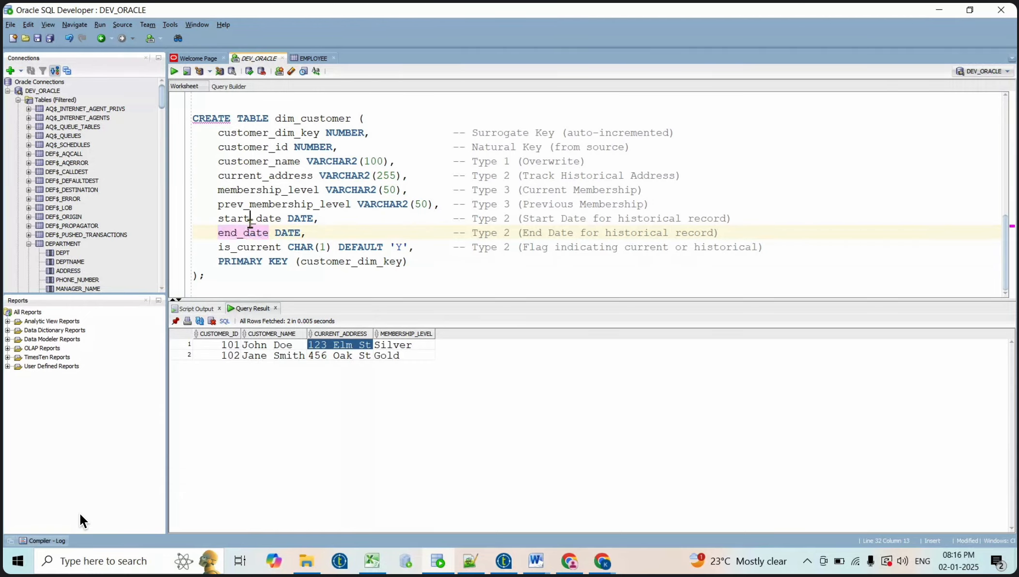
double_click(249, 218)
drag(249, 219, 254, 231)
double_click(253, 232)
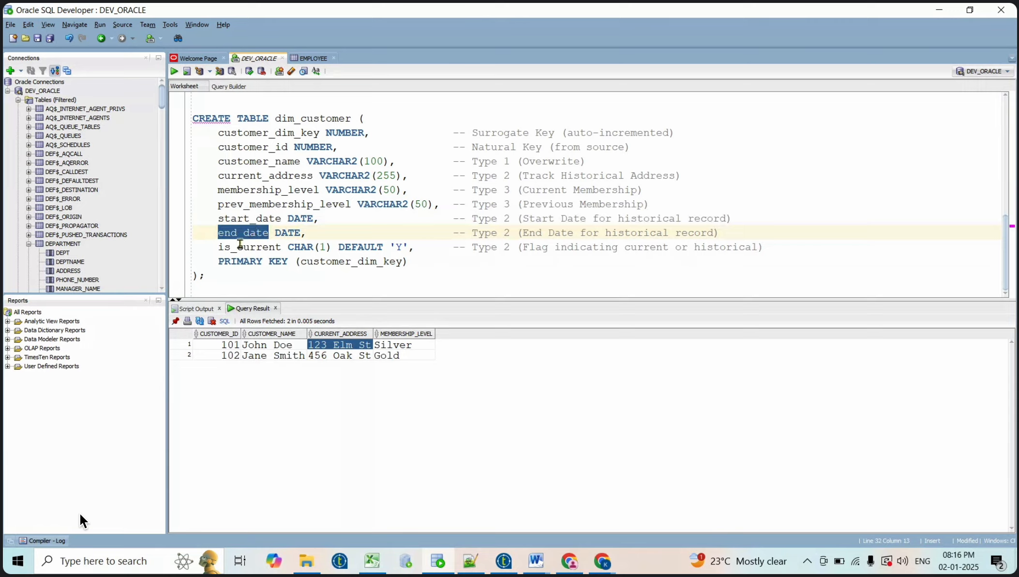
double_click(239, 245)
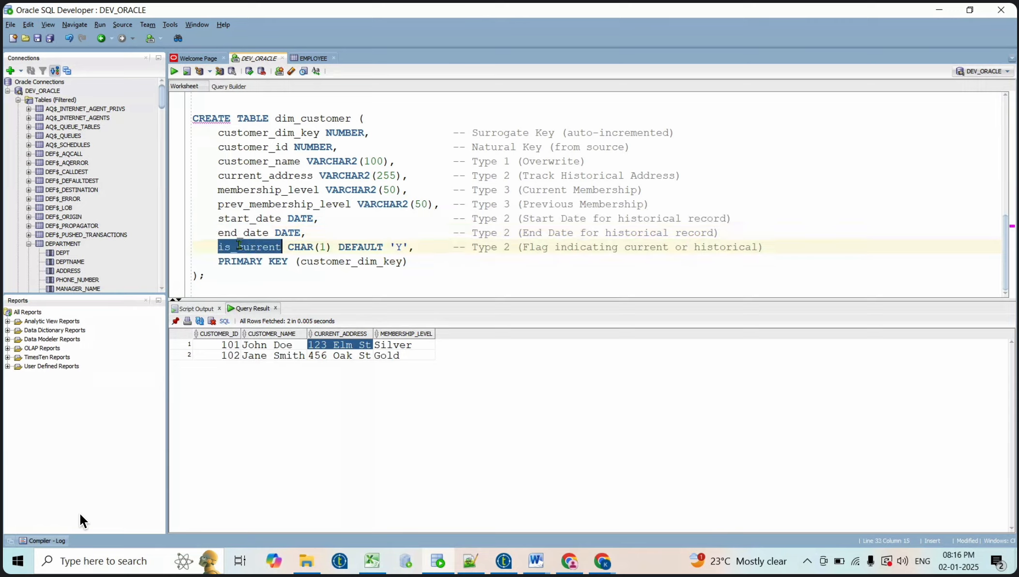
double_click(494, 247)
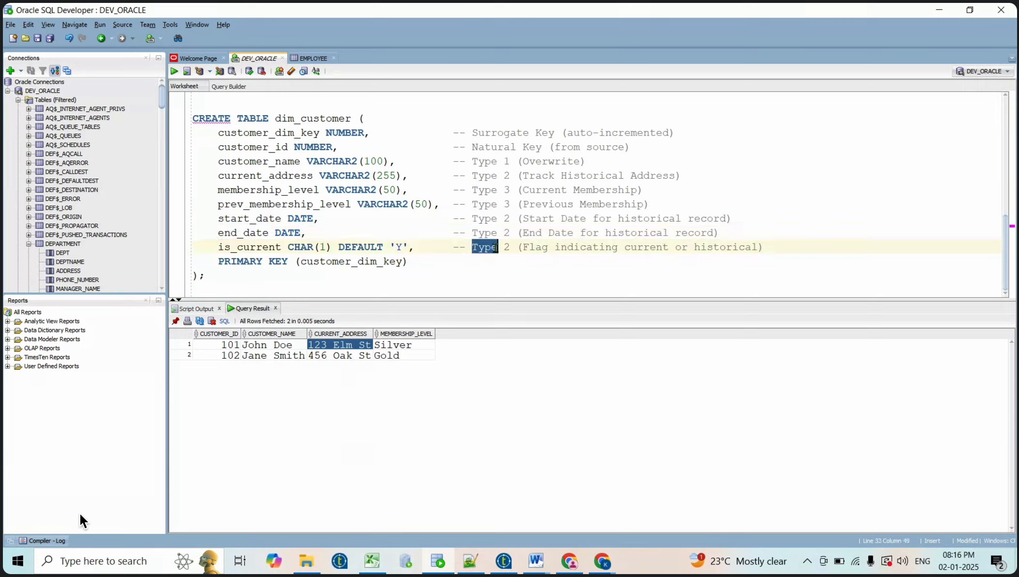
click(257, 247)
double_click(257, 248)
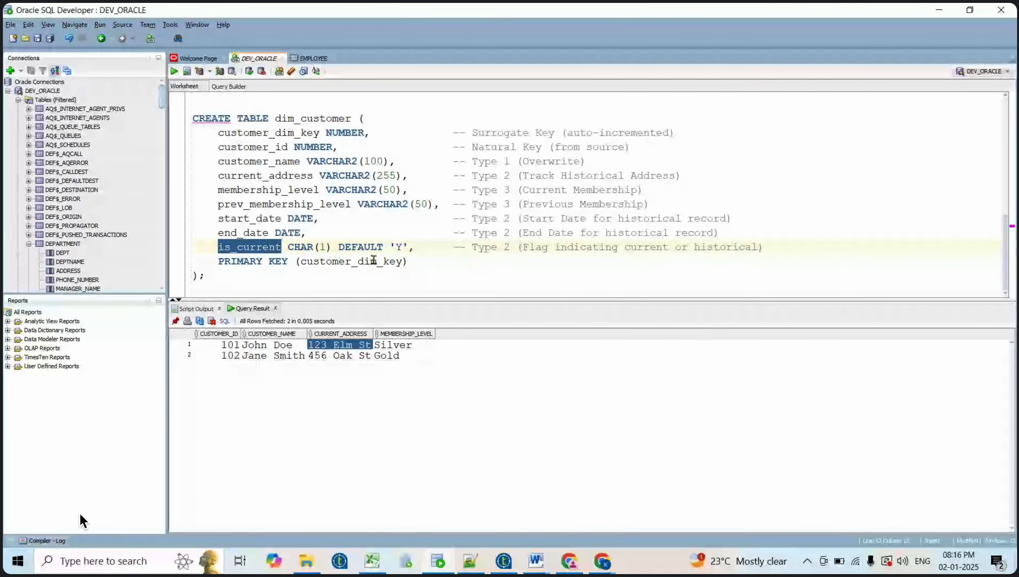
double_click(398, 246)
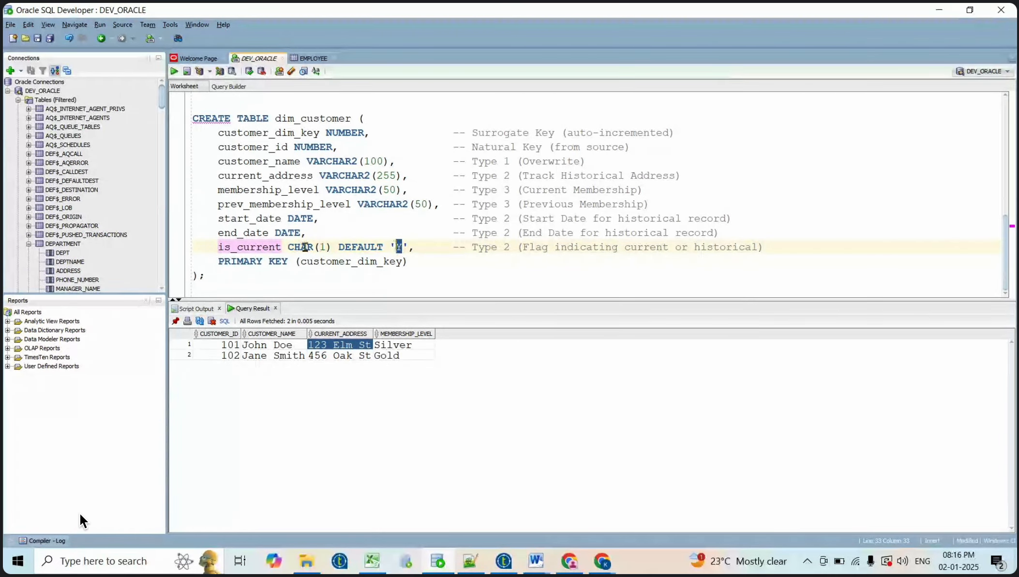
double_click(239, 261)
drag(407, 263, 218, 261)
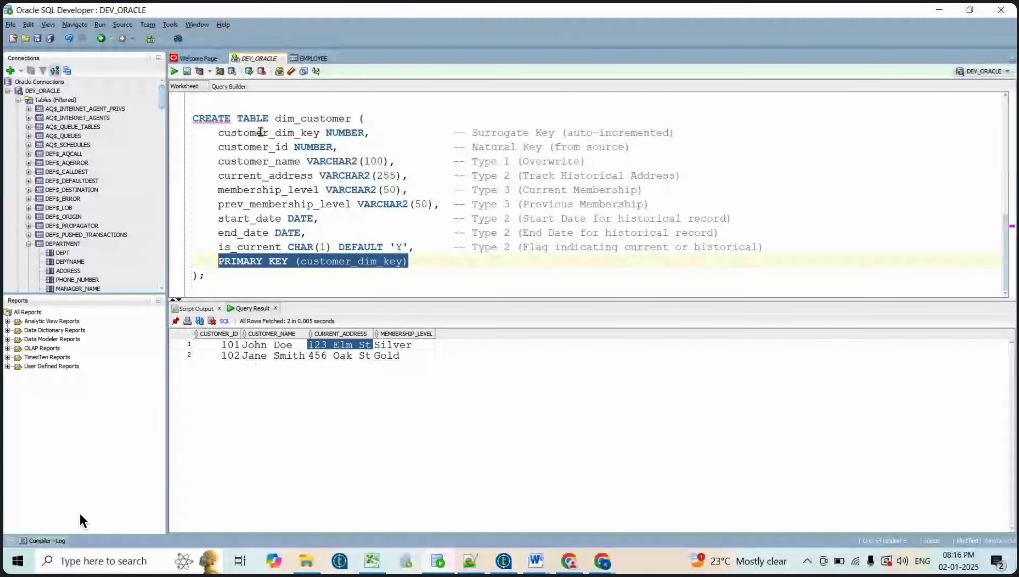
double_click(315, 132)
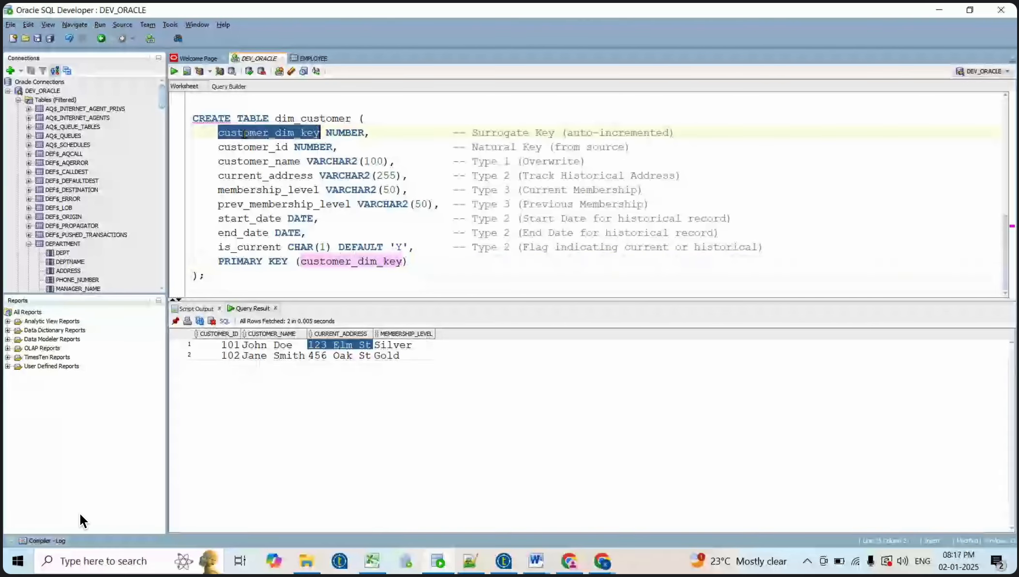
drag(409, 262, 174, 266)
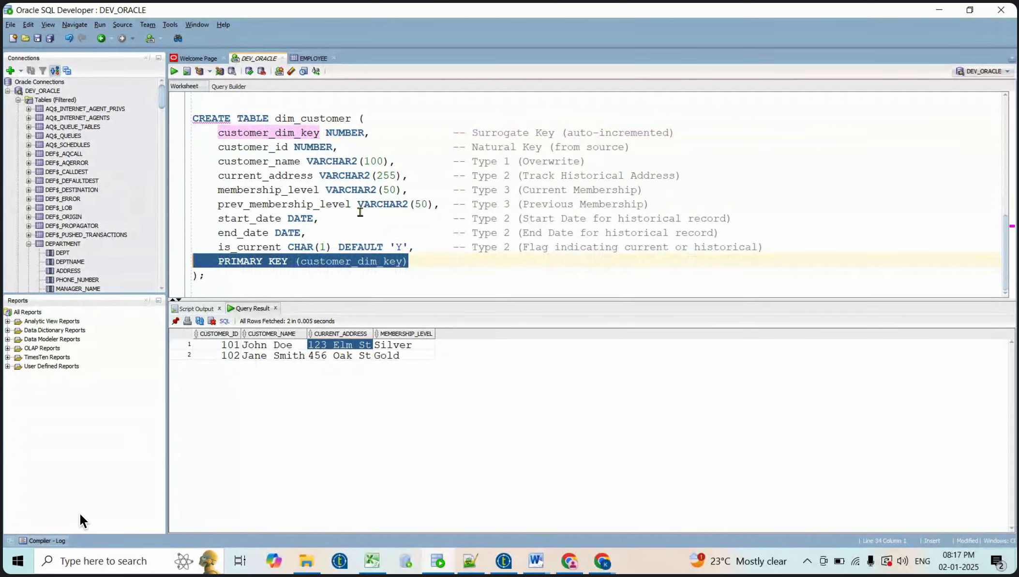
triple_click(285, 133)
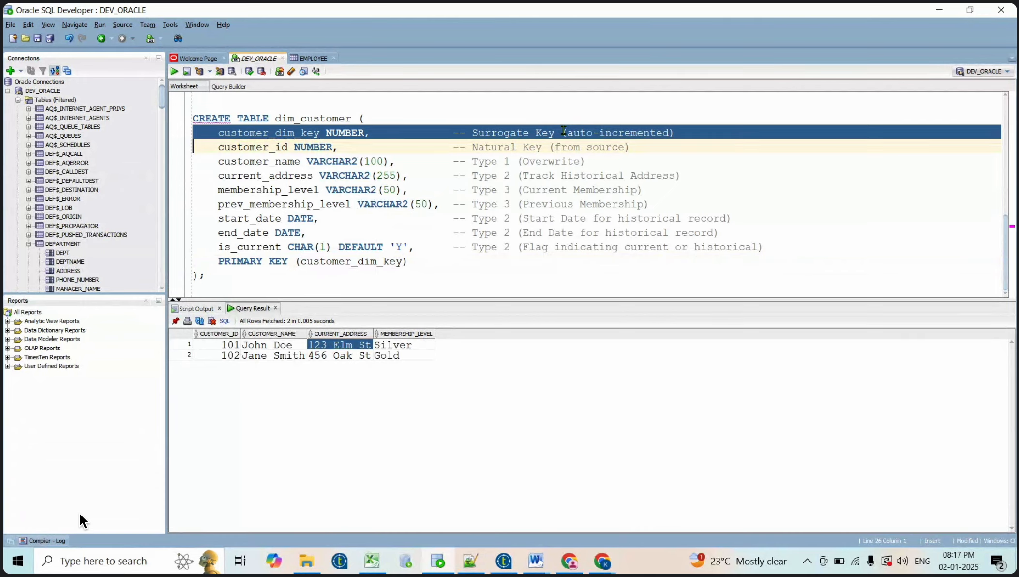
double_click(284, 145)
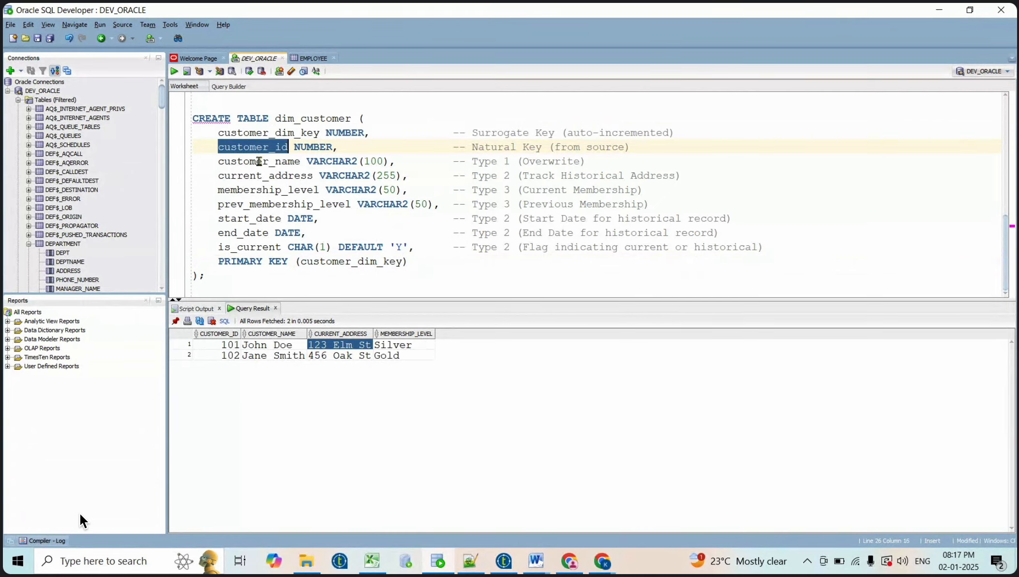
double_click(261, 161)
double_click(241, 175)
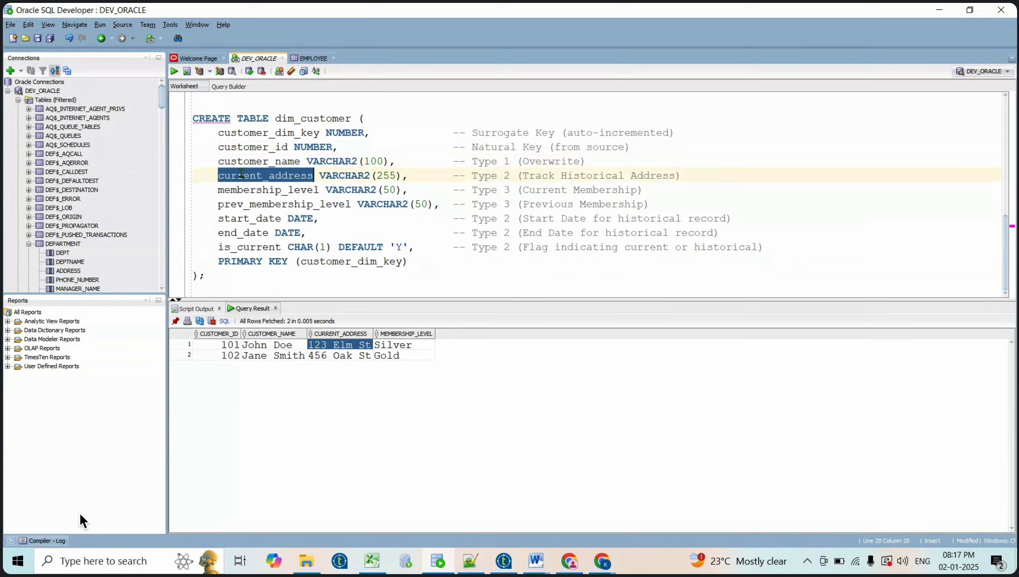
drag(211, 190, 439, 203)
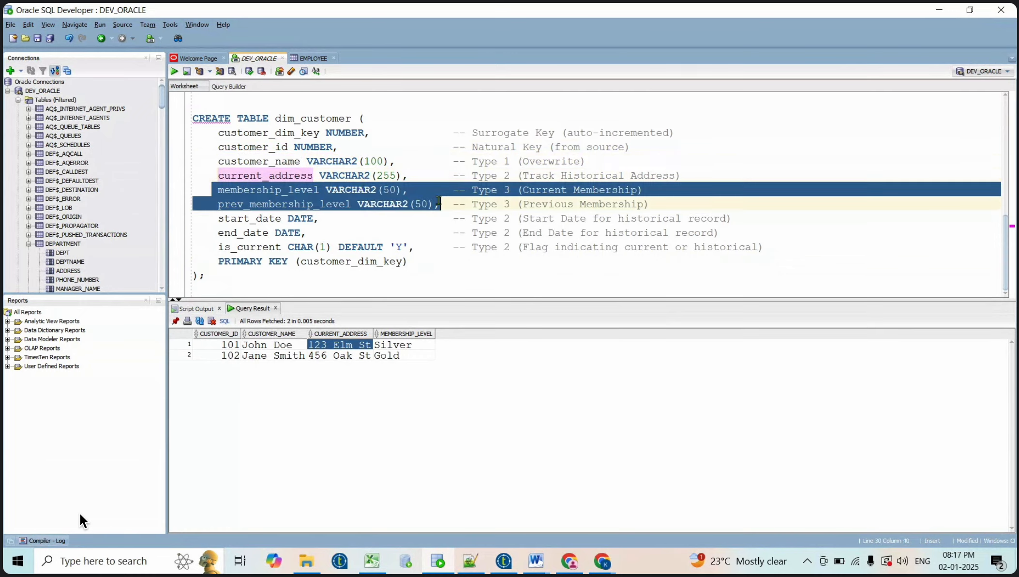
drag(211, 219, 495, 247)
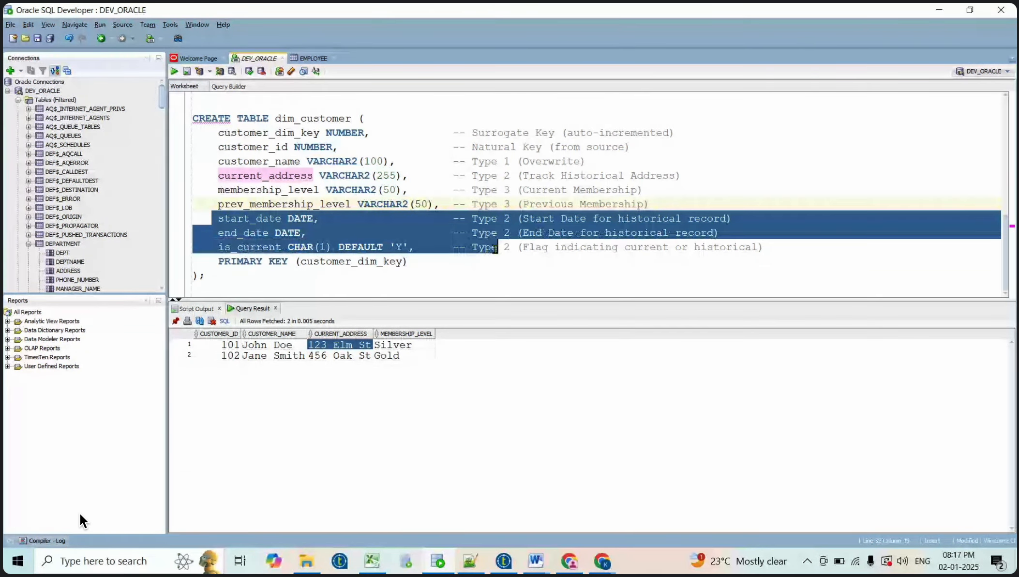
click(362, 271)
drag(363, 270, 182, 116)
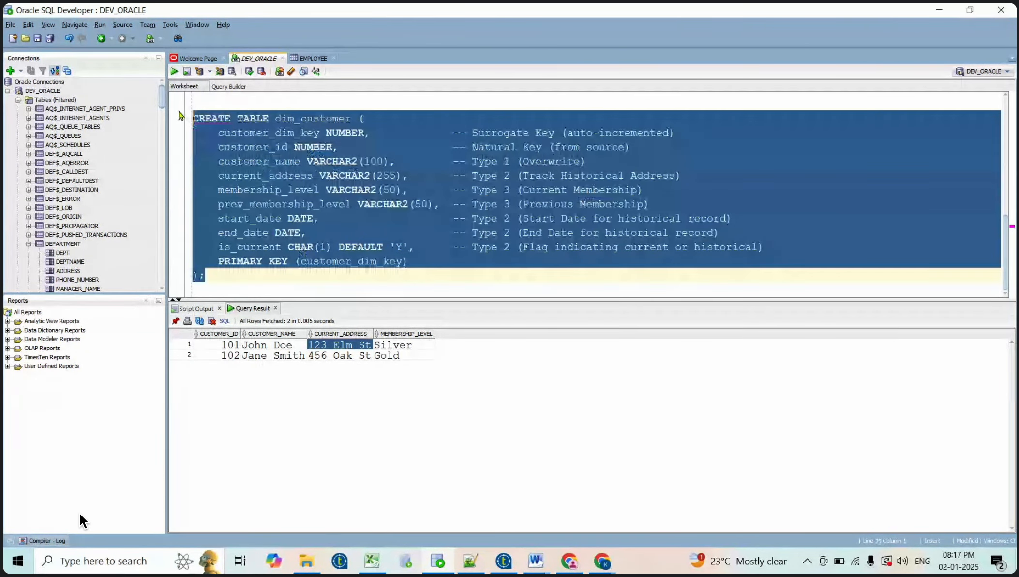
double_click(300, 118)
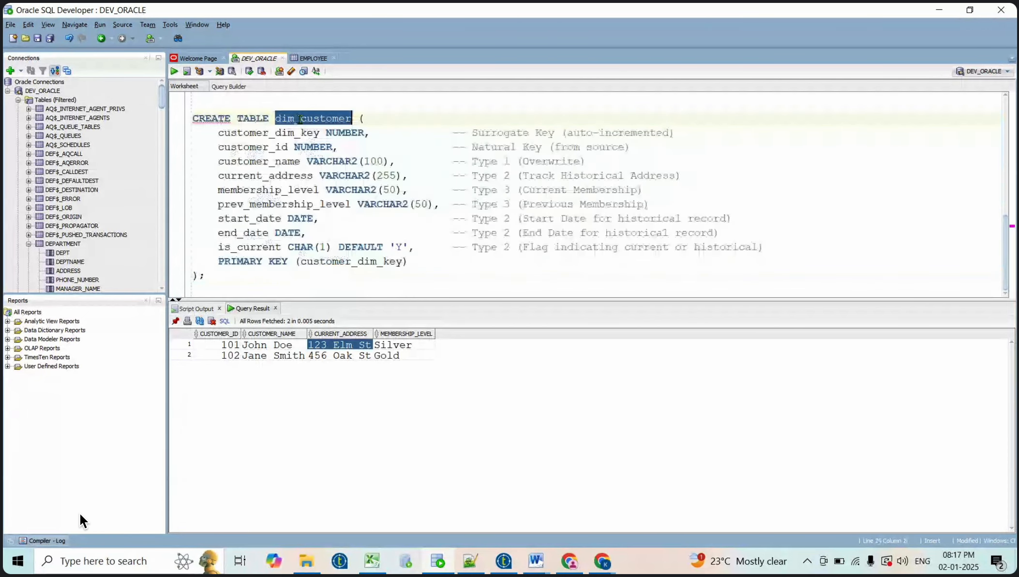
Add and run DROP TABLE dim_customer above the CREATE statement
click(257, 106)
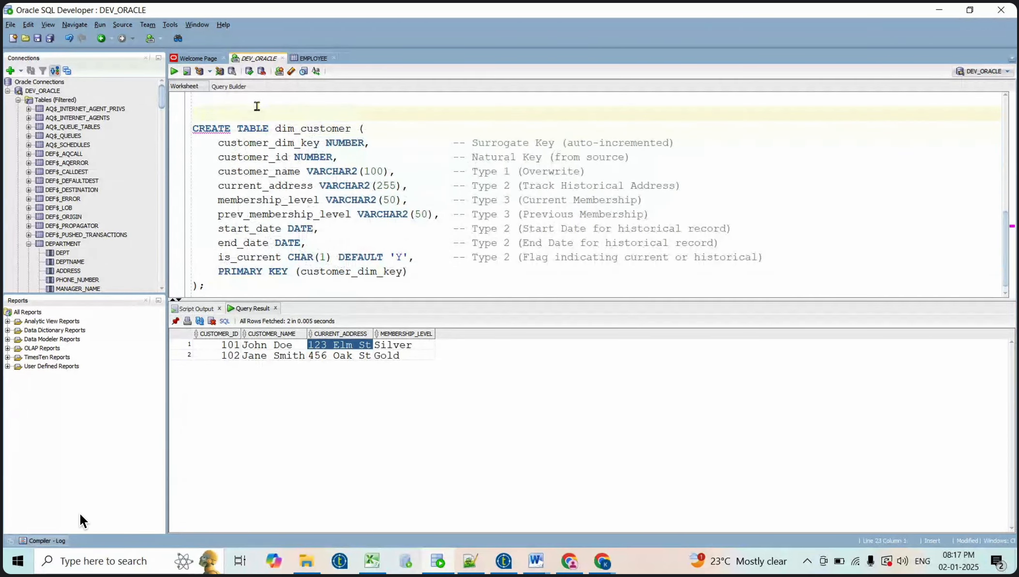
key(Return)
text(DR)
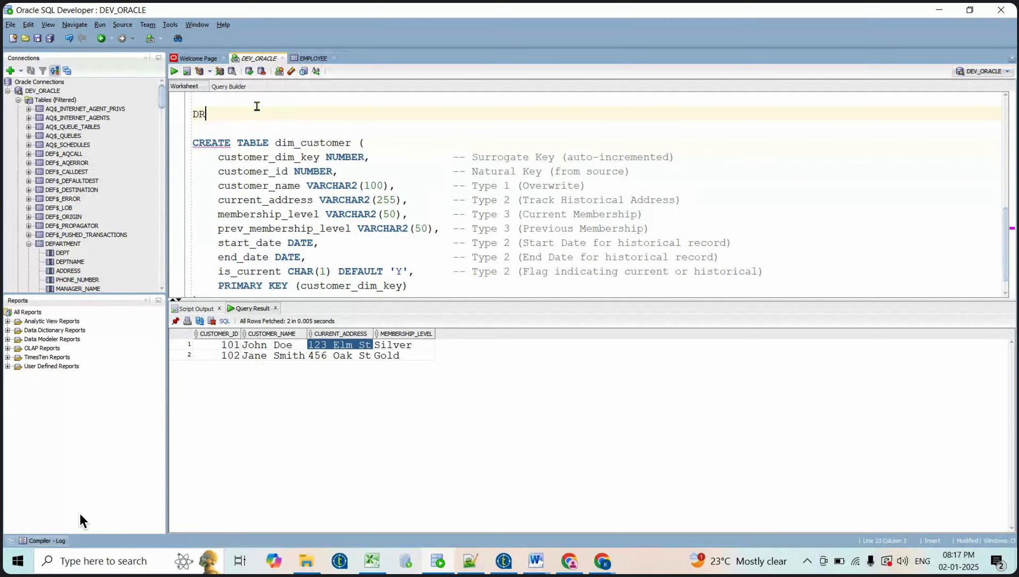
text(OP TABLE dim_customer)
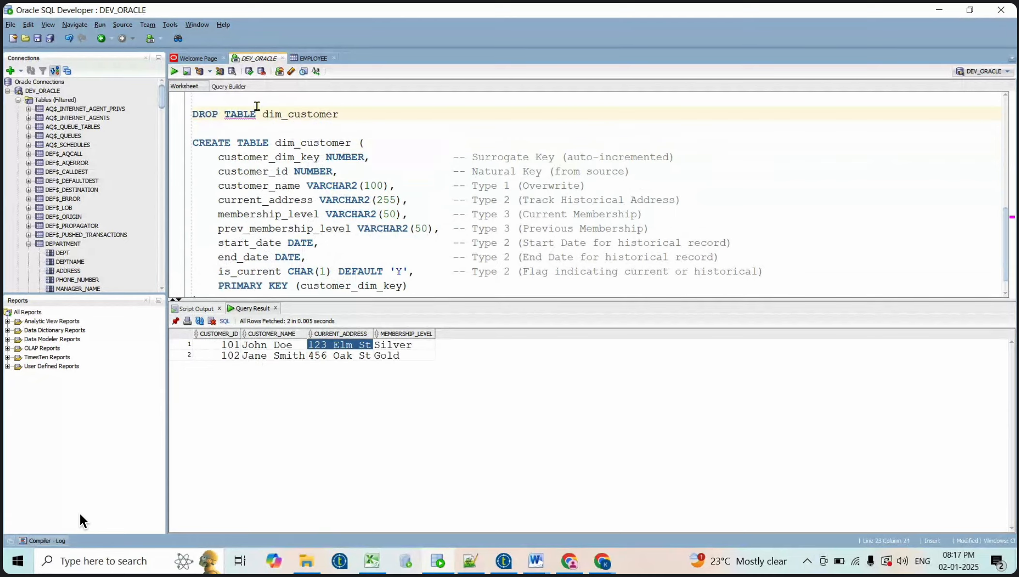
key(shift+Up)
key(shift+Right)
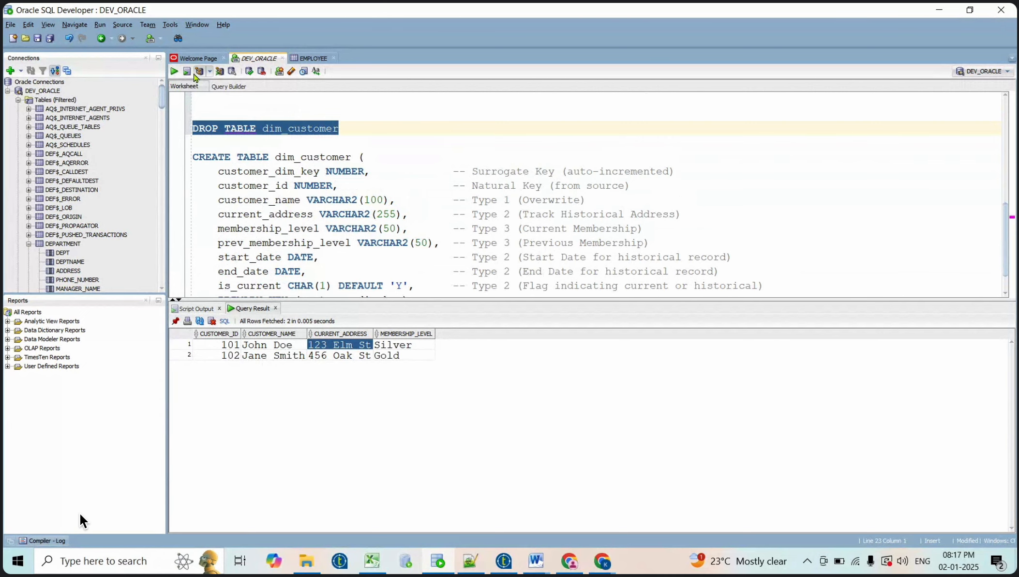
click(199, 71)
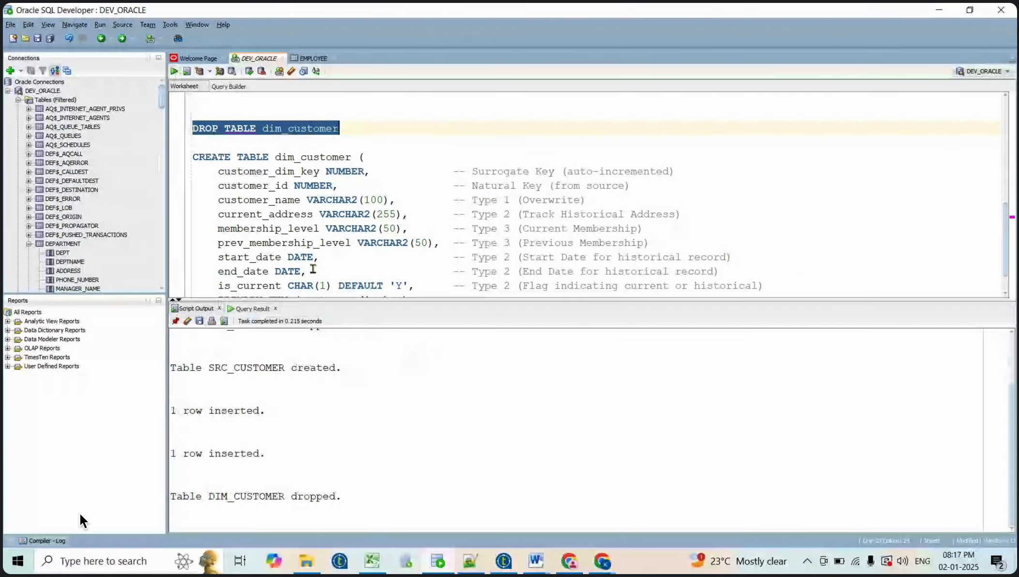
Run the CREATE TABLE dim_customer statement as a script with F5
click(352, 127)
key(shift+Up)
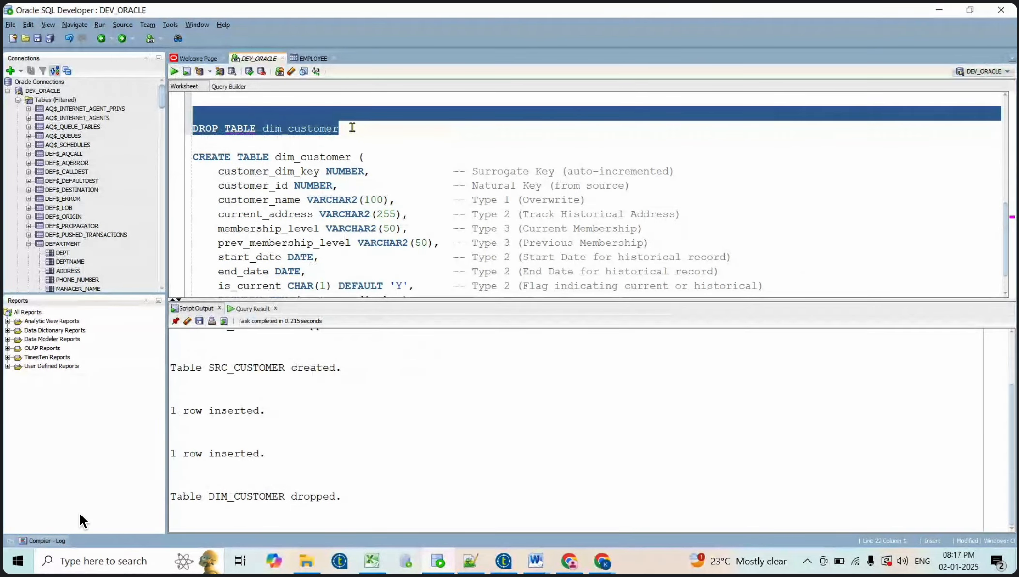
key(Right)
key(Down)
key(shift+Down)
key(shift+Down)
key(shift+Down)
key(shift+Down)
key(shift+Down)
key(shift+Down)
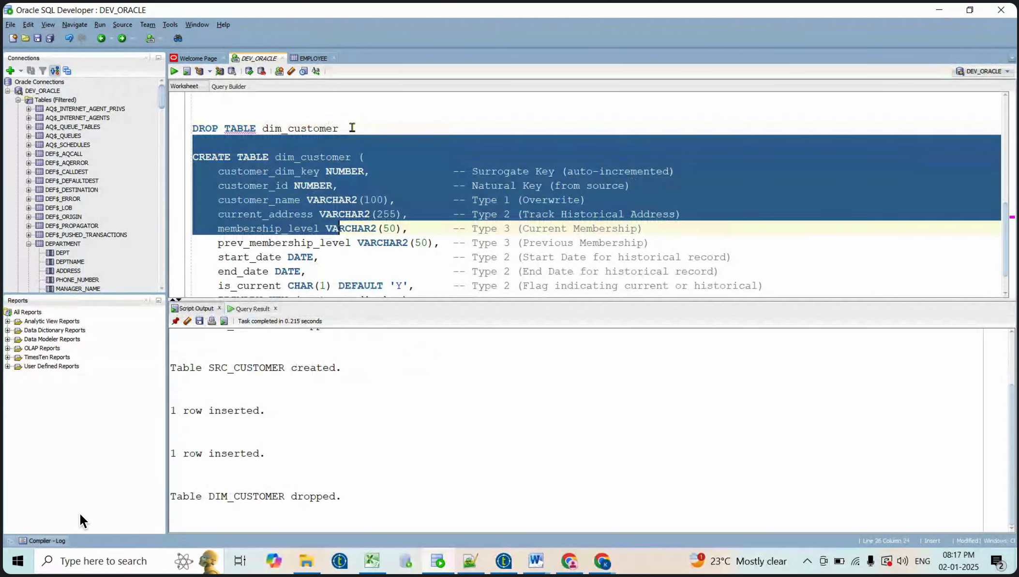
key(shift+Down)
key(shift+Down)
key(shift+Down)
key(shift+Down)
key(shift+Down)
key(shift+Down)
key(shift+Down)
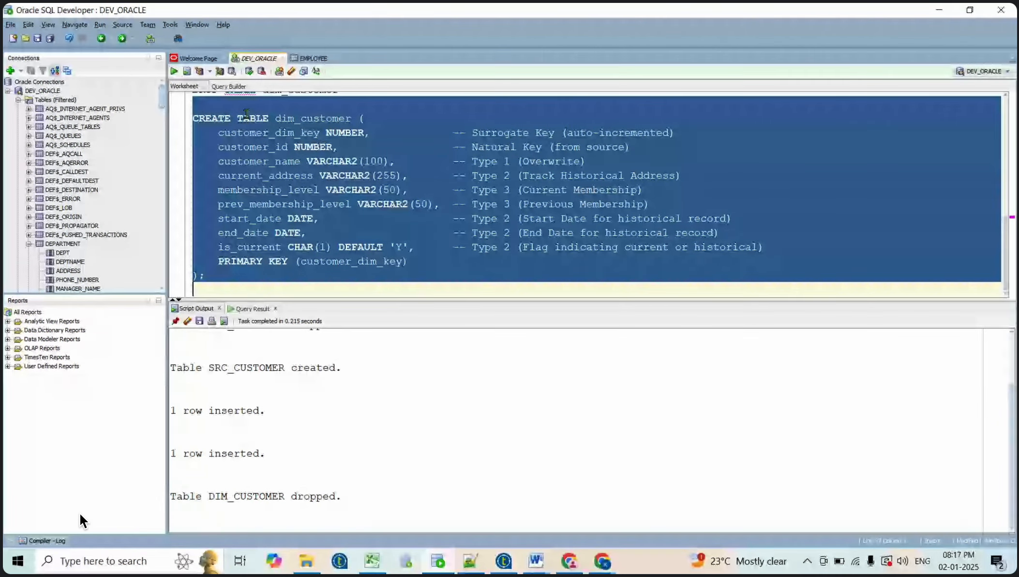
key(F5)
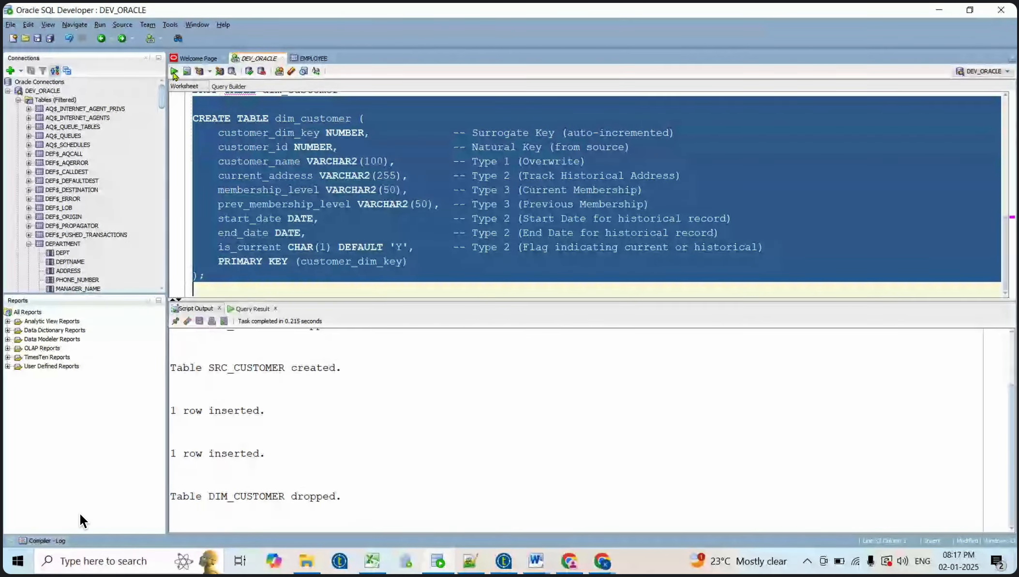
Add blank lines below the script for the next statement
click(227, 283)
key(Return)
key(Return)
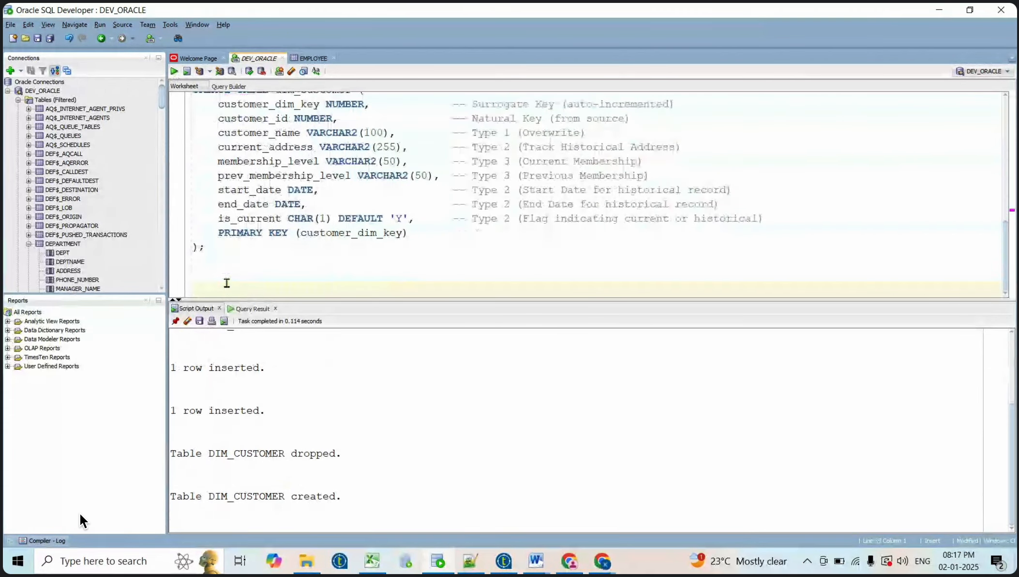
key(Up)
key(alt+Tab)
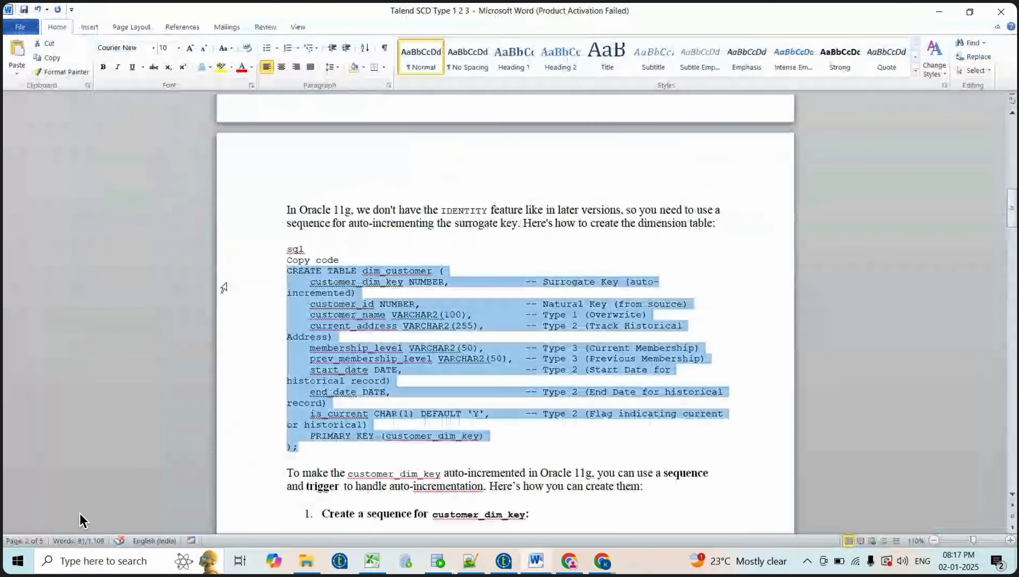
Insert a blank line between 'Copy code' and the CREATE SEQUENCE code in the Word notes
click(410, 458)
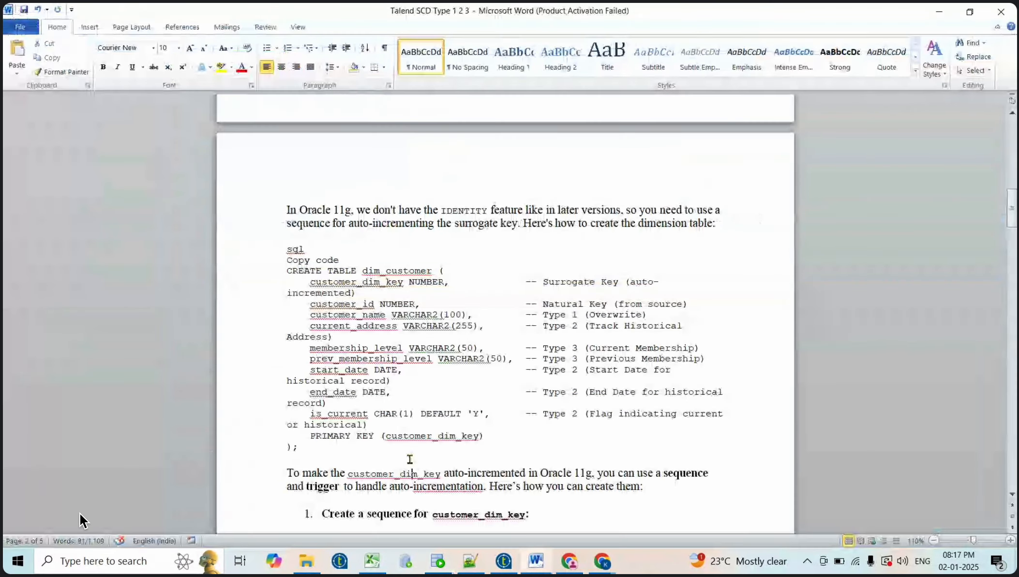
scroll(408, 473, down, 2)
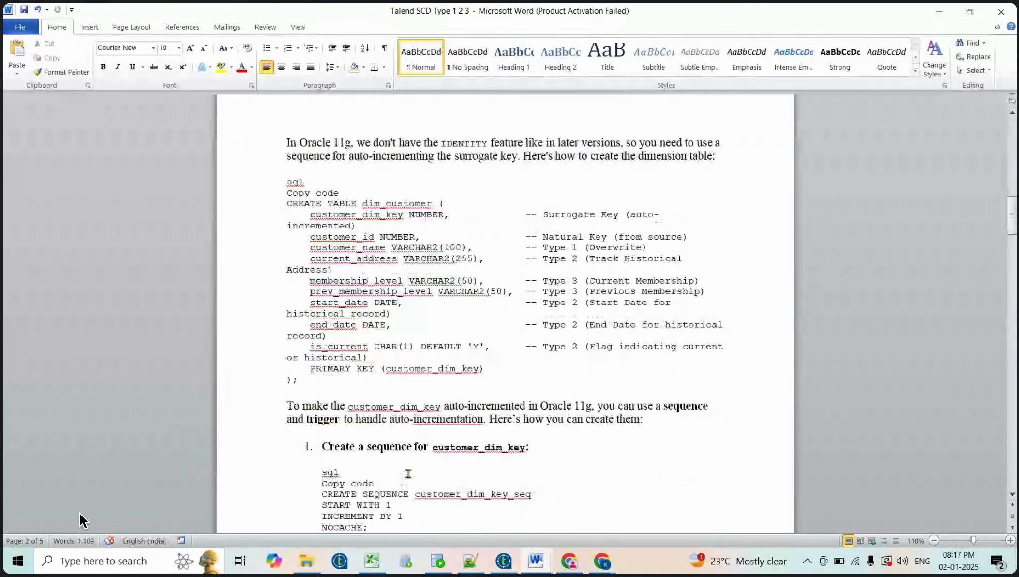
click(376, 483)
key(Return)
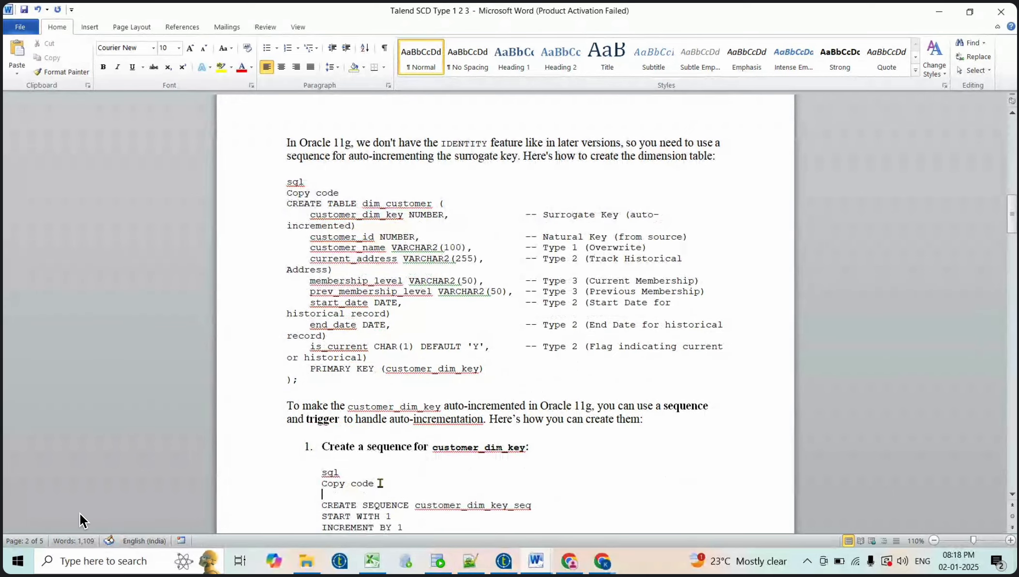
scroll(396, 482, down, 2)
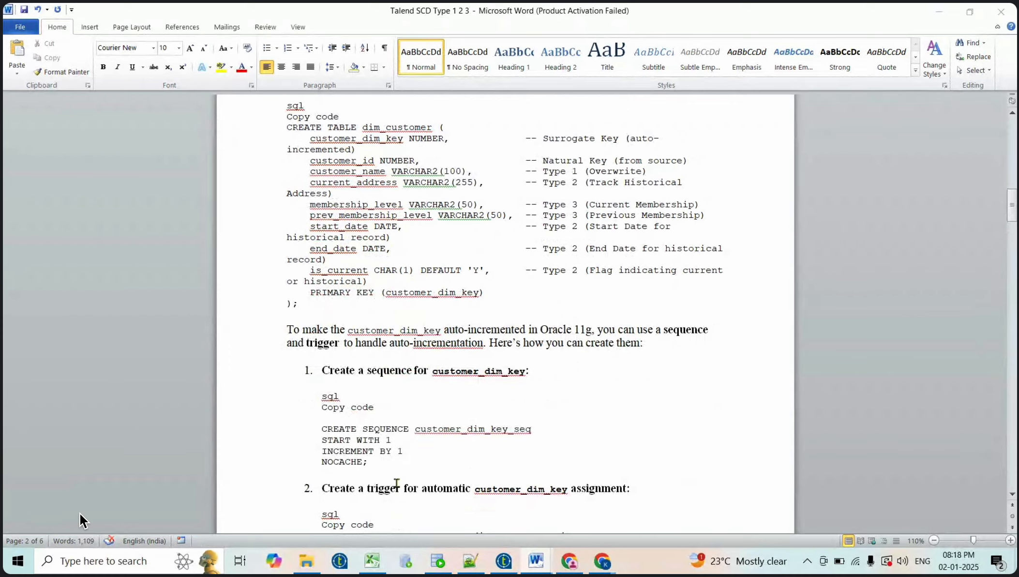
key(alt+Tab)
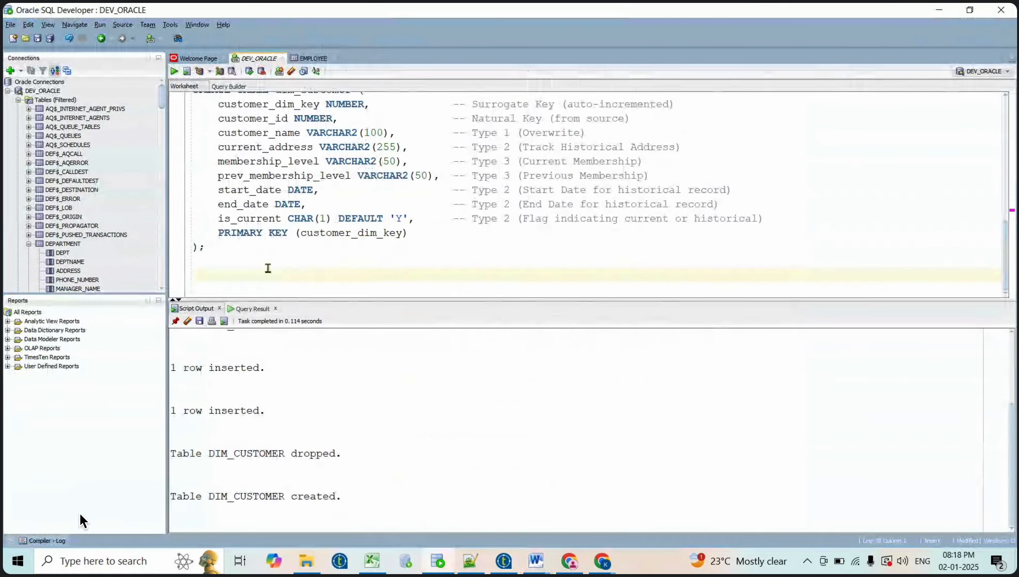
Run SELECT * FROM dim_customer to confirm its columns with 0 rows, then delete the test line
key(Return)
key(Return)
text(SELECT * FRO)
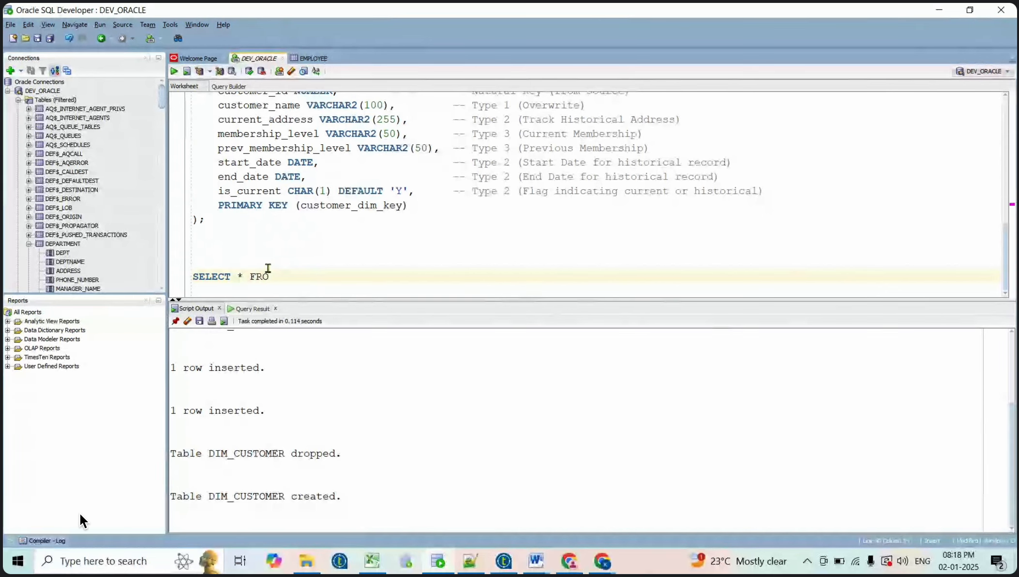
text( M)
key(BackSpace)
key(BackSpace)
text(M dim_customer)
key(shift+Home)
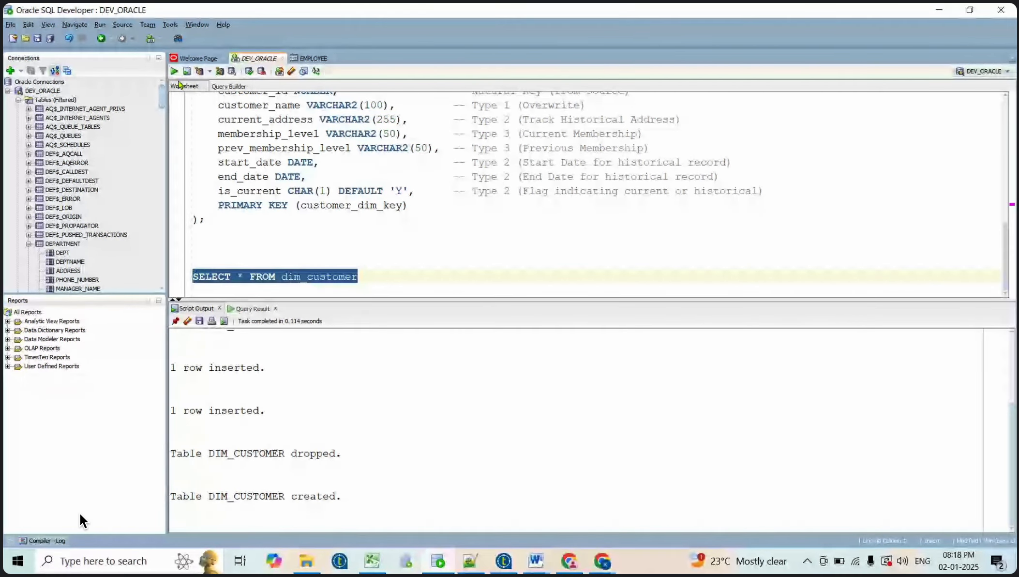
click(173, 71)
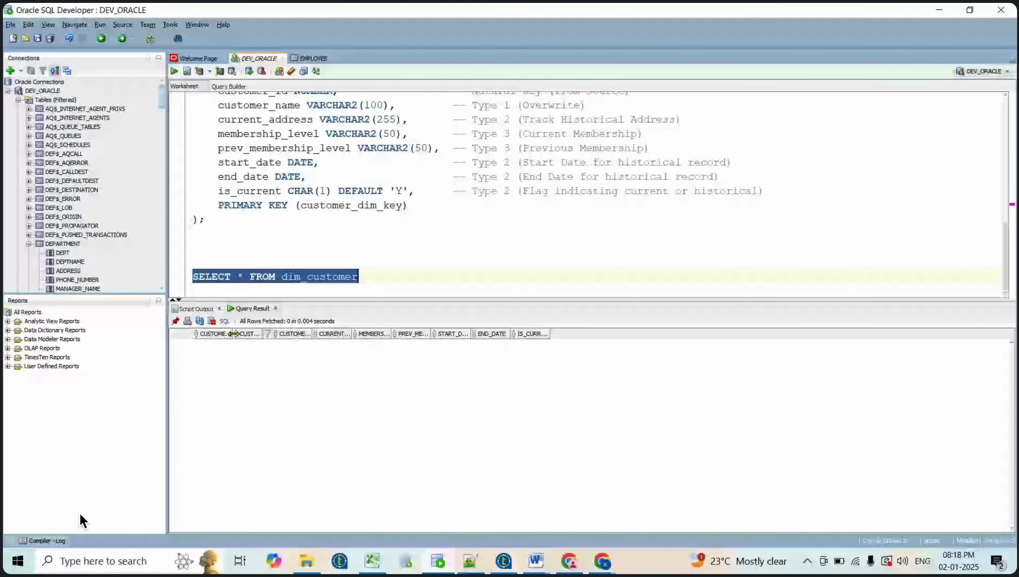
double_click(234, 333)
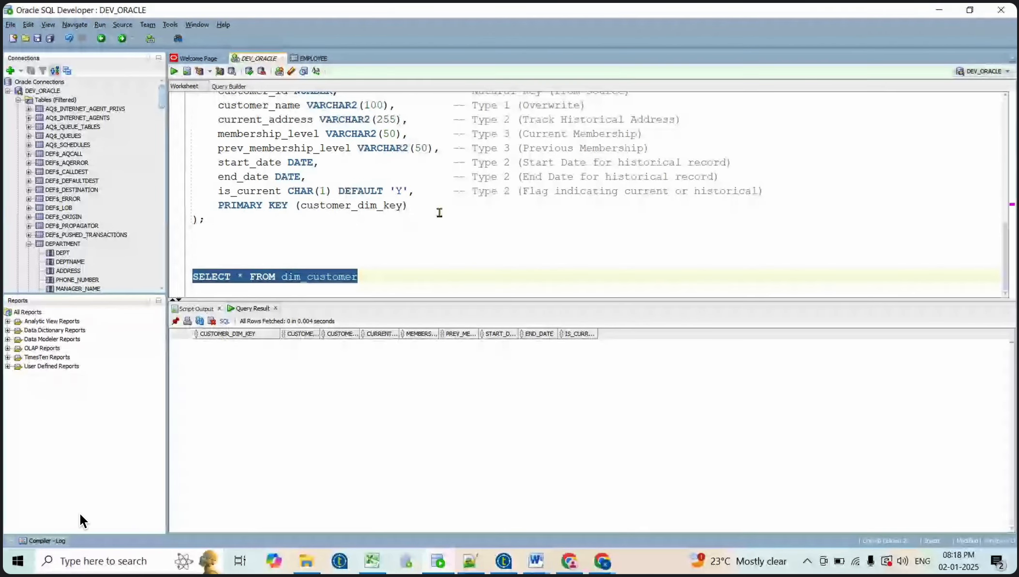
key(Delete)
scroll(298, 123, up, 1)
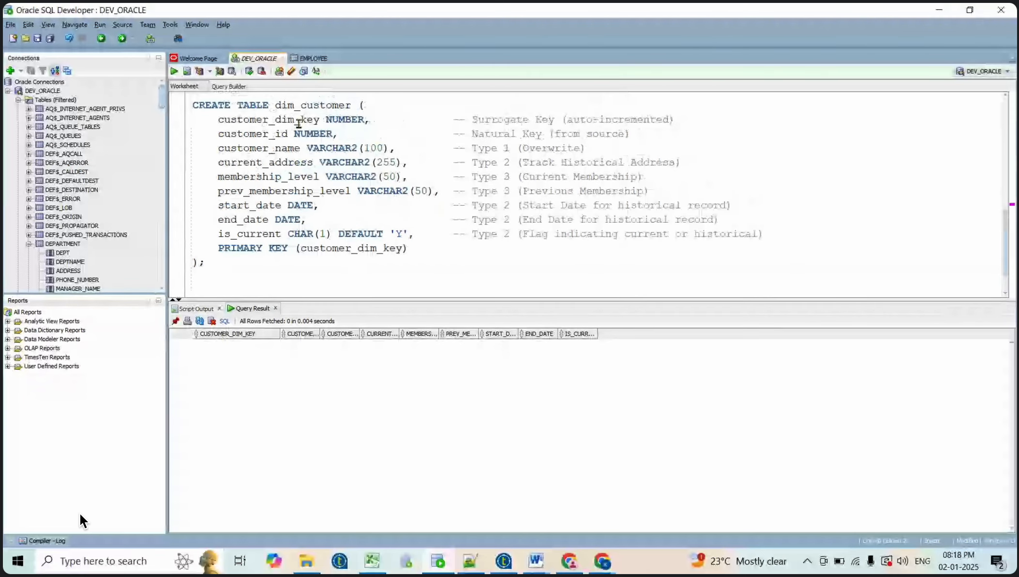
double_click(298, 120)
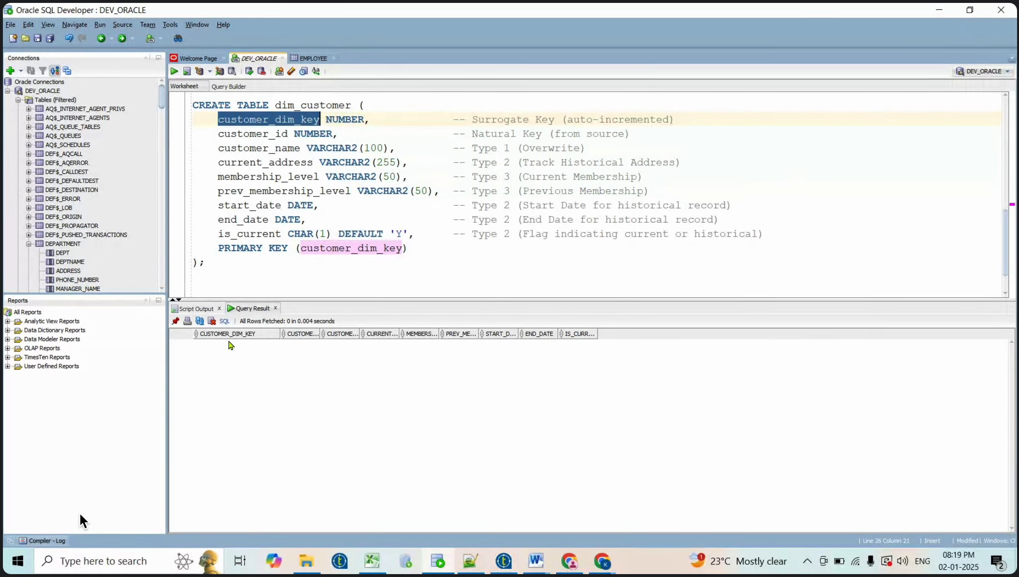
key(alt+Tab)
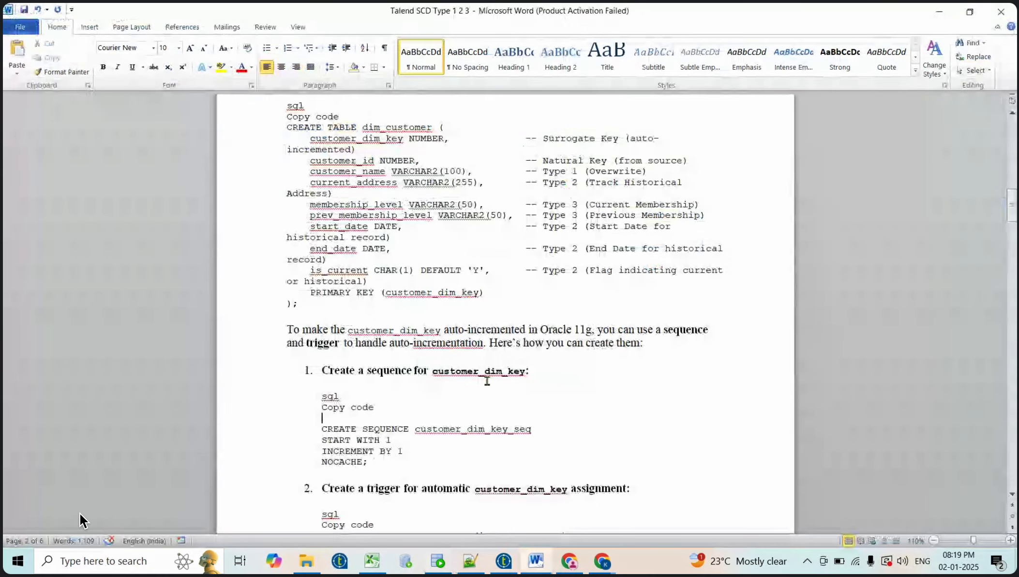
Copy the four-line CREATE SEQUENCE customer_dim_key_seq statement from the Word guide
click(375, 462)
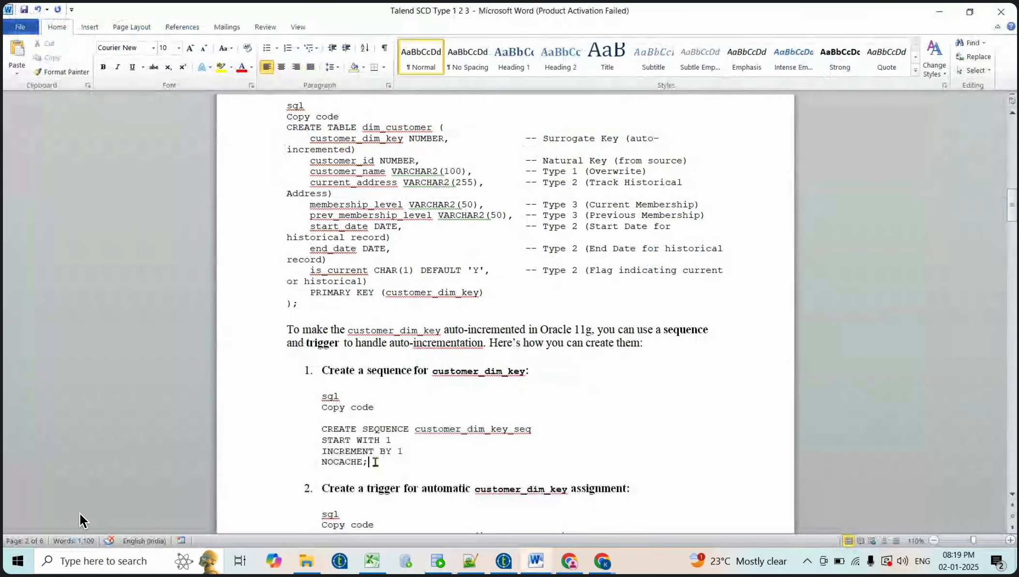
drag(375, 461, 317, 431)
key(ctrl+c)
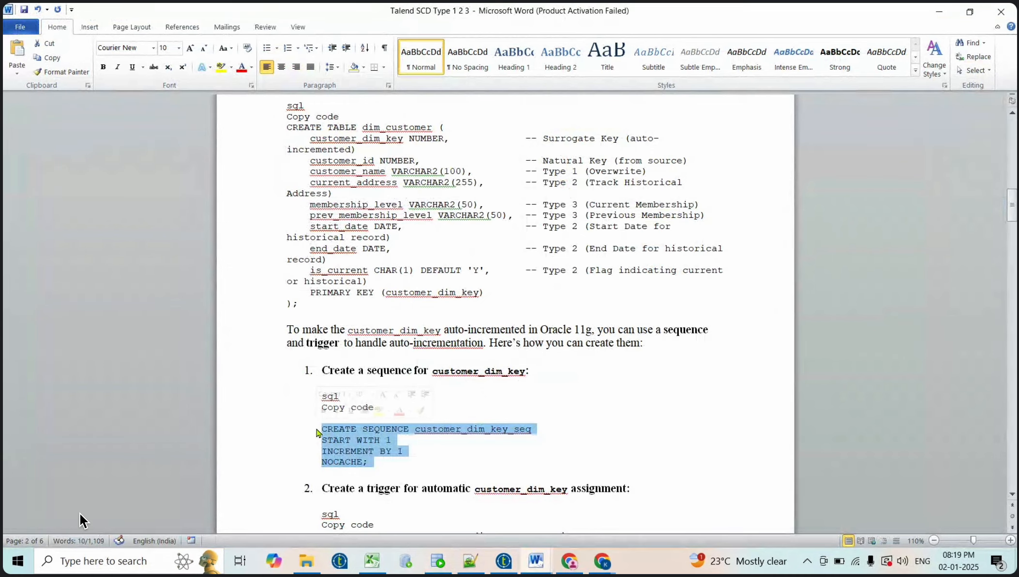
key(alt+Tab)
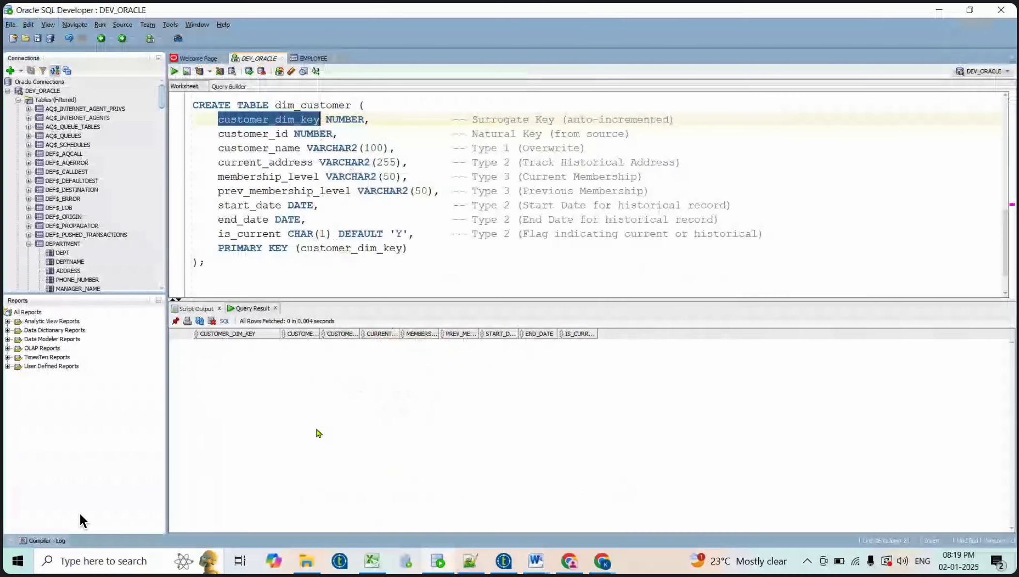
Paste CREATE SEQUENCE customer_dim_key_seq (START WITH 1, INCREMENT BY 1, NOCACHE) below the table script
click(277, 276)
key(Return)
key(Return)
key(Return)
key(Return)
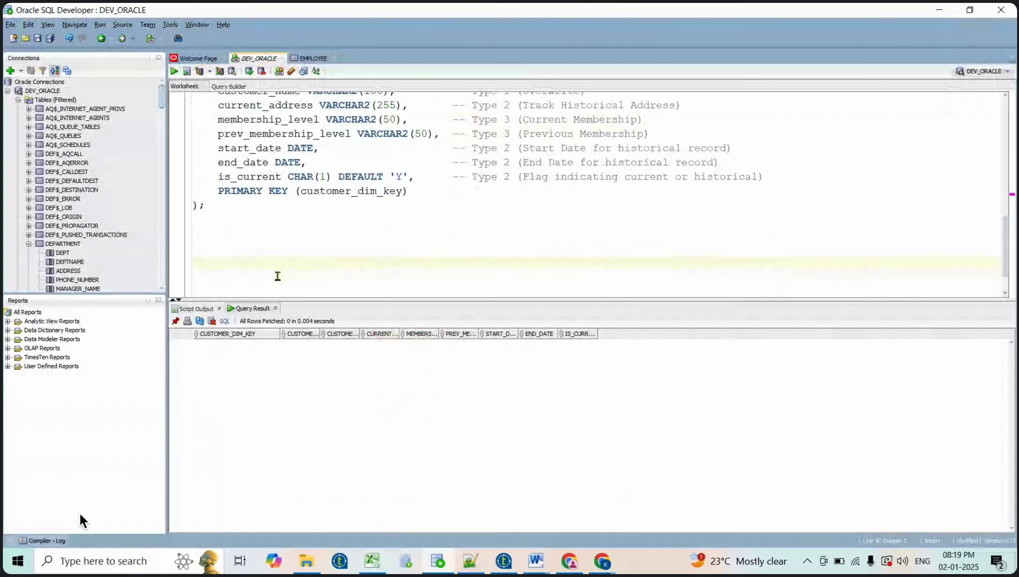
key(ctrl+v)
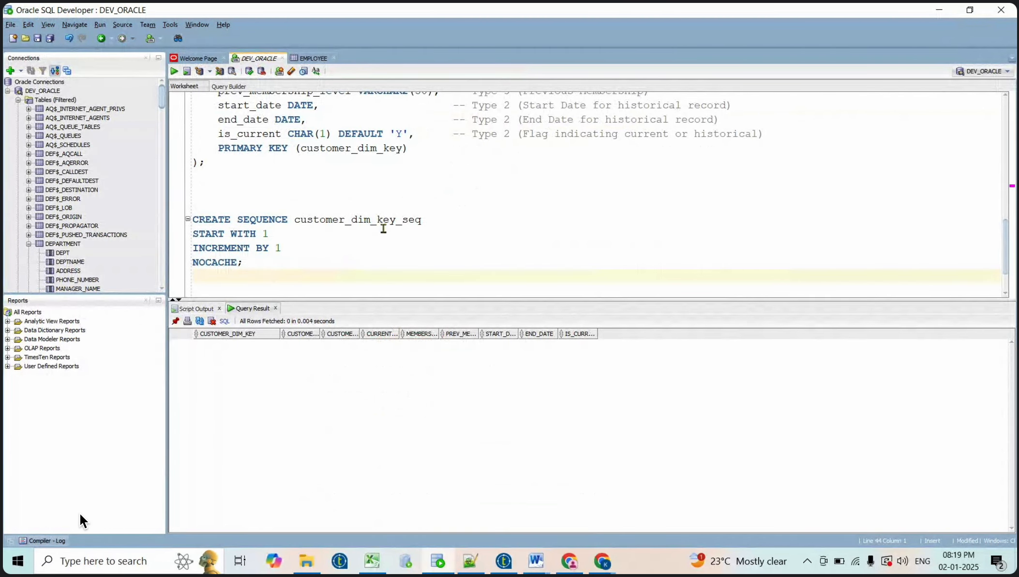
double_click(328, 220)
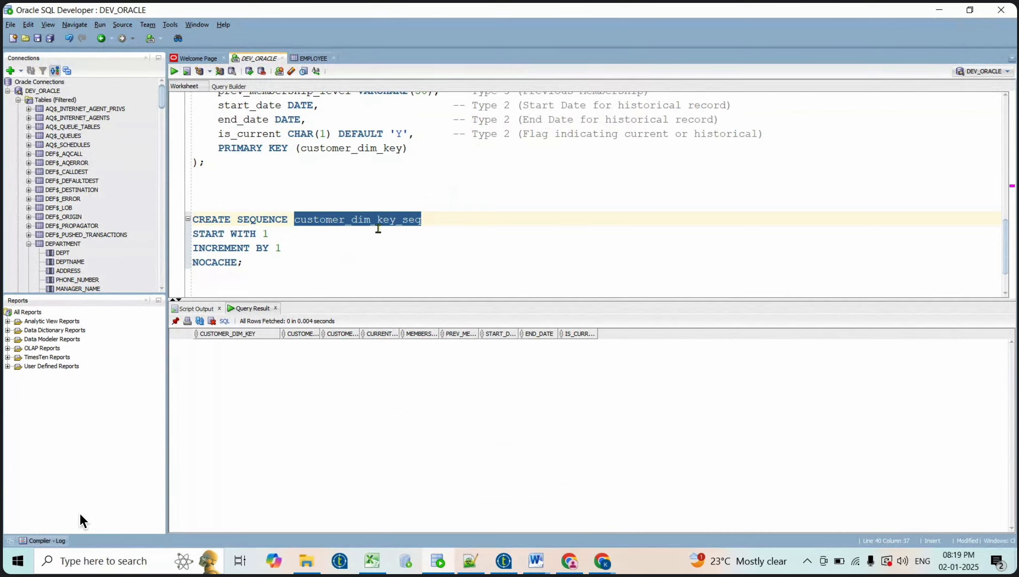
click(277, 233)
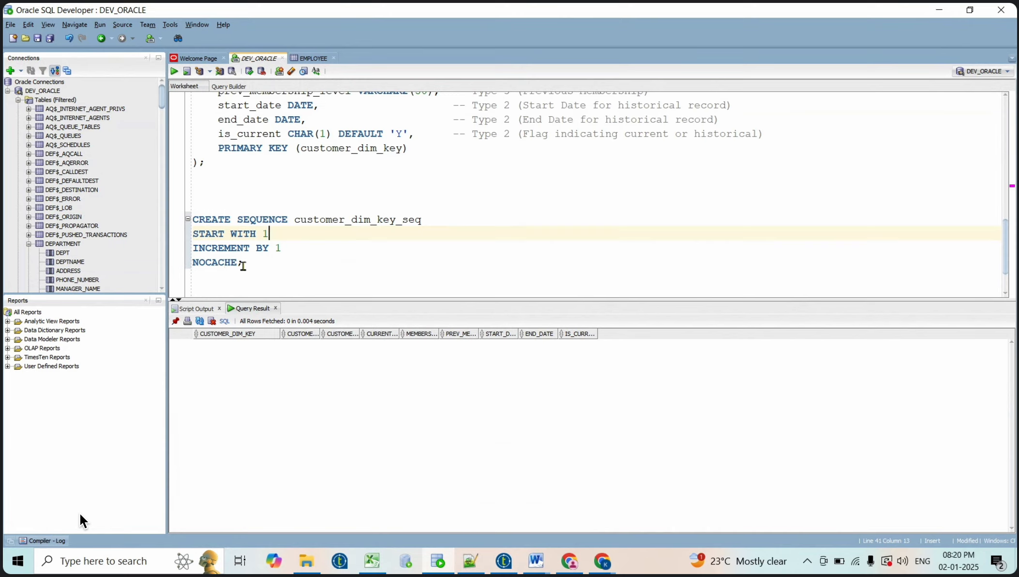
Write and run DROP SEQUENCE customer_dim_key_seq above the sequence script
click(263, 263)
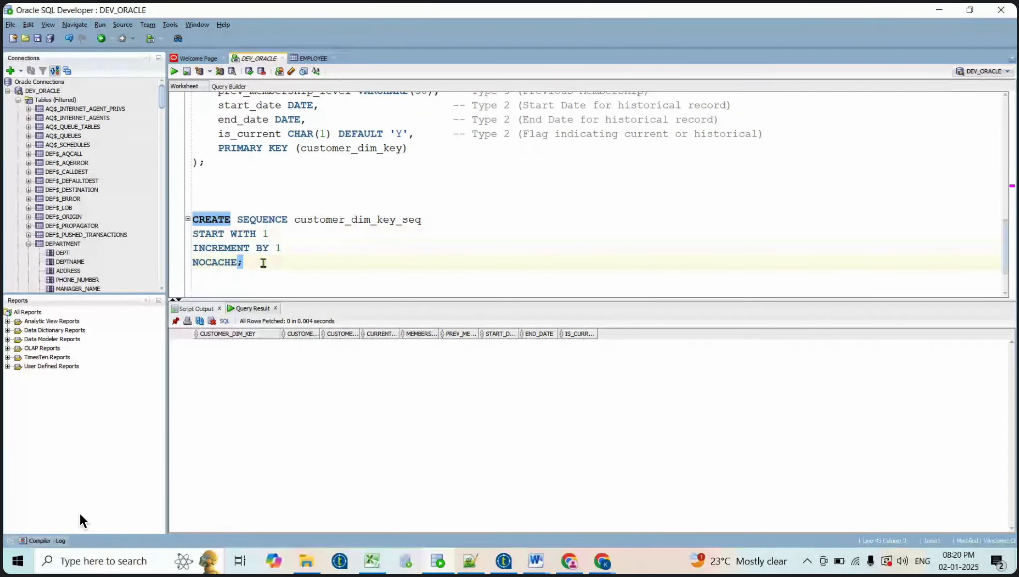
click(215, 196)
key(Return)
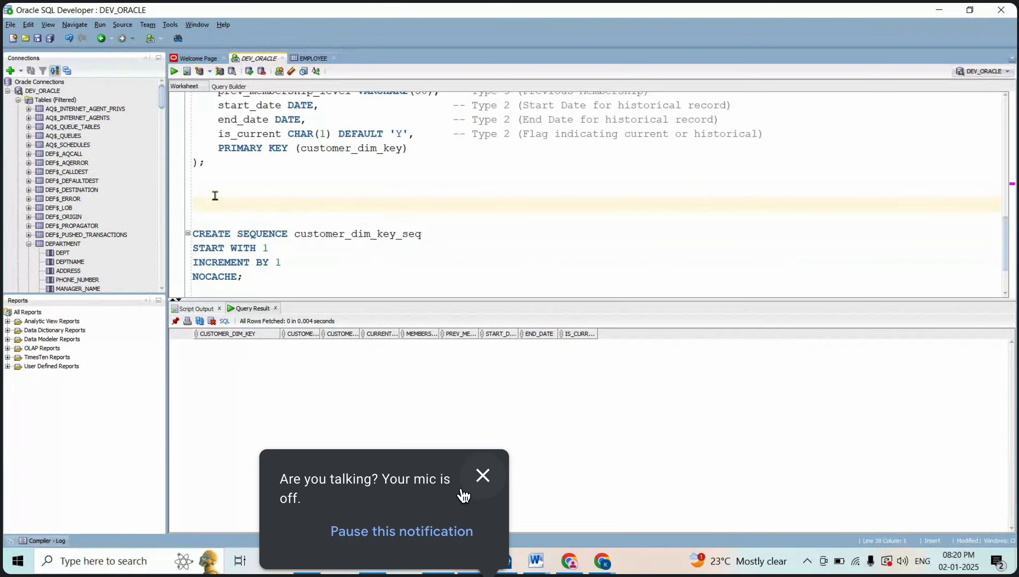
click(483, 477)
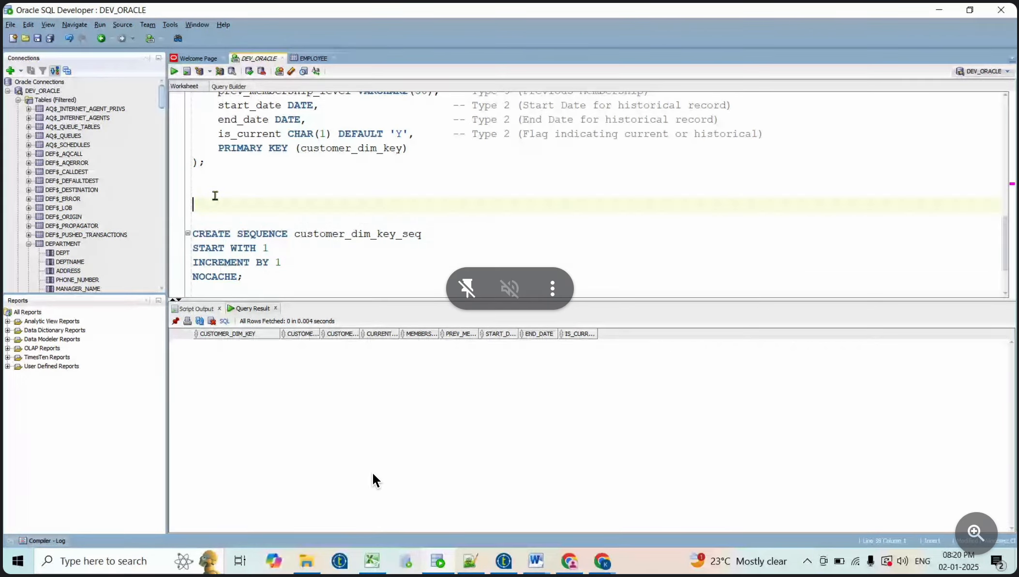
text(DROP)
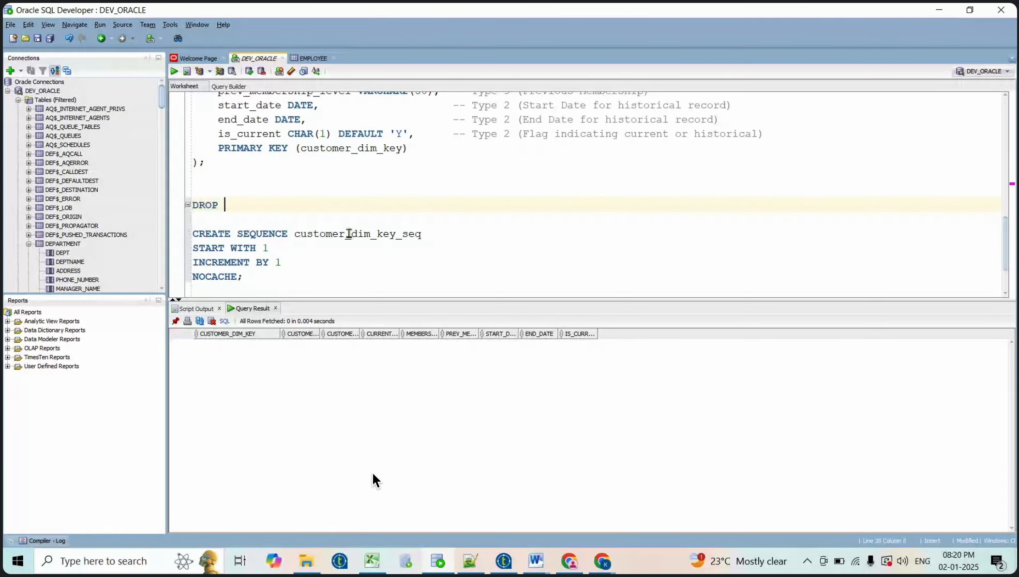
double_click(348, 233)
key(ctrl+c)
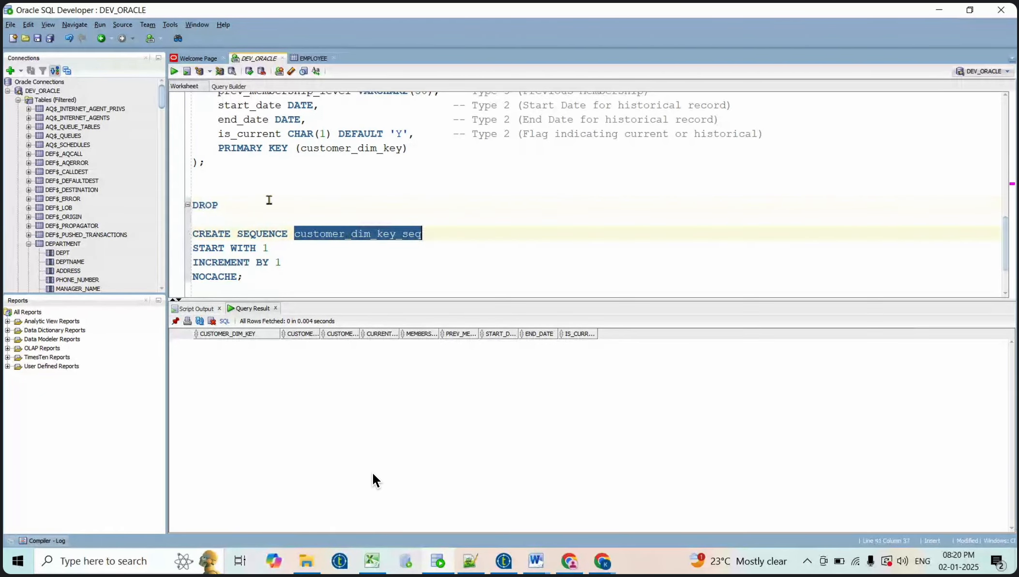
click(256, 202)
key(ctrl+v)
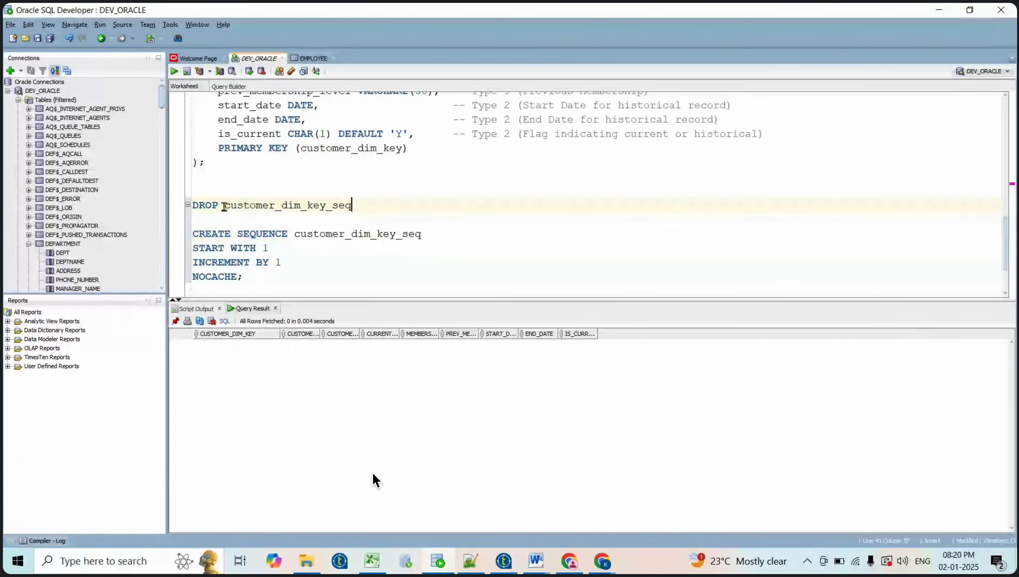
text(SEQUENCE)
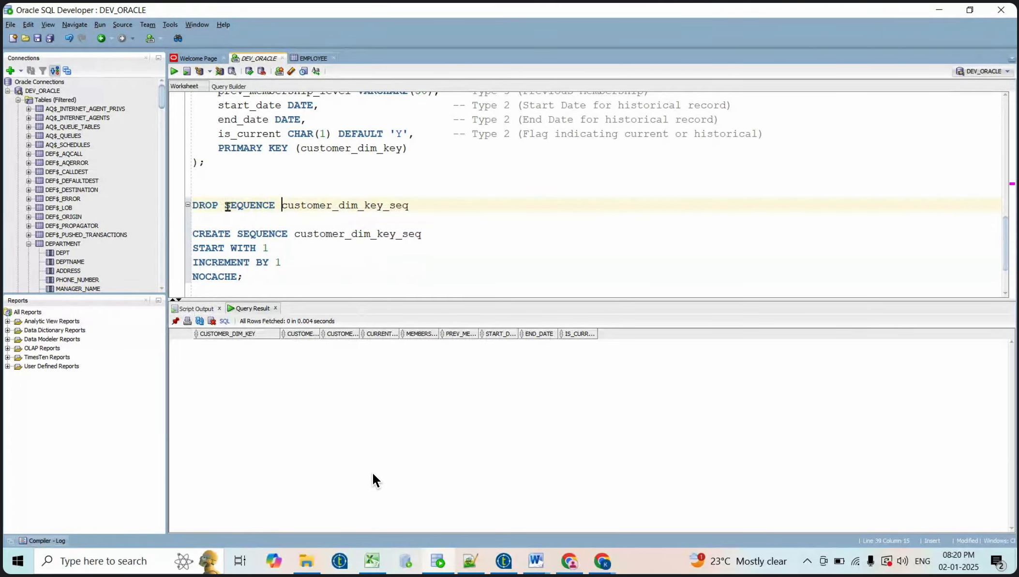
click(434, 209)
key(shift+Home)
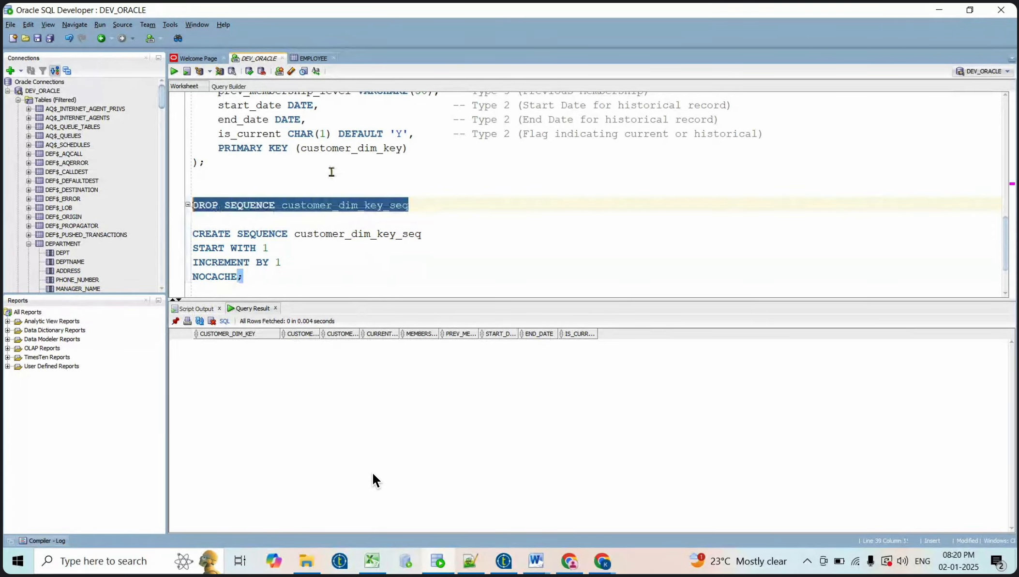
click(175, 71)
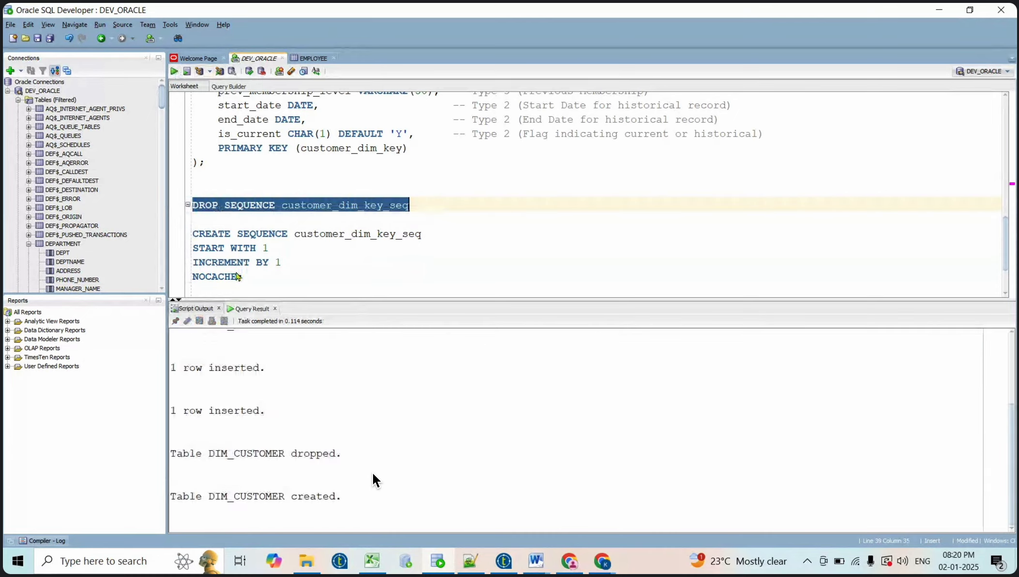
Run the CREATE SEQUENCE statement to recreate customer_dim_key_seq, then add blank lines below it
click(264, 282)
key(shift+Up)
key(shift+Up)
key(shift+Up)
key(shift+Up)
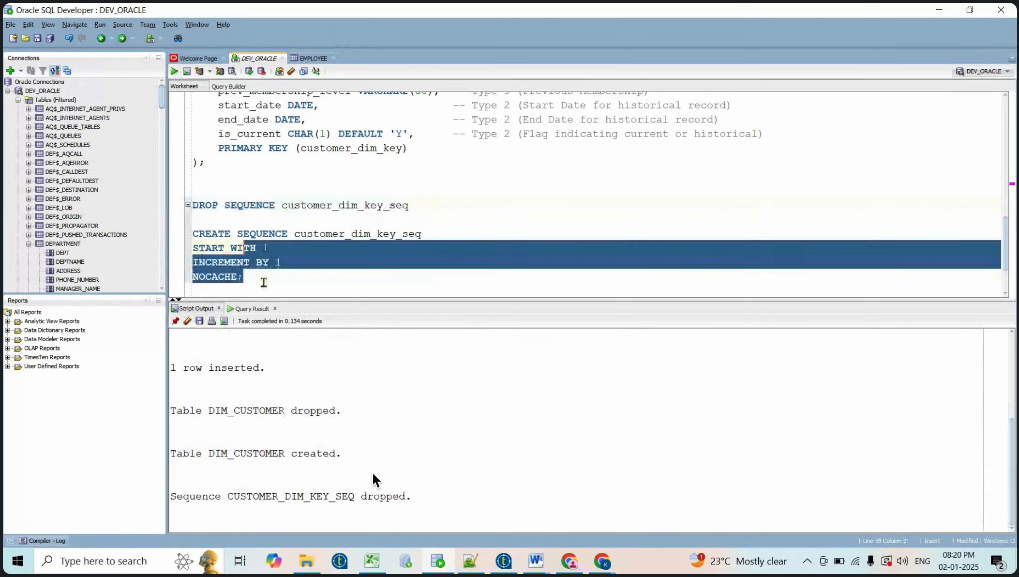
key(shift+Right)
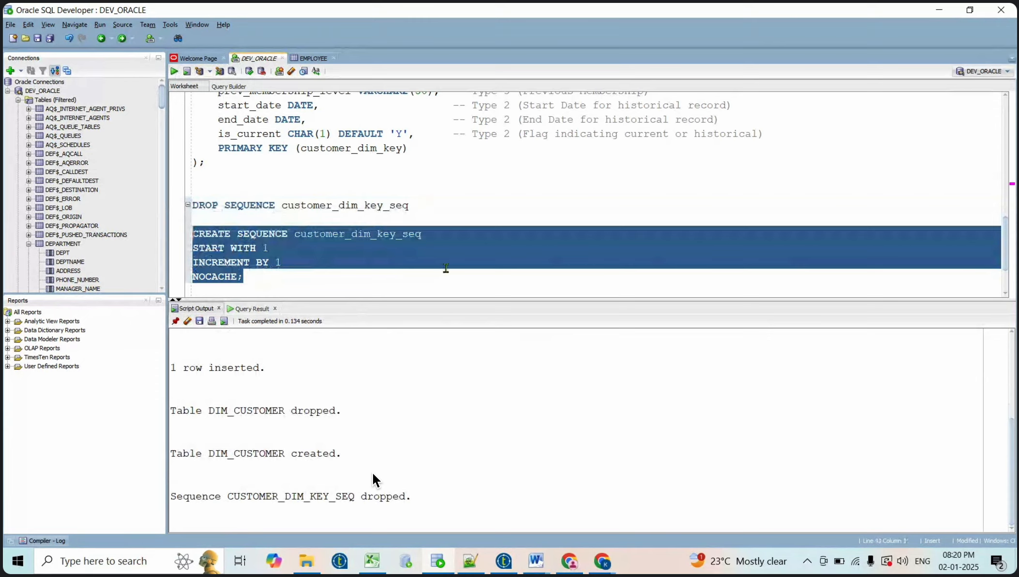
click(174, 71)
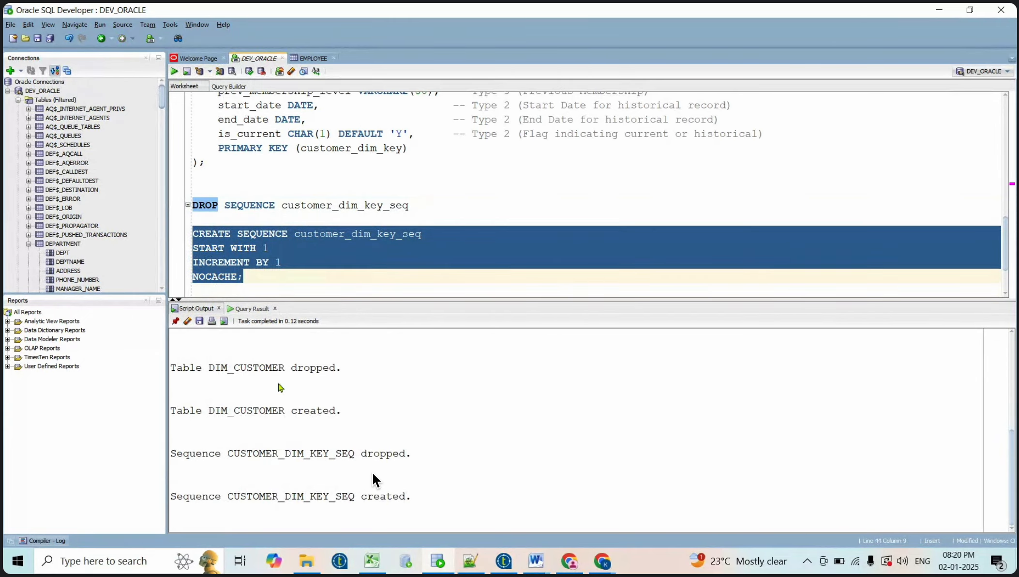
click(265, 288)
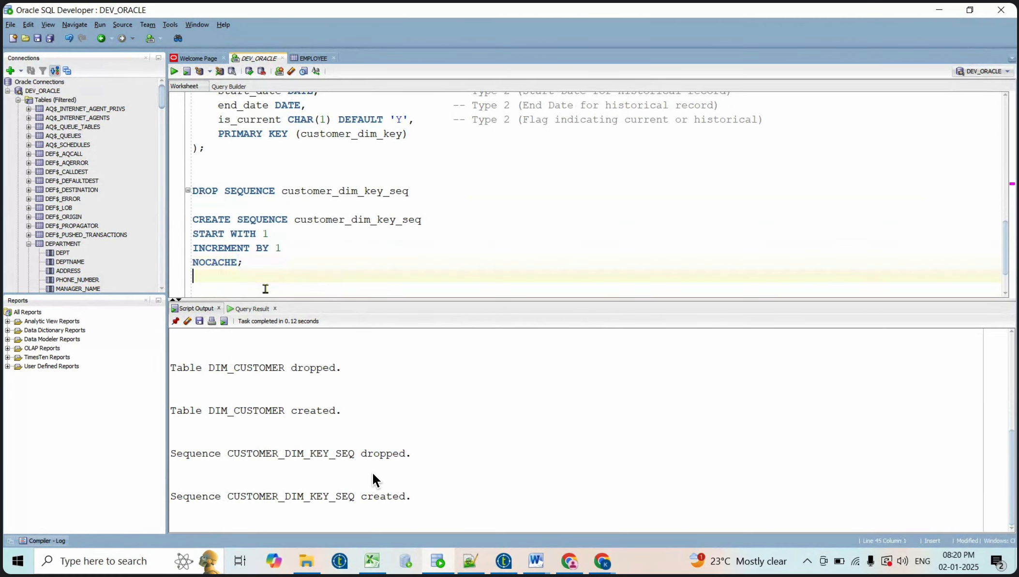
key(Return)
key(Return)
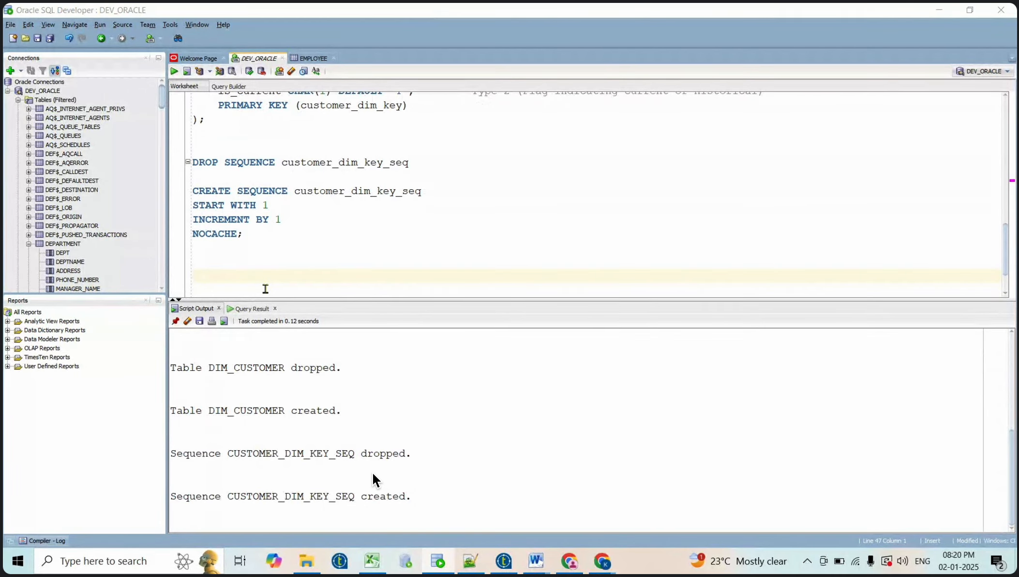
key(alt+Tab)
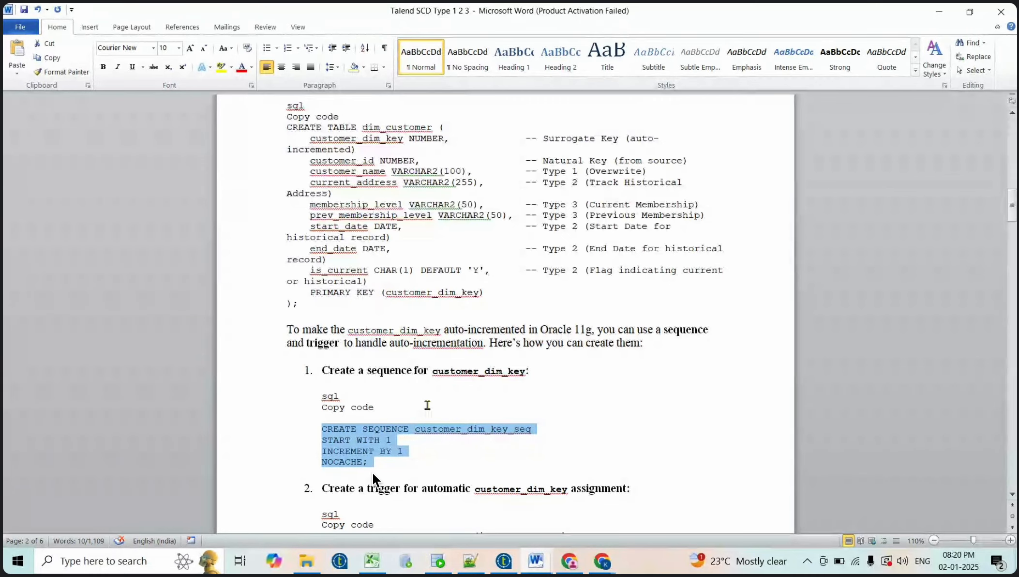
Select the CREATE OR REPLACE TRIGGER dim_customer_trigger code block, from CREATE to END;, in the guide
scroll(484, 471, down, 5)
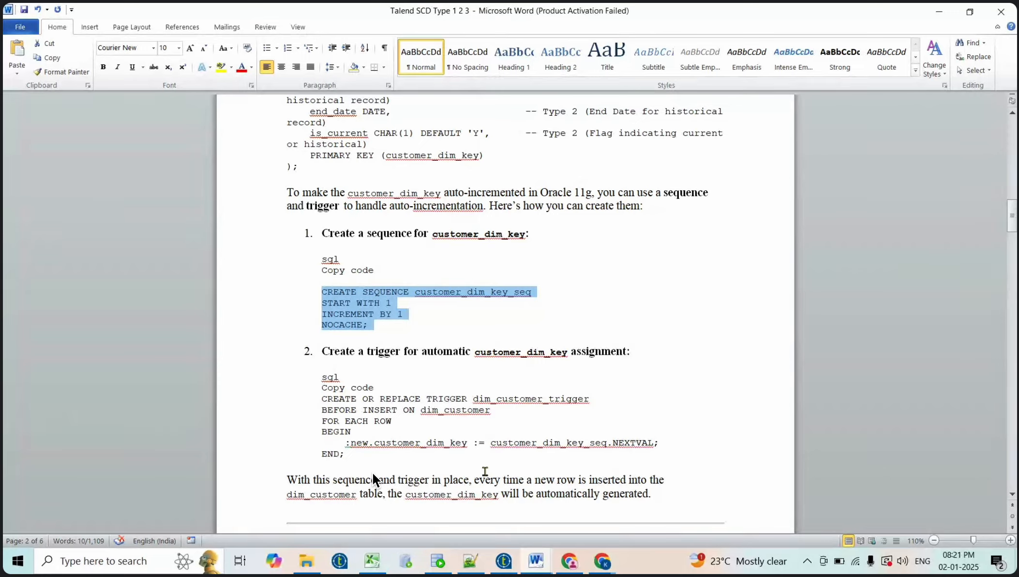
click(321, 400)
drag(321, 401, 344, 461)
key(ctrl+c)
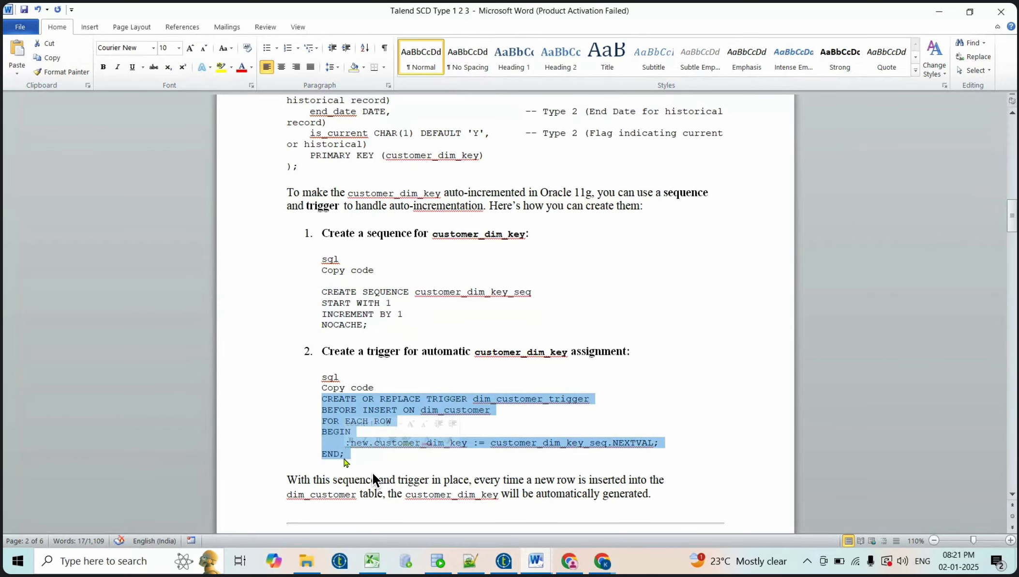
Paste the dim_customer_trigger code below the sequence statement and review its table and NEXTVAL expression
key(alt+Tab)
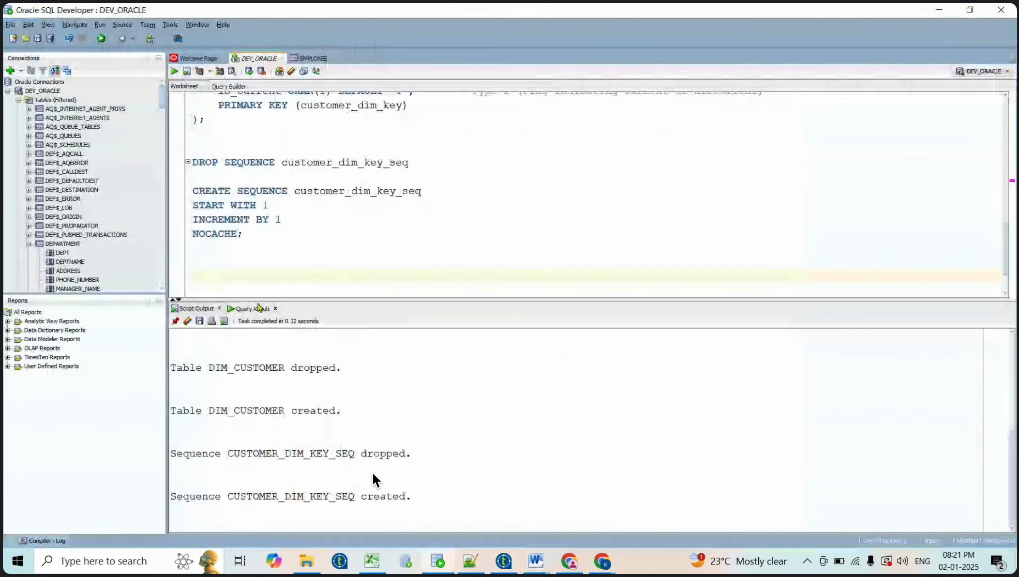
key(ctrl+v)
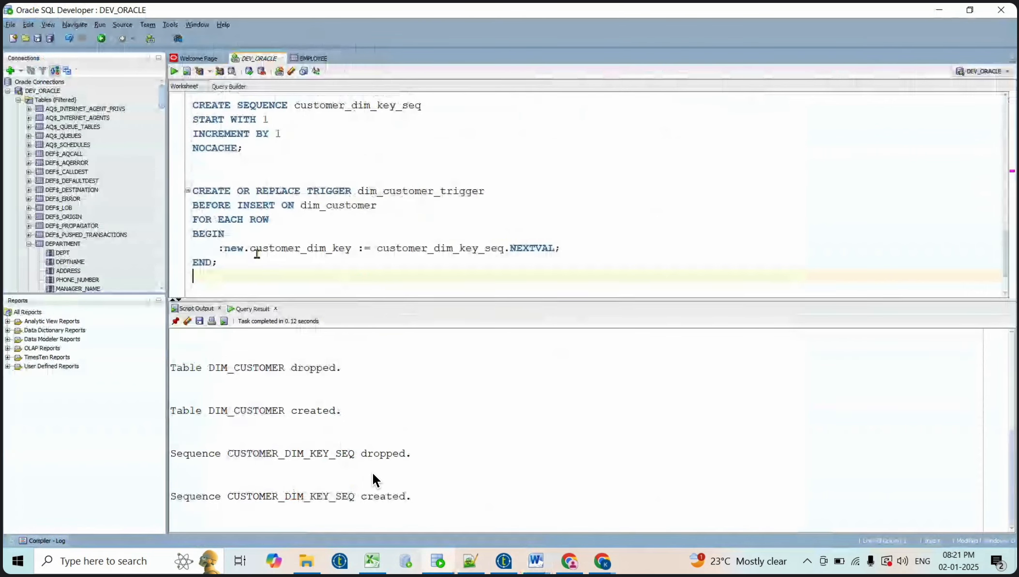
click(243, 176)
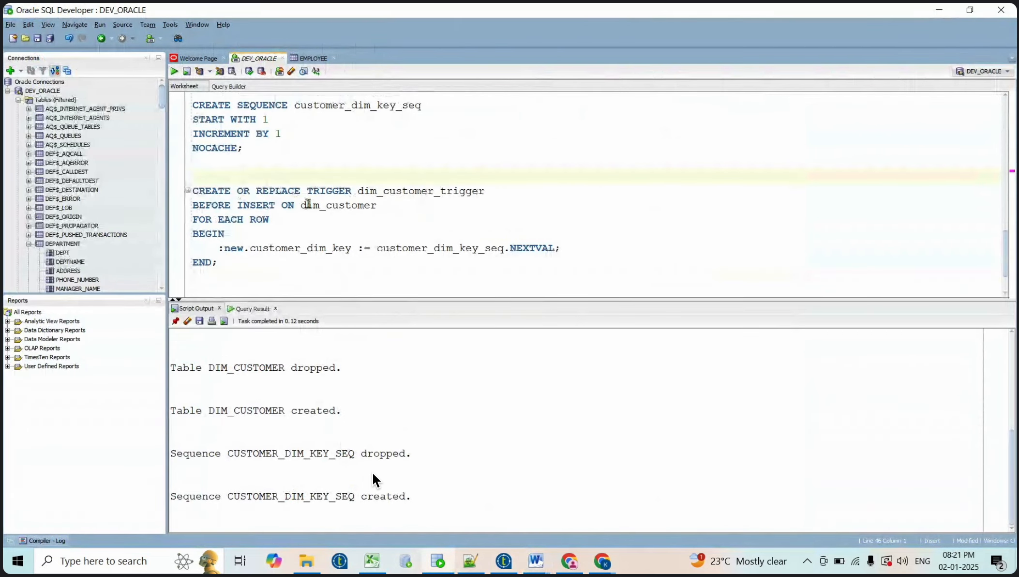
triple_click(409, 191)
click(409, 191)
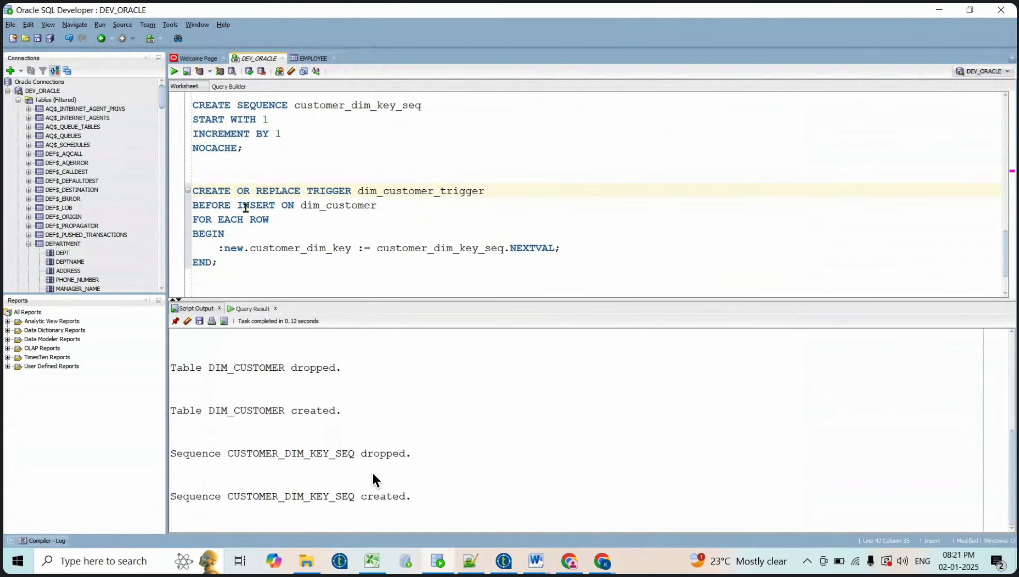
double_click(327, 205)
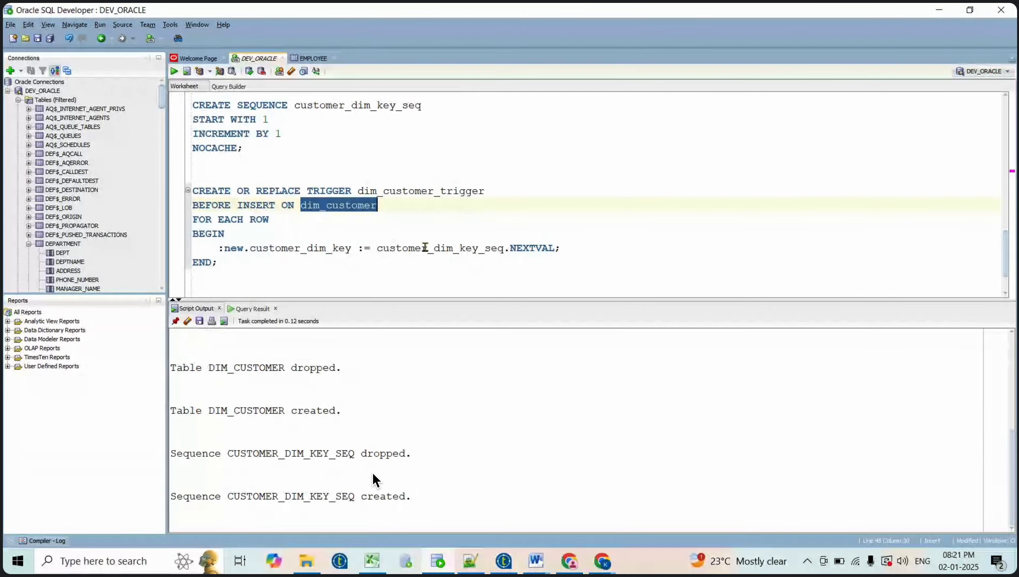
drag(578, 247, 373, 249)
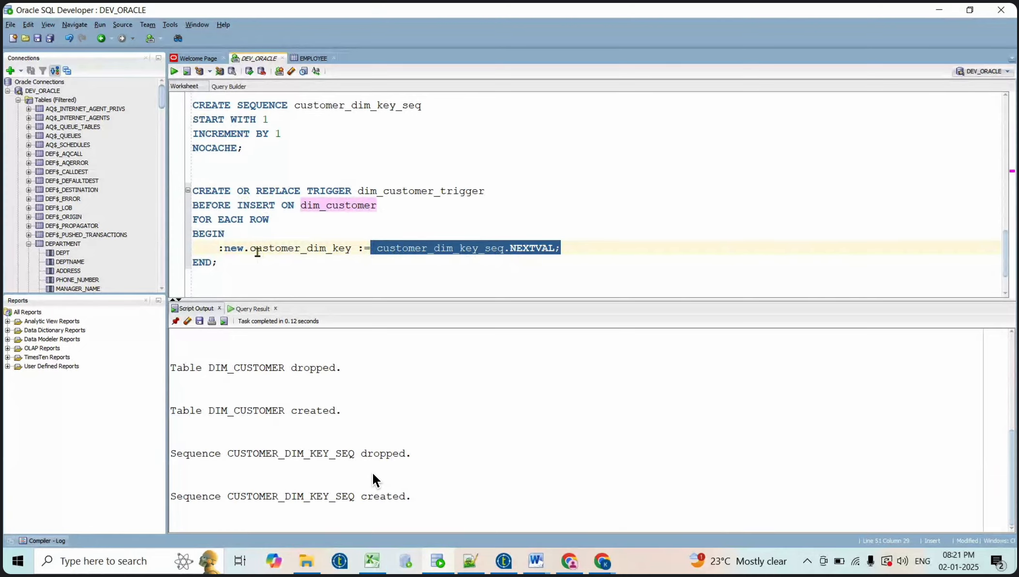
Run the whole trigger block so DIM_CUSTOMER_TRIGGER compiles, then add a new line below END;
drag(236, 265, 182, 192)
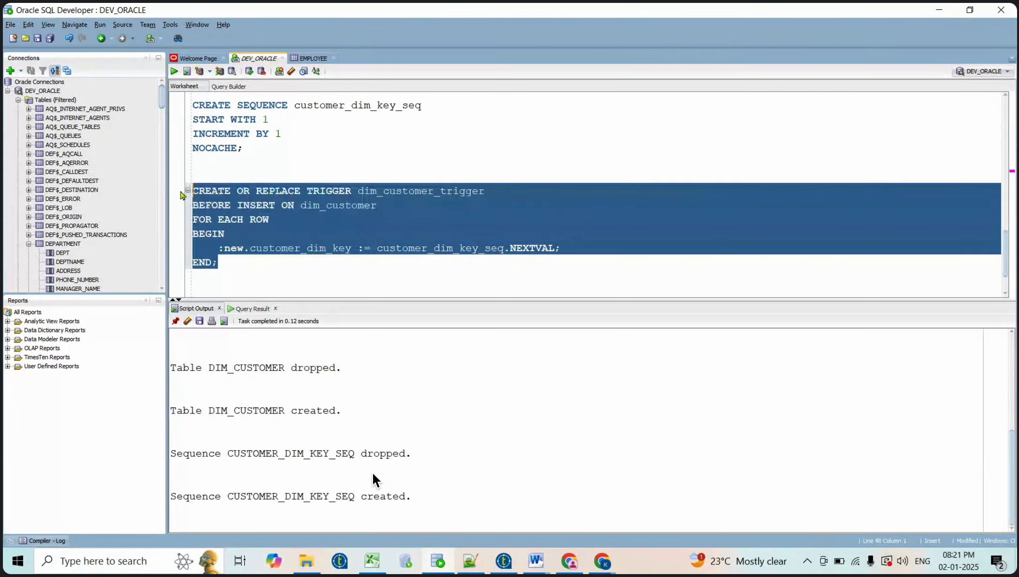
click(175, 72)
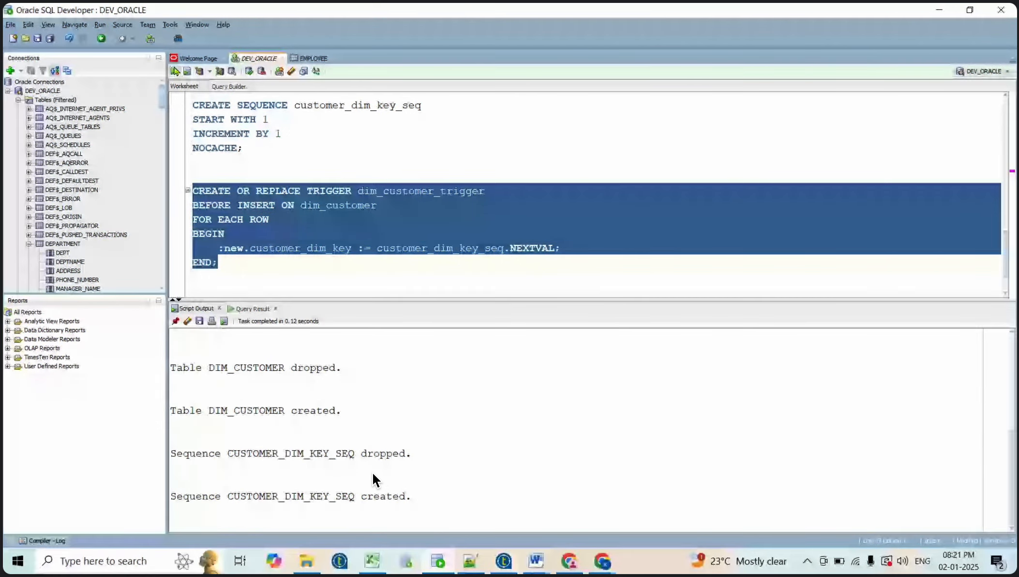
click(273, 271)
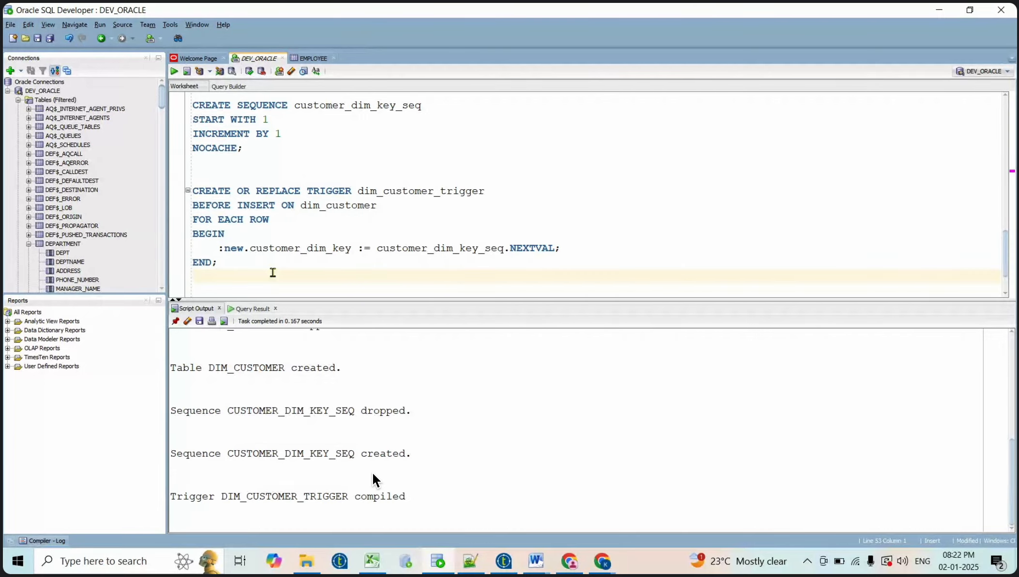
key(Return)
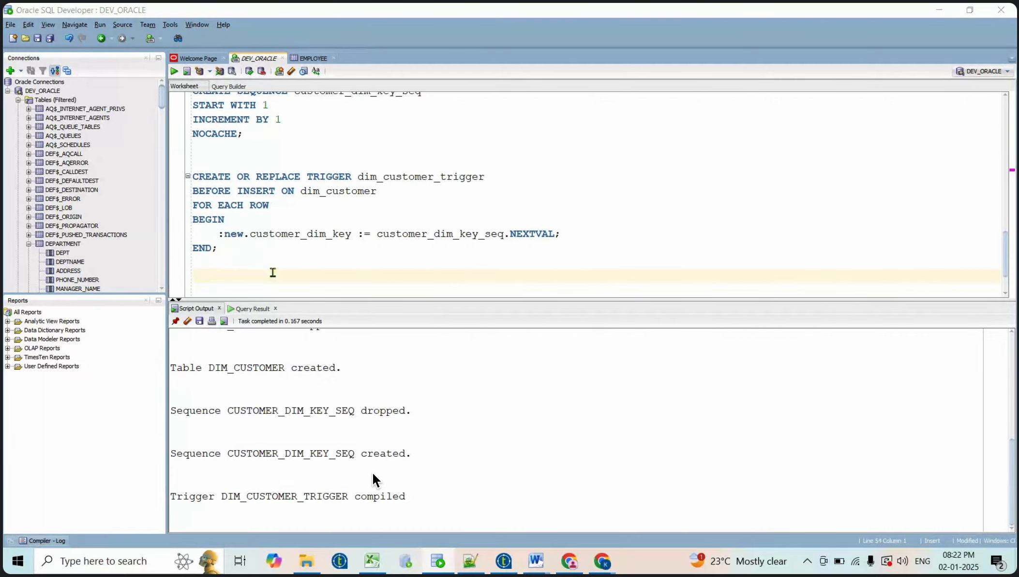
key(alt+Tab)
Read the guide down to Step 3: Extract Source and Target Data, then search tOracleConnection in Talend
click(384, 377)
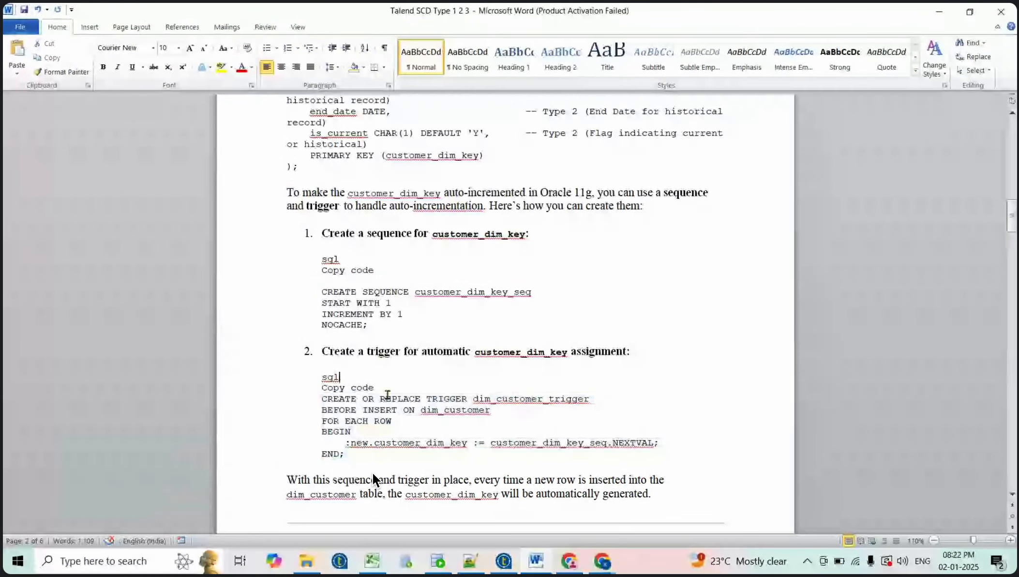
scroll(387, 394, down, 3)
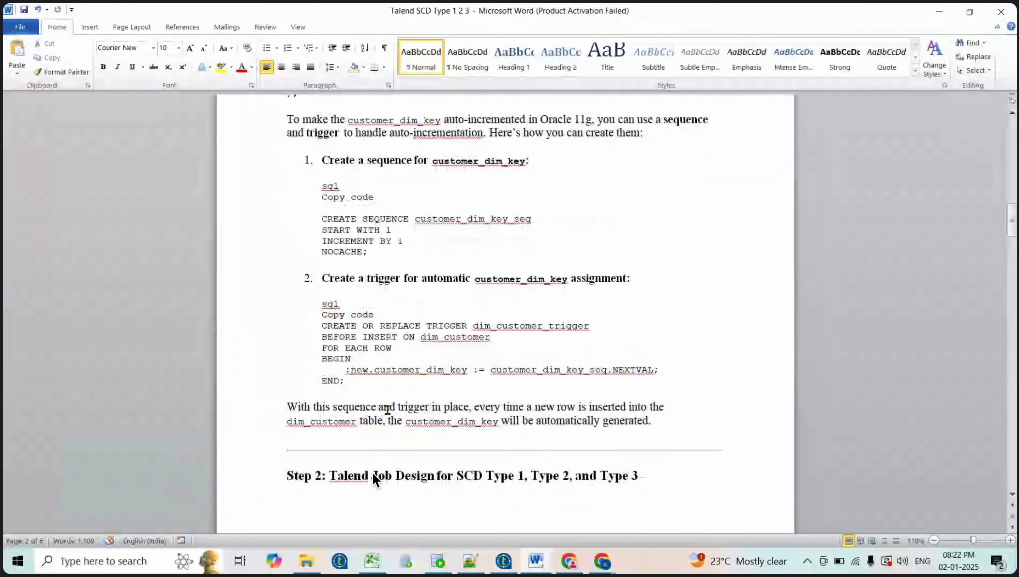
scroll(388, 409, down, 1)
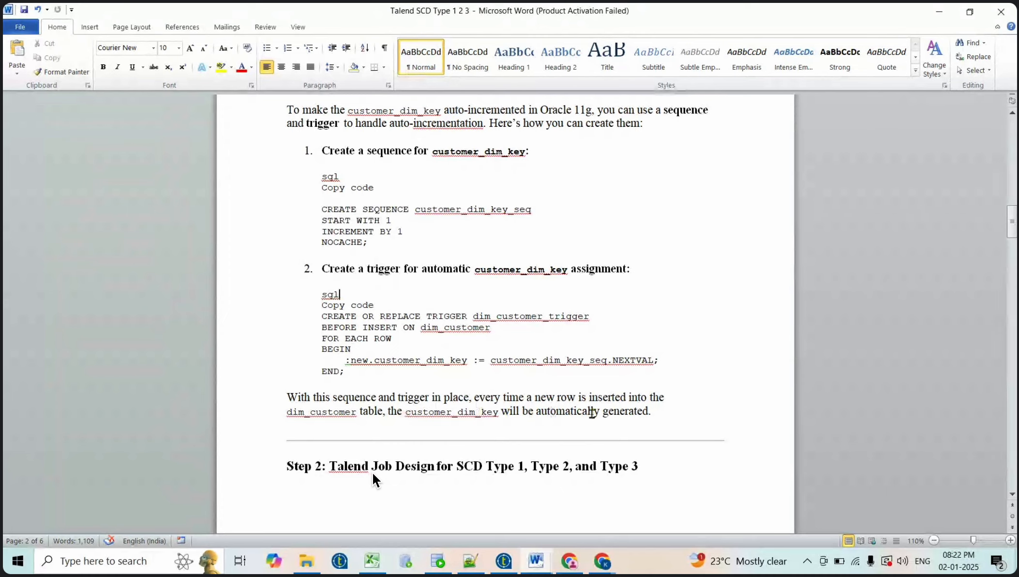
scroll(591, 412, down, 1)
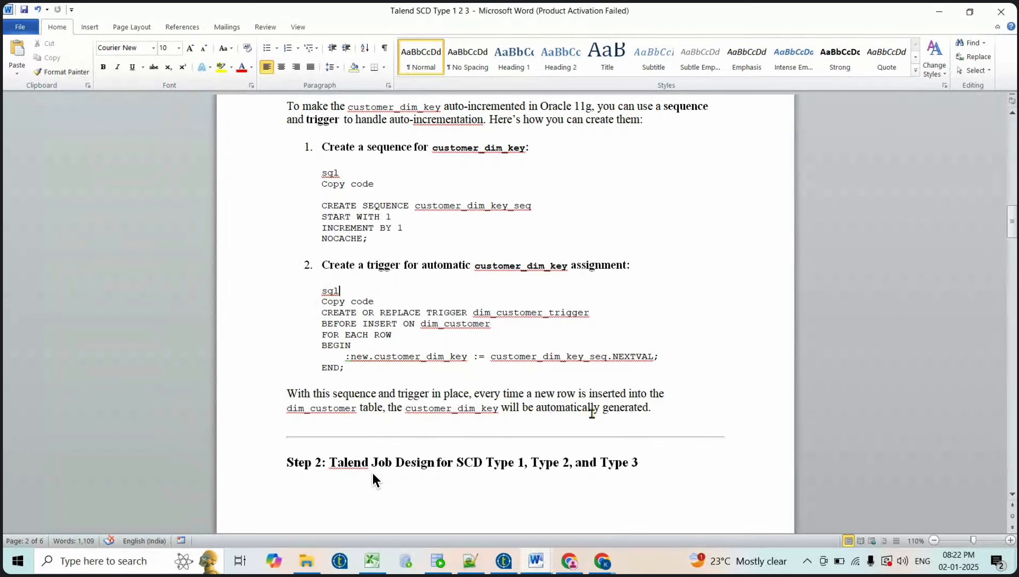
scroll(591, 414, down, 2)
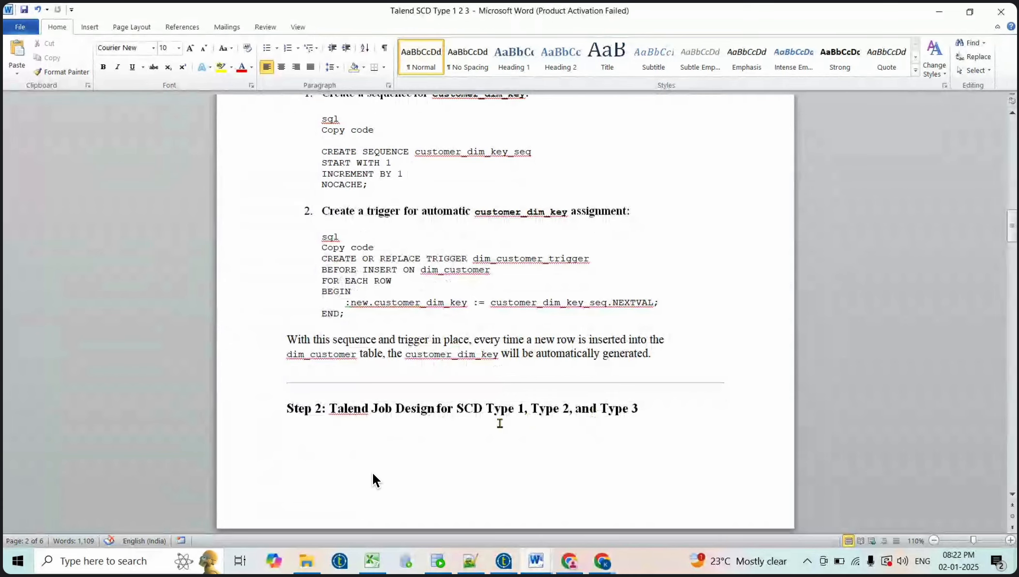
scroll(499, 423, down, 4)
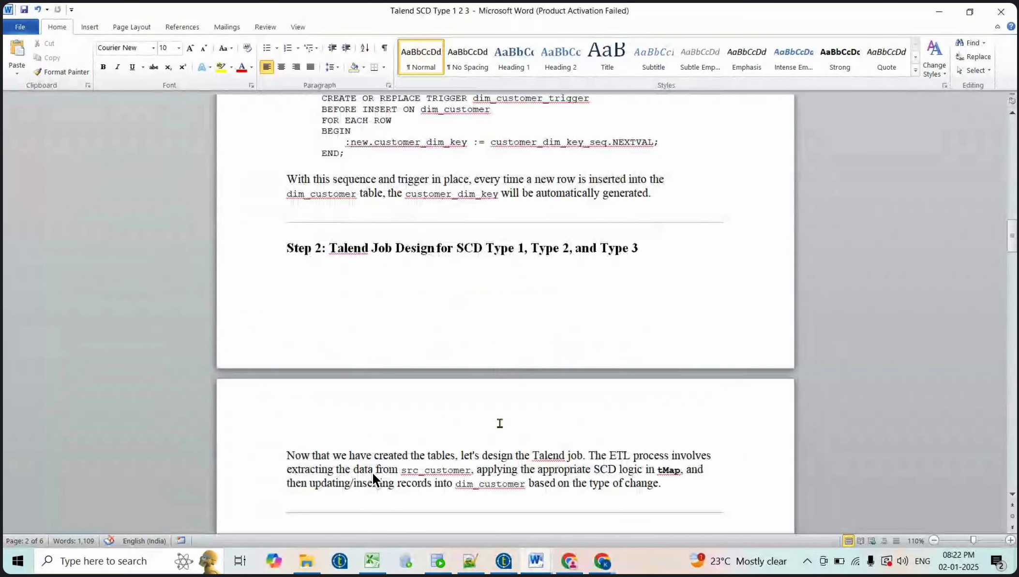
scroll(500, 423, down, 1)
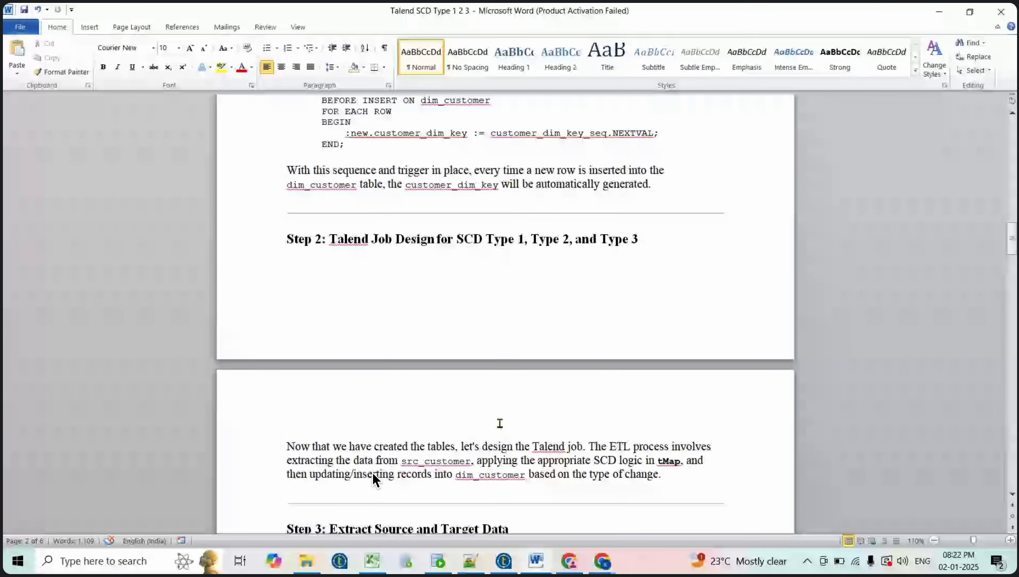
scroll(500, 423, down, 3)
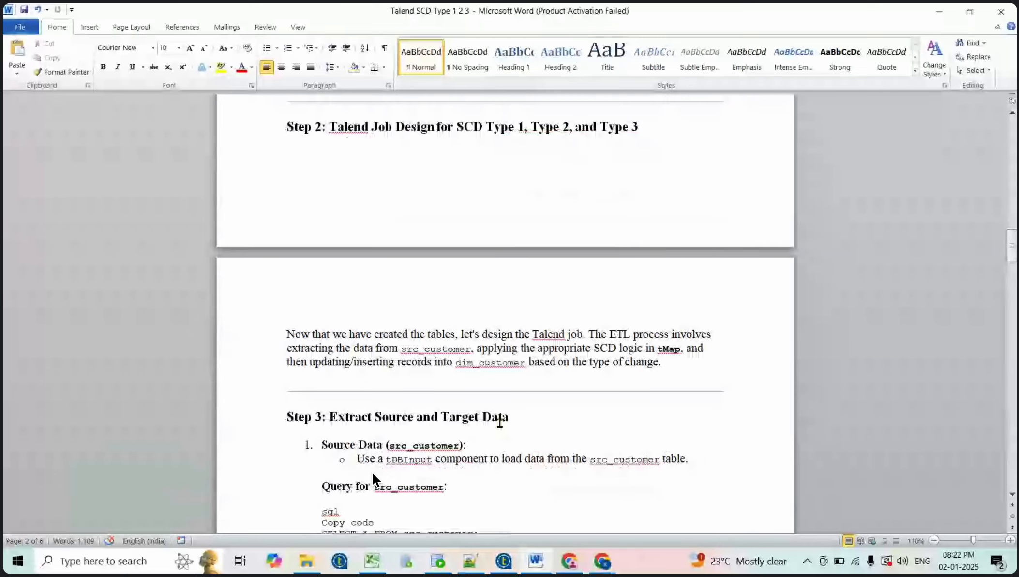
scroll(499, 423, down, 3)
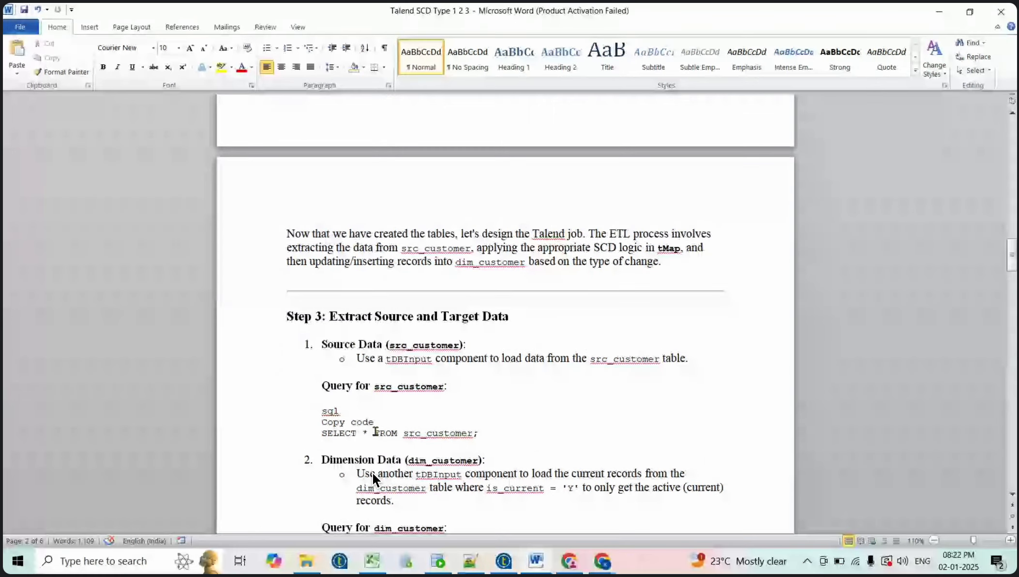
scroll(376, 431, down, 1)
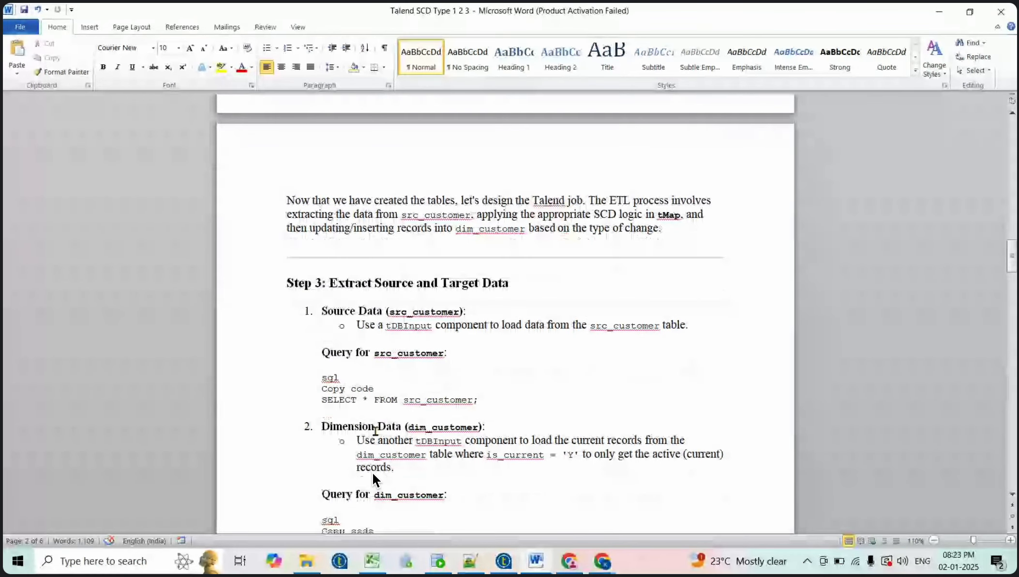
scroll(376, 430, down, 1)
key(alt+Tab)
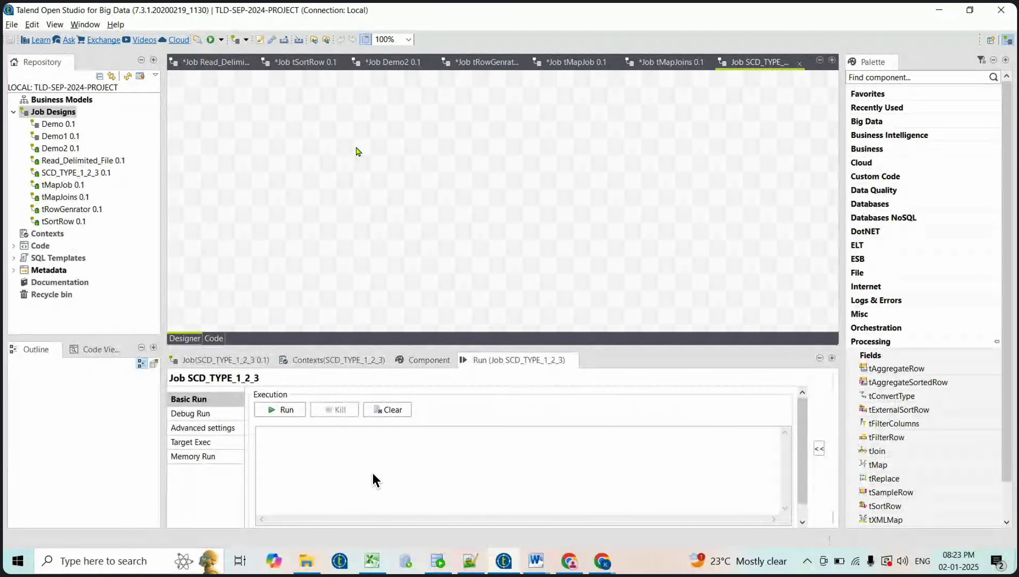
text(T)
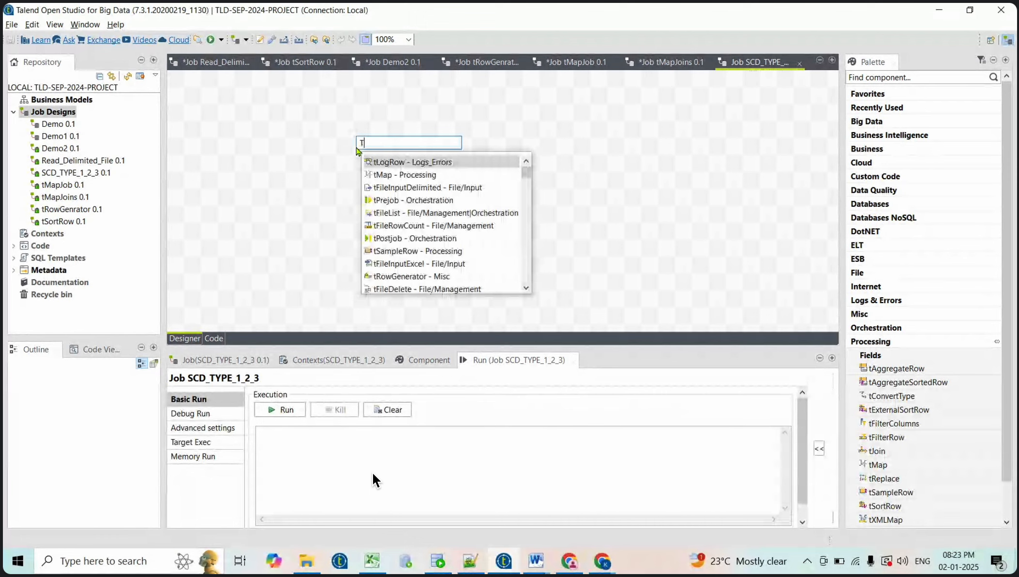
text(ORACLECONN)
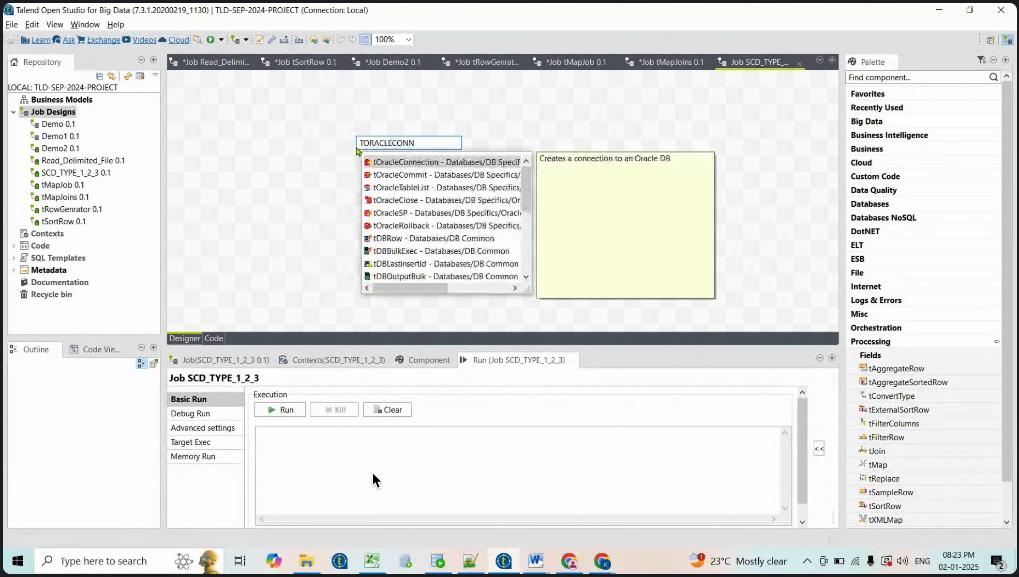
Add an Oracle tDBConnection_1 component and move it further right on the canvas
key(Return)
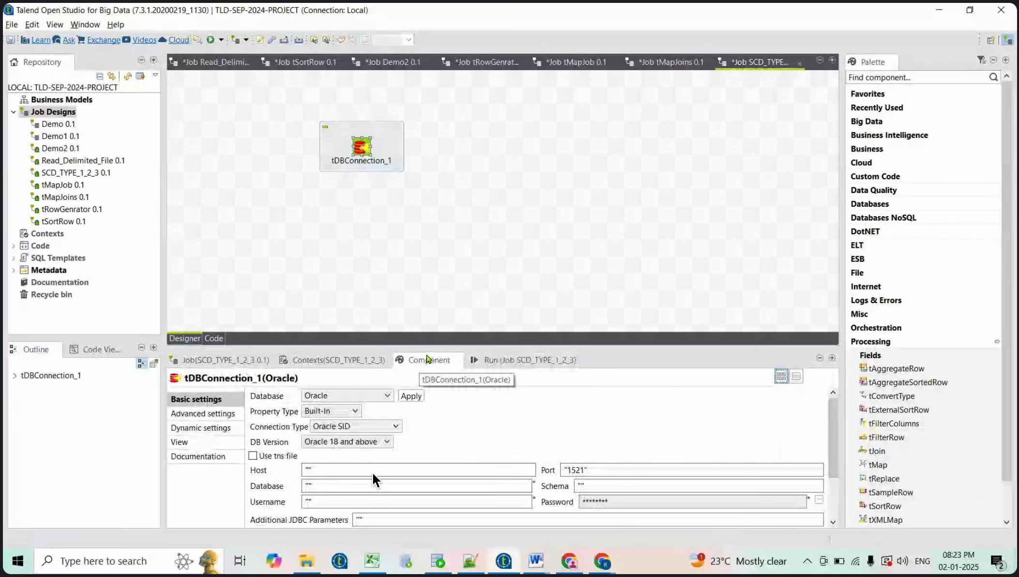
drag(409, 343, 408, 222)
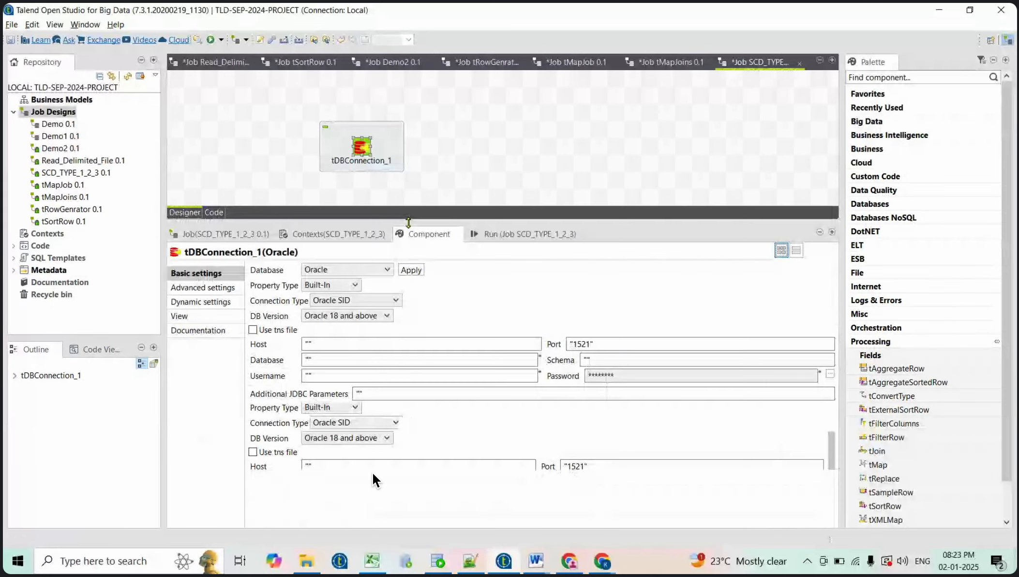
drag(362, 148, 447, 131)
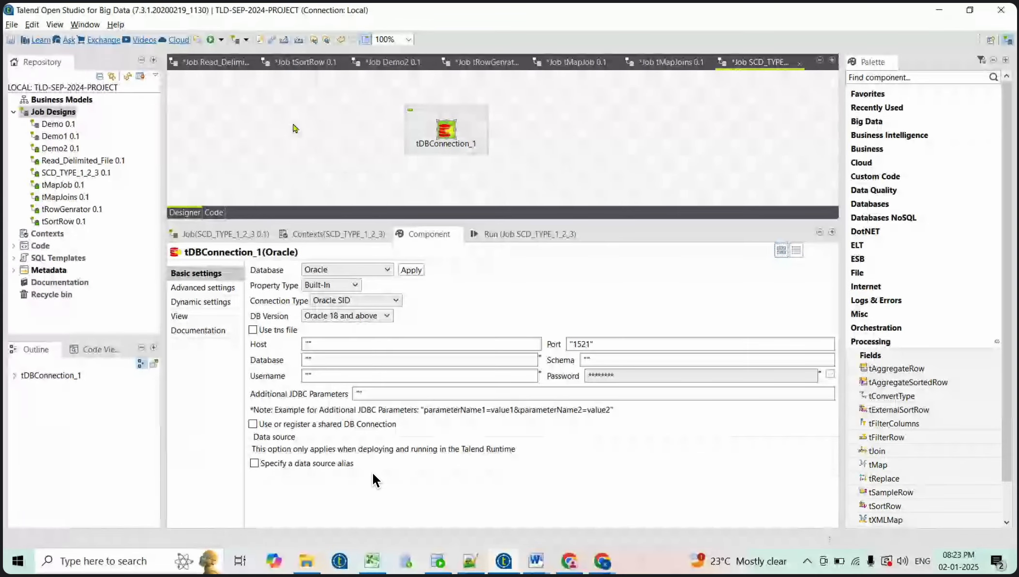
Add a tPrejob component and link it to tDBConnection_1 with an OnComponentOk trigger
click(292, 123)
text(T)
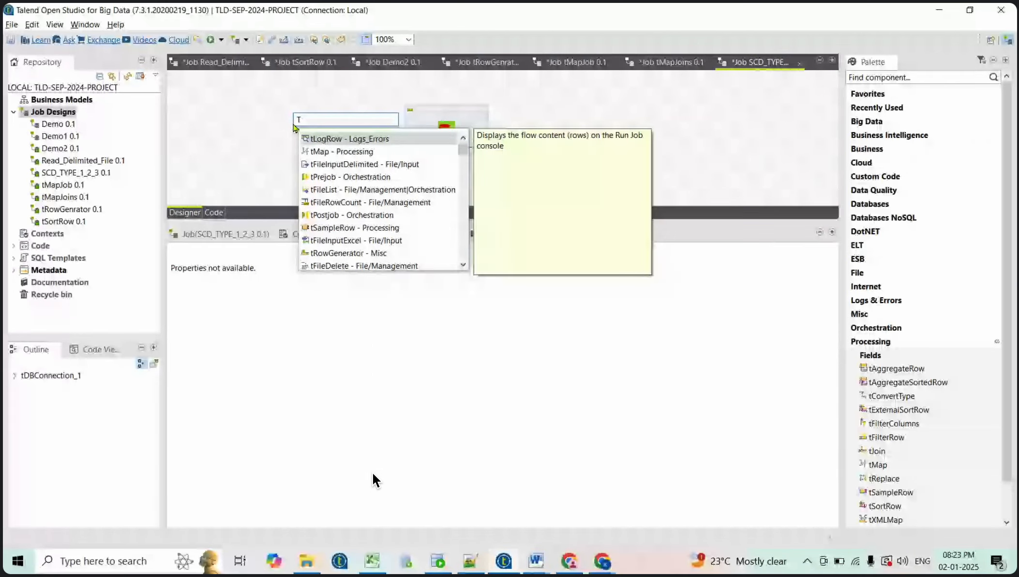
text(PR)
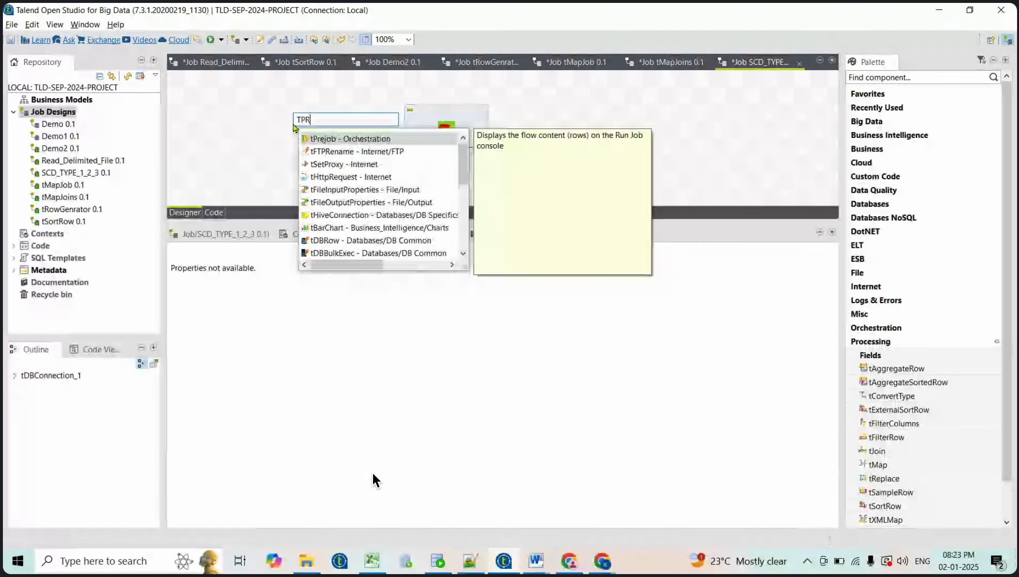
key(Return)
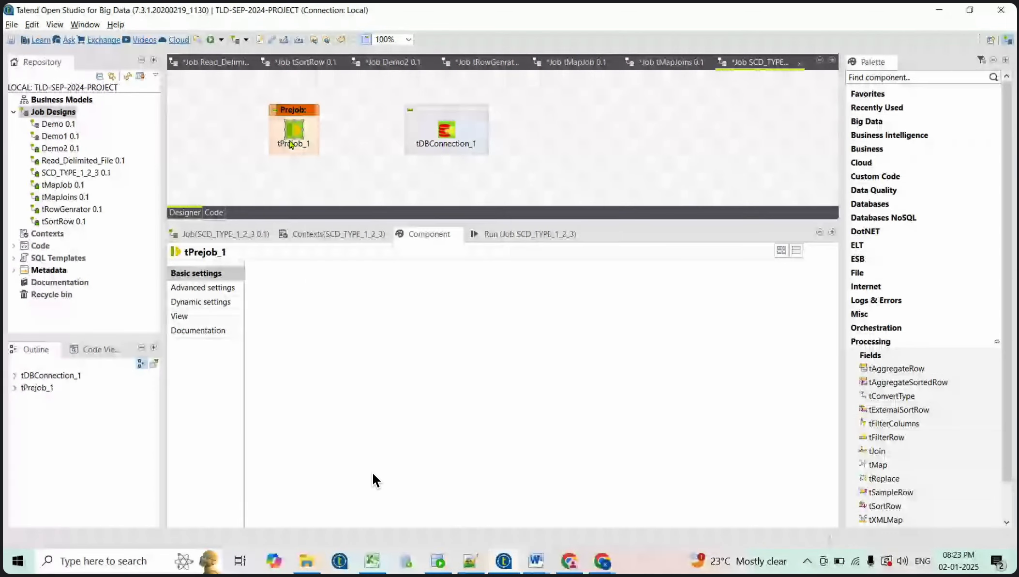
right_click(292, 142)
mouse_move(314, 138)
click(466, 138)
click(446, 131)
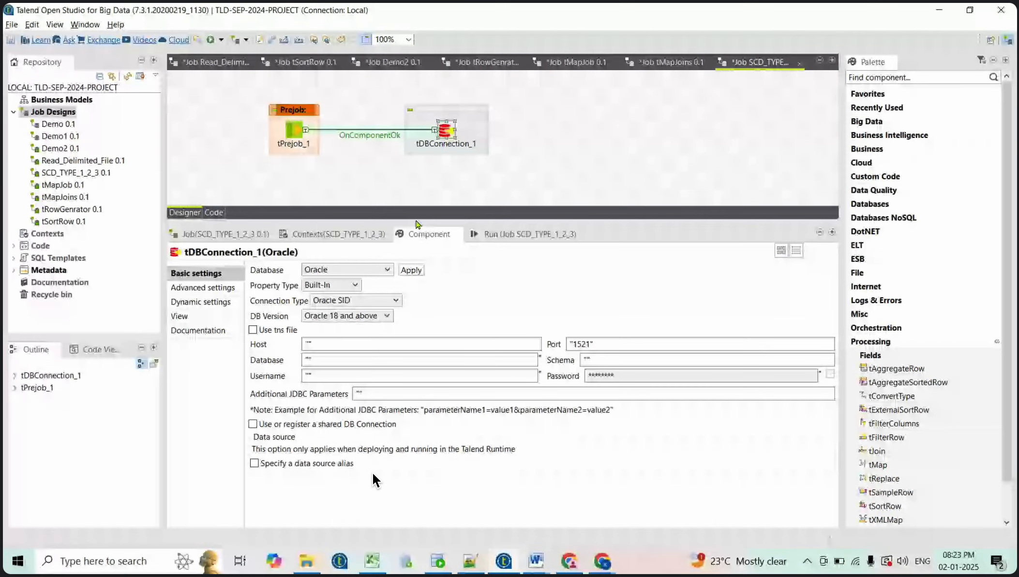
Point tDBConnection_1 at host localhost, database xe, user system, and set its password
drag(419, 223, 418, 172)
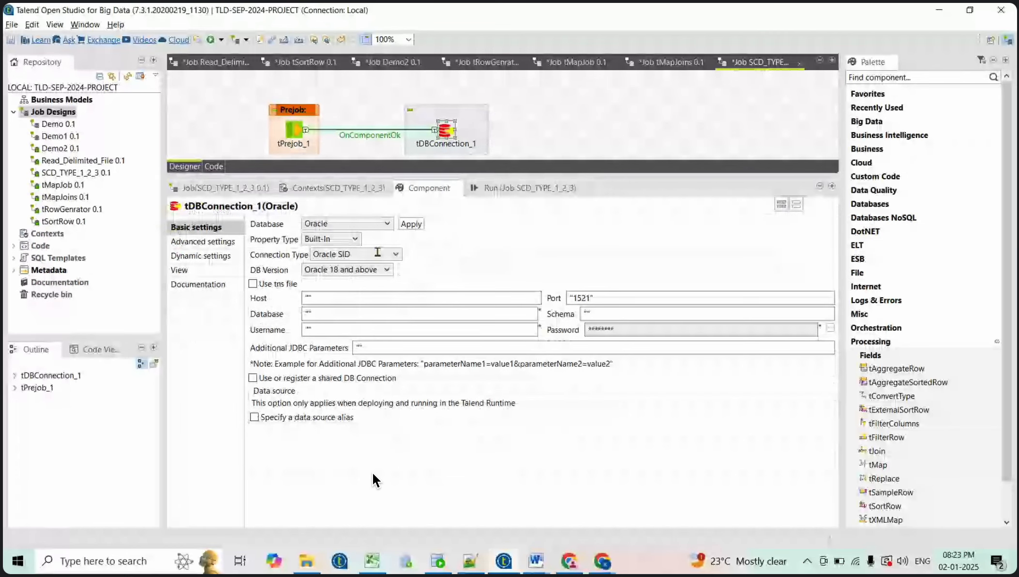
click(313, 297)
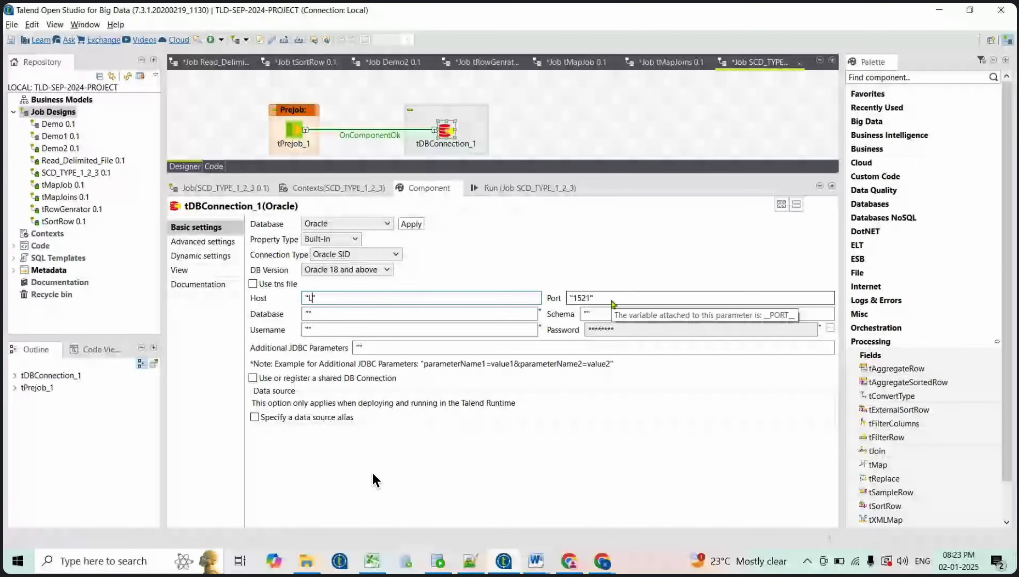
text(LOCALHOST)
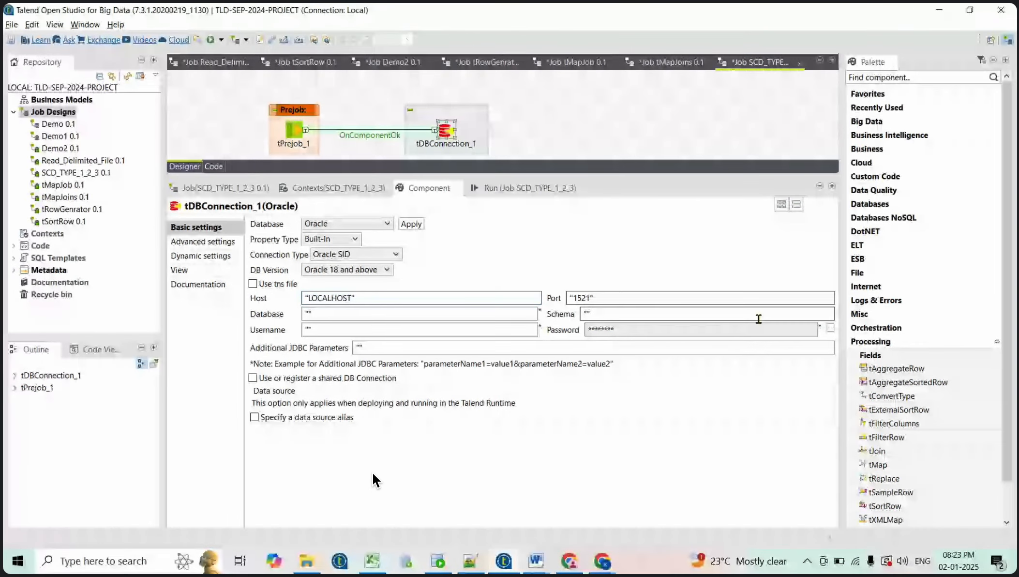
key(BackSpace)
key(BackSpace)
key(BackSpace)
key(BackSpace)
key(BackSpace)
key(BackSpace)
key(BackSpace)
key(BackSpace)
key(BackSpace)
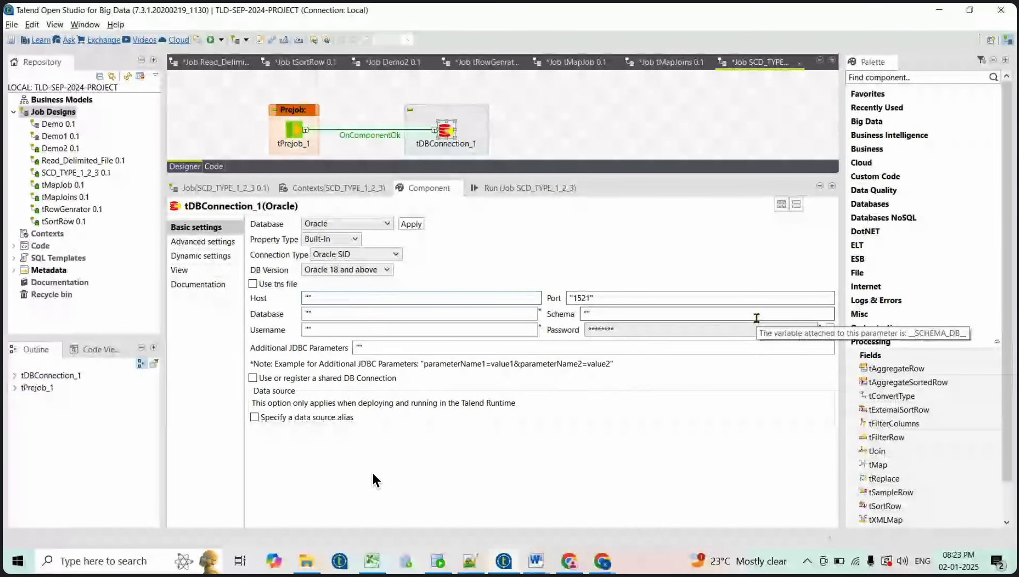
text(localhost)
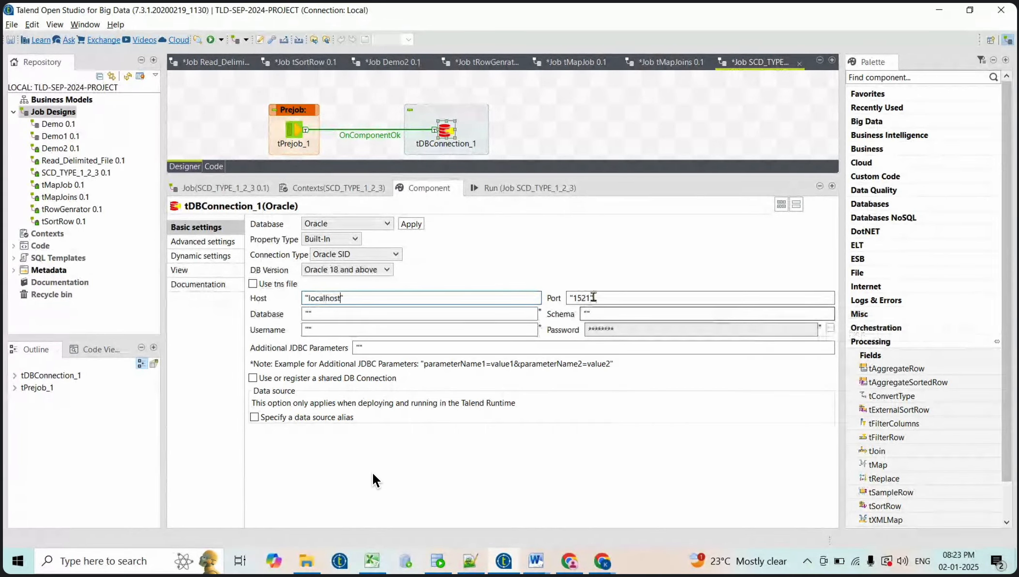
click(374, 315)
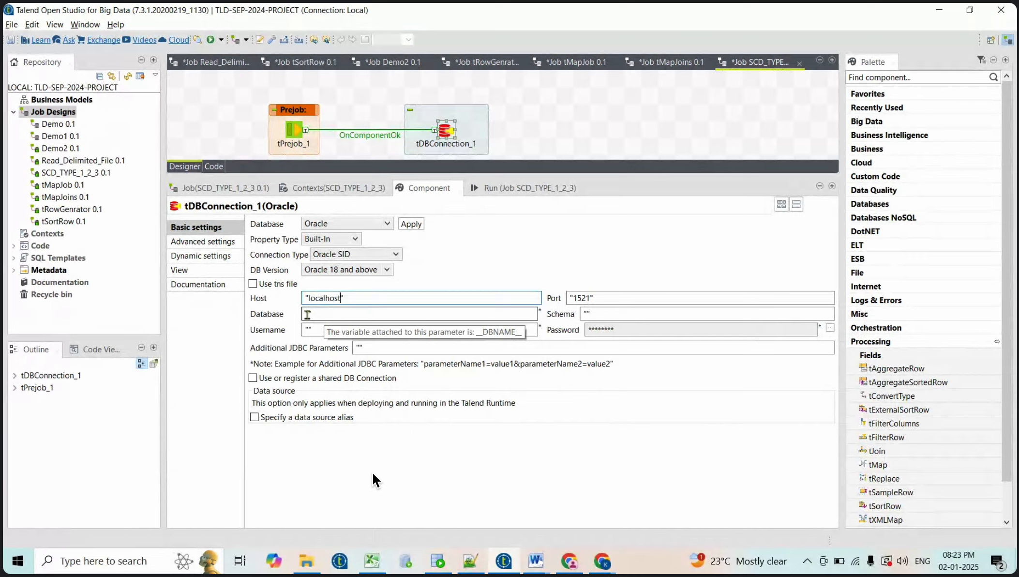
text(xe)
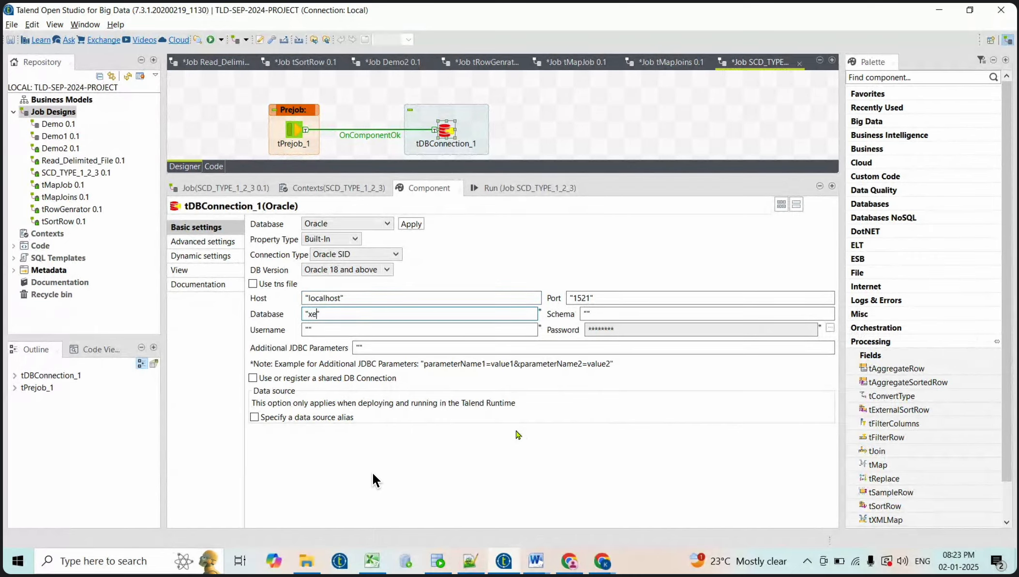
click(308, 329)
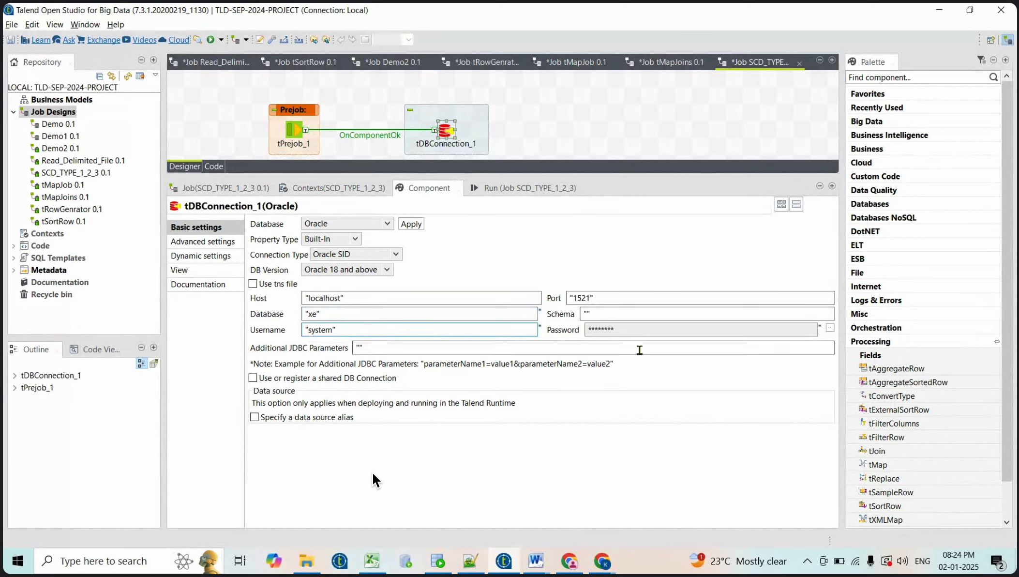
click(829, 329)
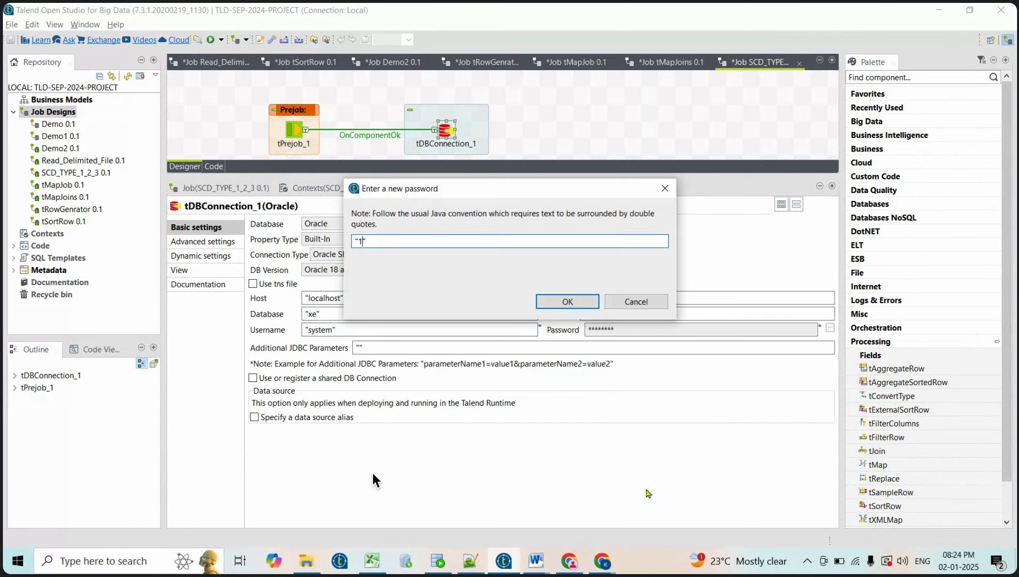
click(566, 302)
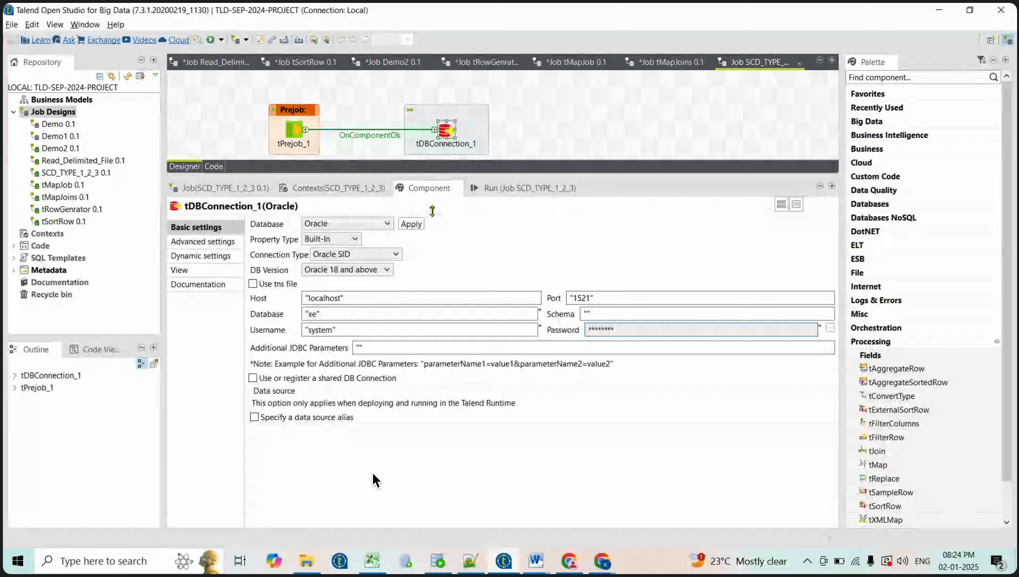
drag(432, 210, 444, 282)
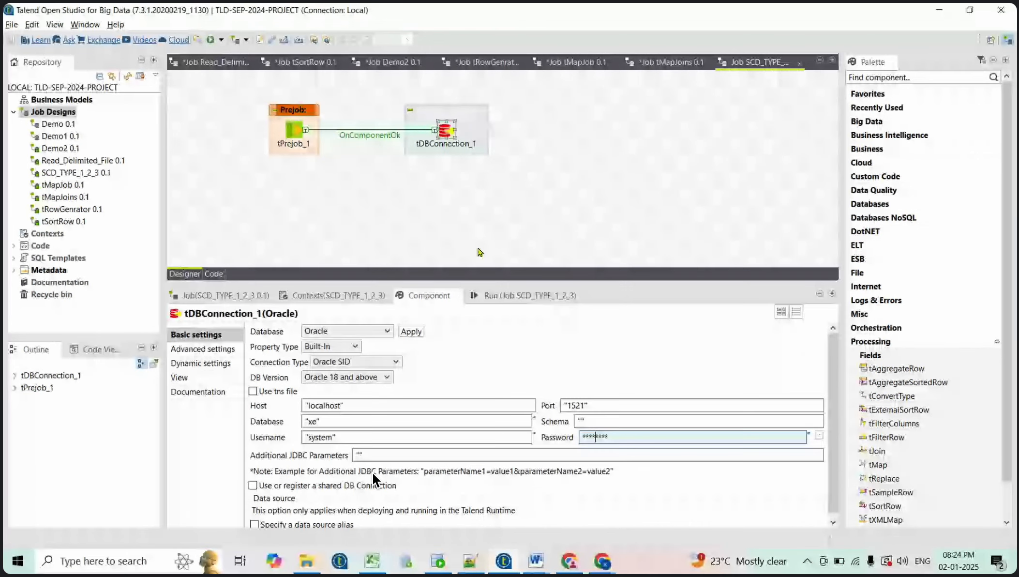
Clear the console and run job SCD_TYPE_1_2_3 until it ends with exit code 0
click(503, 296)
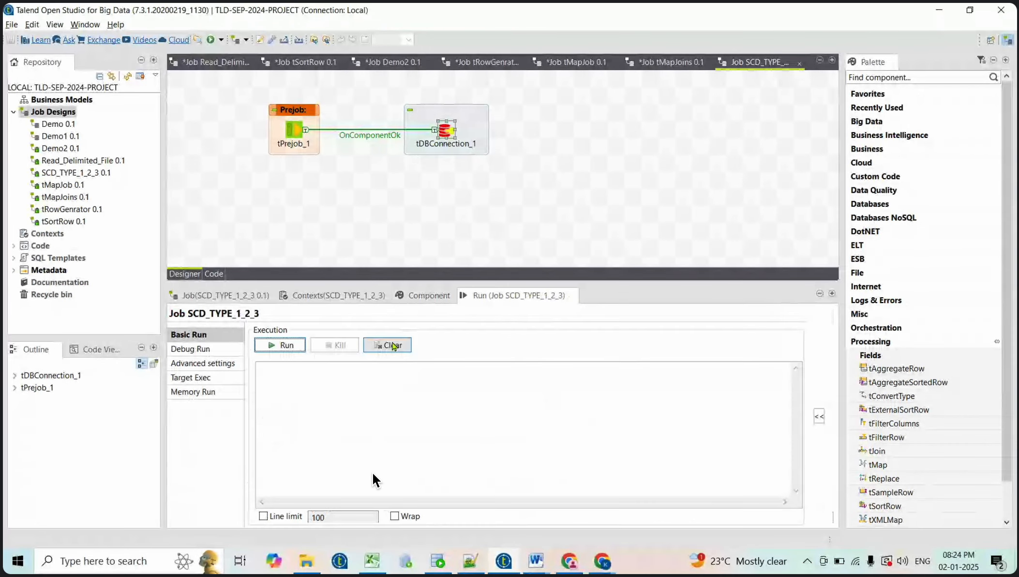
click(394, 346)
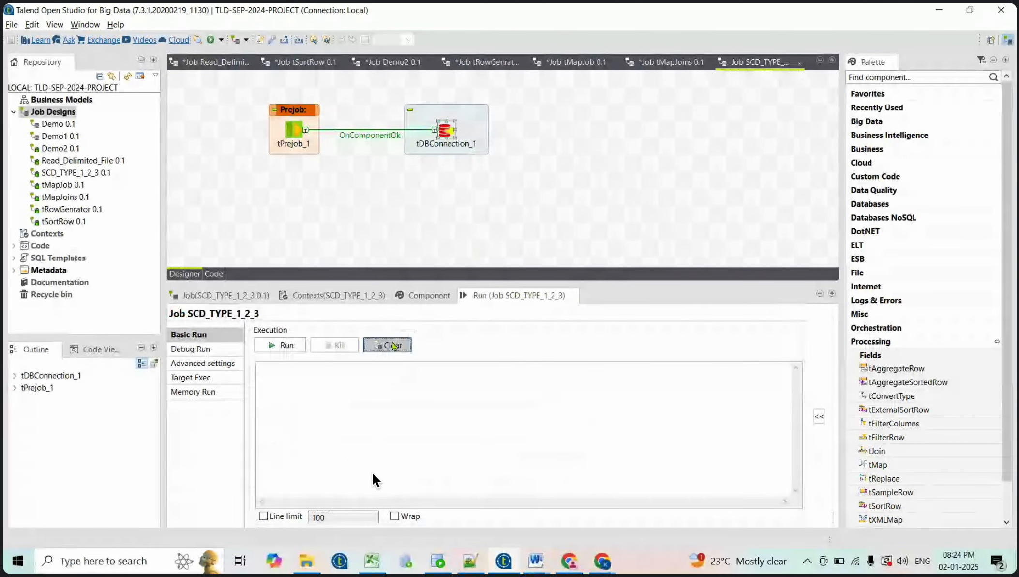
click(279, 344)
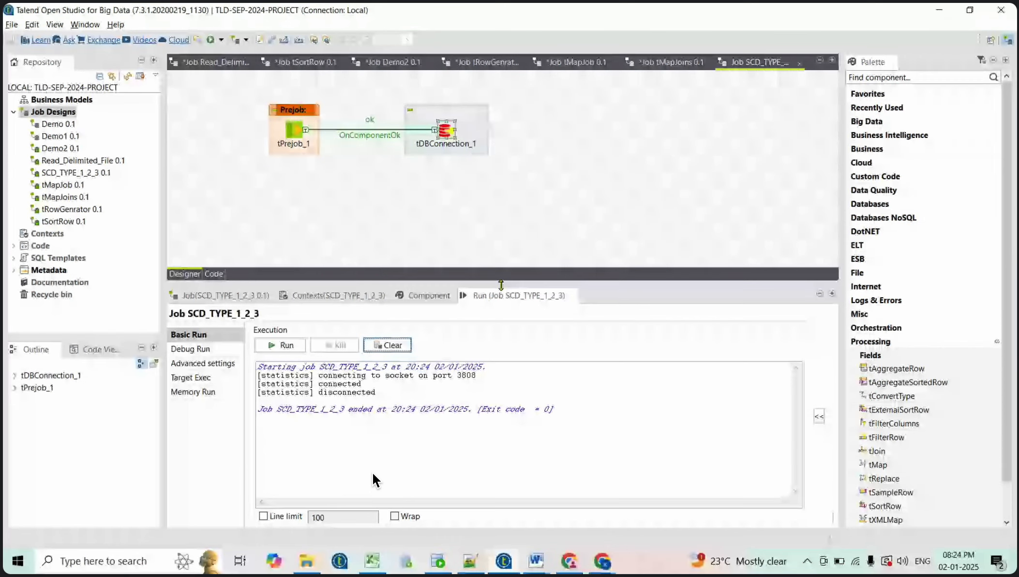
Enlarge the job canvas and start adding a tOracleInput component on it
drag(500, 285, 500, 344)
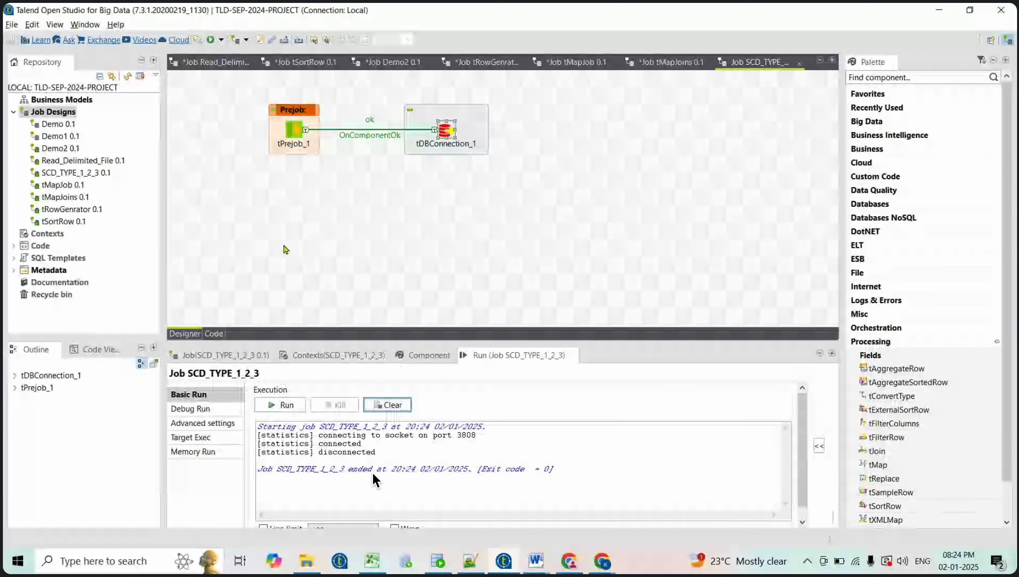
click(286, 249)
text(toracle)
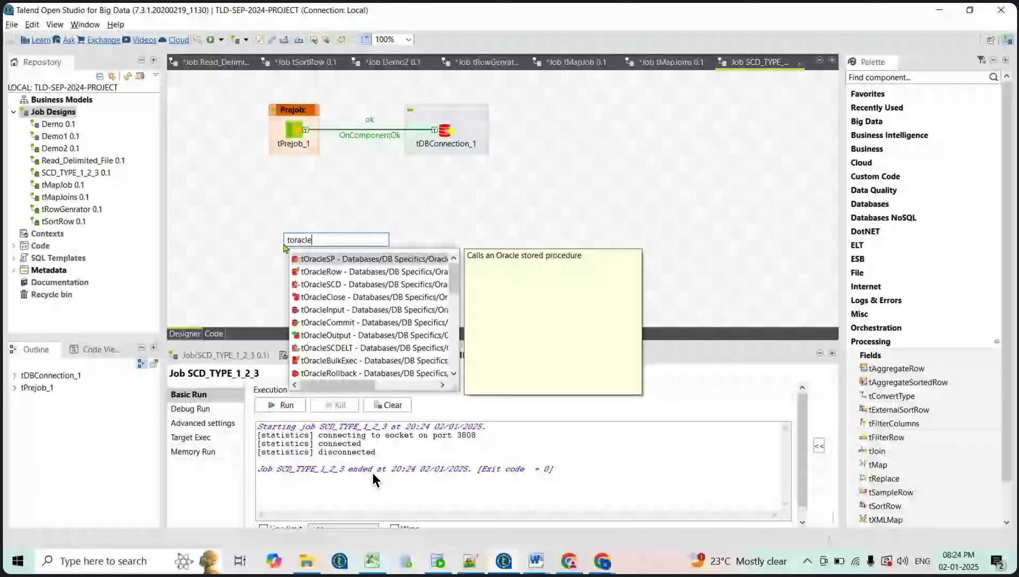
text(inpu)
Add Oracle tDBInput_1 below tPrejob_1 and open its component settings
key(Return)
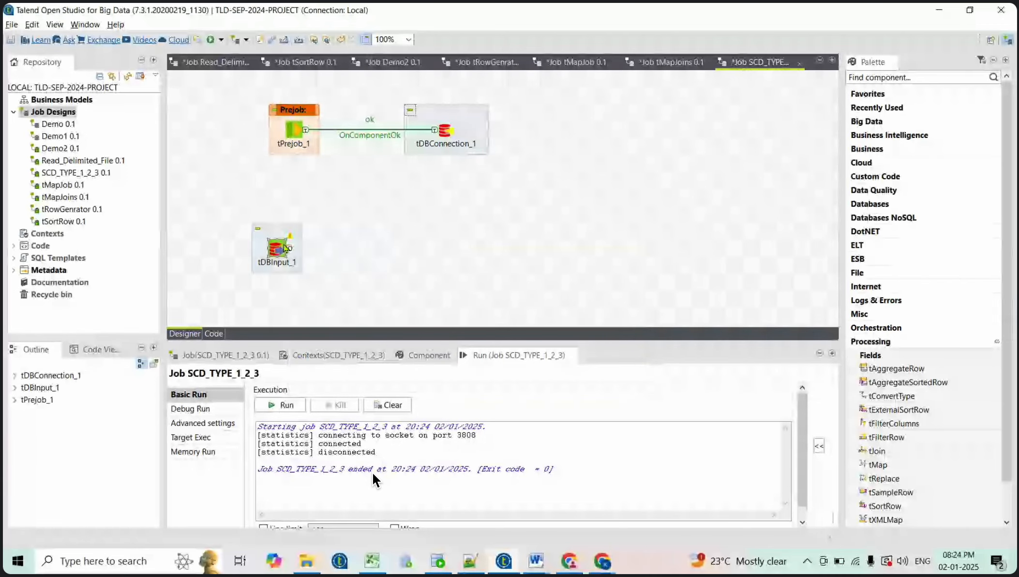
drag(285, 247, 278, 222)
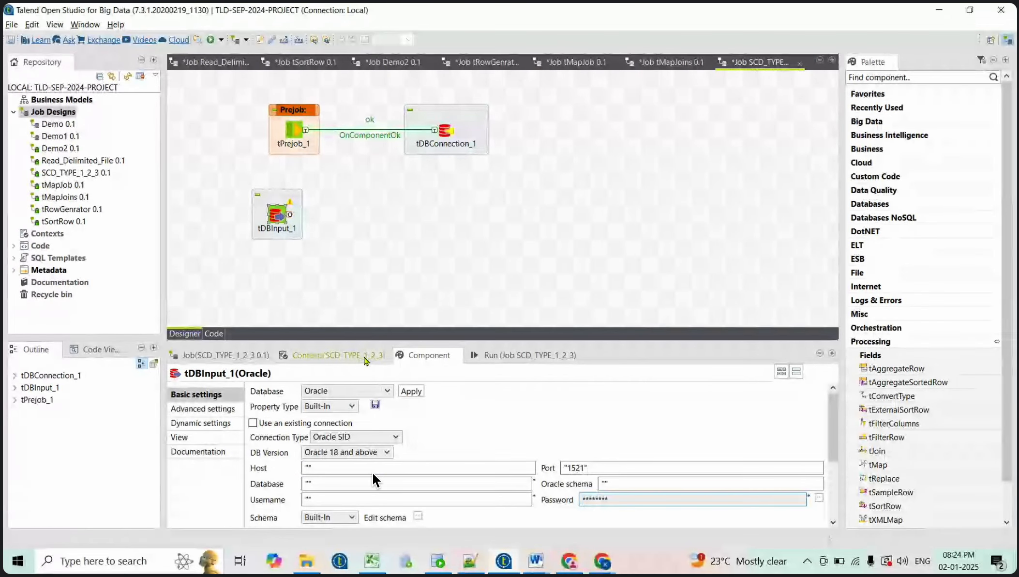
click(278, 220)
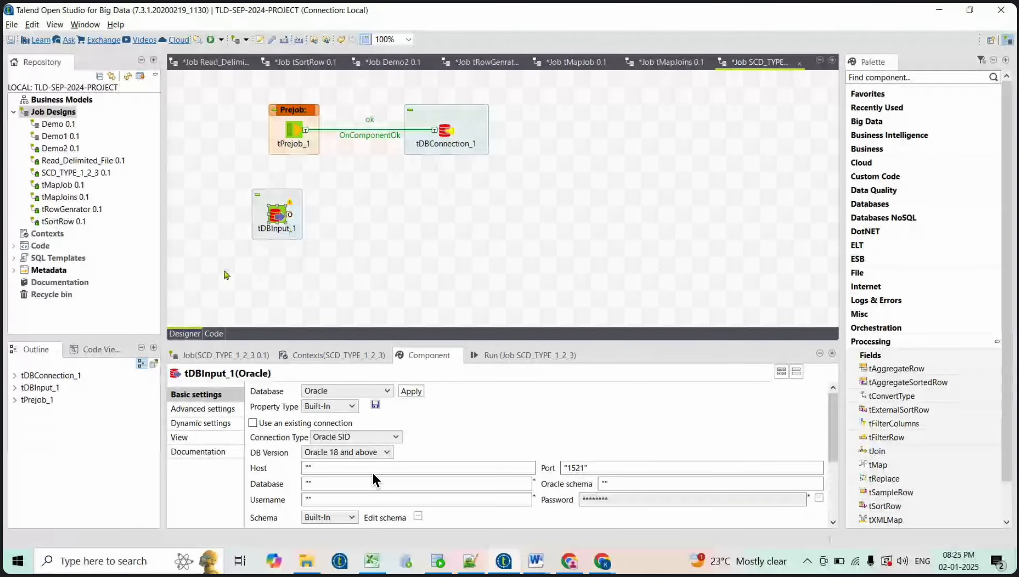
click(202, 438)
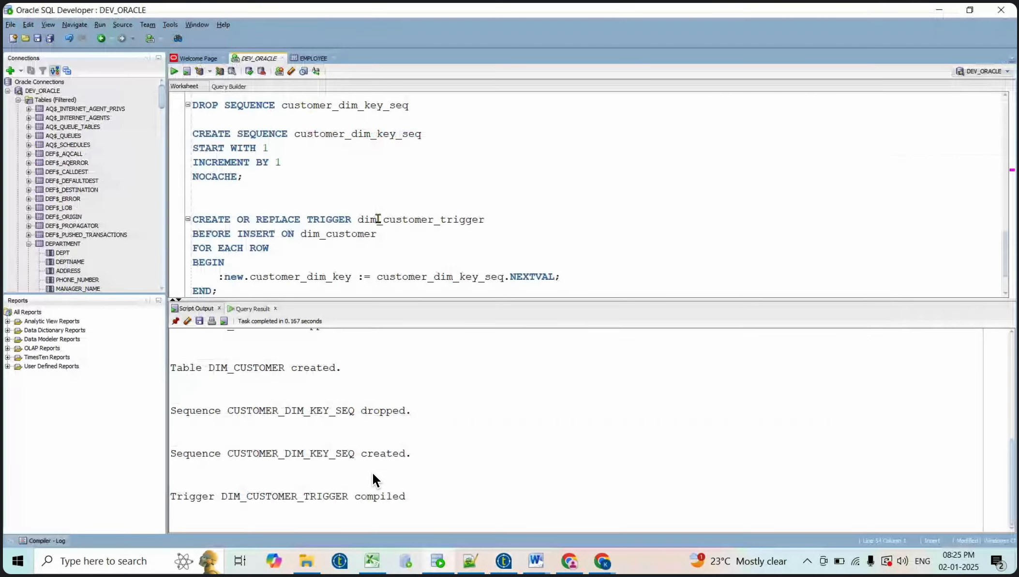
Check the src_customer INSERT statements in SQL Developer, then return to the Talend job
scroll(377, 218, up, 10)
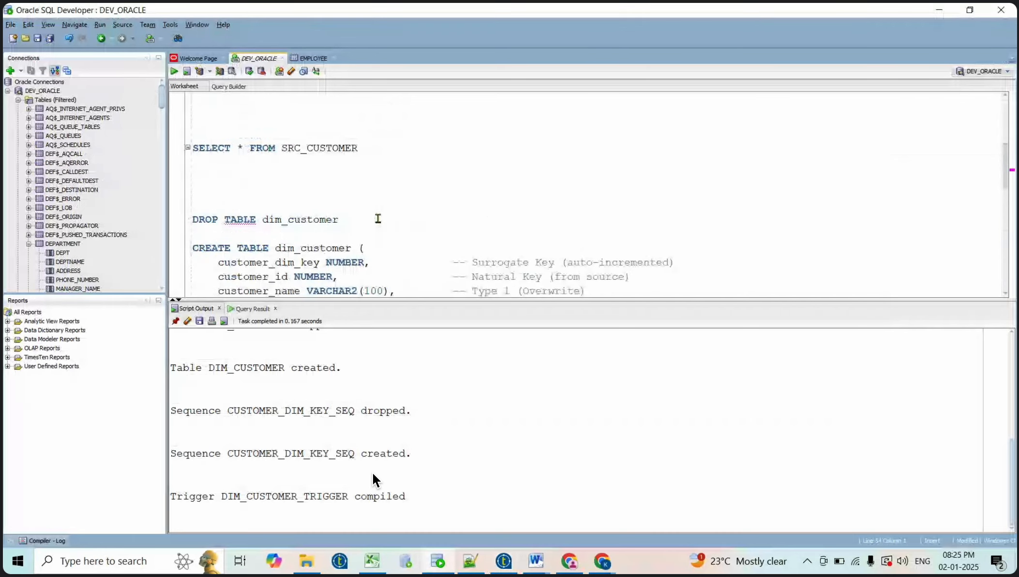
scroll(377, 219, up, 2)
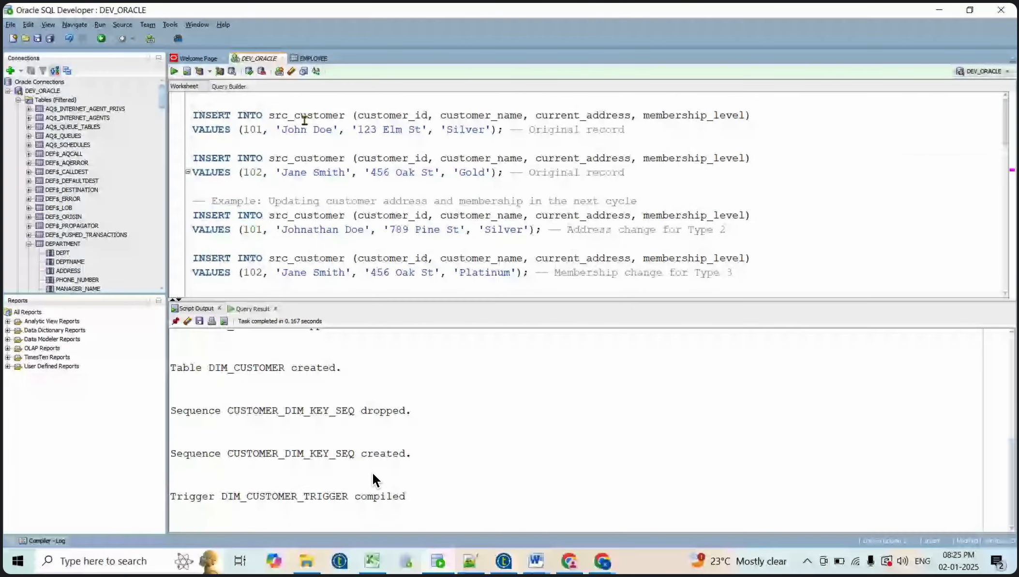
double_click(305, 116)
key(ctrl+c)
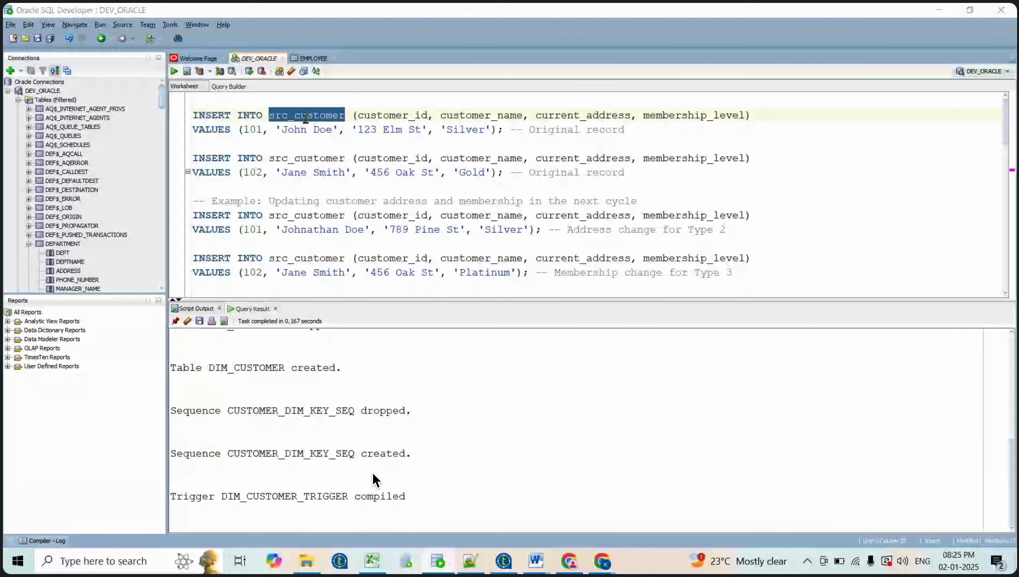
key(alt+Tab)
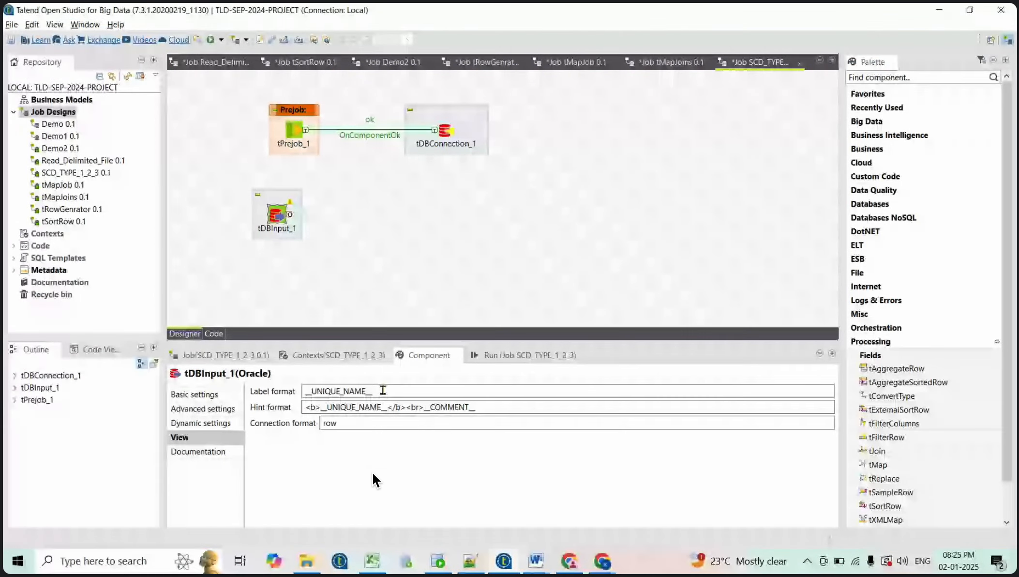
Set the Oracle input's label format to src_customer
drag(382, 390, 269, 389)
key(ctrl+v)
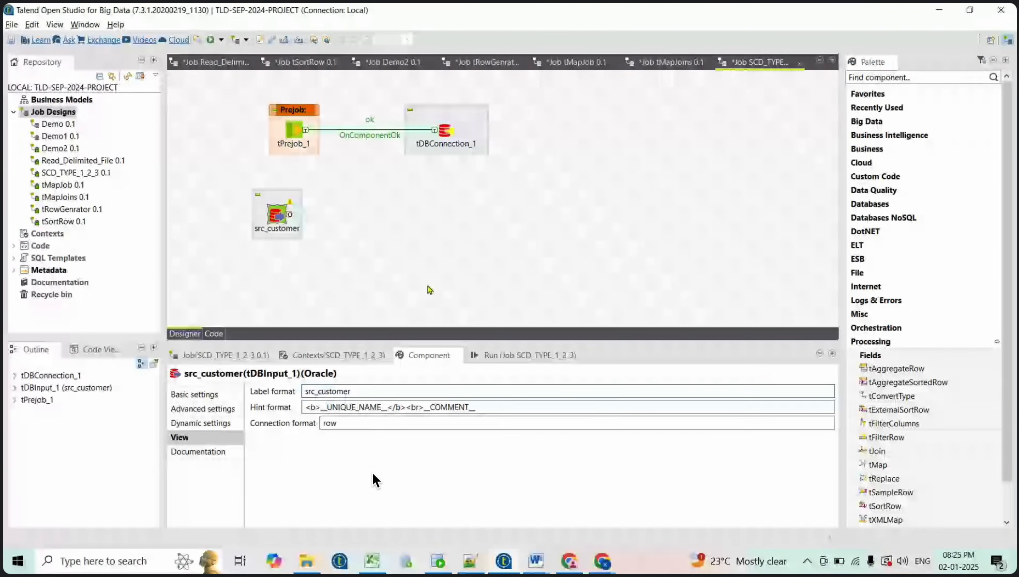
click(429, 290)
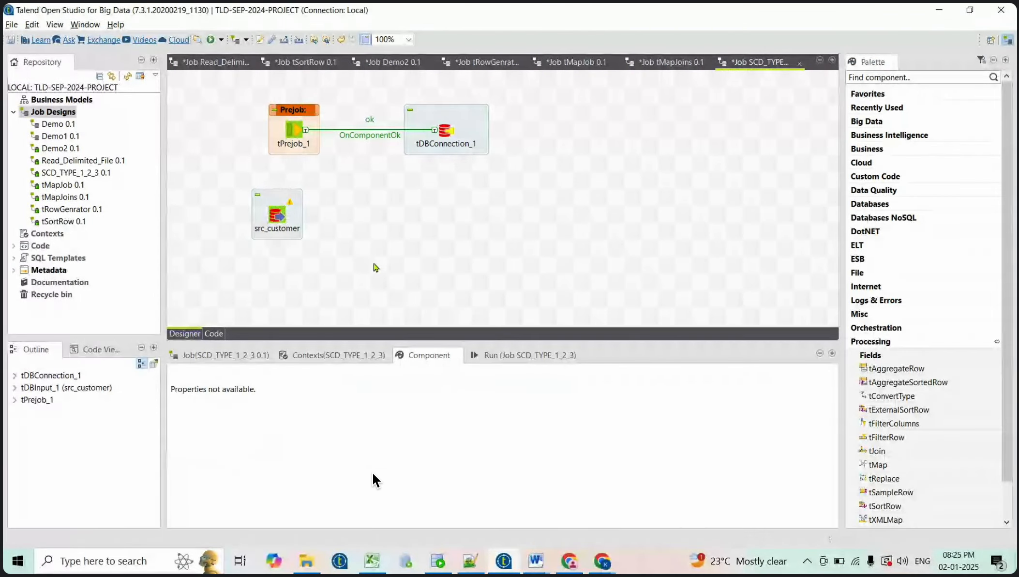
Enable 'Use an existing connection' for src_customer, then switch to SQL Developer
click(280, 216)
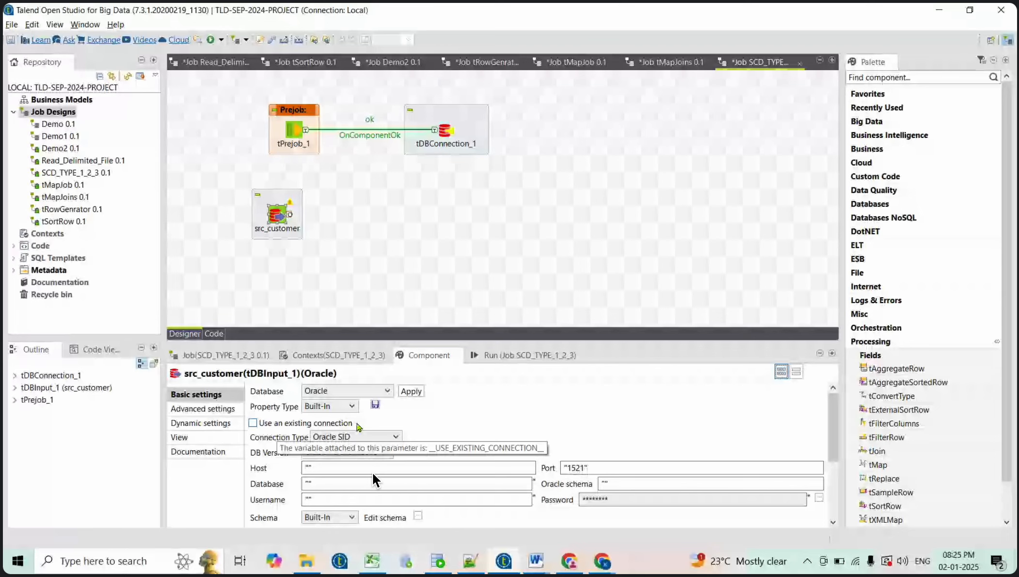
click(252, 423)
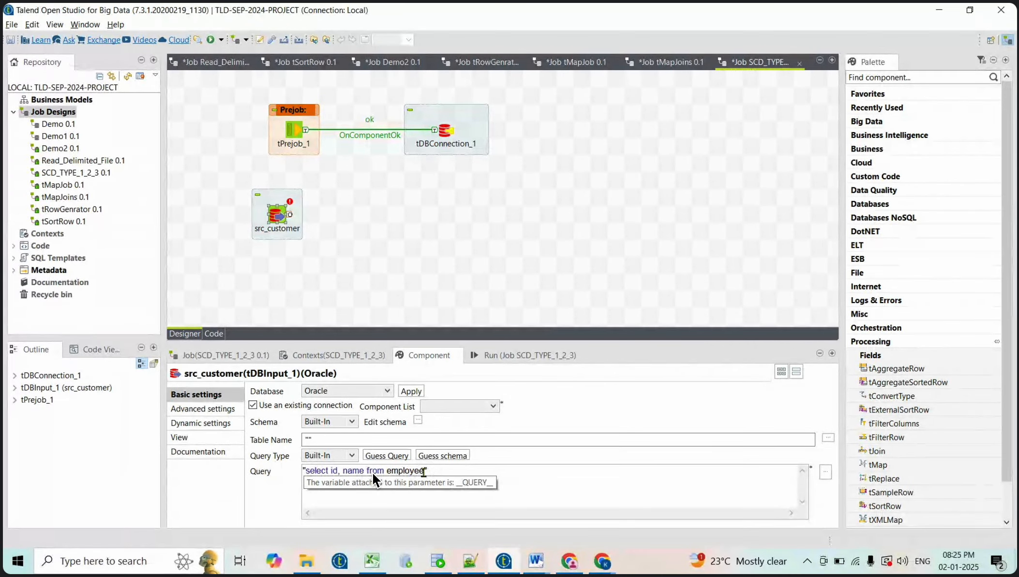
key(alt+Tab)
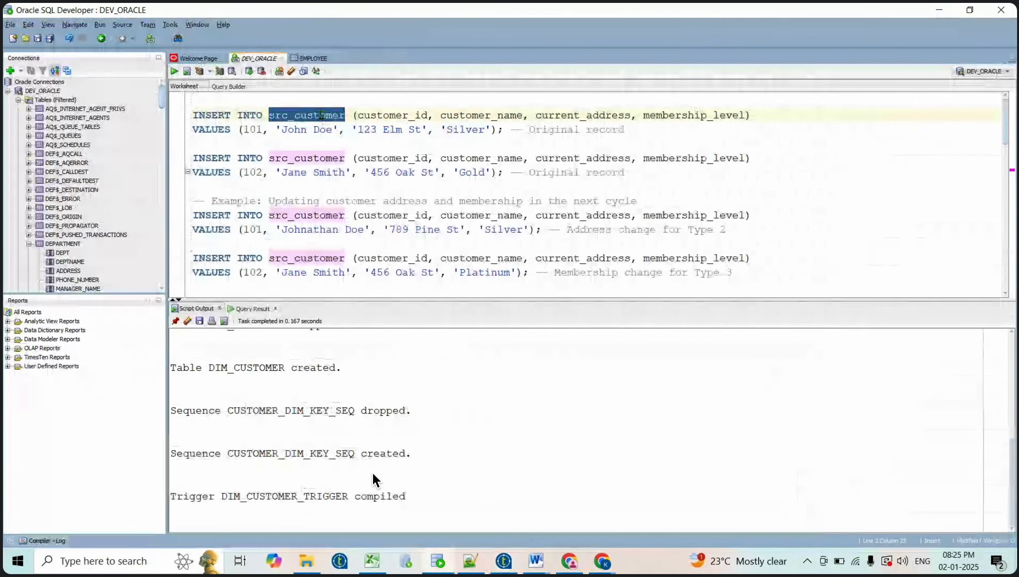
Copy the SELECT * FROM SRC_CUSTOMER statement and return to Talend
scroll(337, 220, down, 5)
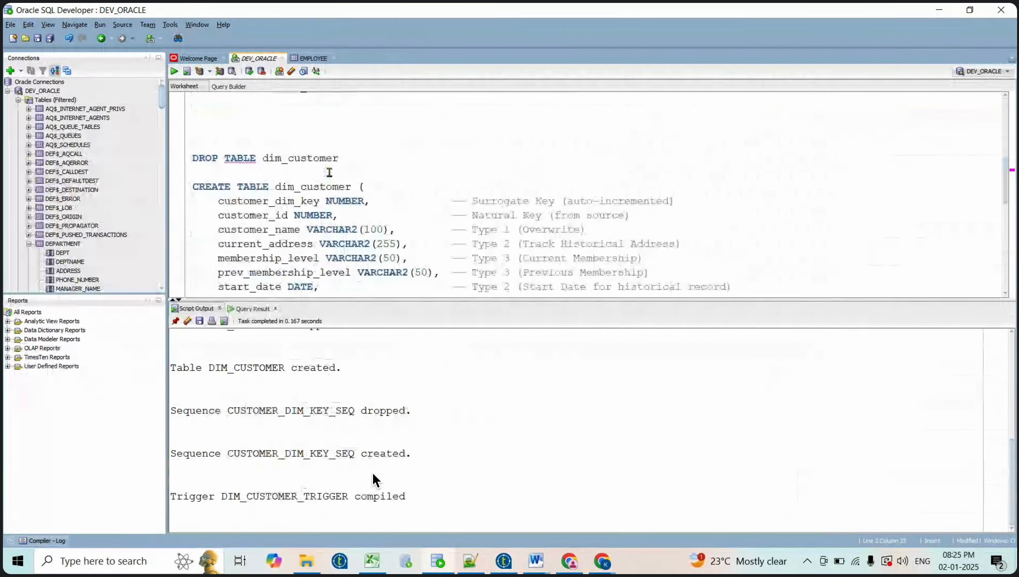
scroll(333, 166, up, 2)
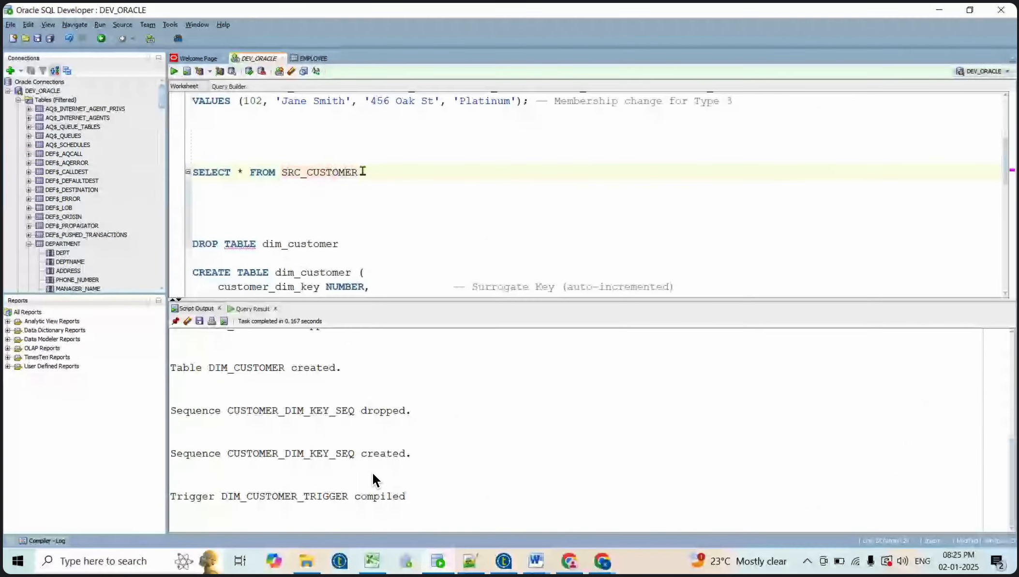
triple_click(360, 172)
key(ctrl+c)
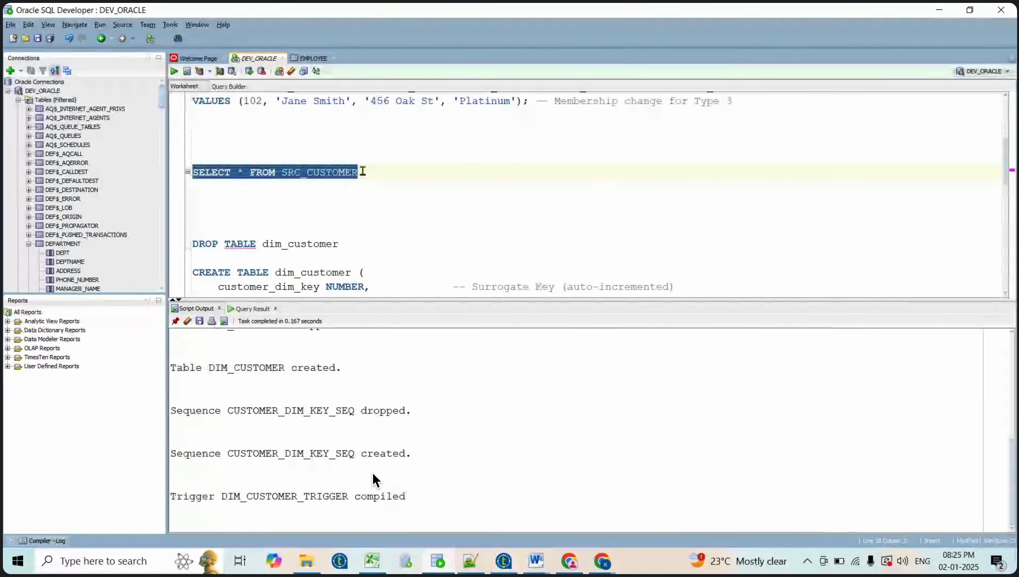
key(alt+Tab)
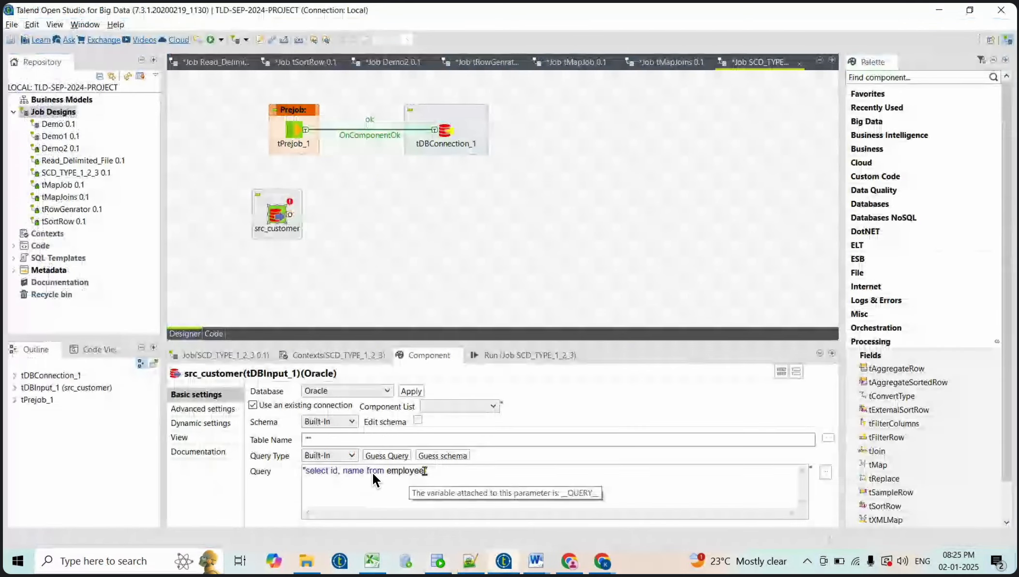
Set src_customer's query to SELECT * FROM SRC_CUSTOMER via tDBConnection_1 and guess its schema
double_click(373, 475)
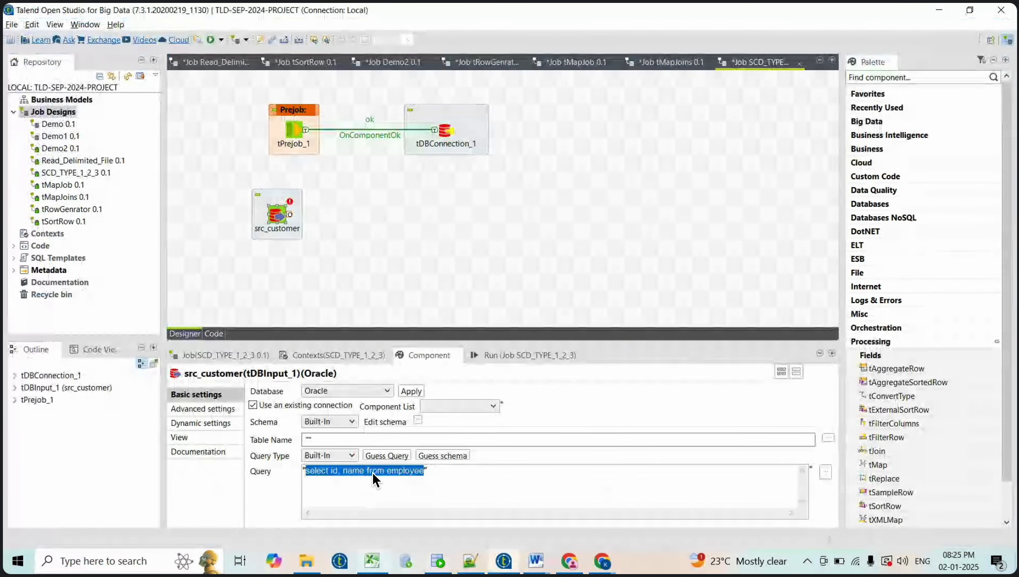
key(ctrl+v)
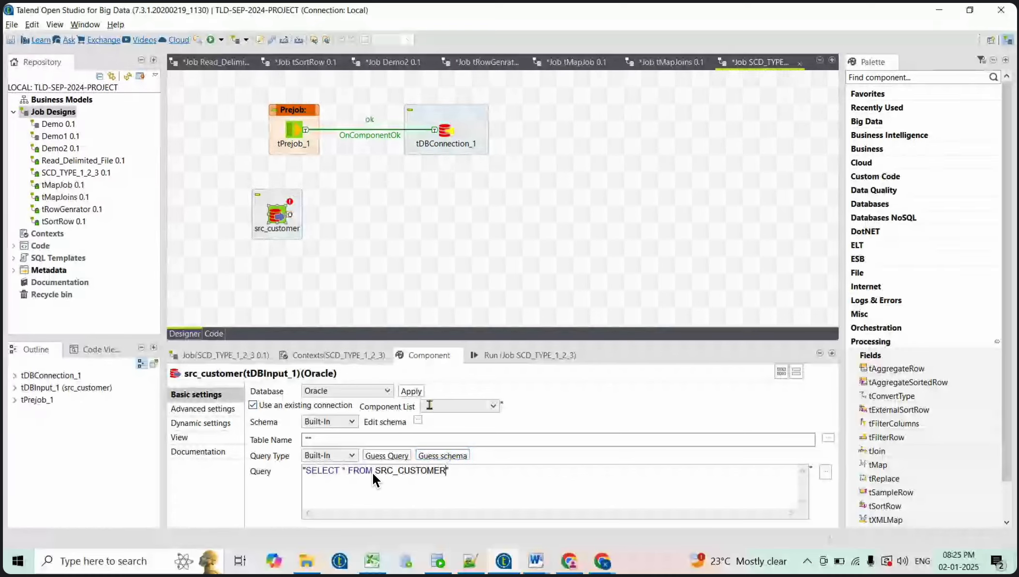
click(496, 406)
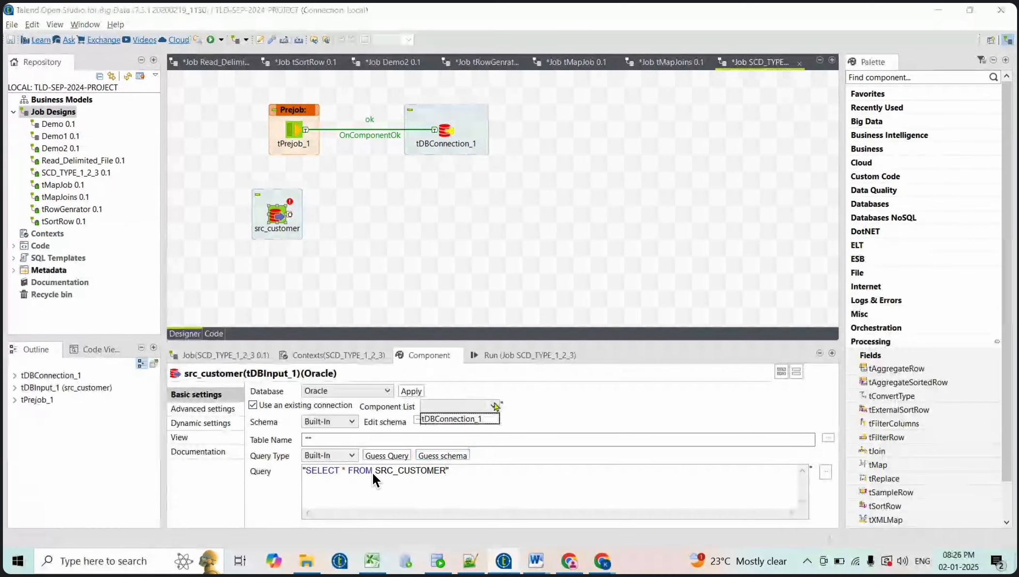
click(473, 419)
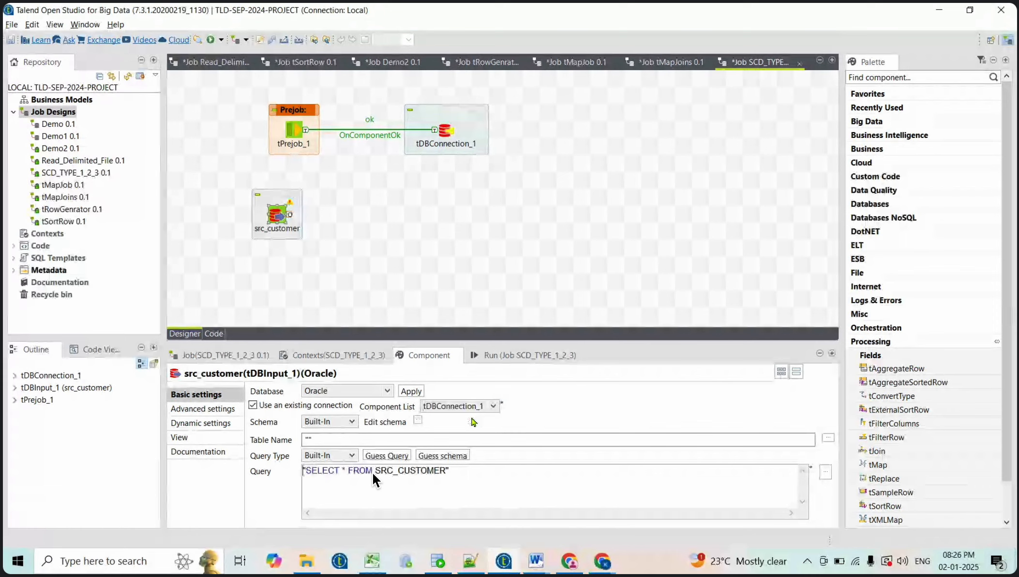
click(455, 459)
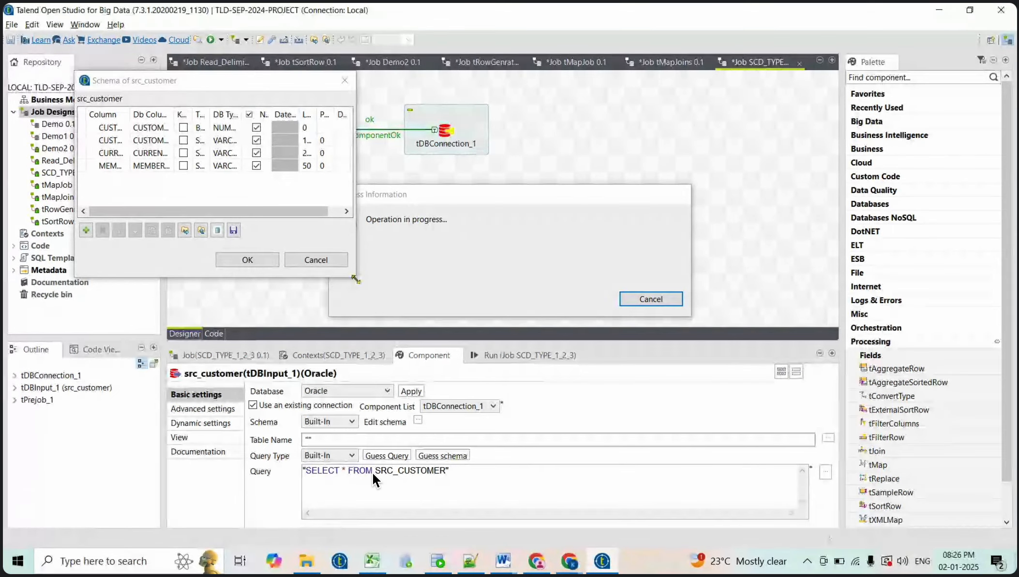
Change CUSTOMER_ID's type to int | Integer in the enlarged schema editor and confirm
drag(355, 279, 591, 376)
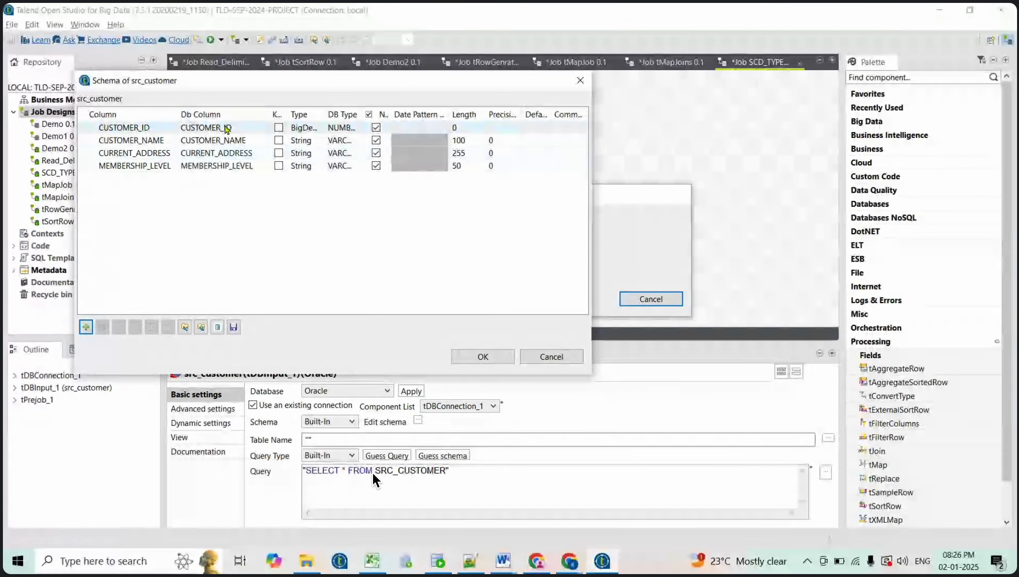
click(302, 127)
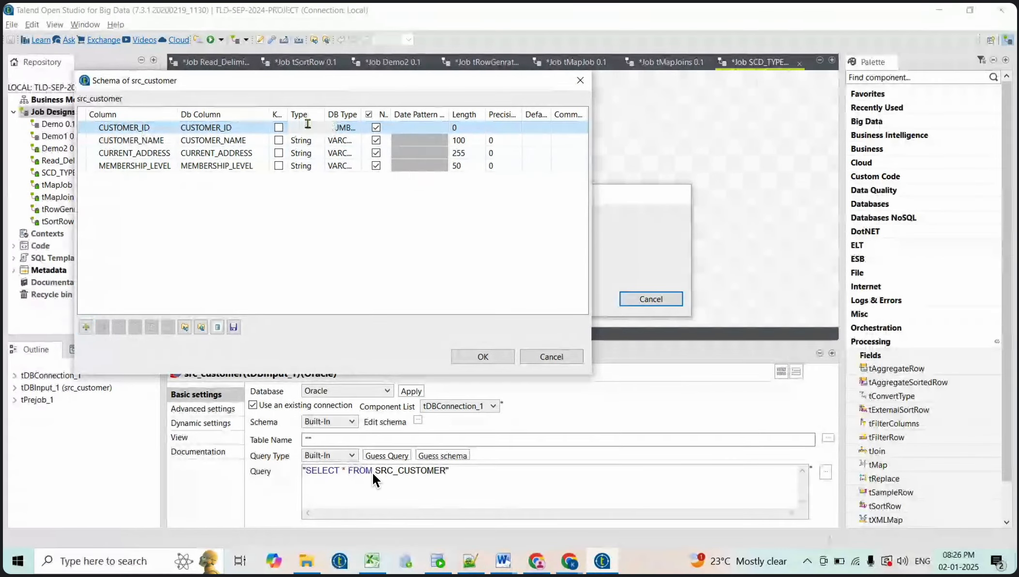
click(332, 128)
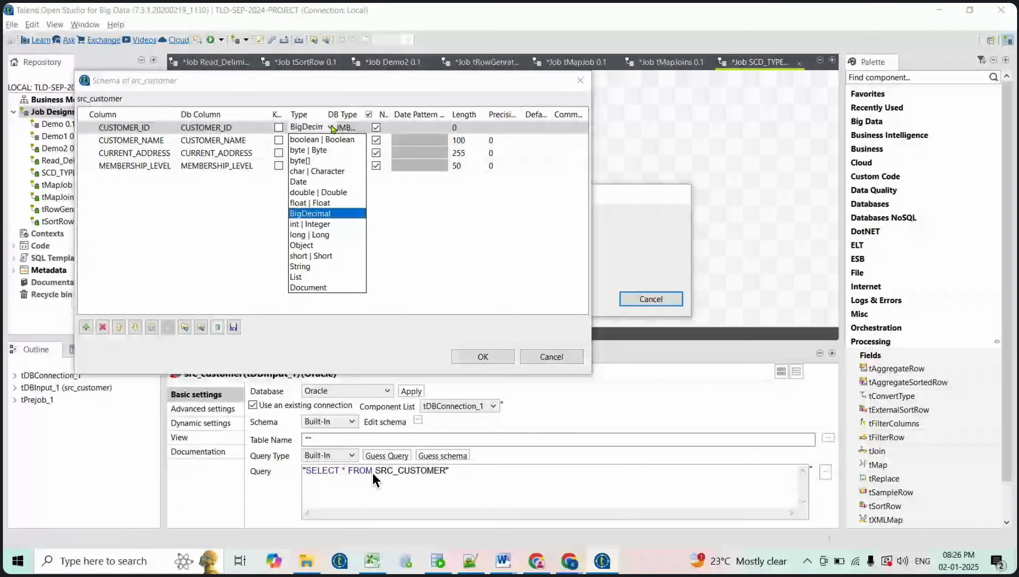
click(310, 224)
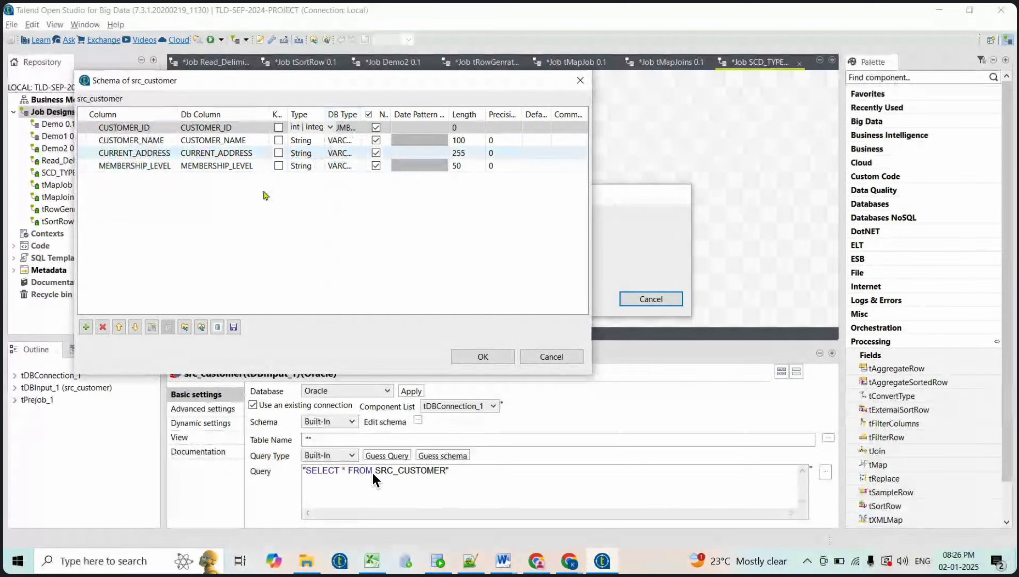
click(482, 356)
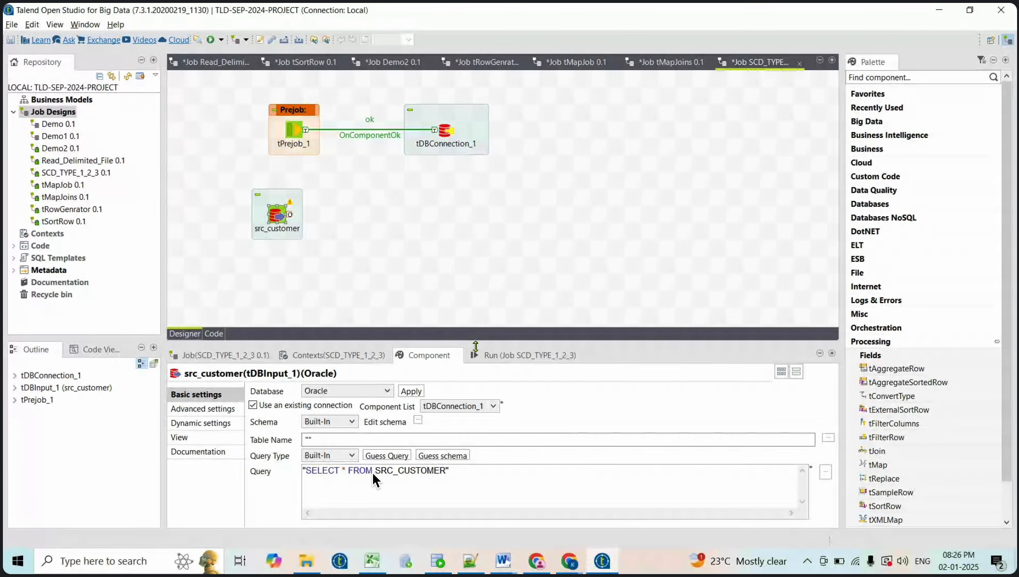
Add a tLogRow_1 component beside src_customer
click(417, 206)
text(t)
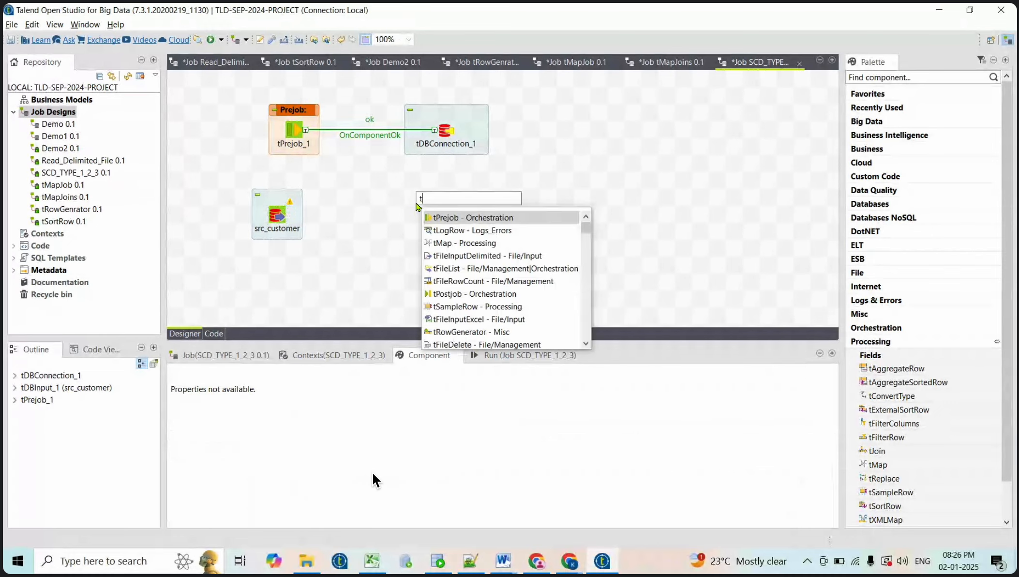
text(lo)
key(Return)
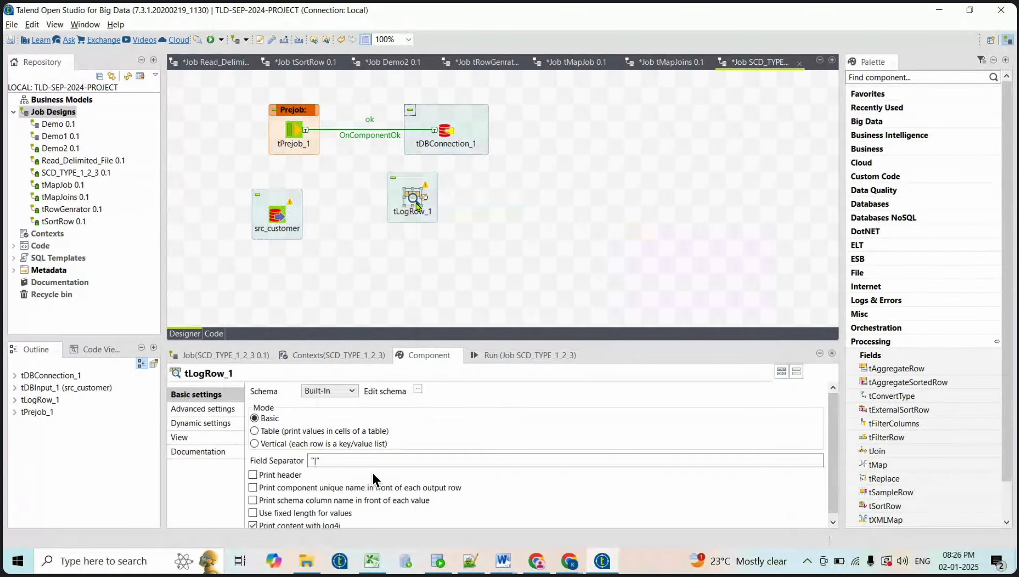
drag(417, 206, 417, 223)
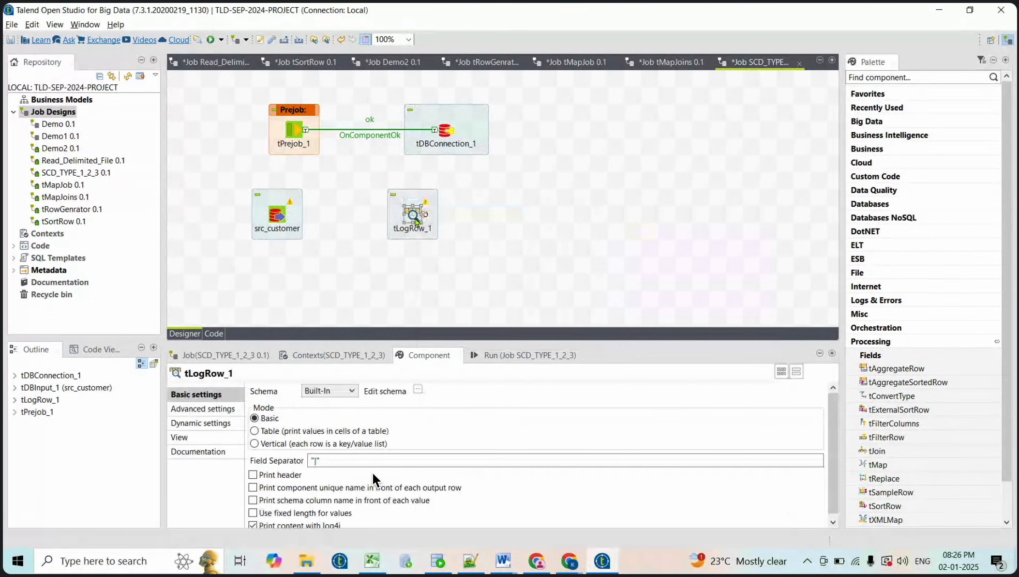
Link src_customer to tLogRow_1 with a Main row and set Table mode
click(279, 219)
right_click(279, 217)
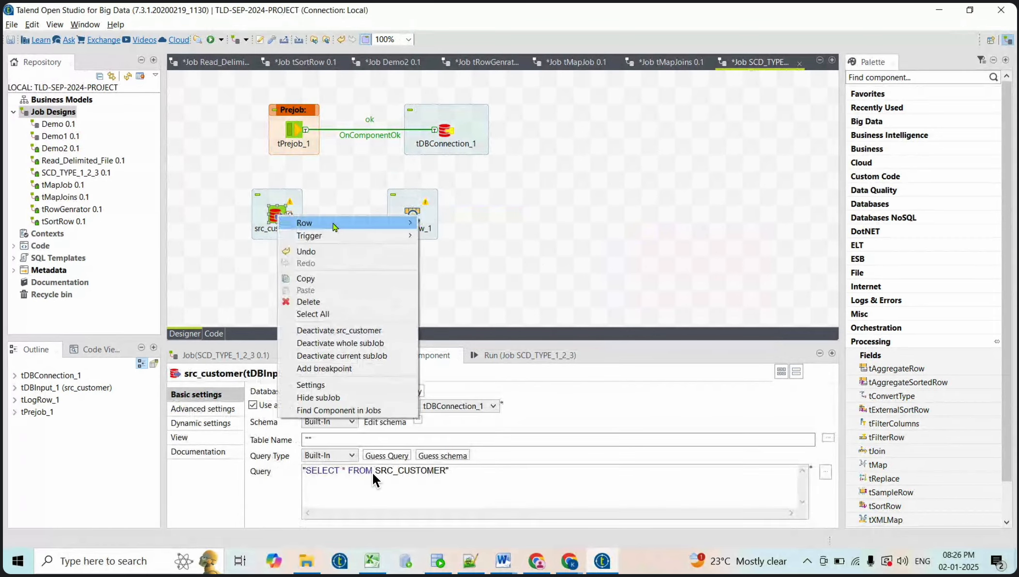
mouse_move(335, 228)
click(440, 223)
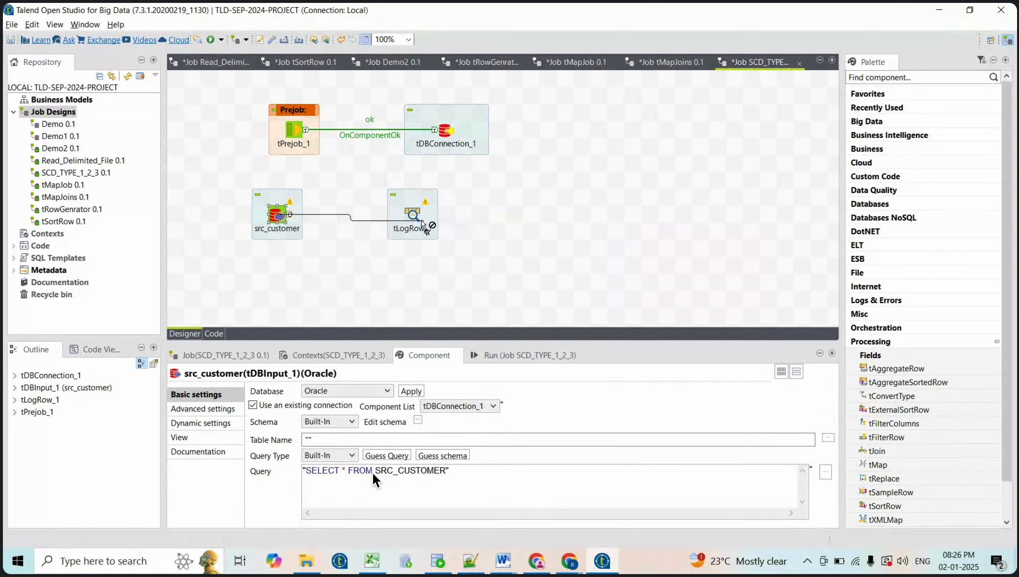
click(412, 216)
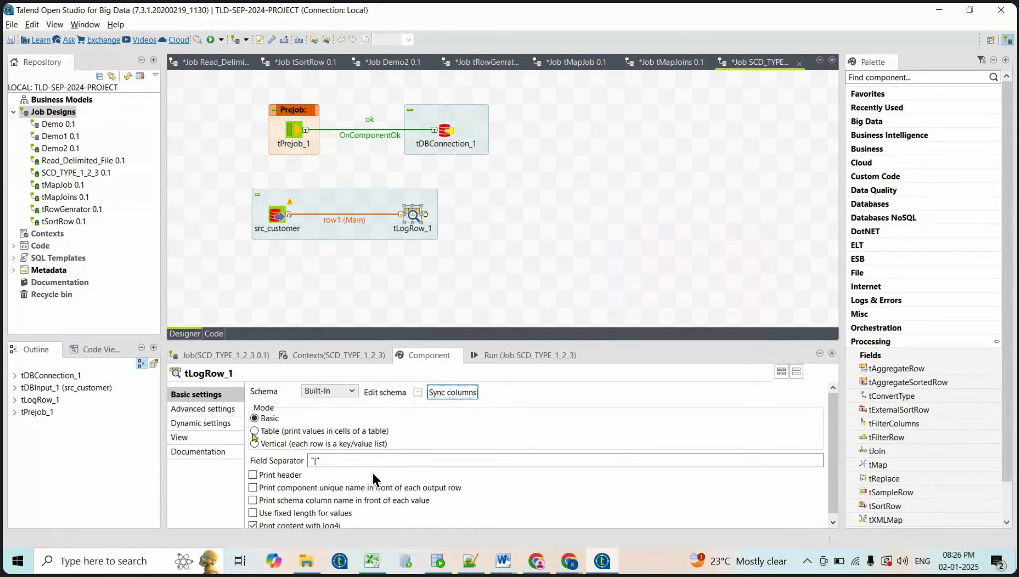
click(253, 431)
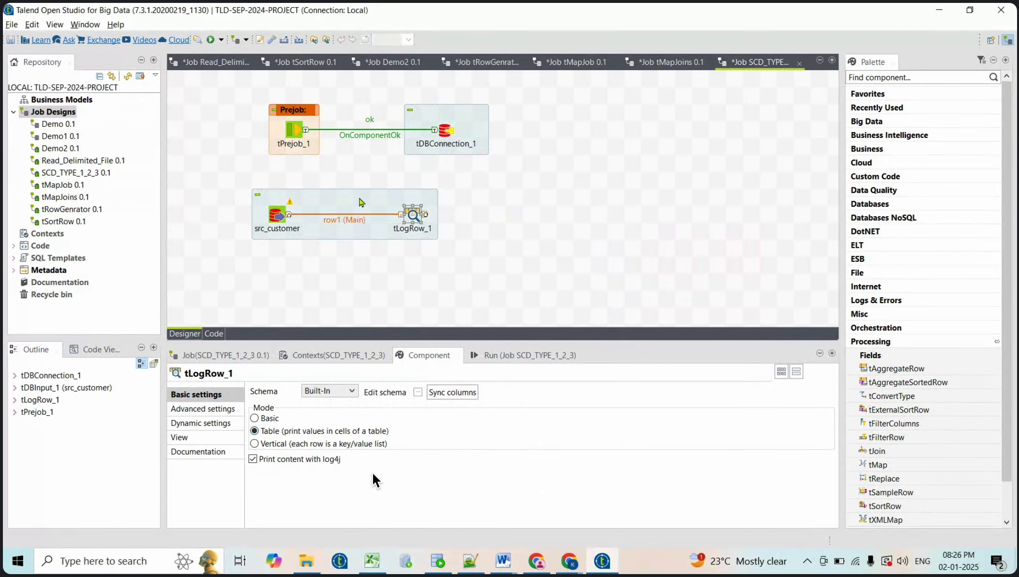
Show the job's Run view and clear the previous console output
click(379, 201)
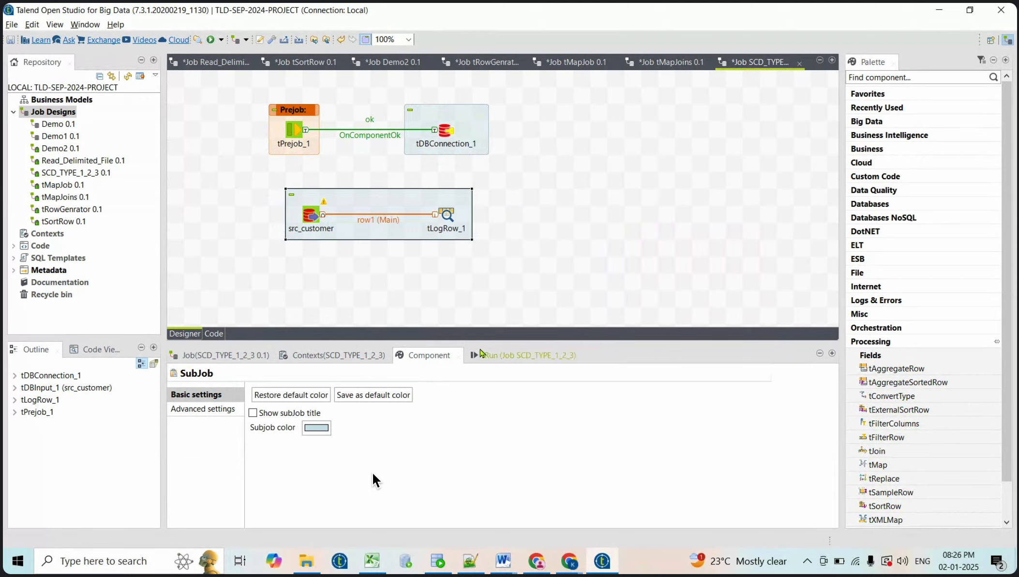
click(449, 215)
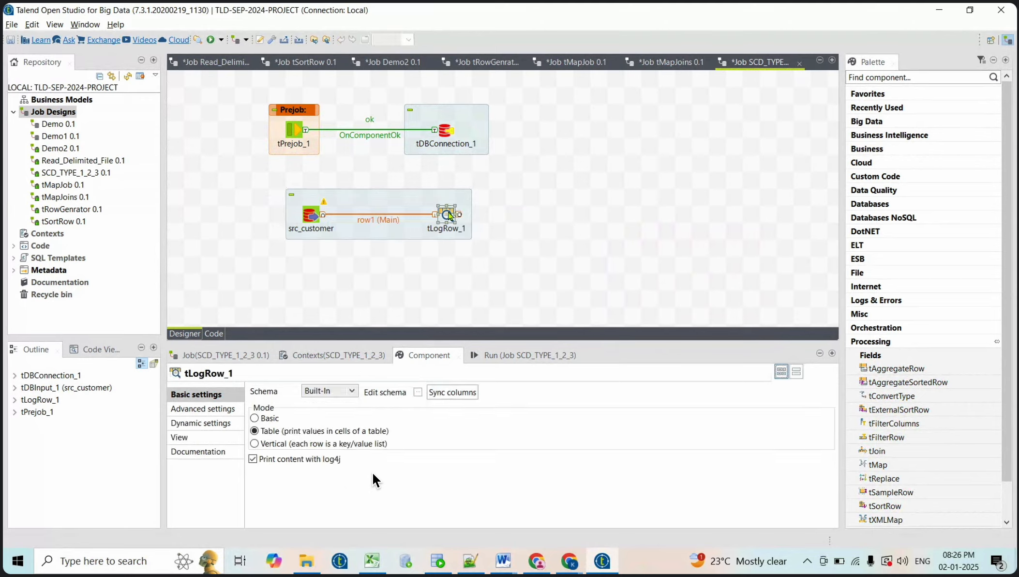
click(492, 360)
click(387, 404)
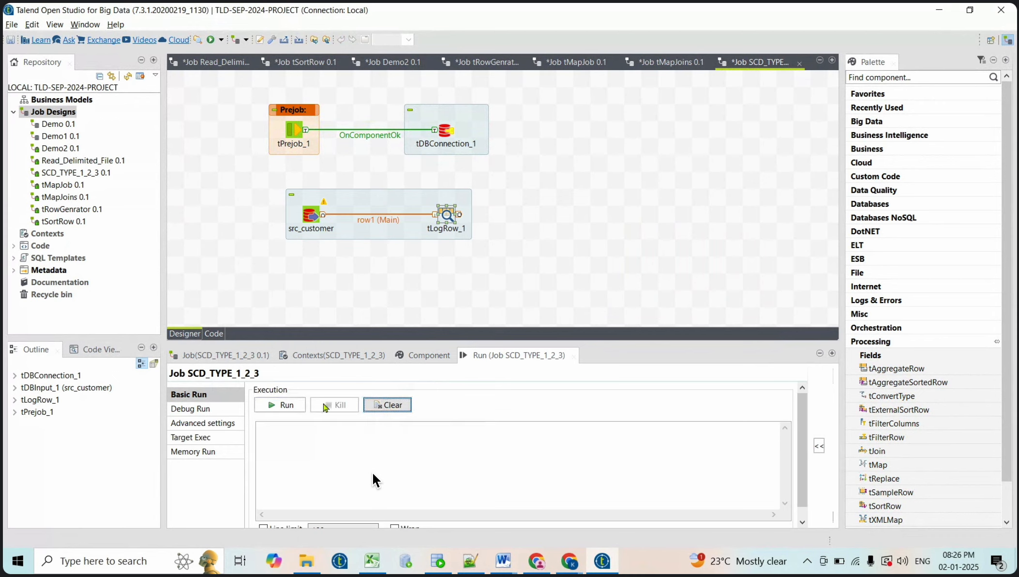
Test-run the job, delete tLogRow_1, and bring up the Word SCD guide
click(289, 405)
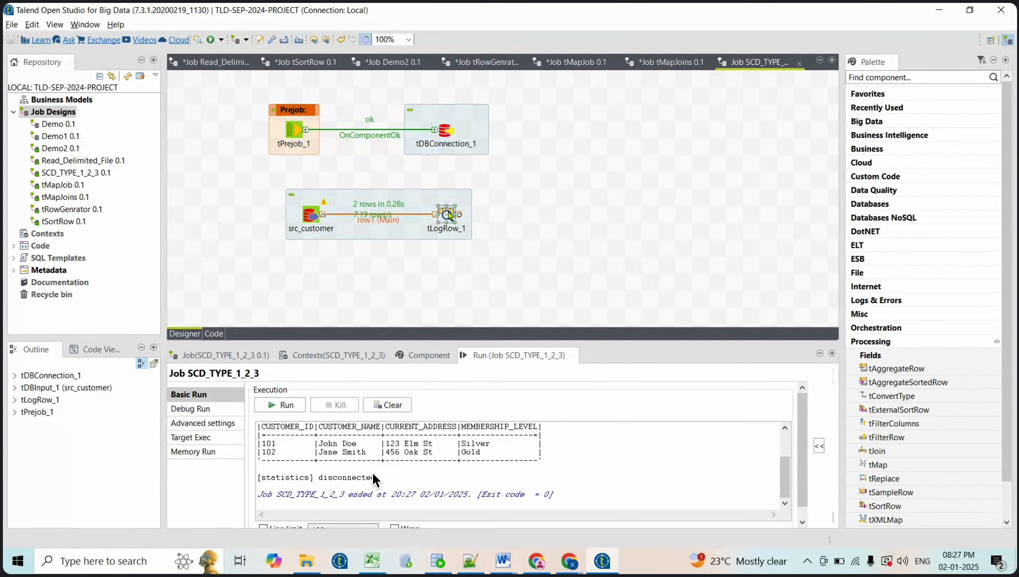
key(Delete)
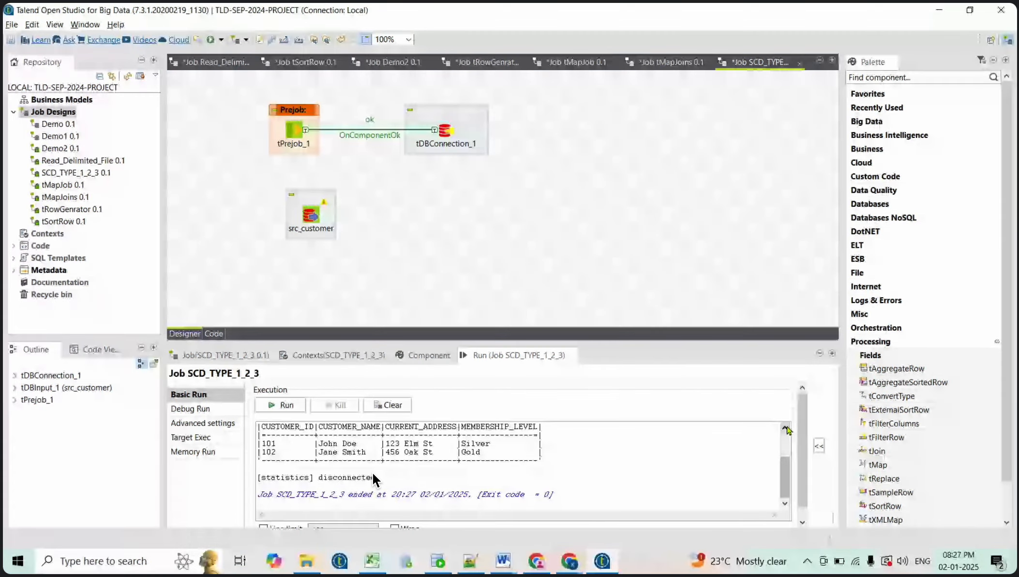
click(786, 428)
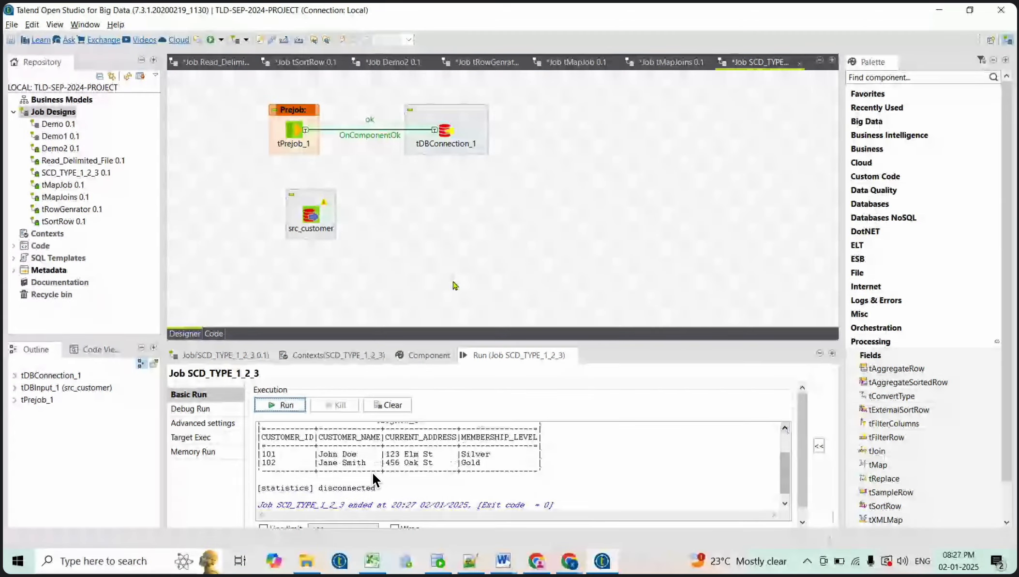
click(503, 561)
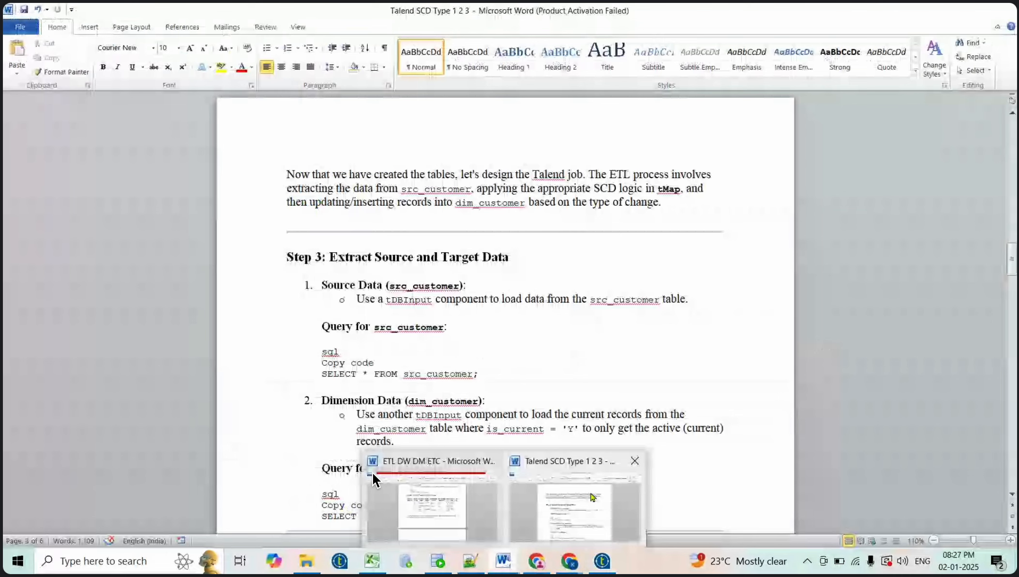
Read the guide's Step 3 src_customer and dim_customer queries, then return to Talend
click(373, 479)
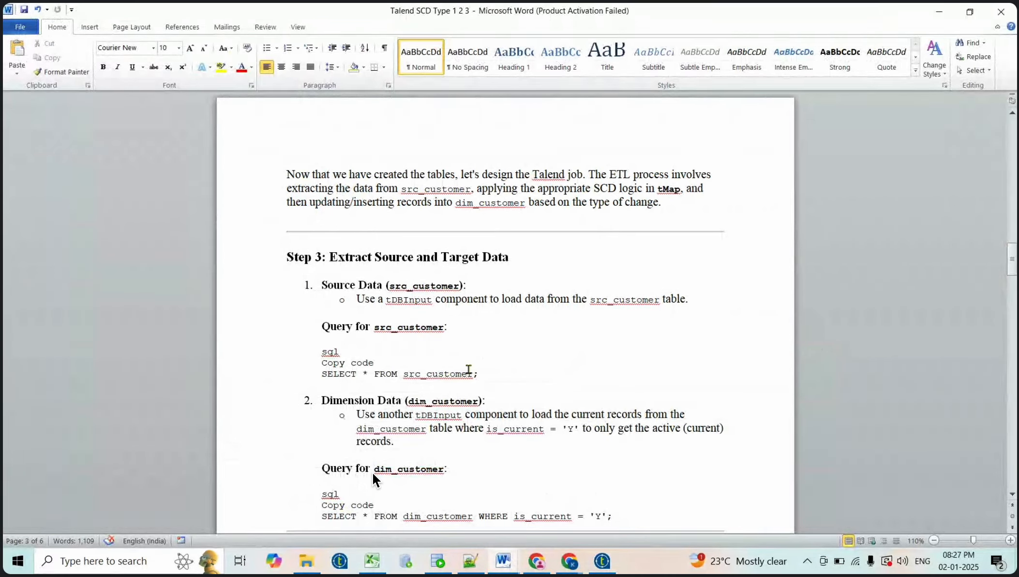
scroll(463, 398, down, 1)
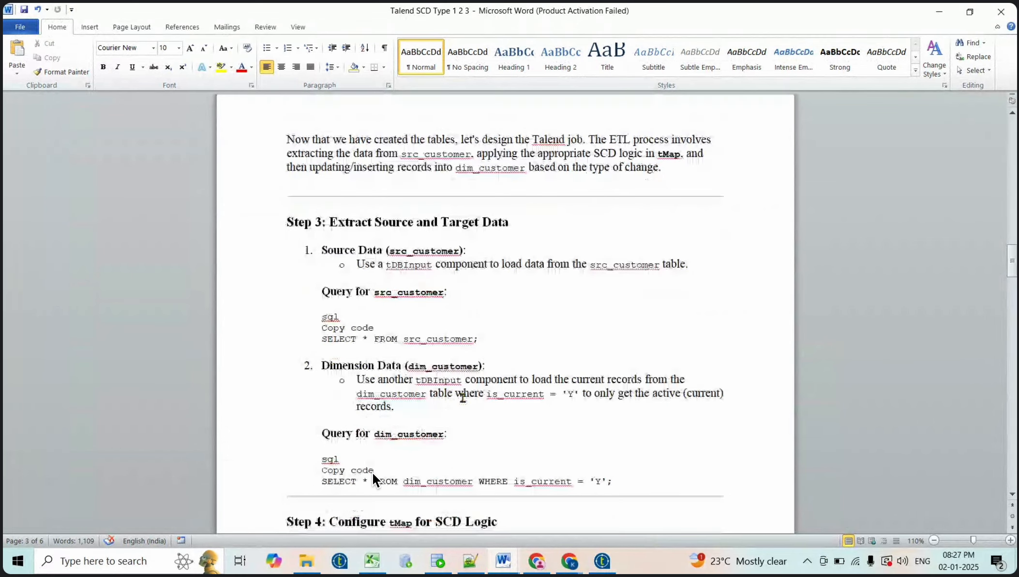
scroll(463, 397, down, 1)
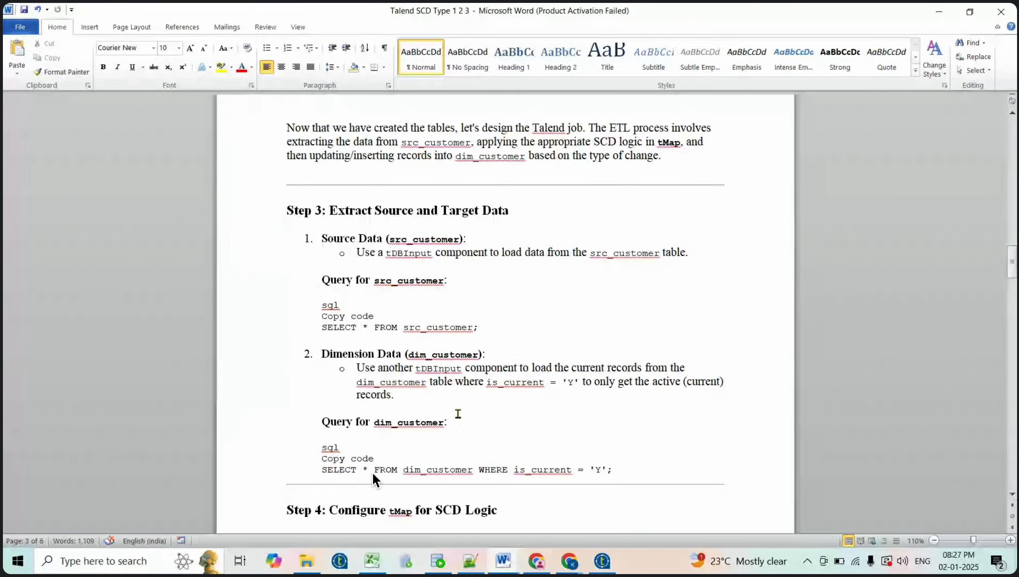
scroll(372, 472, down, 1)
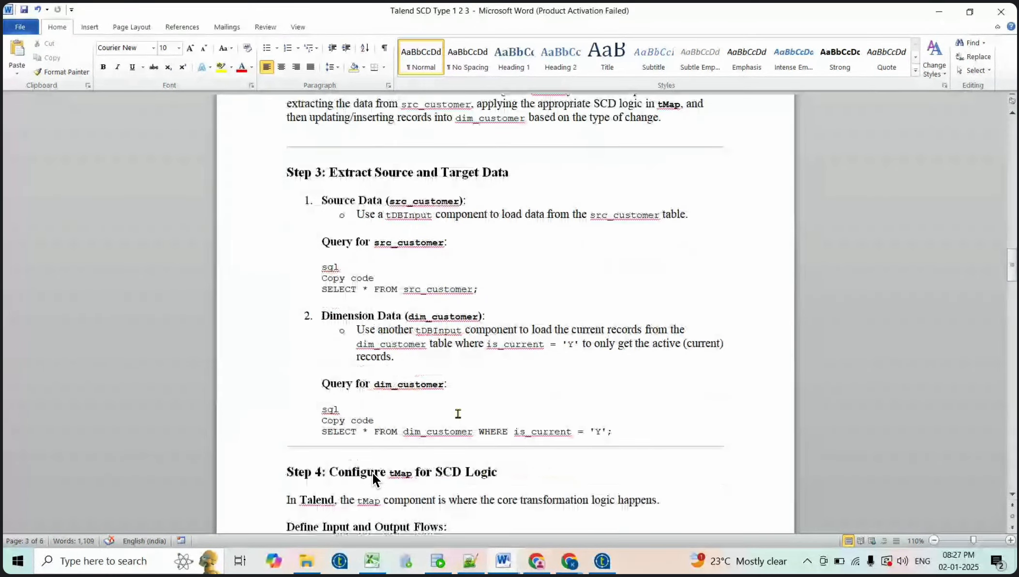
key(alt+Tab)
Add a tOracleInput component to the job canvas below src_customer
click(337, 286)
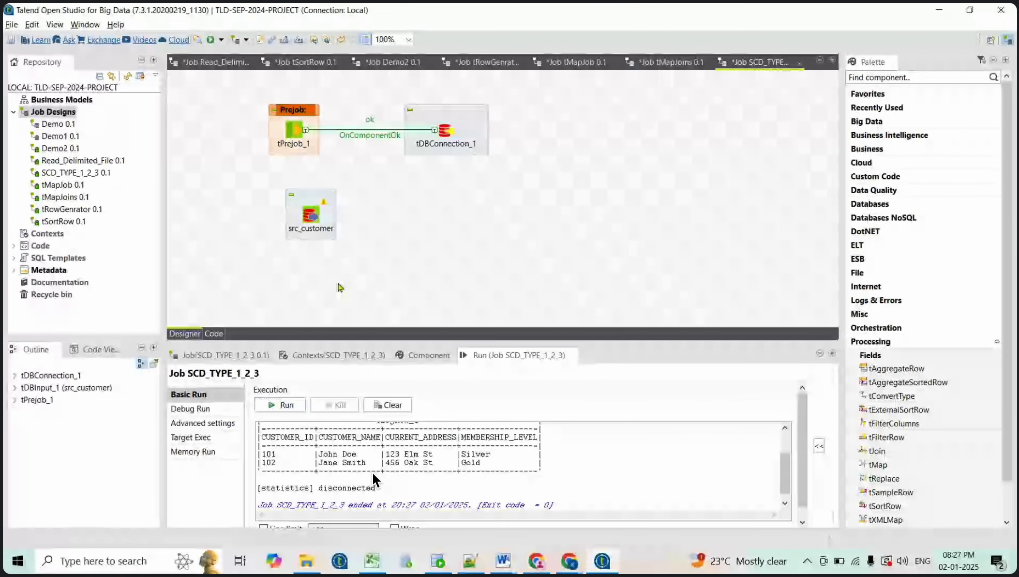
text(toraclein)
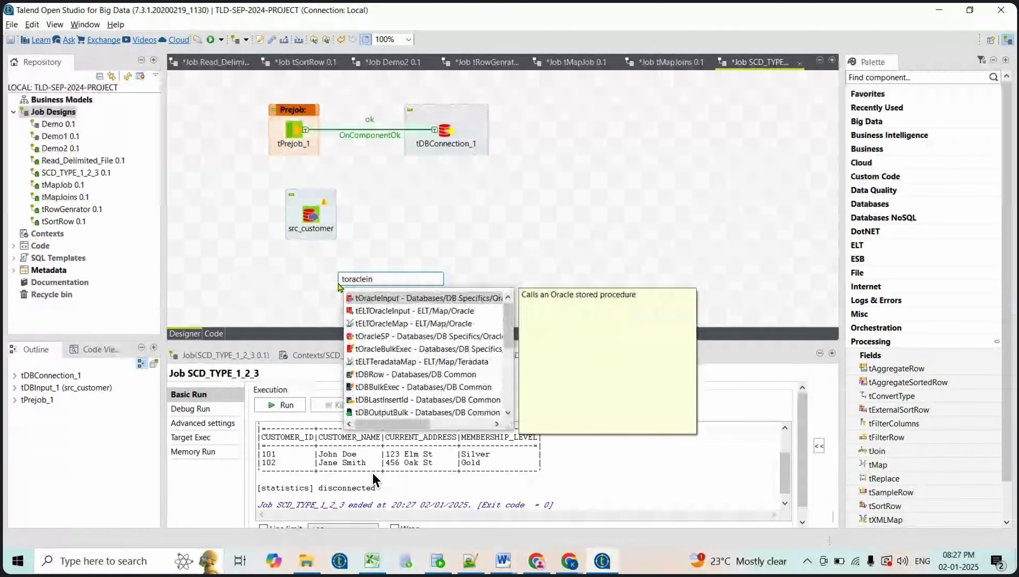
key(Return)
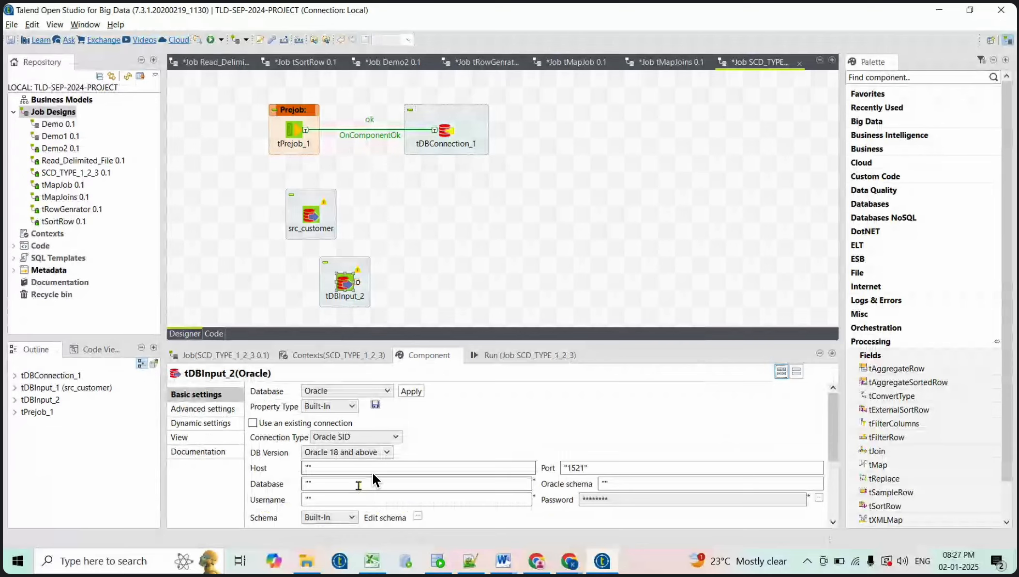
Copy the dim_customer table name from SQL Developer and make it the new component's label format
key(alt+Tab)
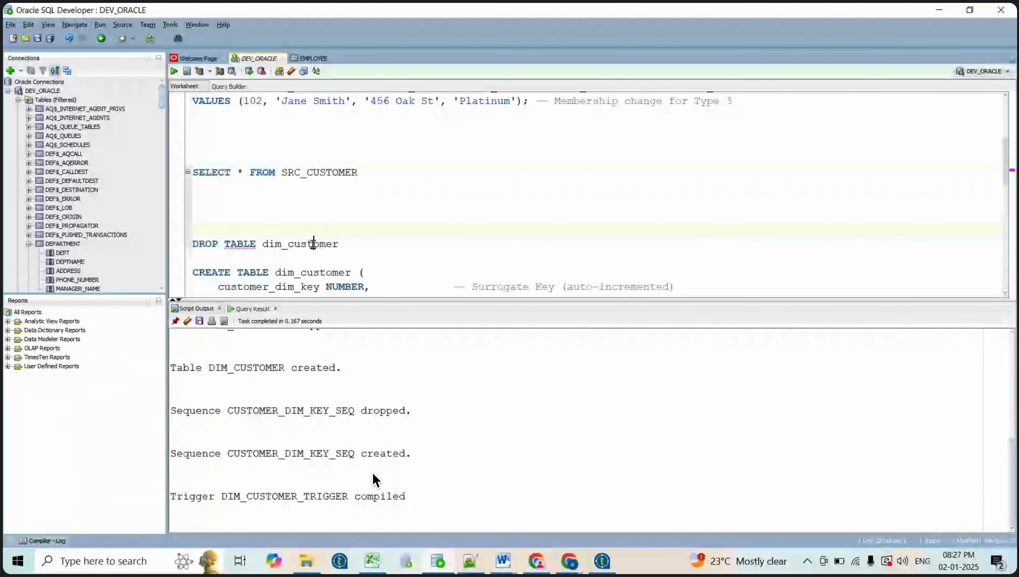
double_click(312, 243)
key(ctrl+c)
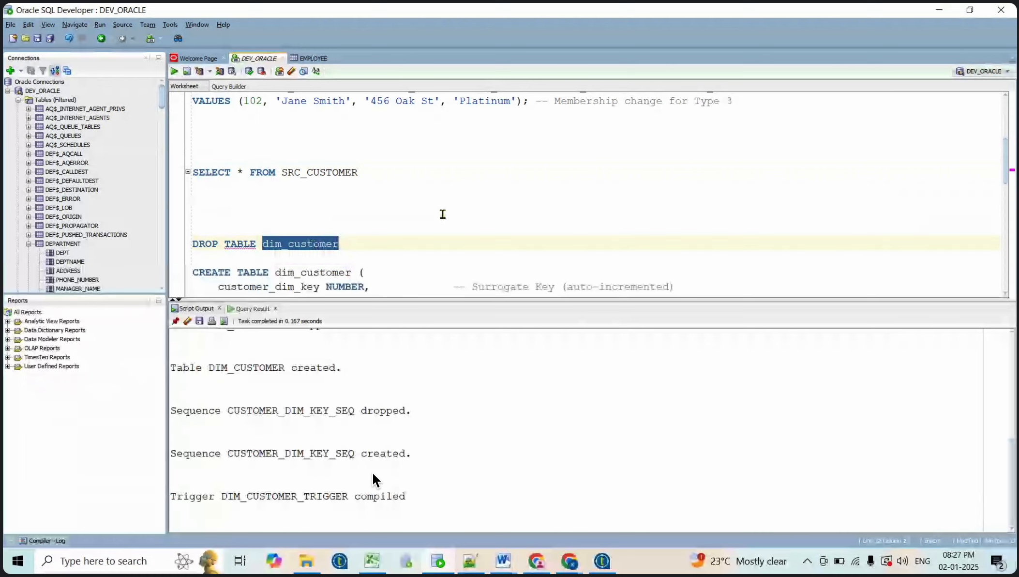
key(alt+Tab)
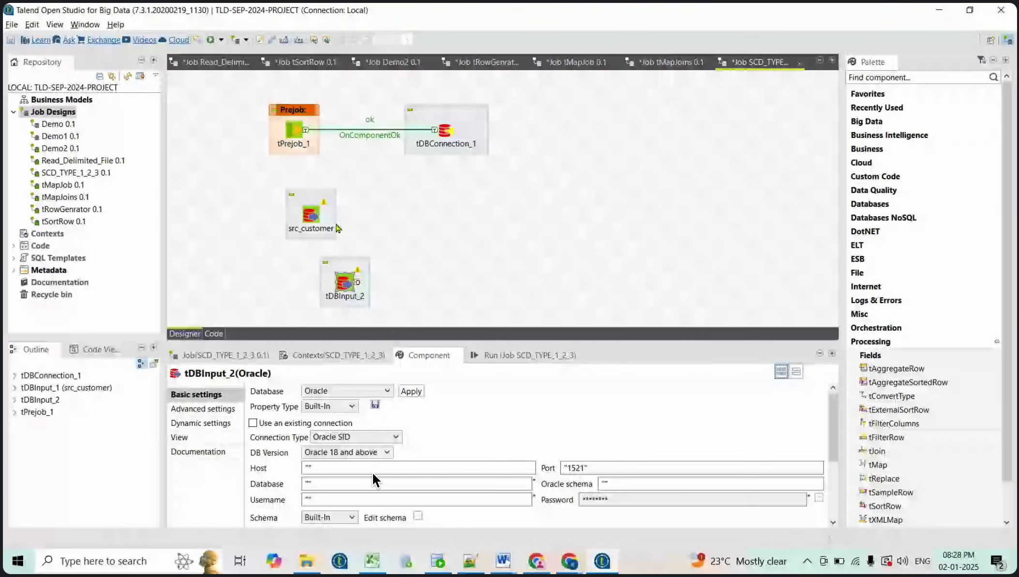
click(204, 438)
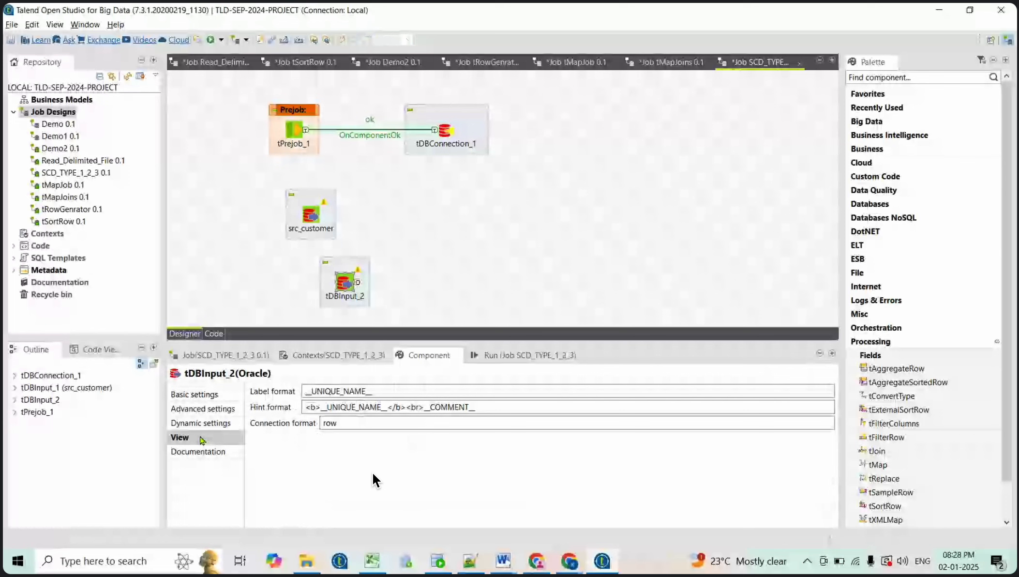
double_click(387, 393)
key(ctrl+v)
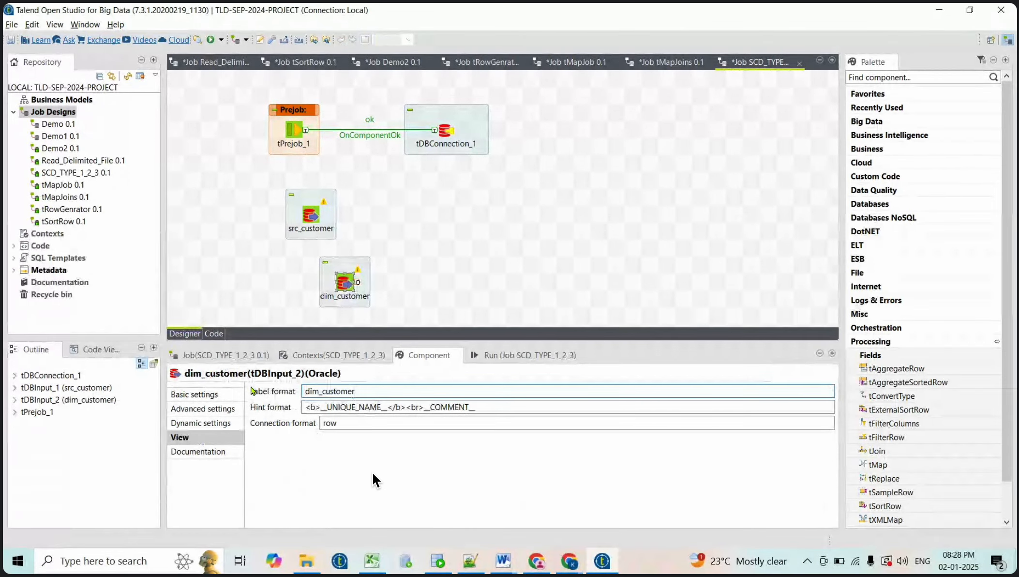
click(449, 263)
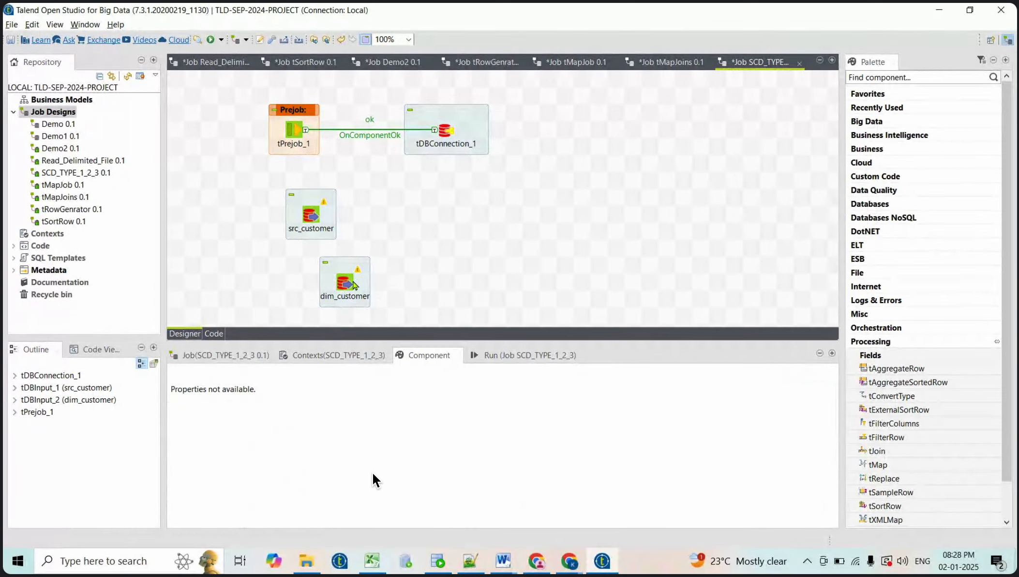
click(437, 561)
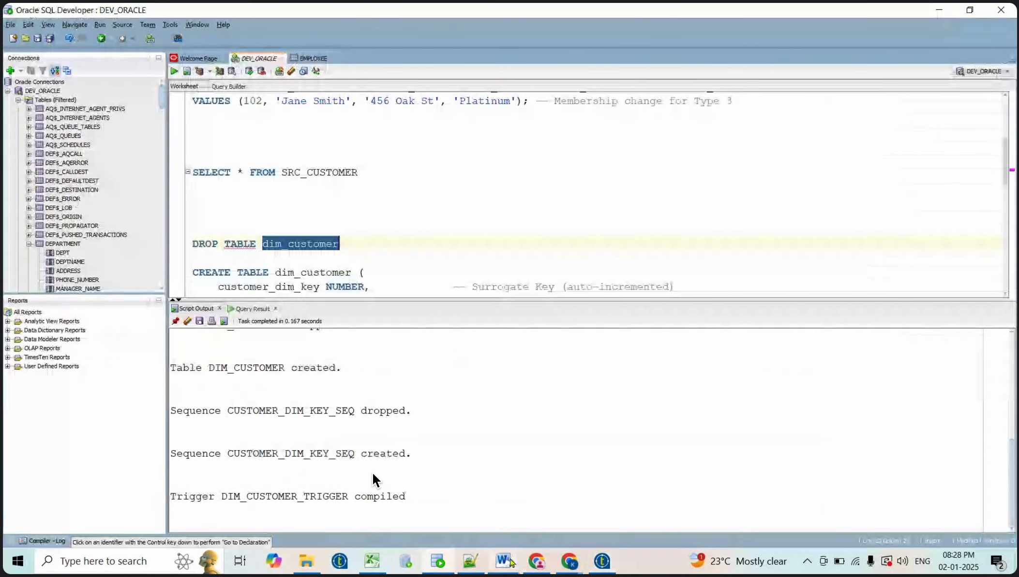
Bring the 'Talend SCD Type 1 2 3' Word guide to the front from the taskbar preview
mouse_move(508, 561)
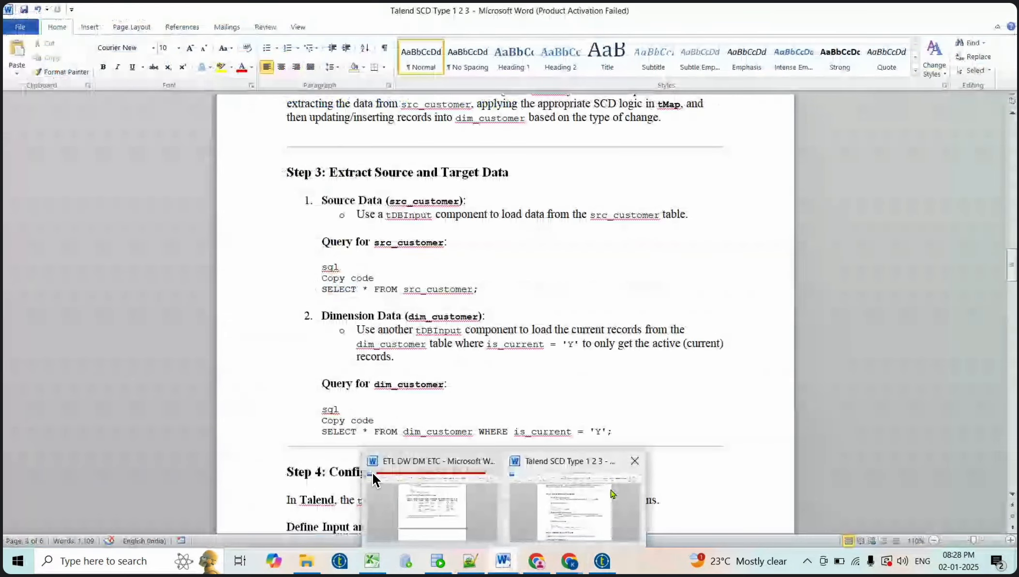
click(611, 494)
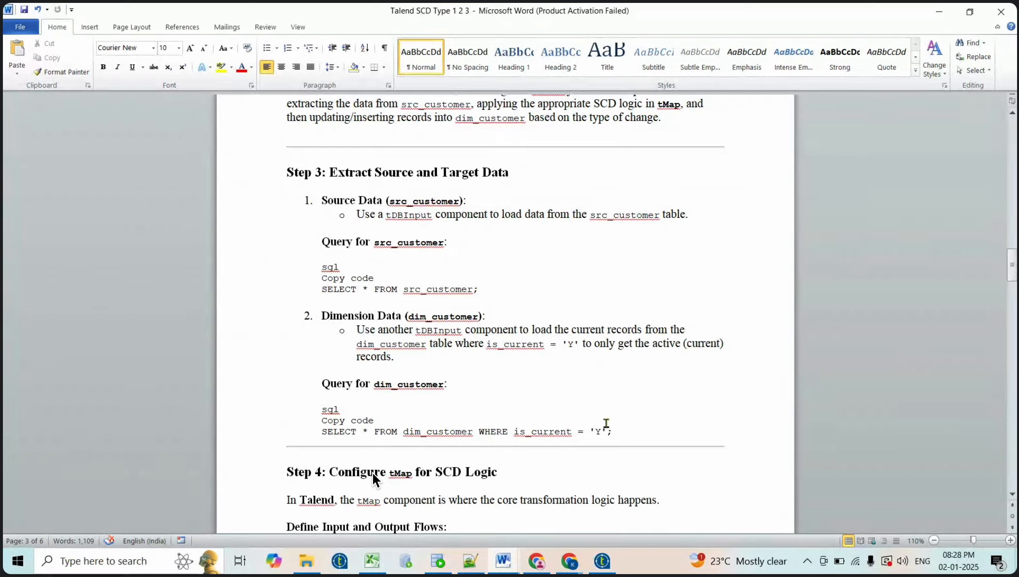
Copy the dim_customer query ending in is_current = 'Y'; from the guide and return to Talend
click(609, 430)
text(;)
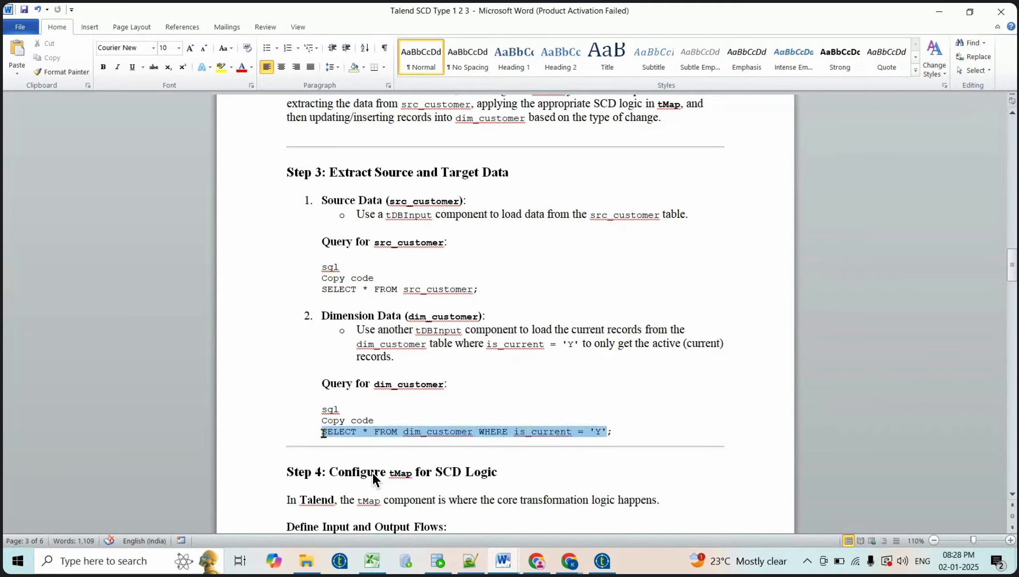
shift+click(323, 430)
key(ctrl+c)
key(alt+Tab)
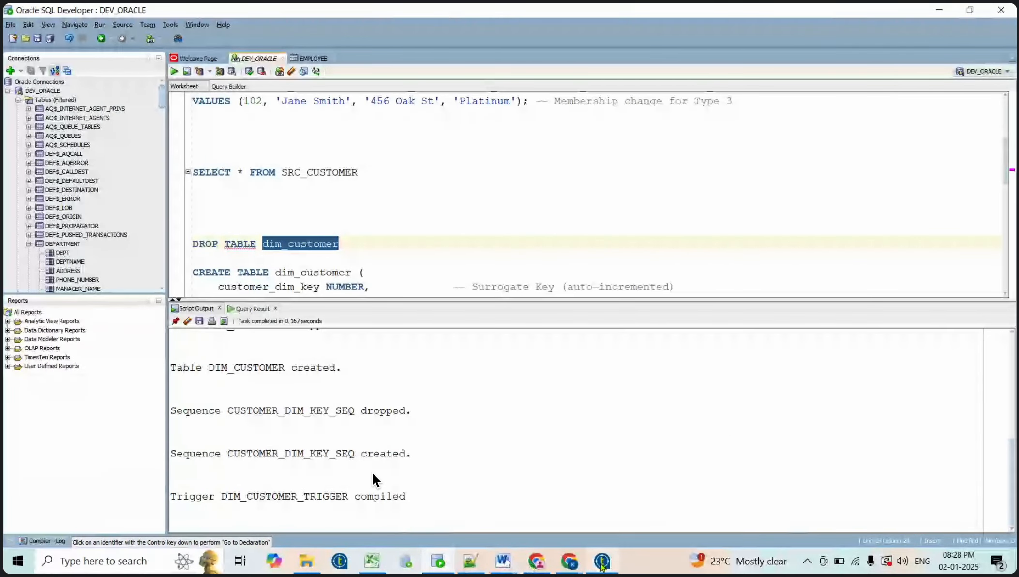
click(602, 562)
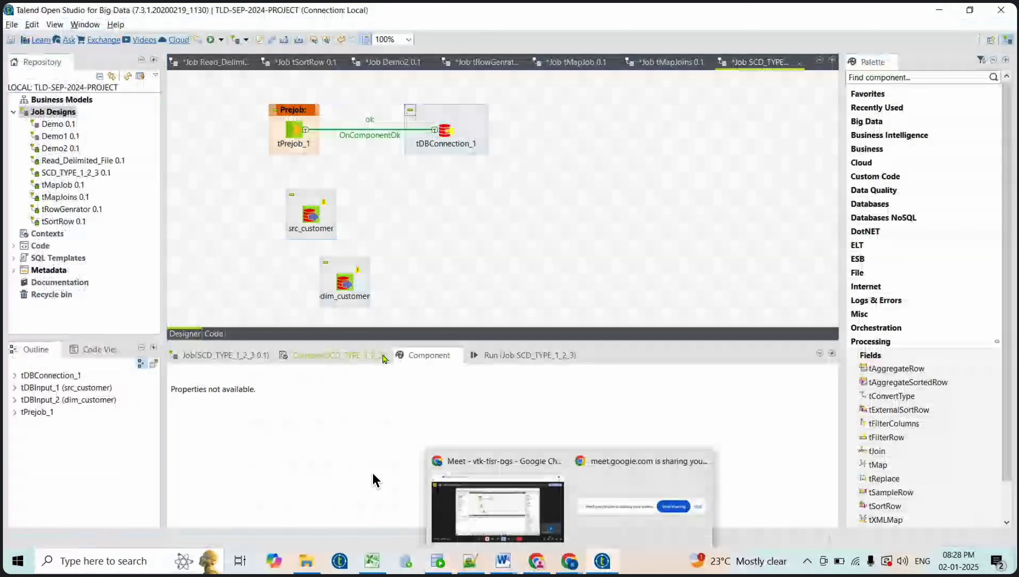
Set dim_customer to use the existing connection tDBConnection_1
click(352, 304)
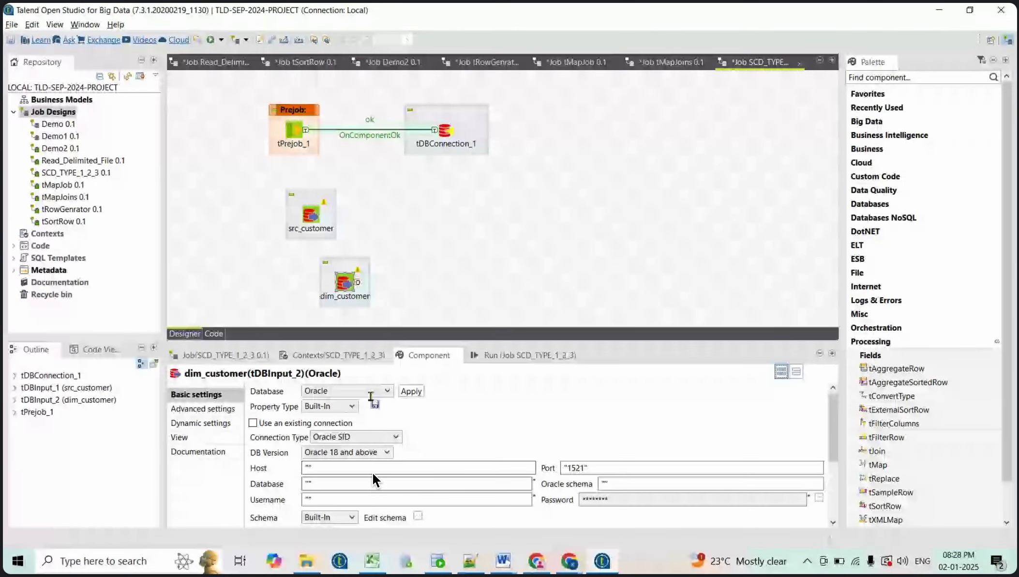
click(252, 422)
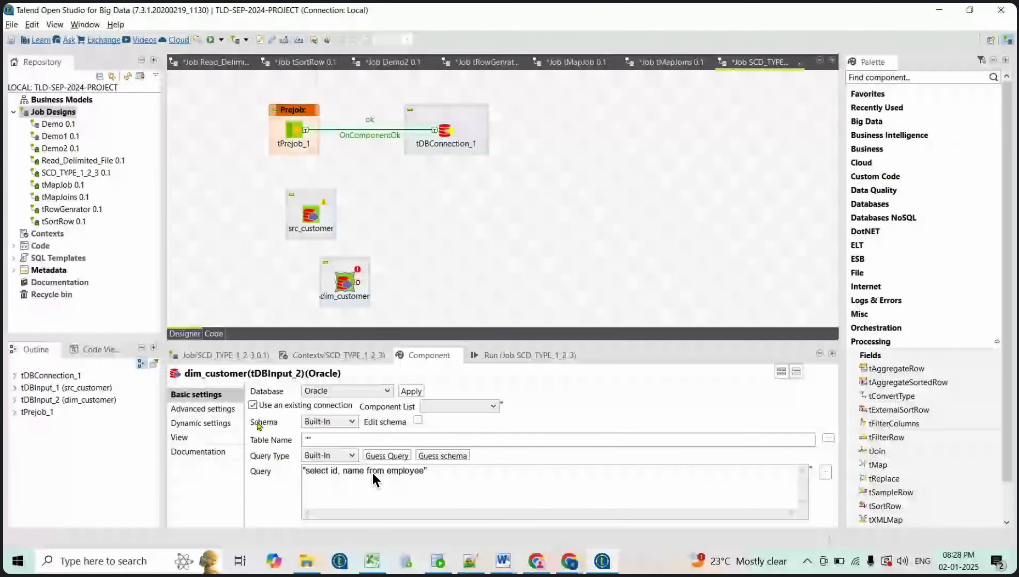
click(490, 405)
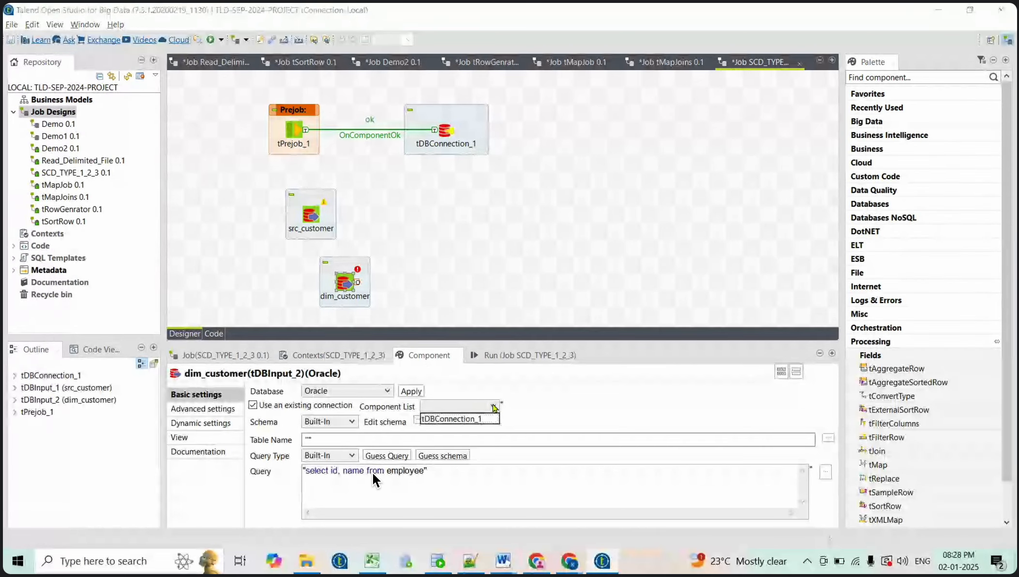
click(458, 420)
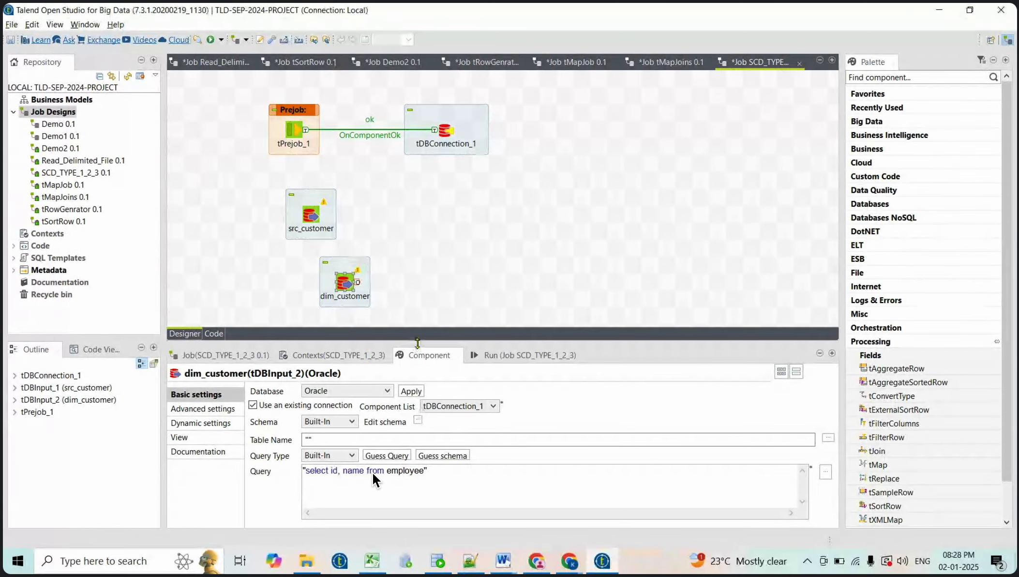
Replace dim_customer's query with SELECT * FROM dim_customer WHERE is_current = 'Y'
drag(417, 339, 417, 321)
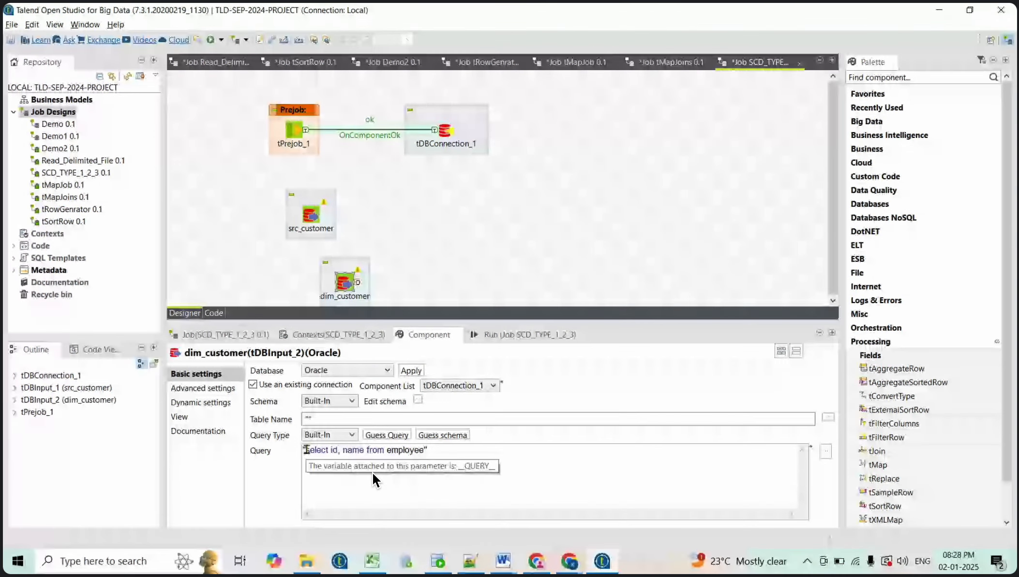
drag(306, 449, 426, 450)
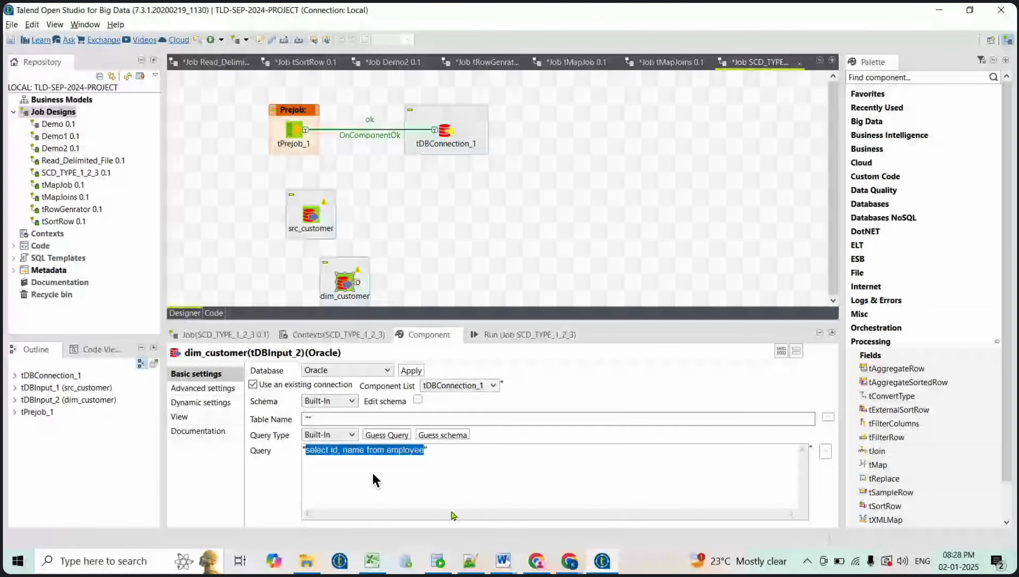
key(ctrl+v)
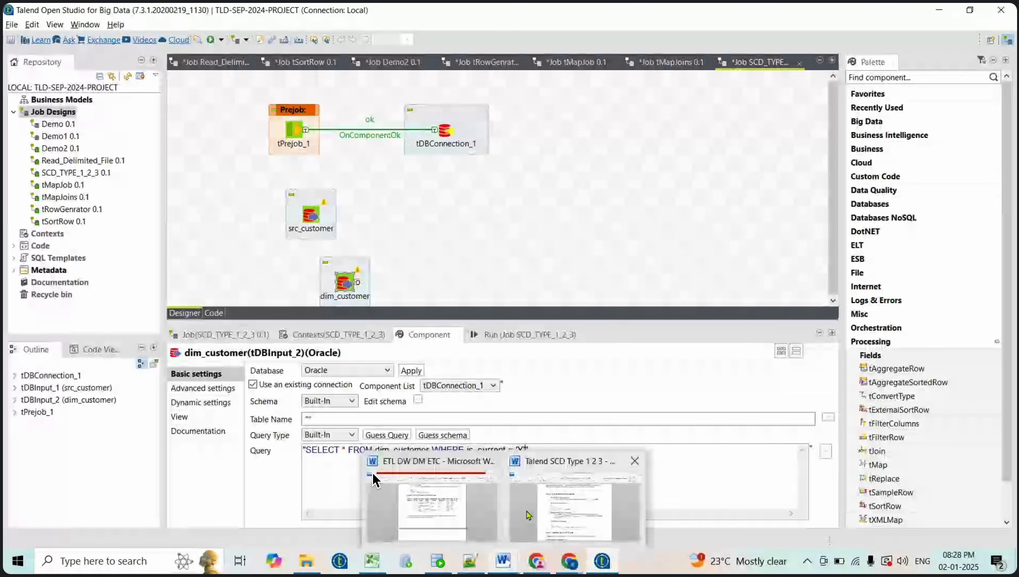
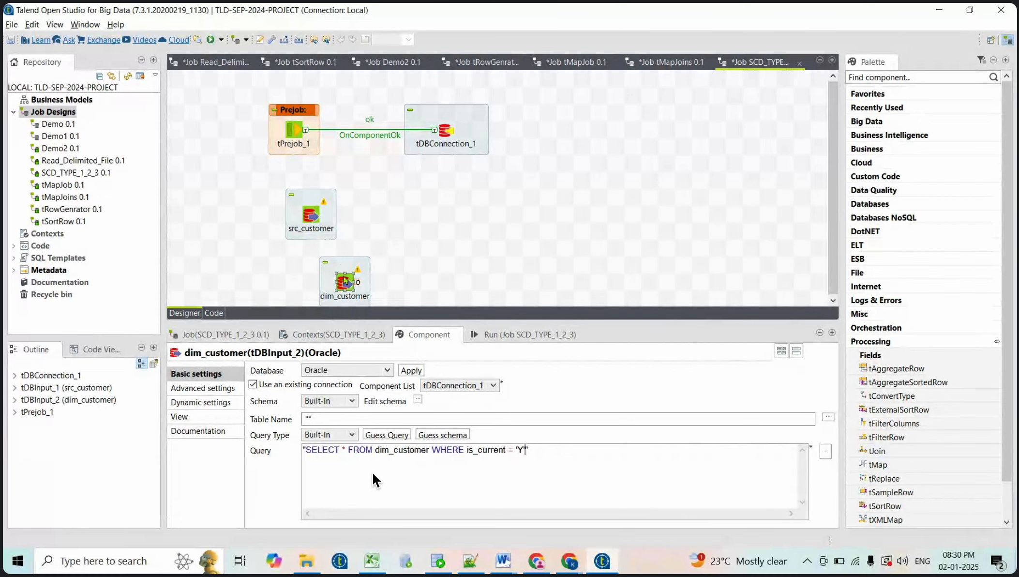
Add a tMap_1 component and connect src_customer to it as the main flow
click(417, 222)
text(tm)
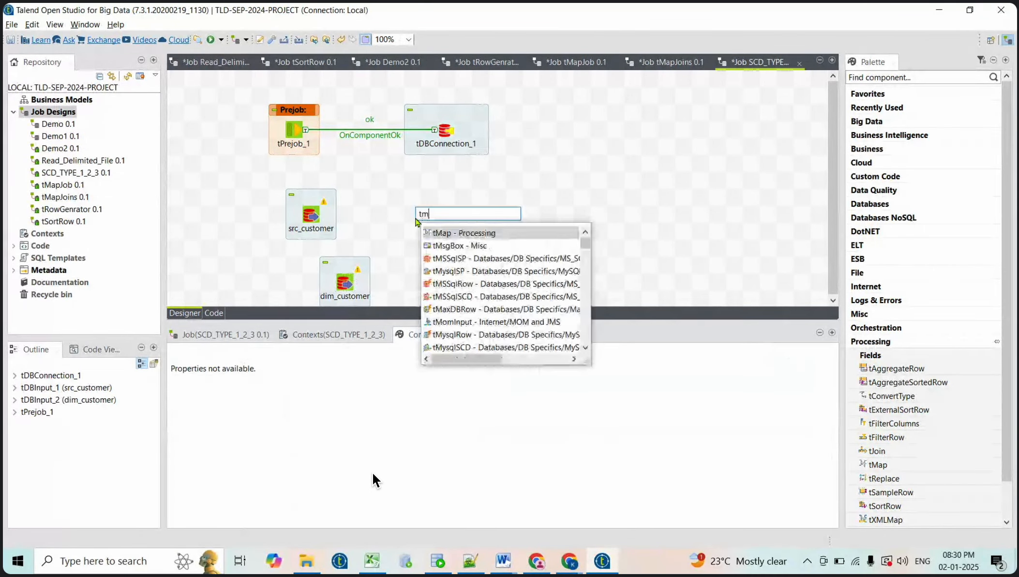
text(ap)
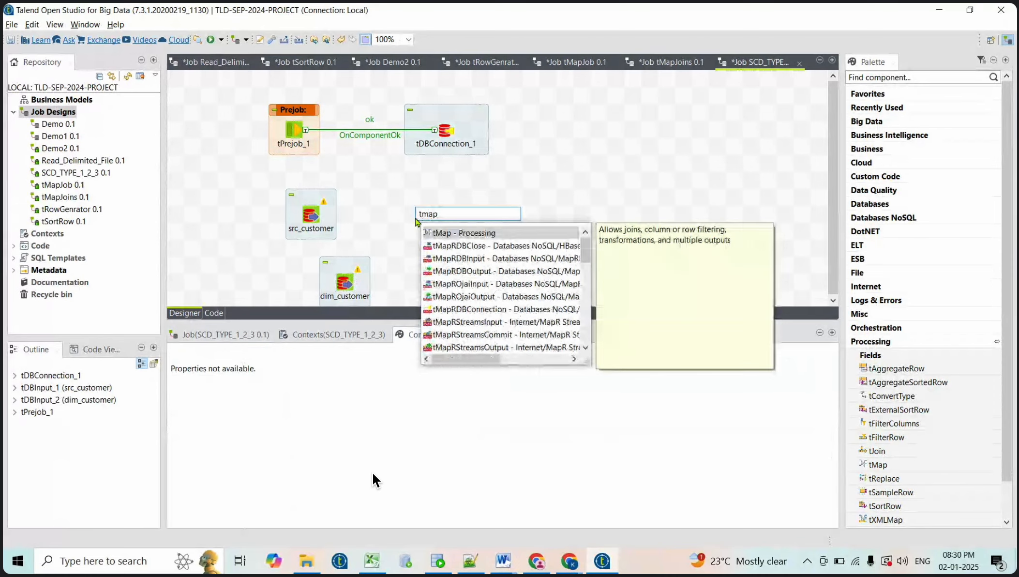
key(Return)
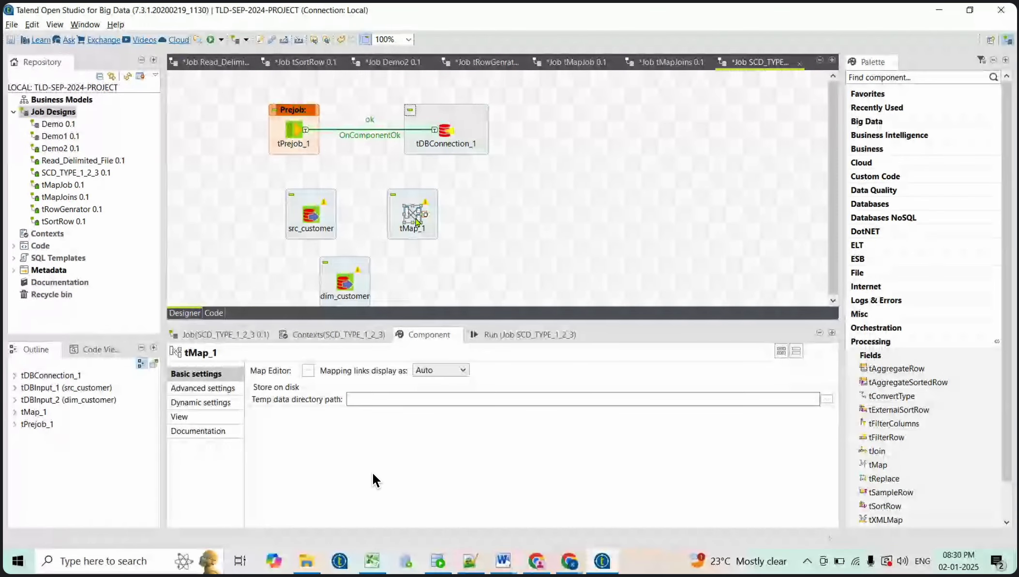
right_click(311, 216)
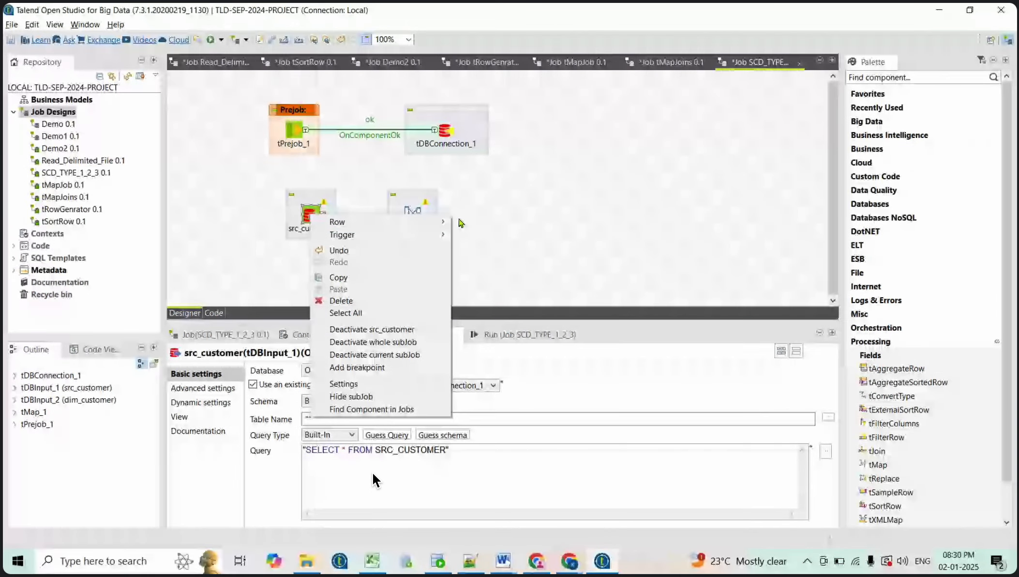
click(461, 223)
click(417, 217)
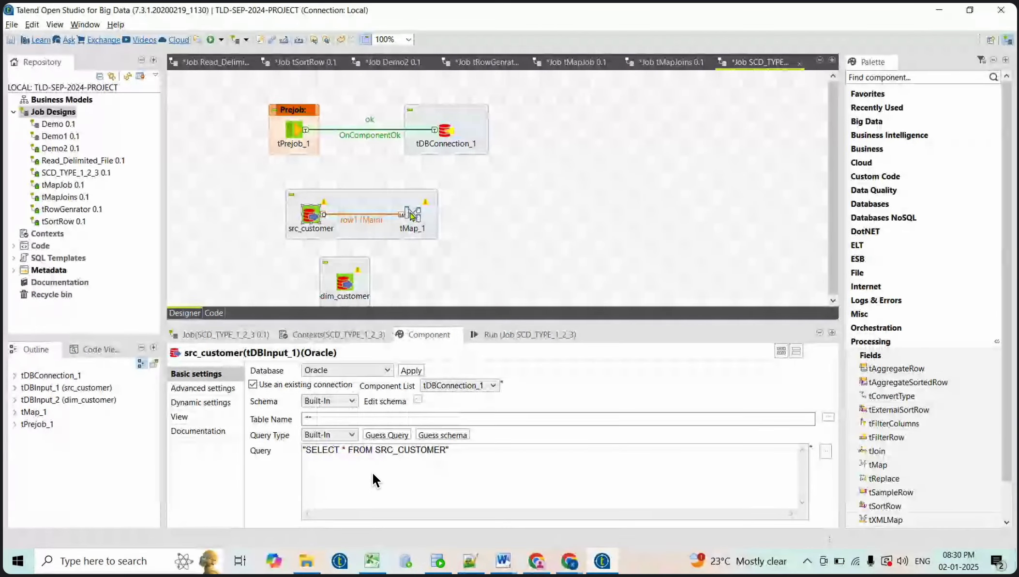
Connect dim_customer to tMap_1 as the row2 lookup flow
right_click(347, 281)
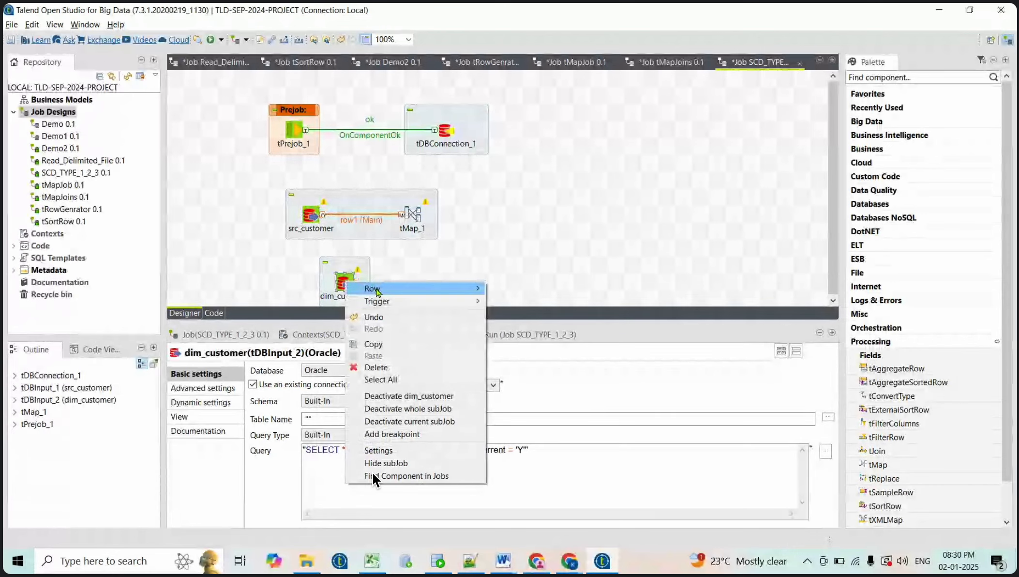
mouse_move(377, 290)
click(517, 288)
click(518, 281)
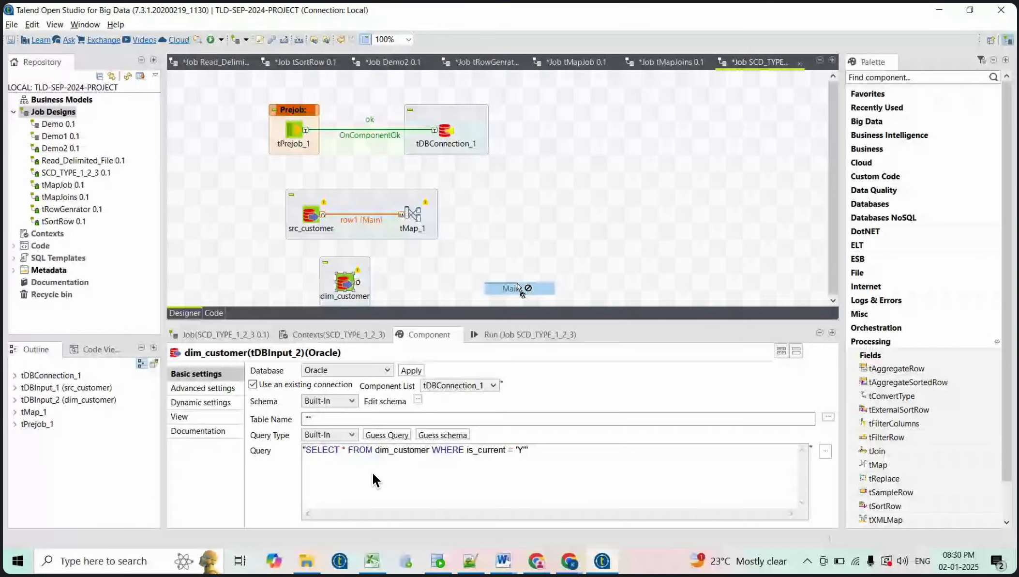
key(Escape)
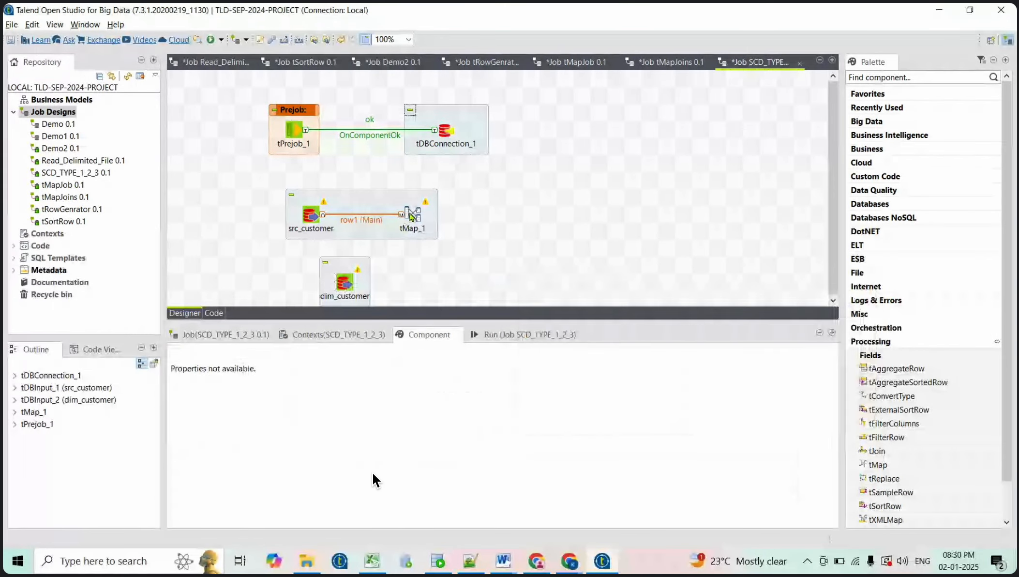
click(344, 282)
right_click(344, 281)
mouse_move(474, 286)
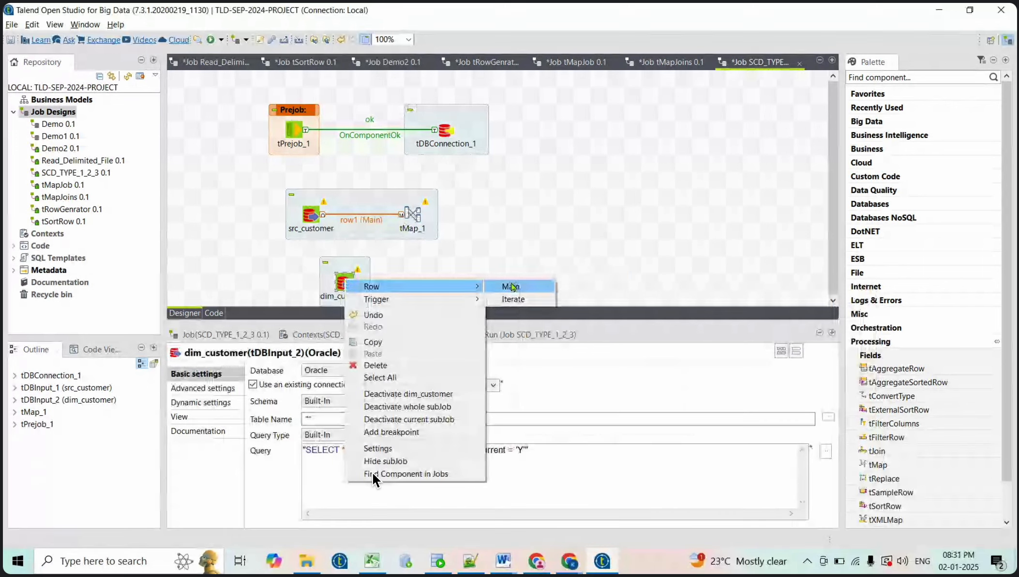
click(513, 286)
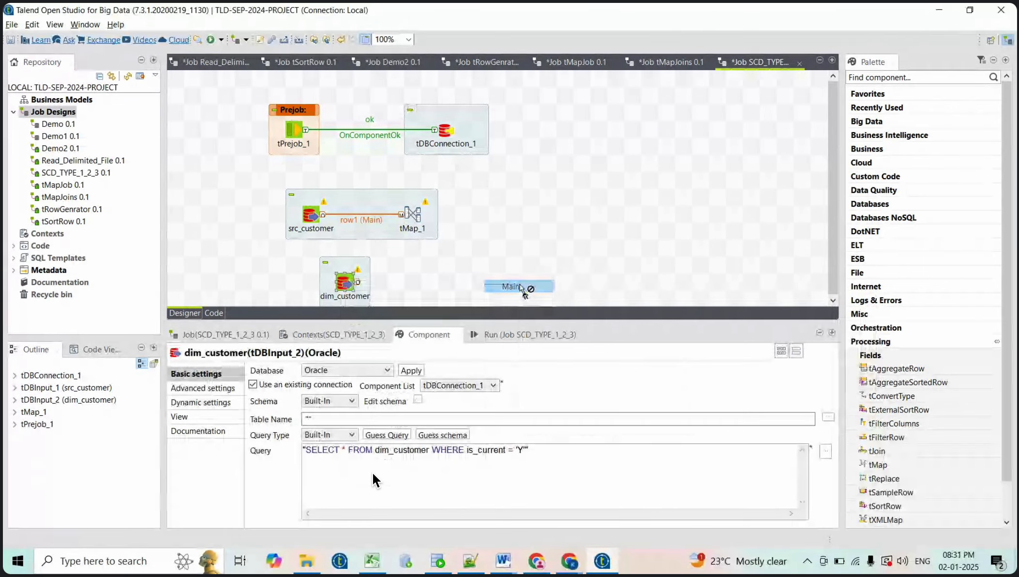
click(414, 220)
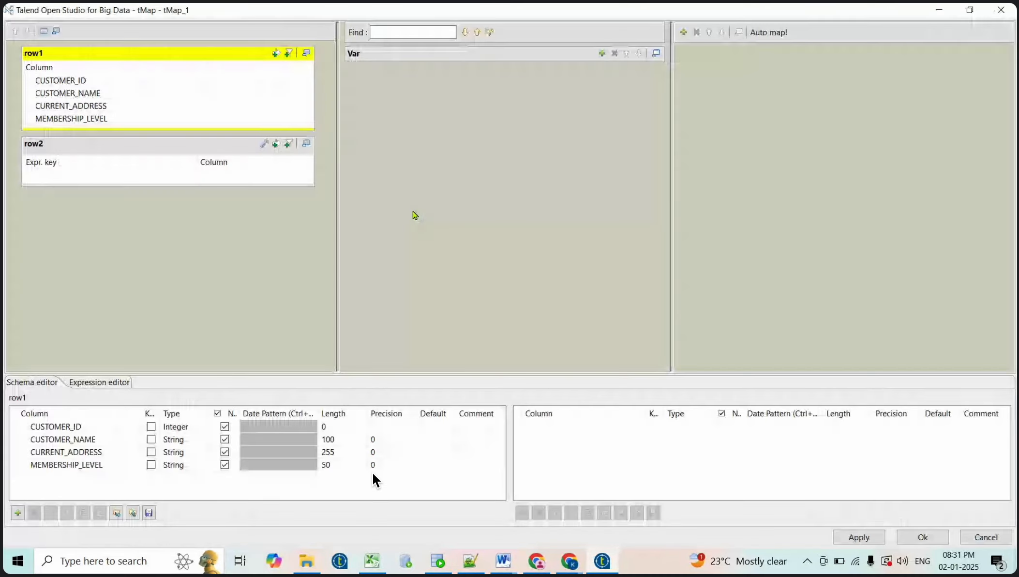
Close the tMap editor unchanged and delete the row2 lookup link
click(998, 537)
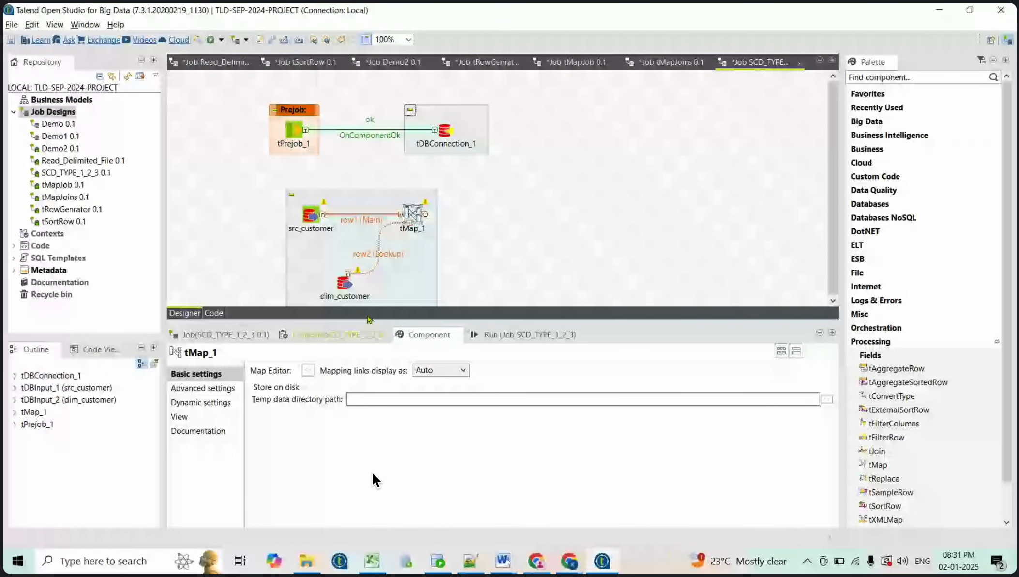
click(387, 258)
key(Delete)
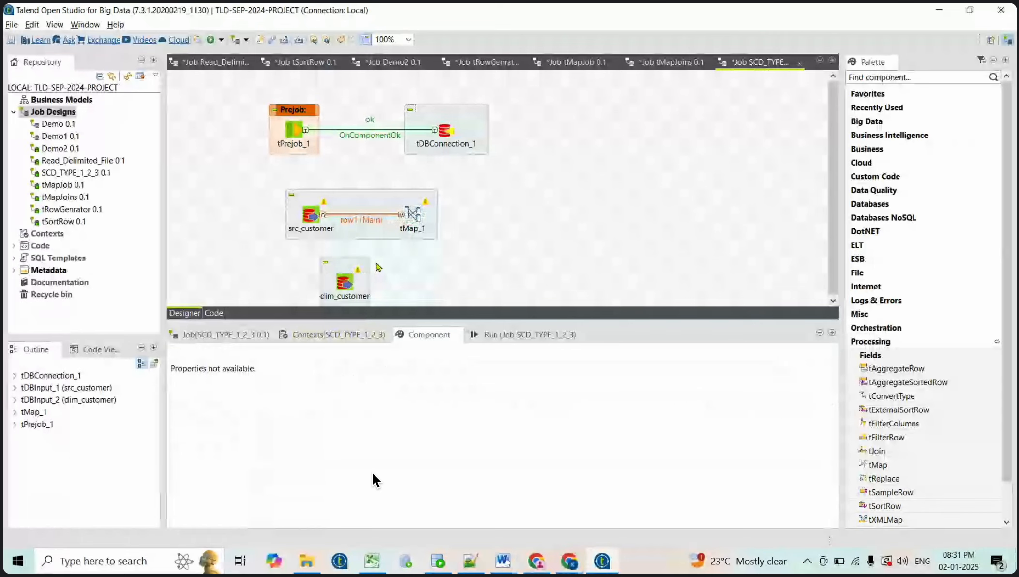
Guess dim_customer's schema from its database table
click(347, 283)
click(463, 435)
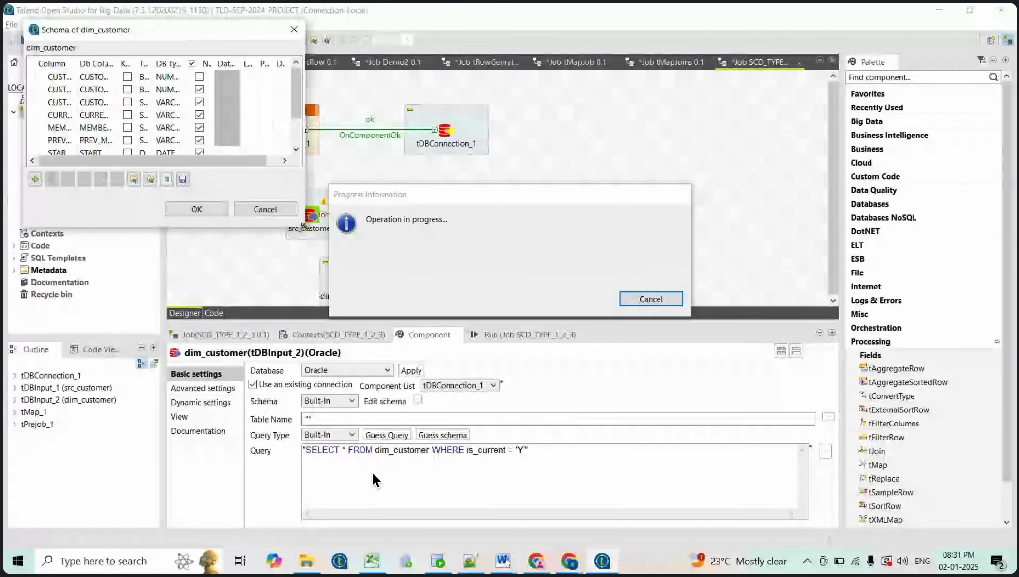
drag(437, 331, 552, 379)
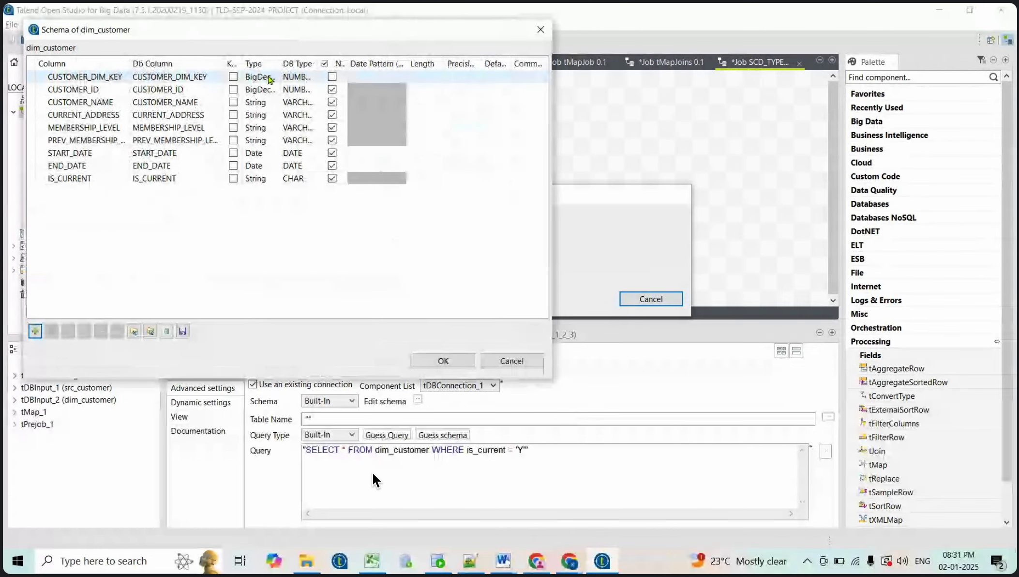
Set CUSTOMER_DIM_KEY and CUSTOMER_ID to type int and save the dim_customer schema
click(271, 77)
click(285, 77)
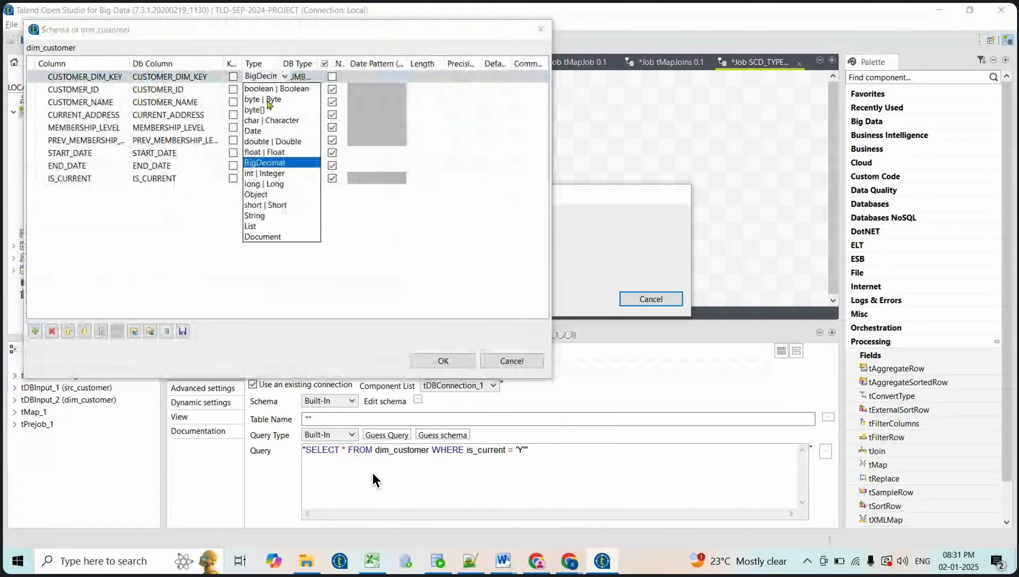
click(267, 174)
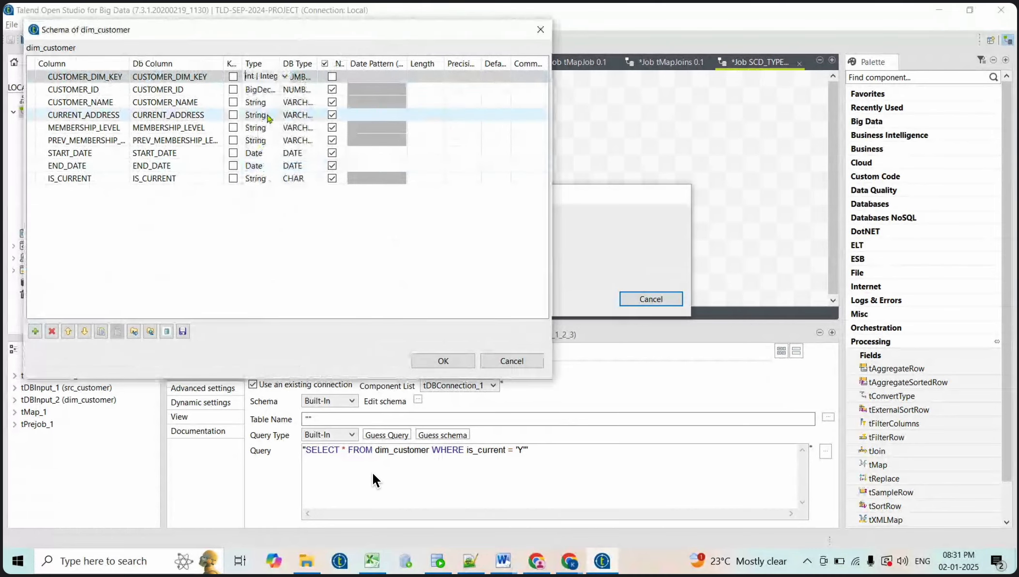
click(269, 89)
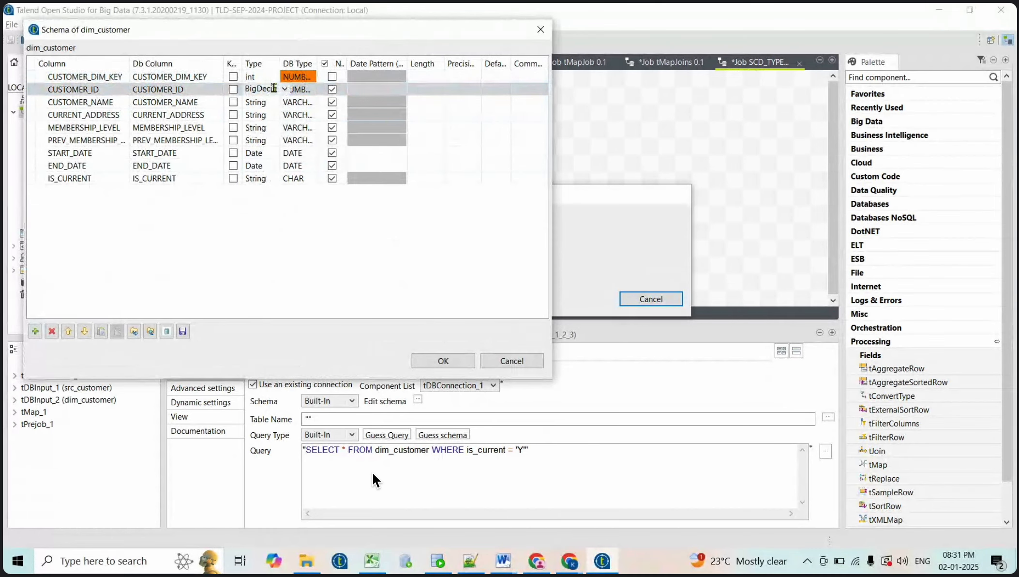
click(282, 90)
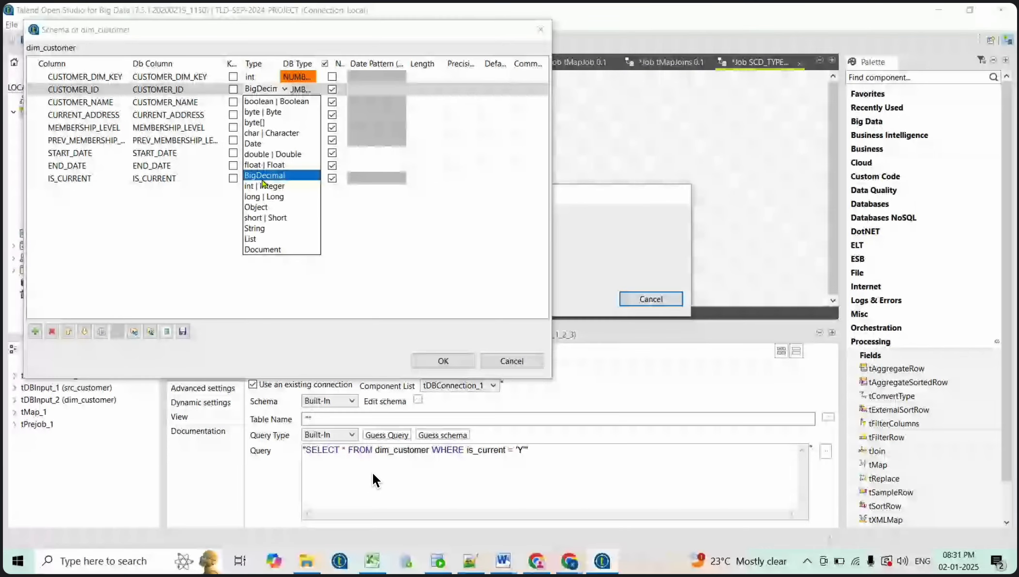
click(264, 183)
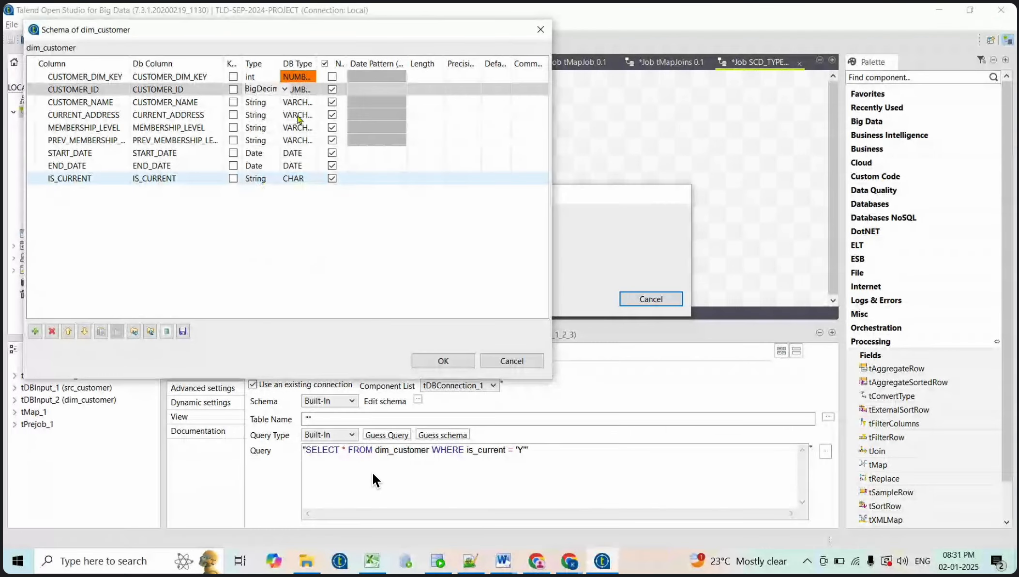
click(285, 89)
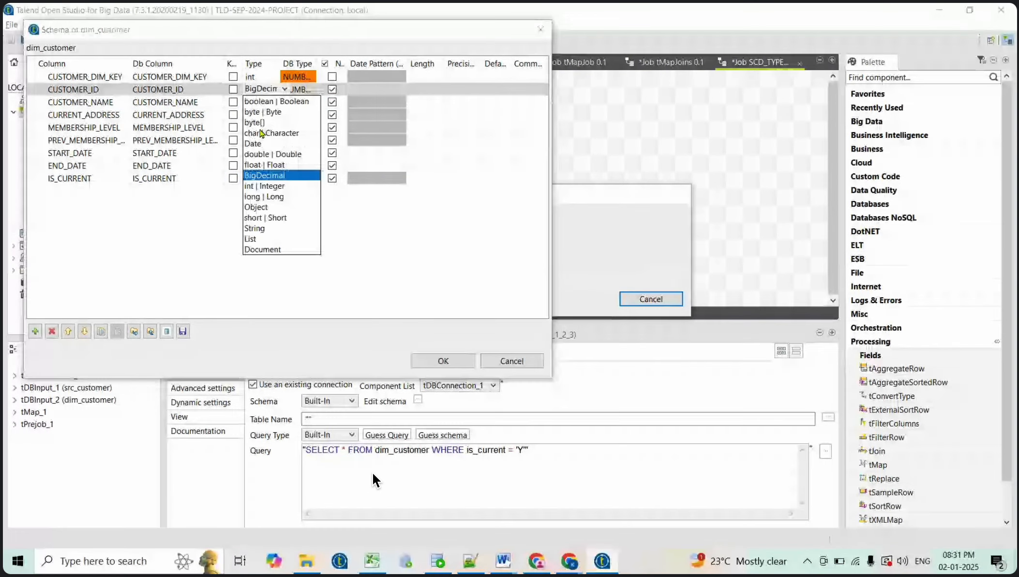
click(261, 186)
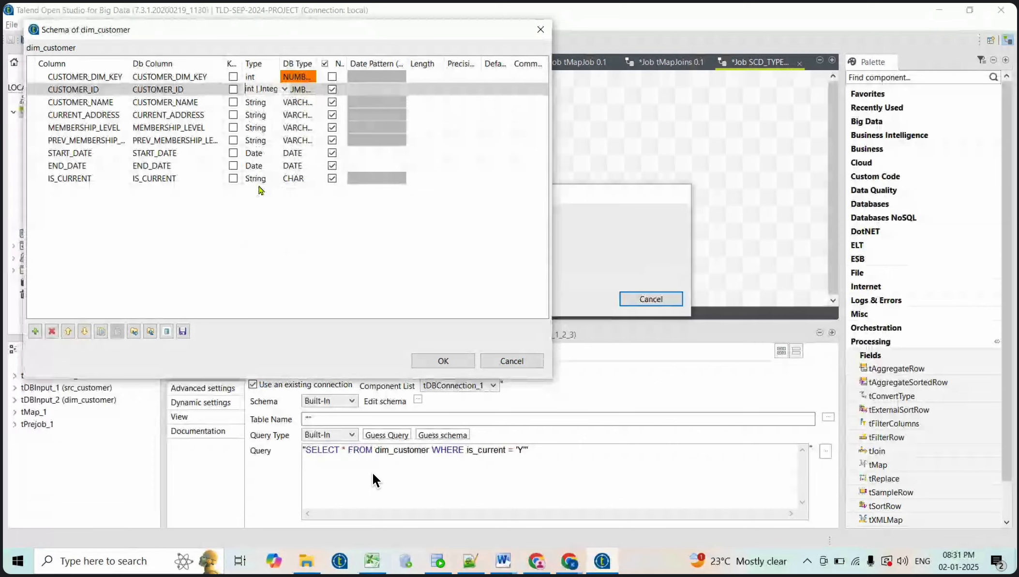
click(74, 92)
click(430, 361)
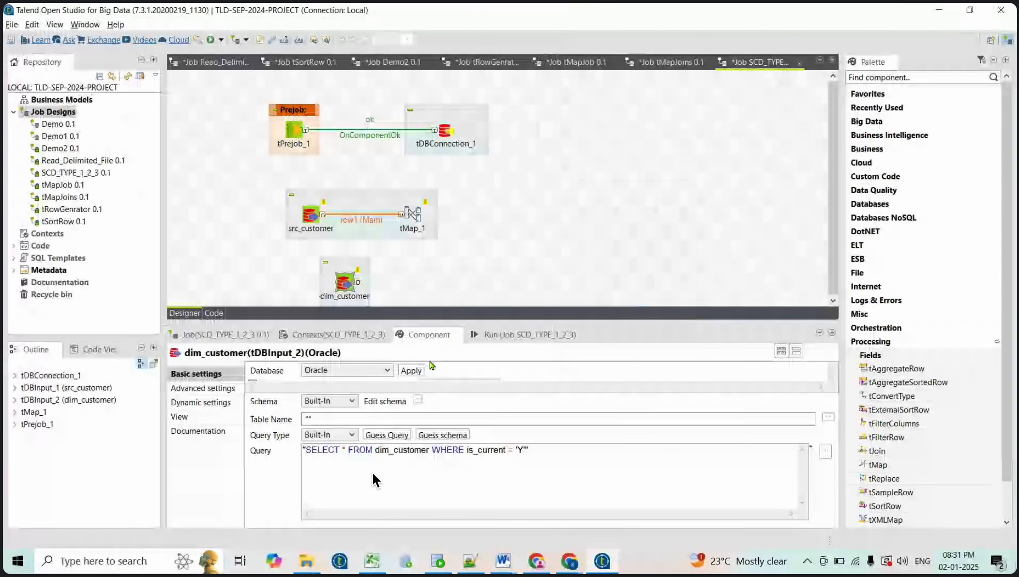
Relink dim_customer into tMap_1 and join row2 to row1 on CUSTOMER_ID
drag(357, 282, 417, 223)
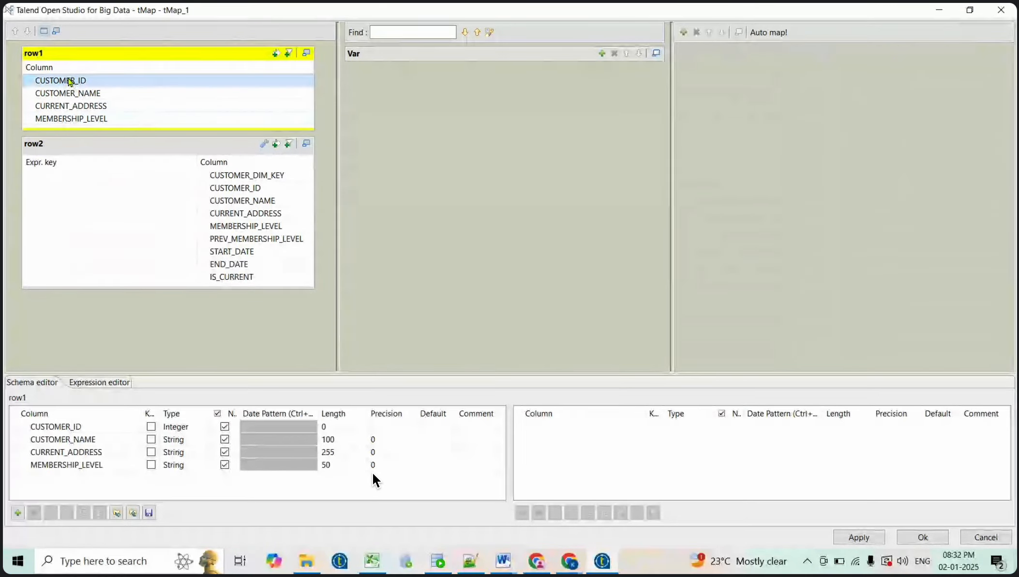
drag(68, 80, 167, 192)
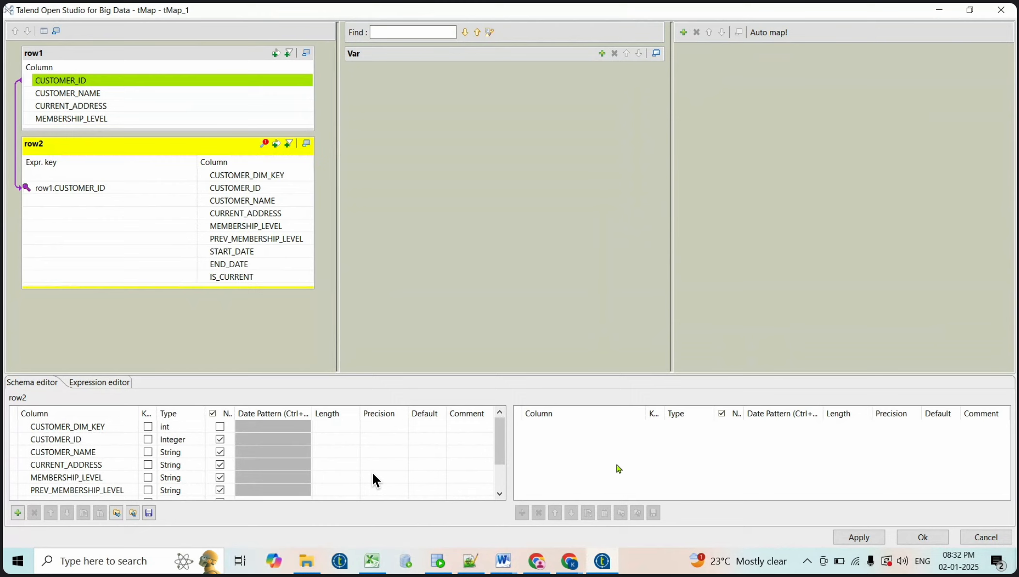
click(499, 563)
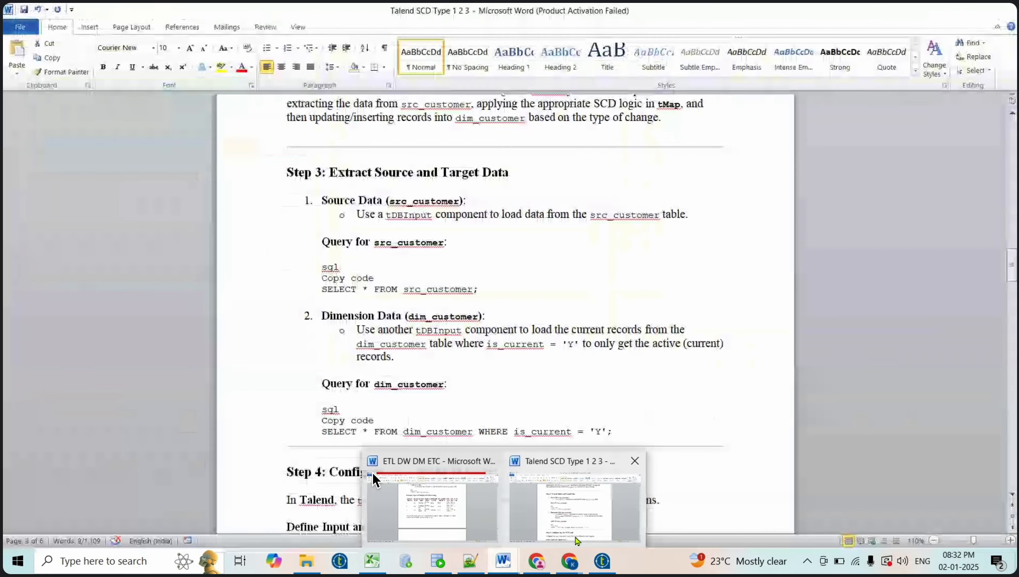
click(374, 480)
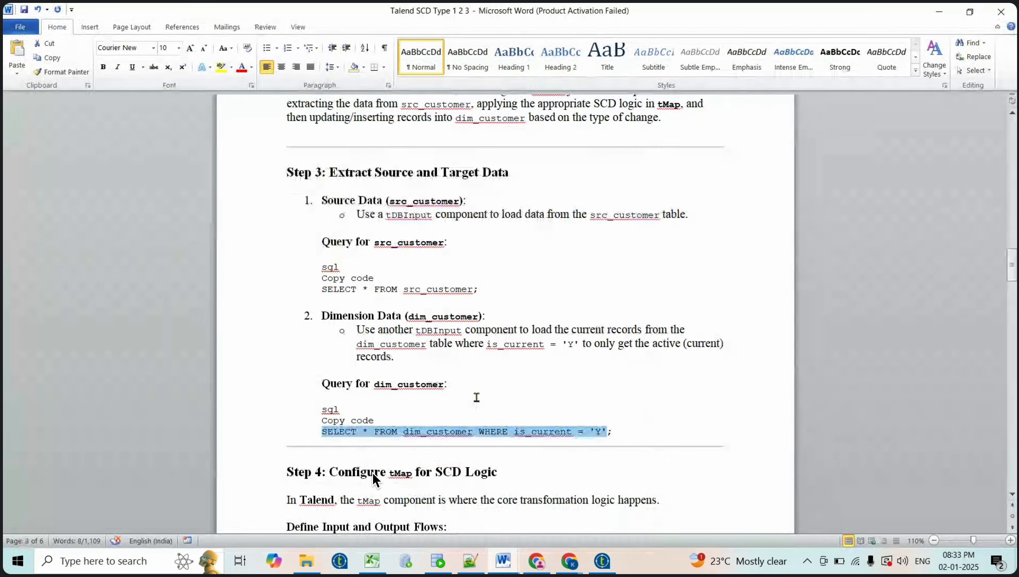
scroll(460, 368, down, 1)
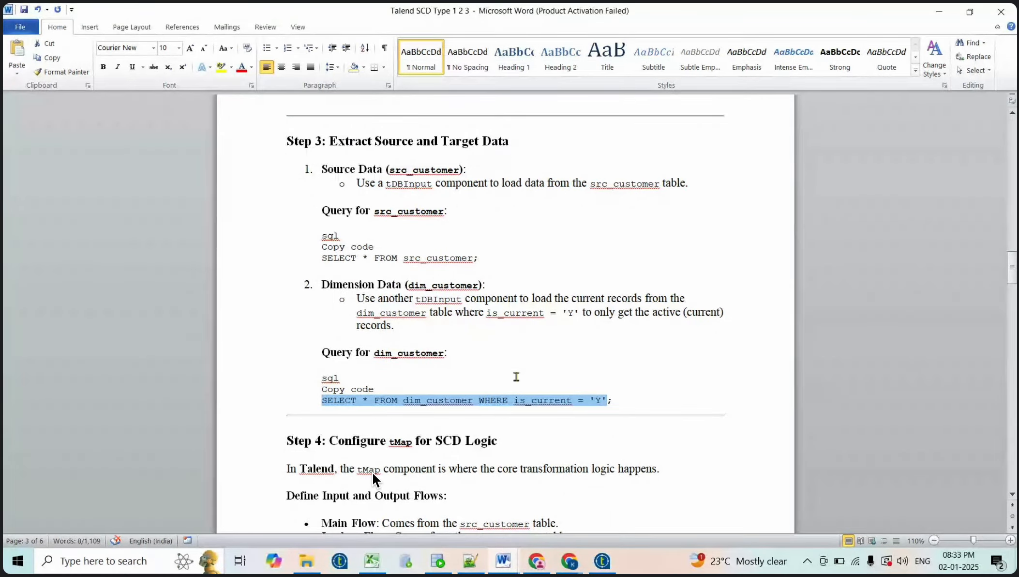
scroll(516, 376, down, 2)
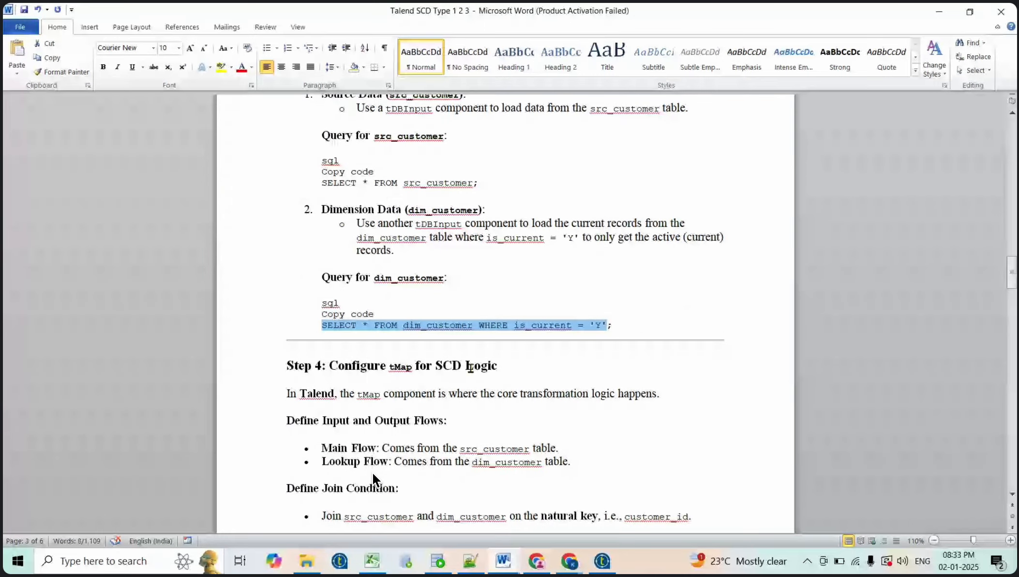
scroll(540, 367, down, 1)
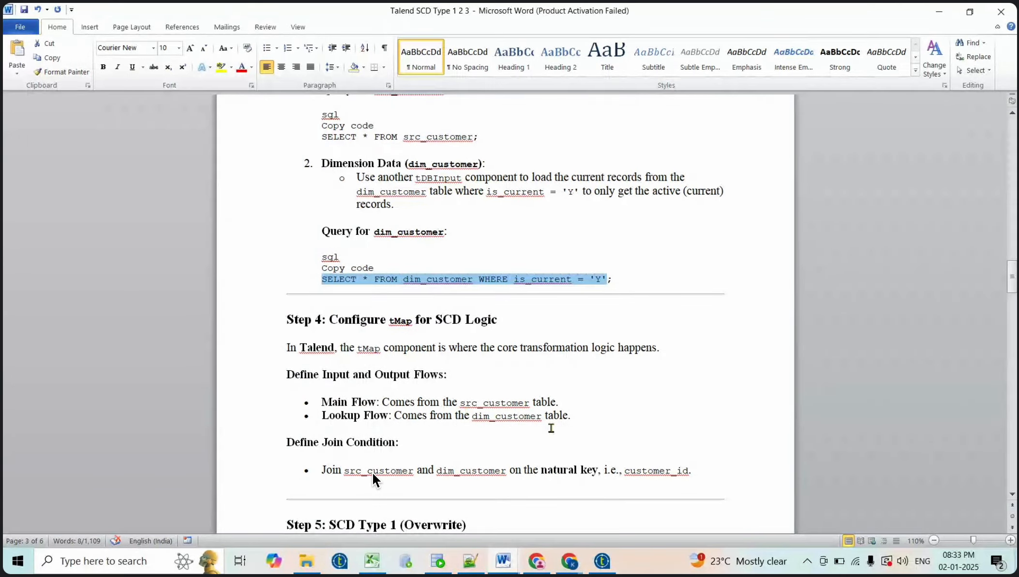
scroll(551, 428, down, 3)
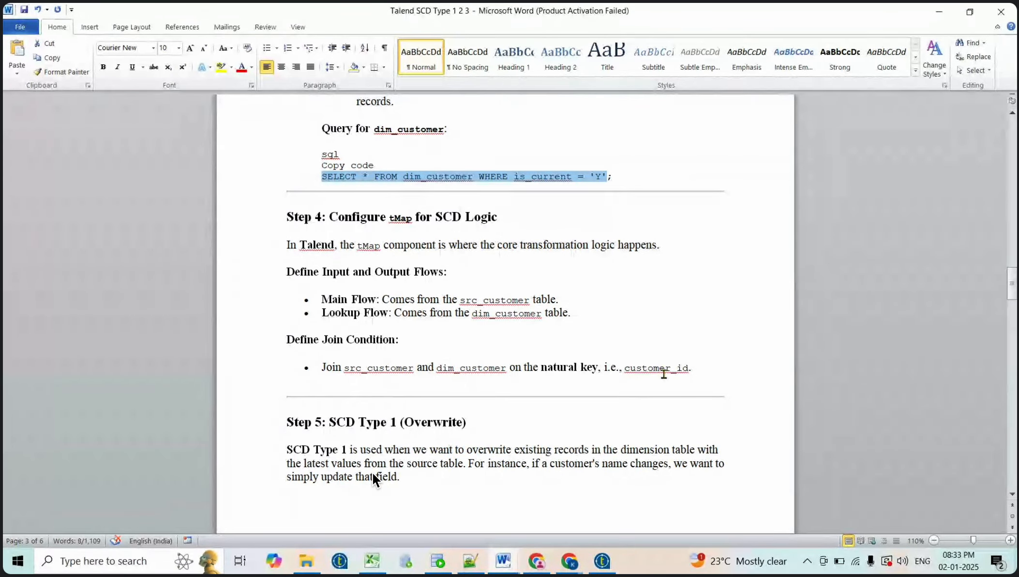
scroll(663, 373, down, 2)
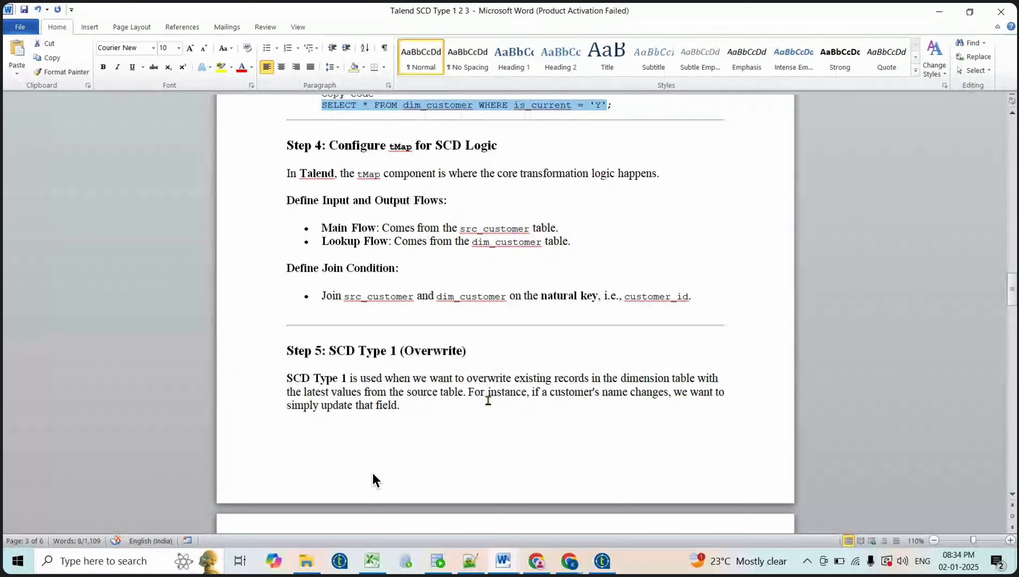
Scroll to 'Condition for Type 1' and select the row1.customer_name != row2.customer_name line
scroll(372, 473, down, 5)
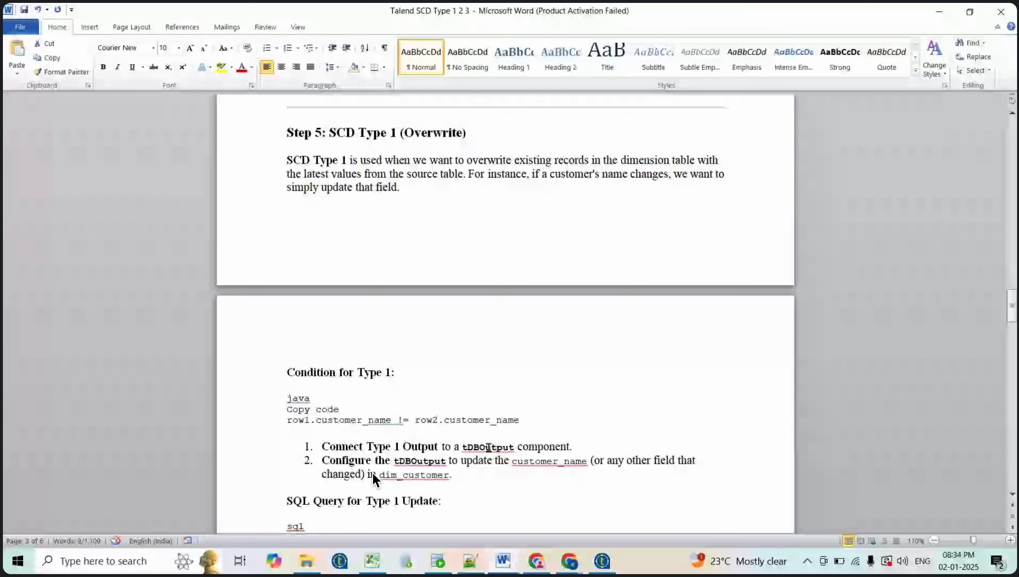
scroll(372, 472, down, 2)
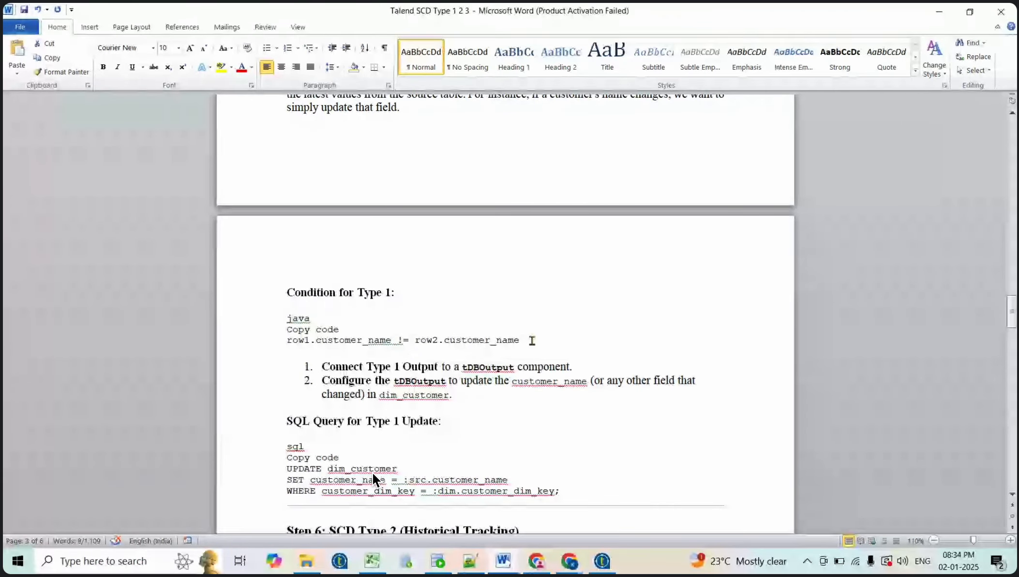
drag(532, 340, 286, 341)
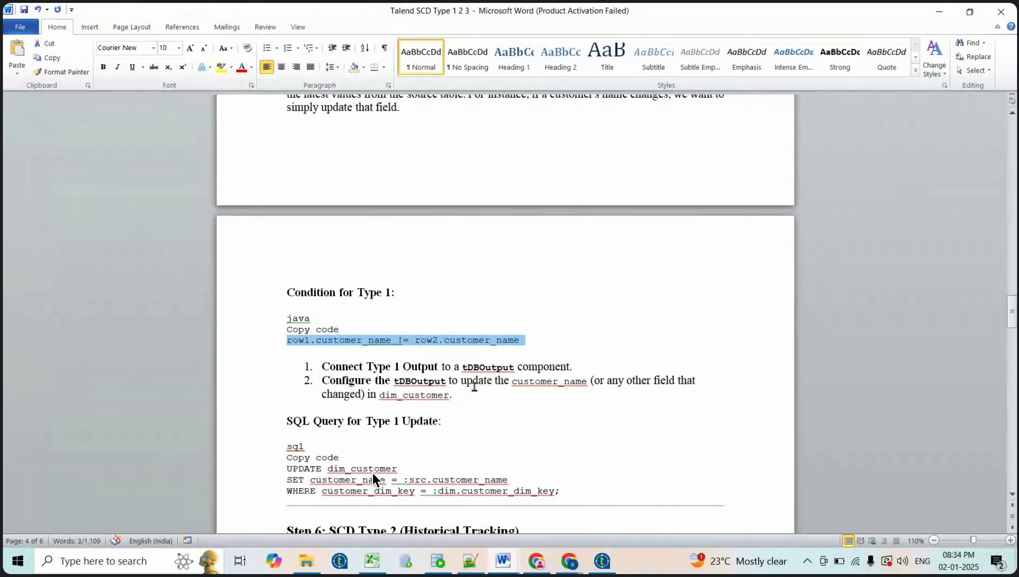
Add an output table named NEW_RECORDS to tMap_1 and enlarge it
click(605, 564)
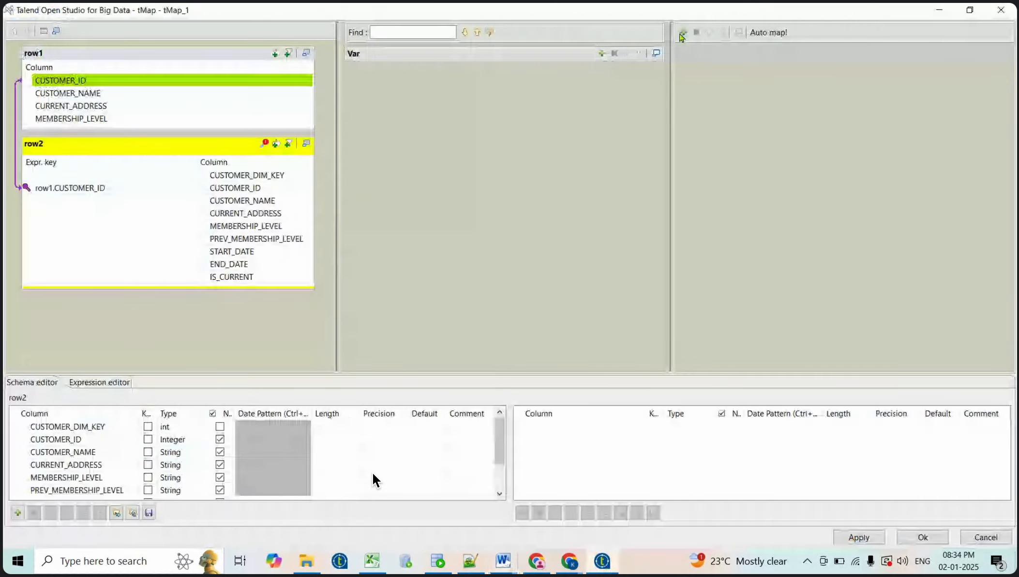
click(683, 33)
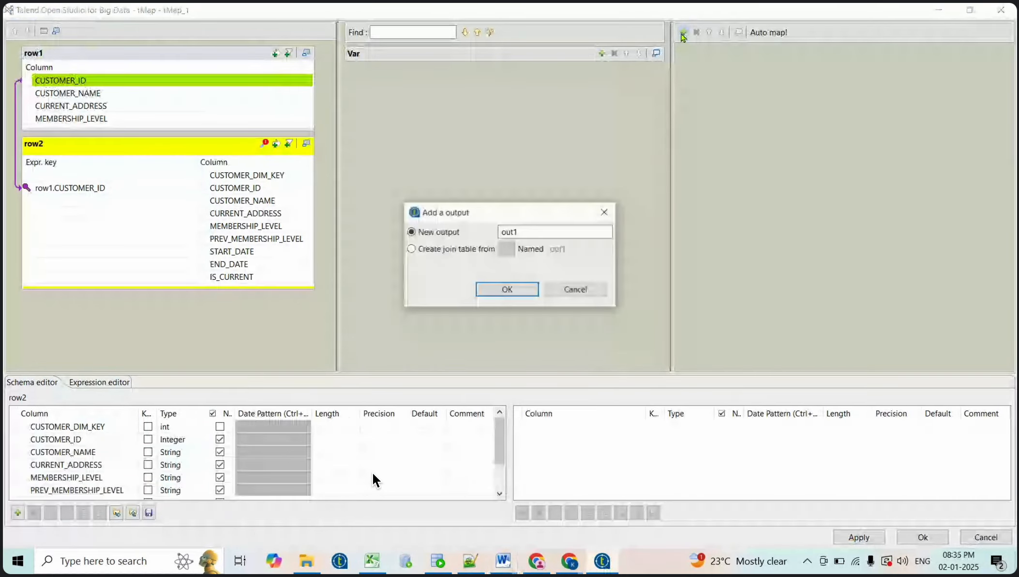
double_click(527, 232)
key(BackSpace)
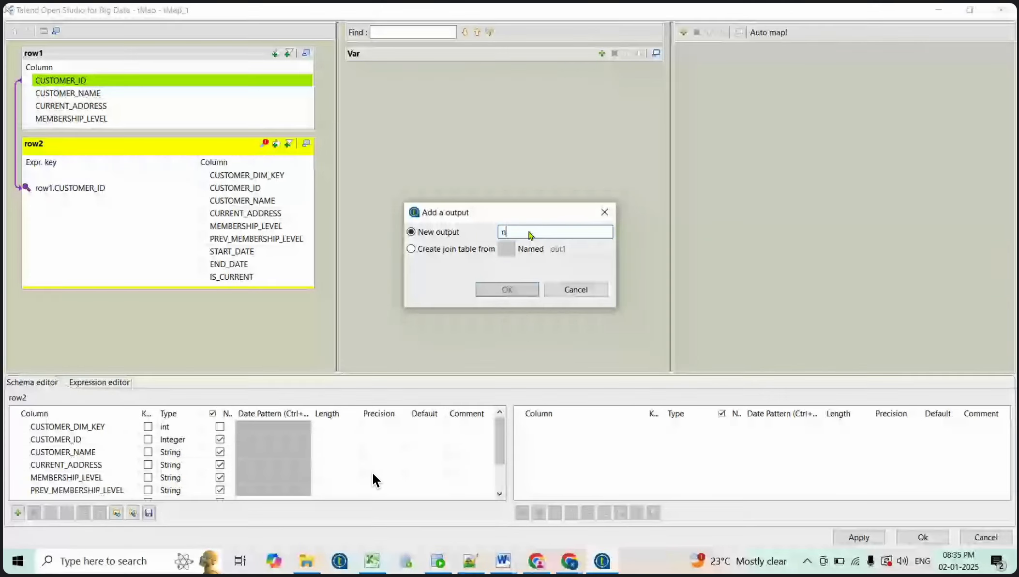
text(N)
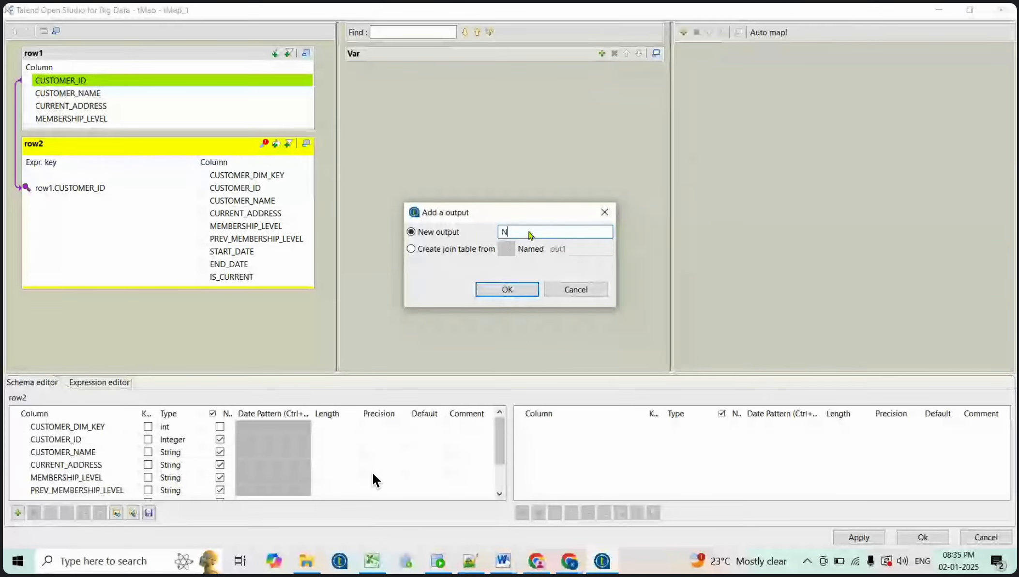
text(EW_)
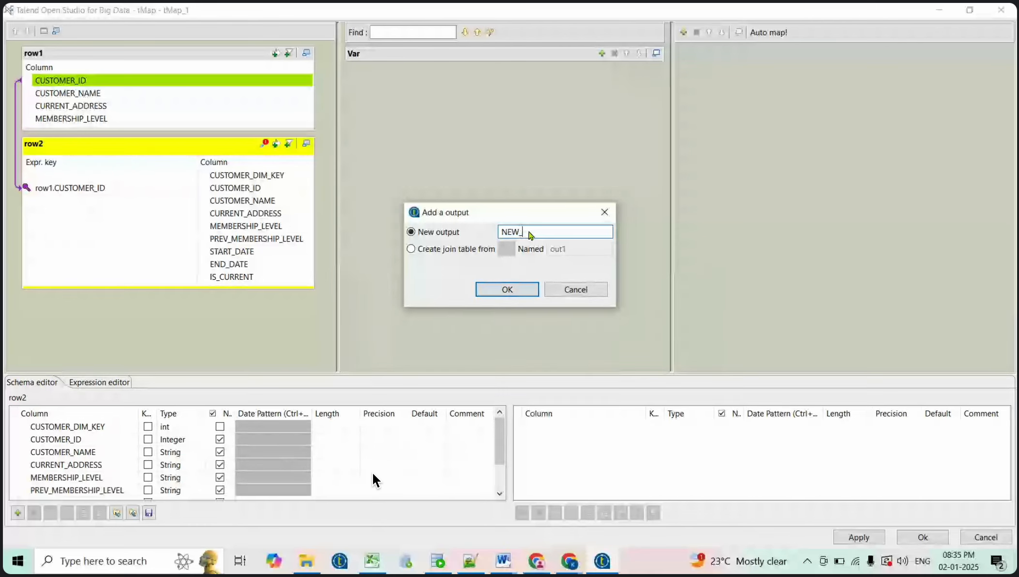
text(RECORDS)
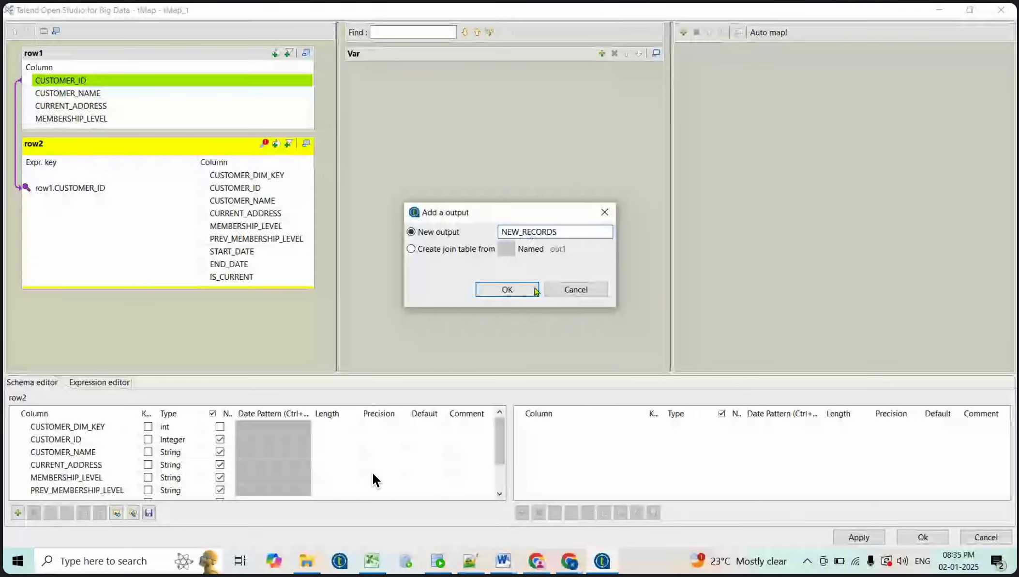
click(531, 293)
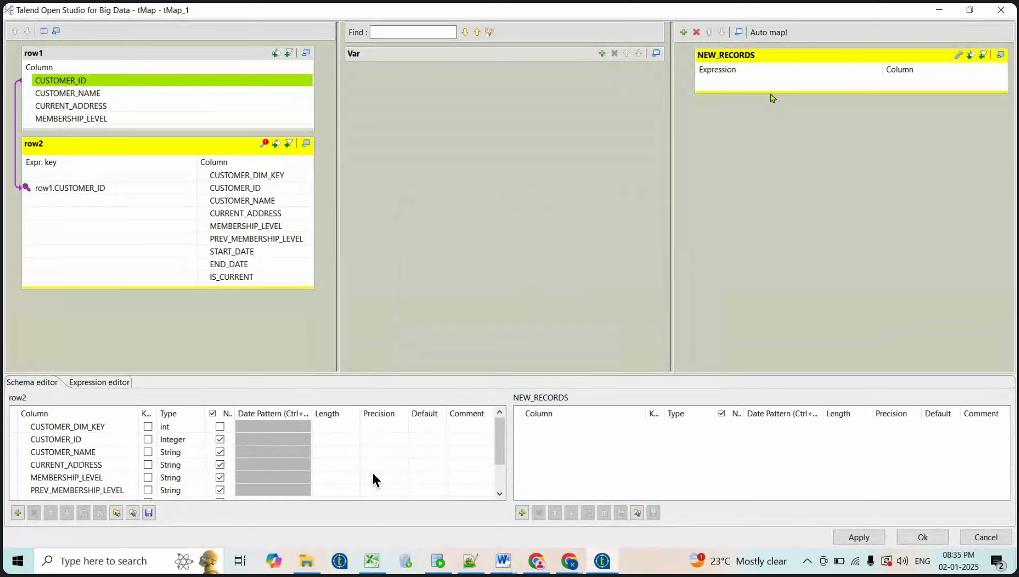
drag(771, 91, 787, 196)
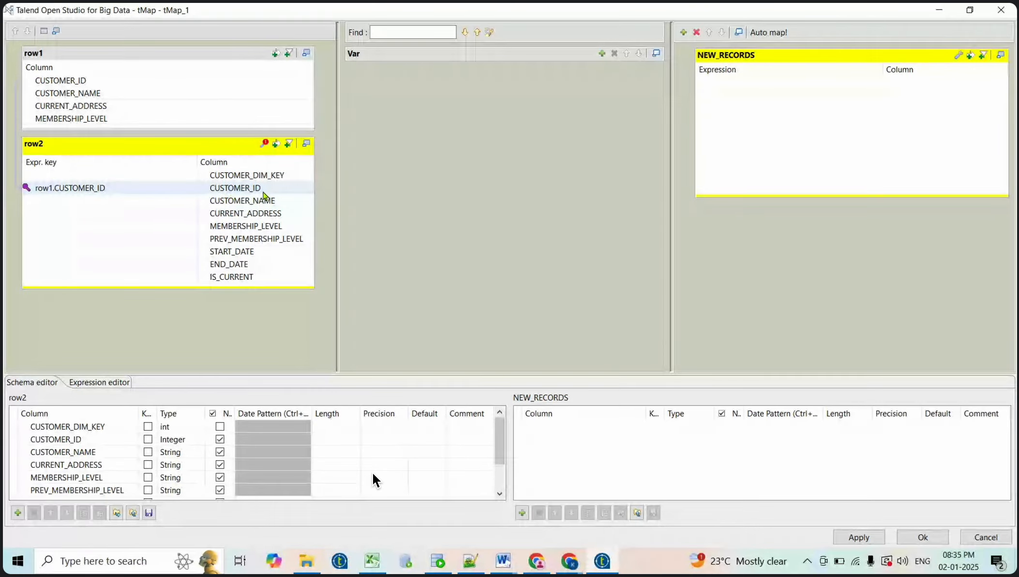
Map row1's CUSTOMER_ID, CUSTOMER_NAME, CURRENT_ADDRESS and MEMBERSHIP_LEVEL into NEW_RECORDS, then show row2's join settings
click(123, 82)
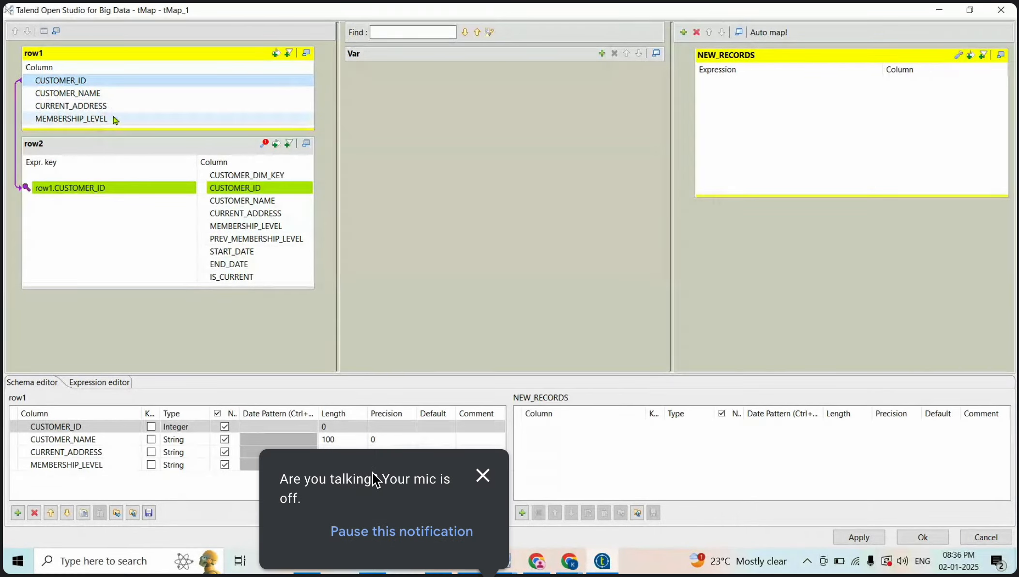
shift+click(114, 121)
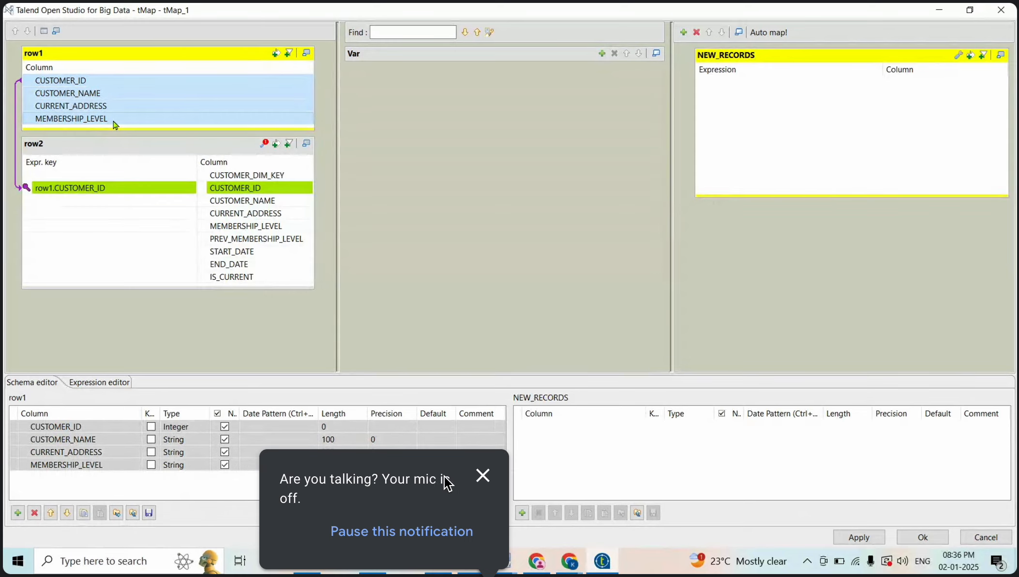
click(476, 476)
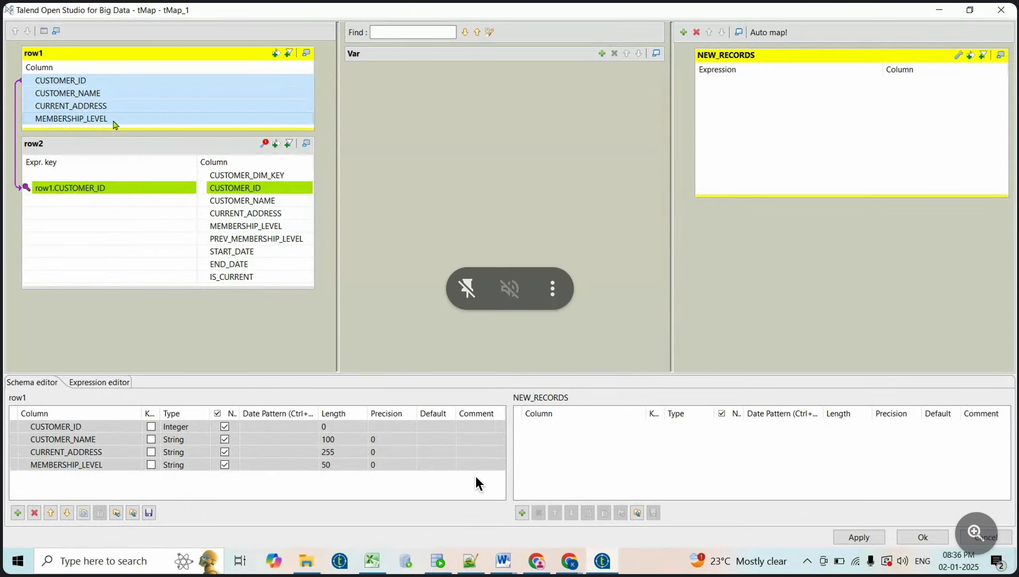
drag(207, 84, 877, 105)
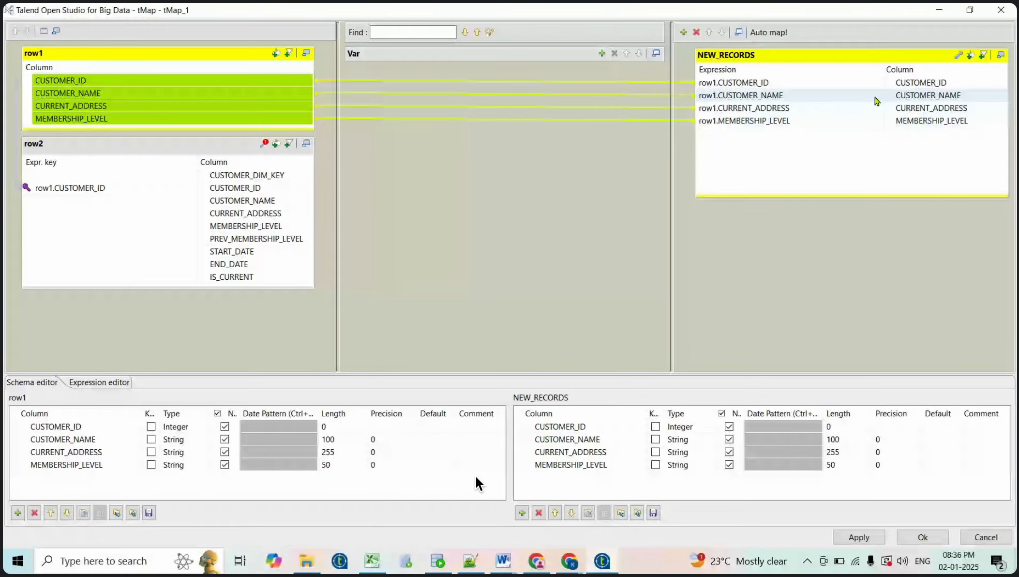
click(289, 143)
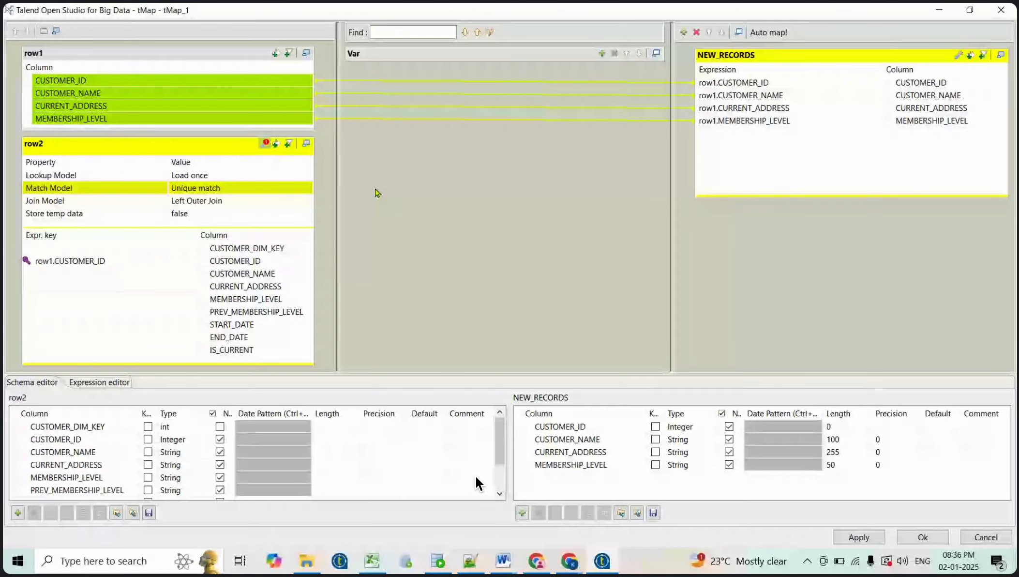
click(85, 81)
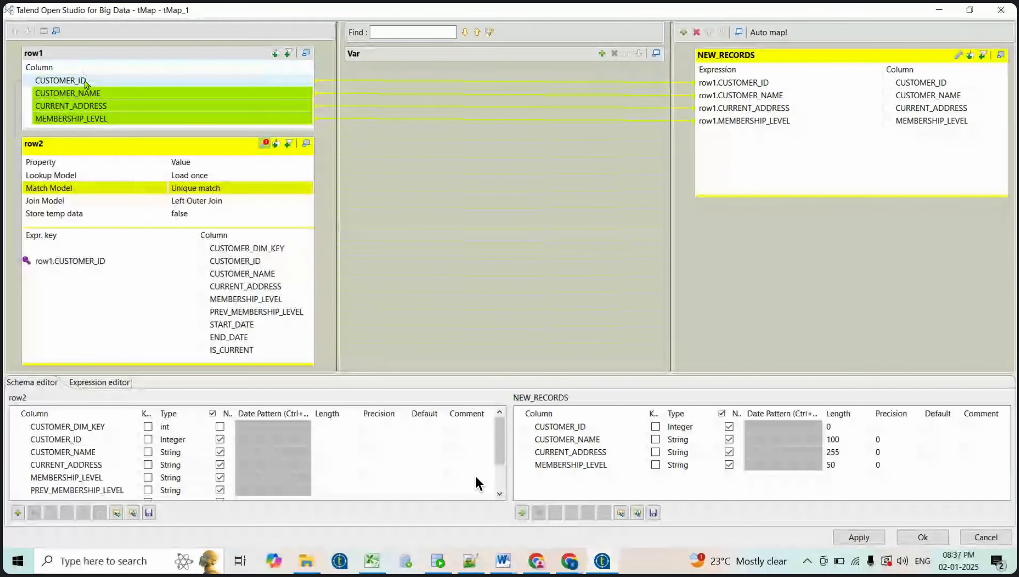
click(85, 81)
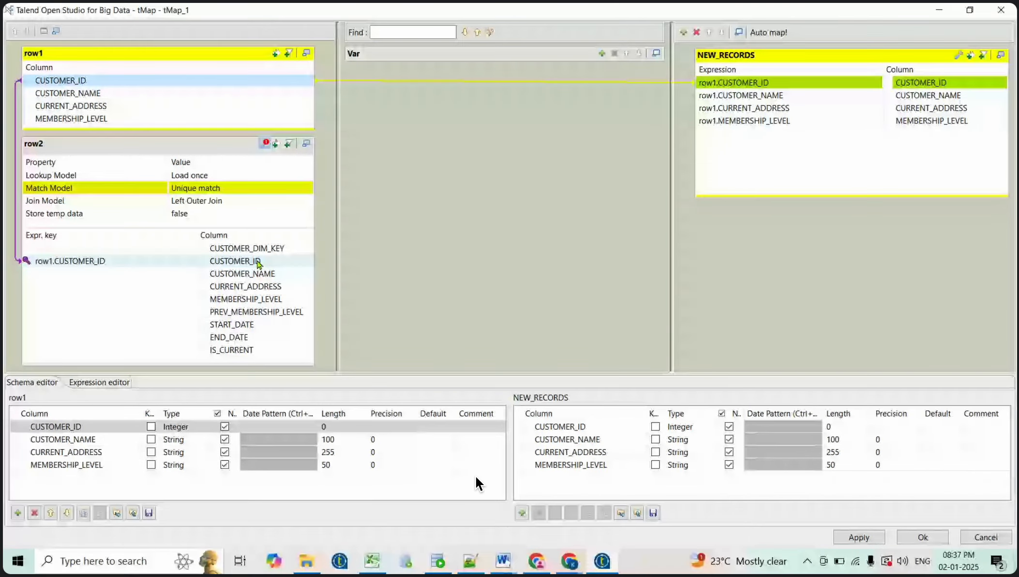
click(257, 261)
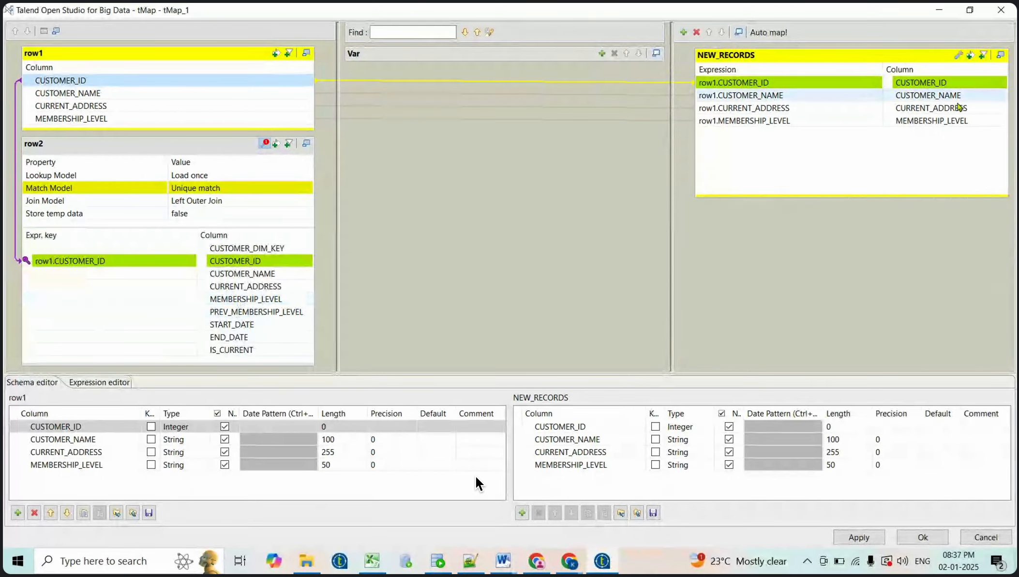
click(939, 122)
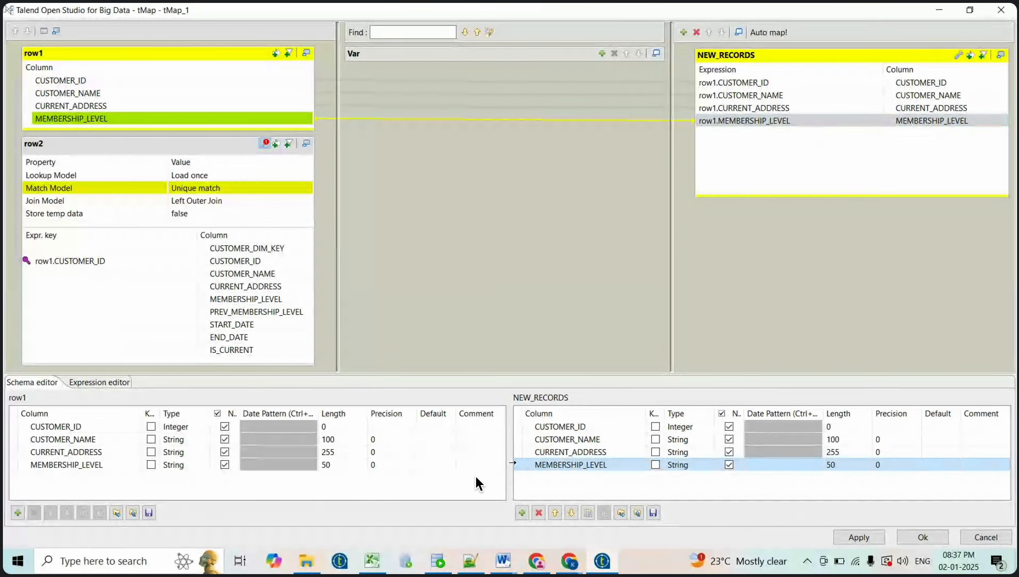
Replace MEMBERSHIP_LEVEL with row2's MEMBERSHIP_LEVEL and PREV_MEMBERSHIP_LEVEL columns, clearing their expressions
click(539, 512)
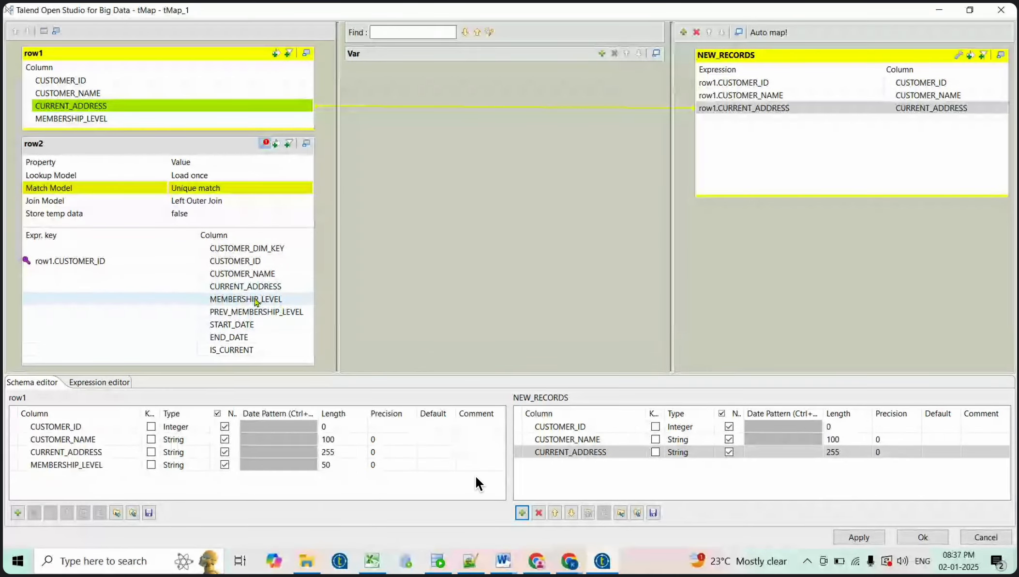
click(256, 301)
shift+click(259, 311)
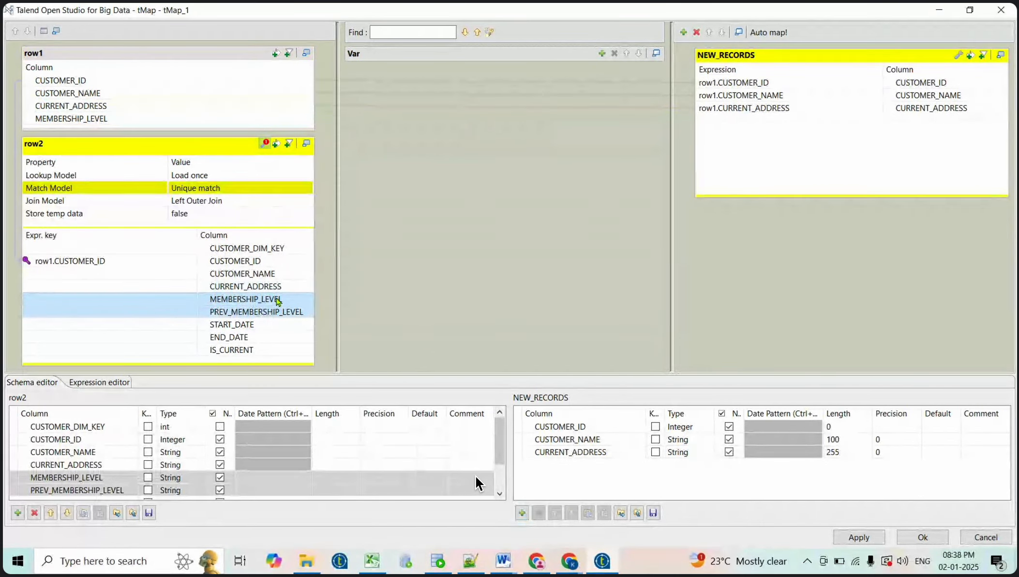
drag(278, 299, 924, 132)
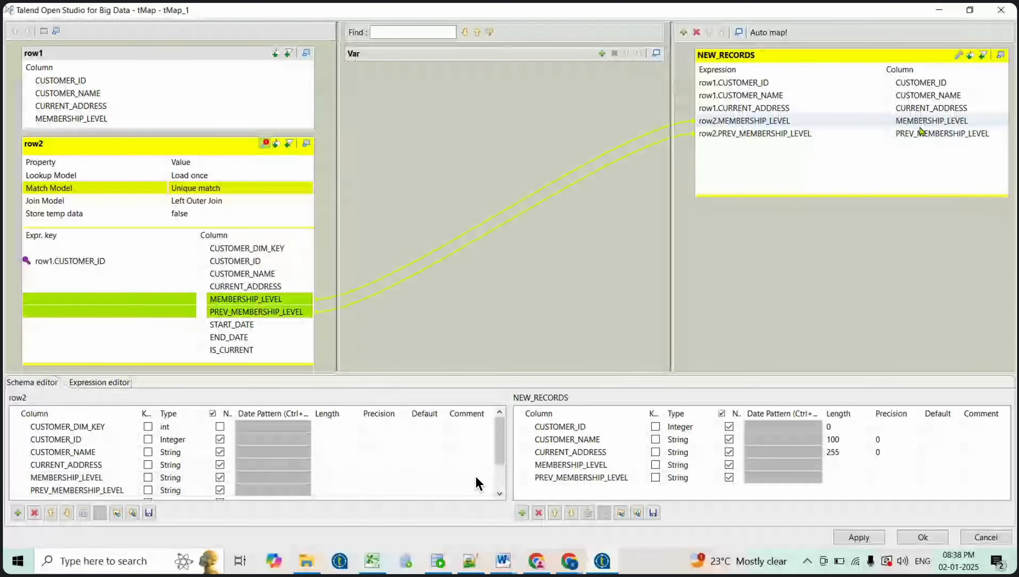
click(794, 126)
key(Delete)
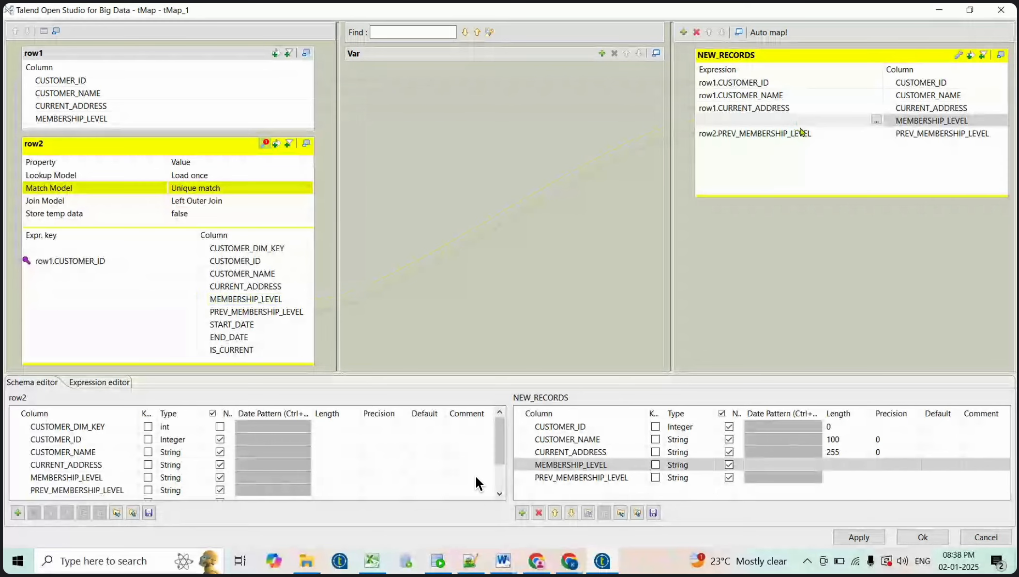
click(803, 133)
key(Delete)
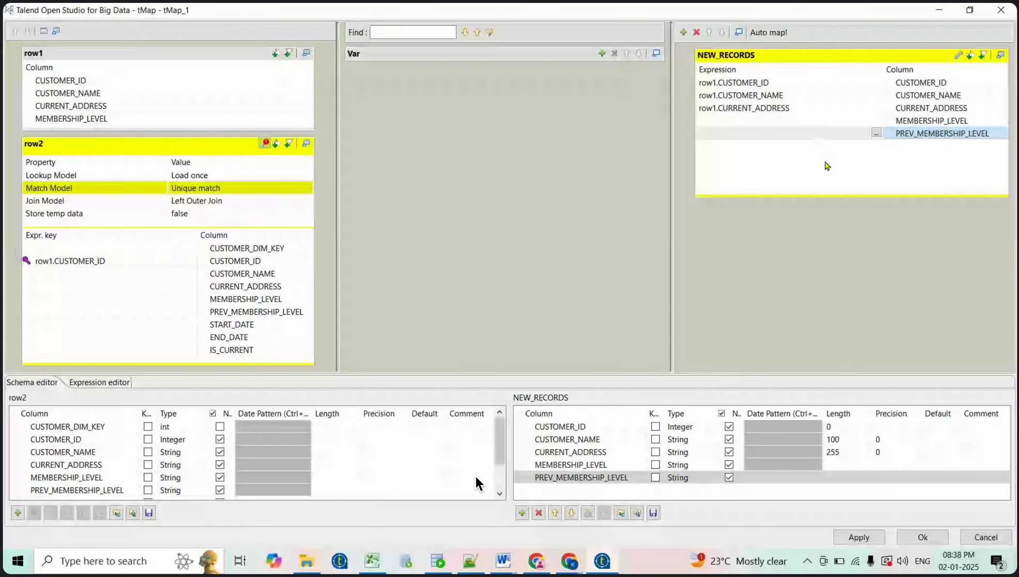
Add row2's START_DATE, END_DATE and IS_CURRENT to NEW_RECORDS with empty expressions
click(237, 324)
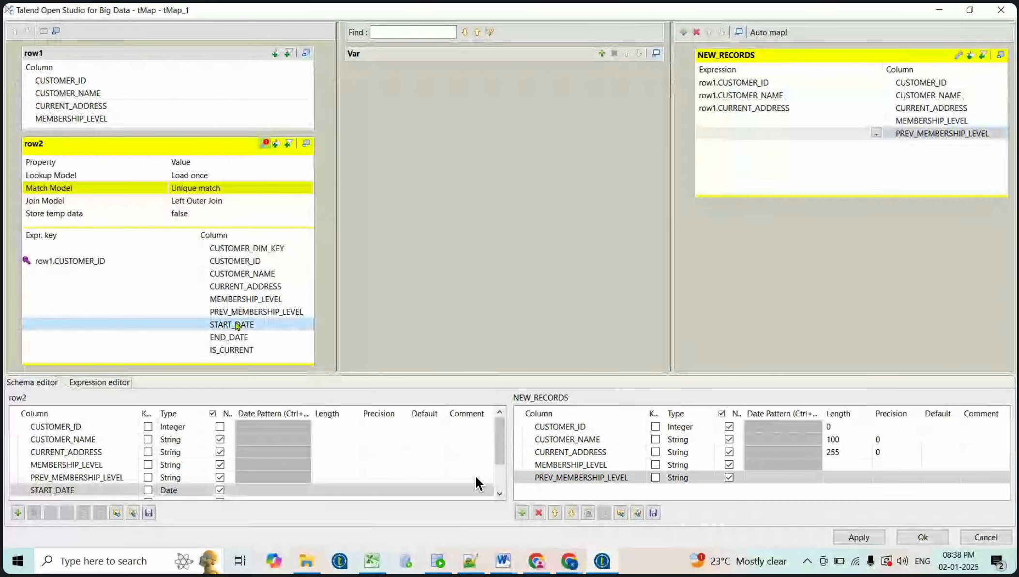
shift+click(233, 349)
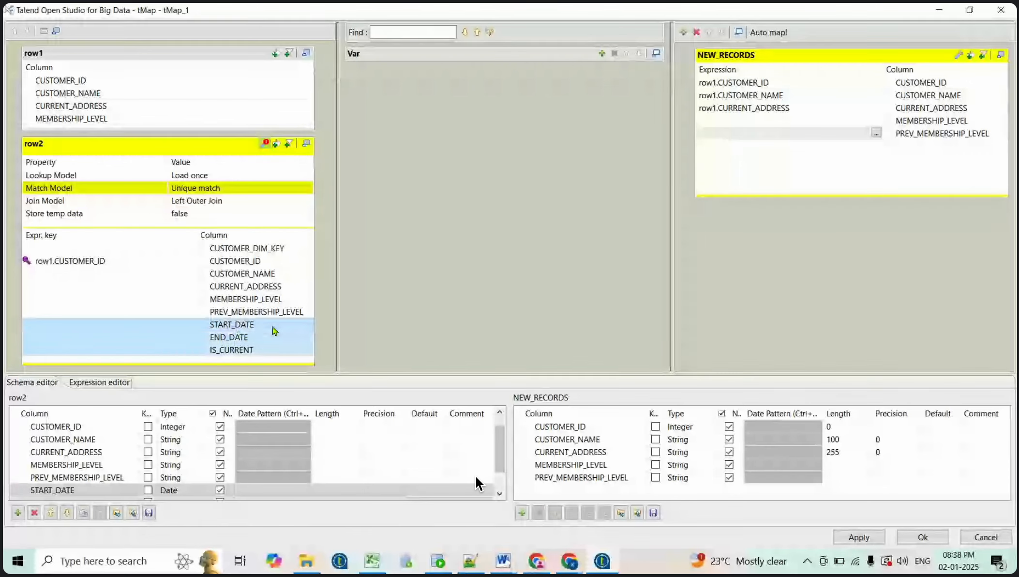
drag(268, 333, 951, 163)
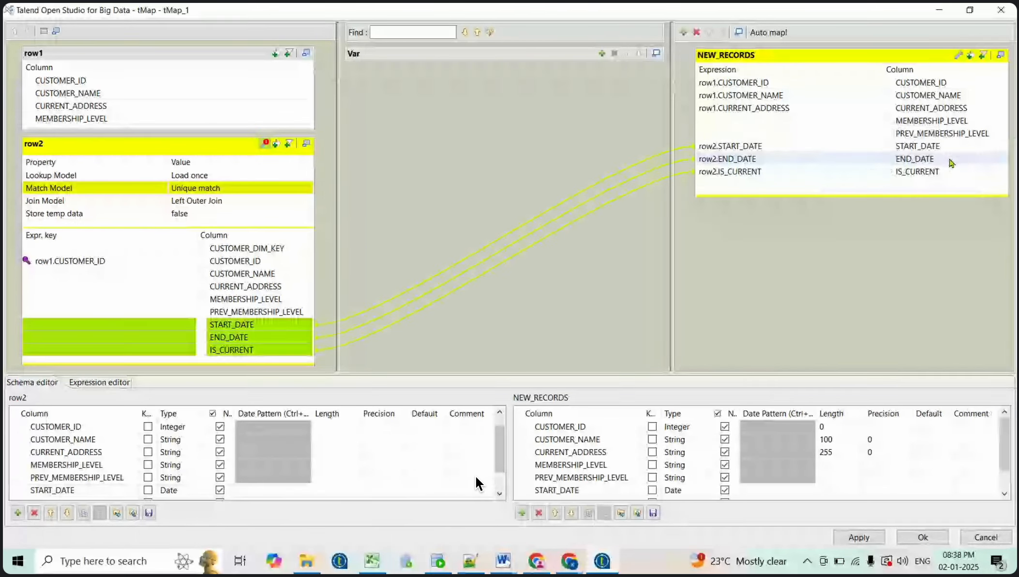
click(782, 147)
key(BackSpace)
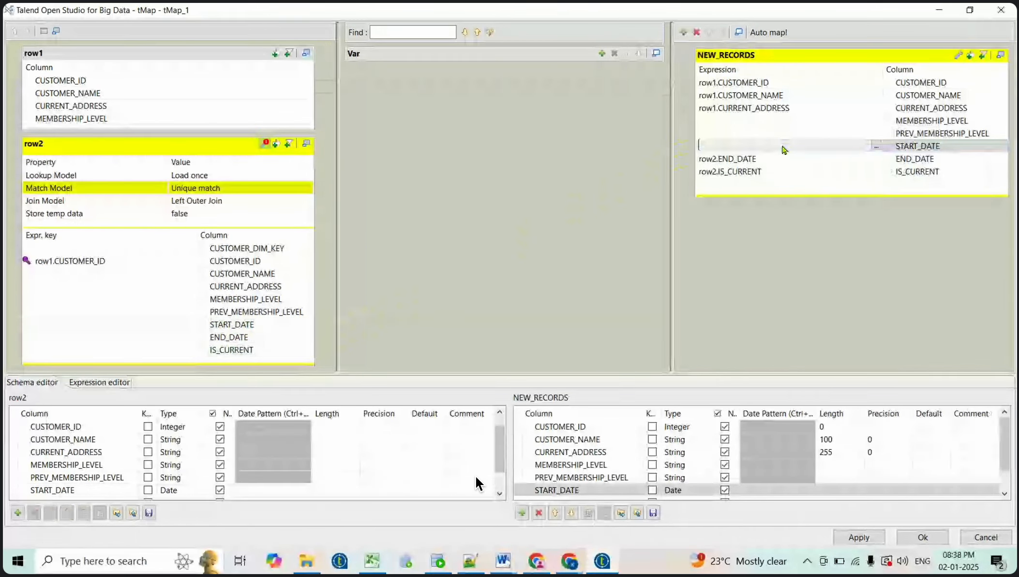
click(772, 162)
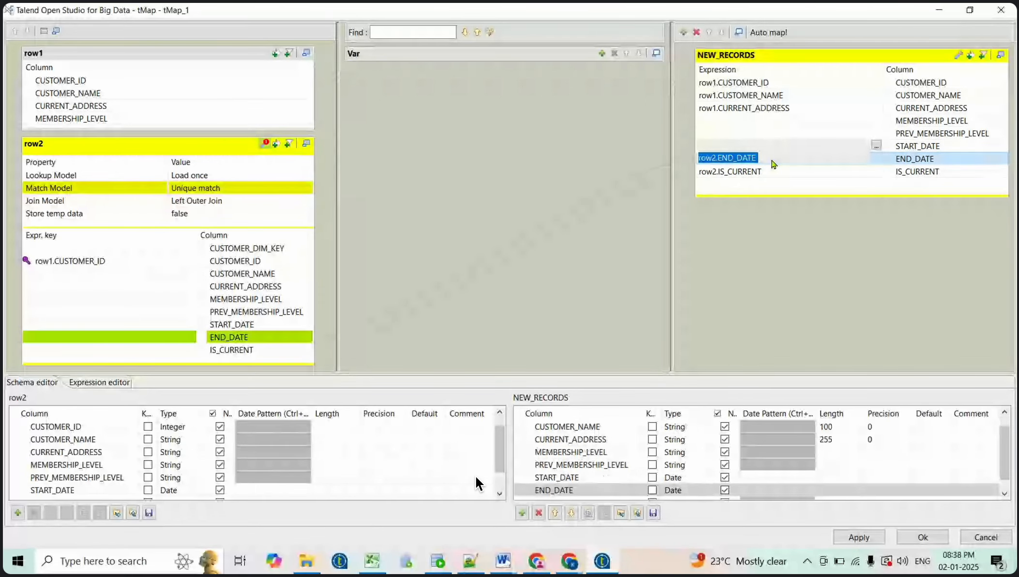
key(BackSpace)
click(776, 174)
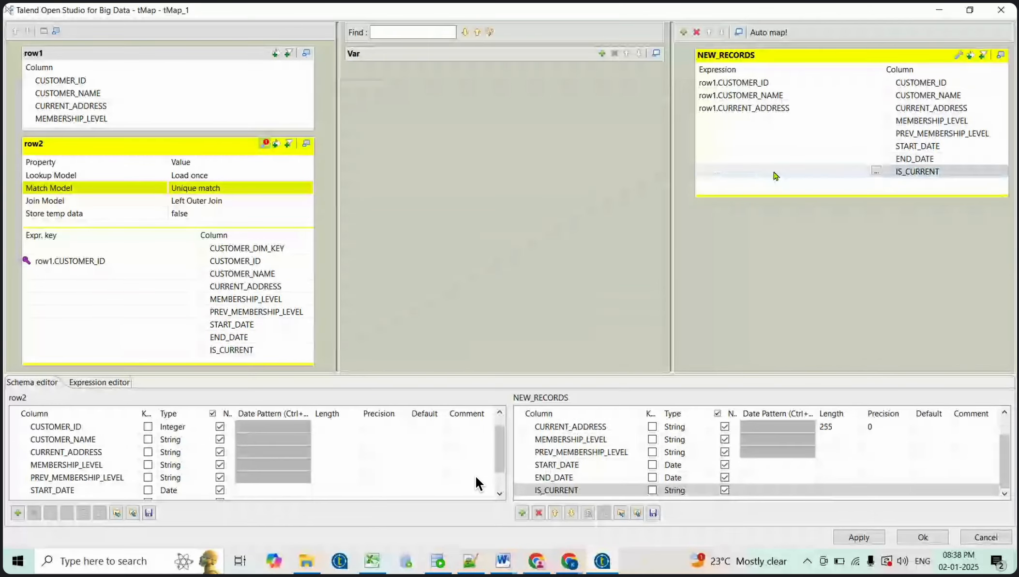
key(BackSpace)
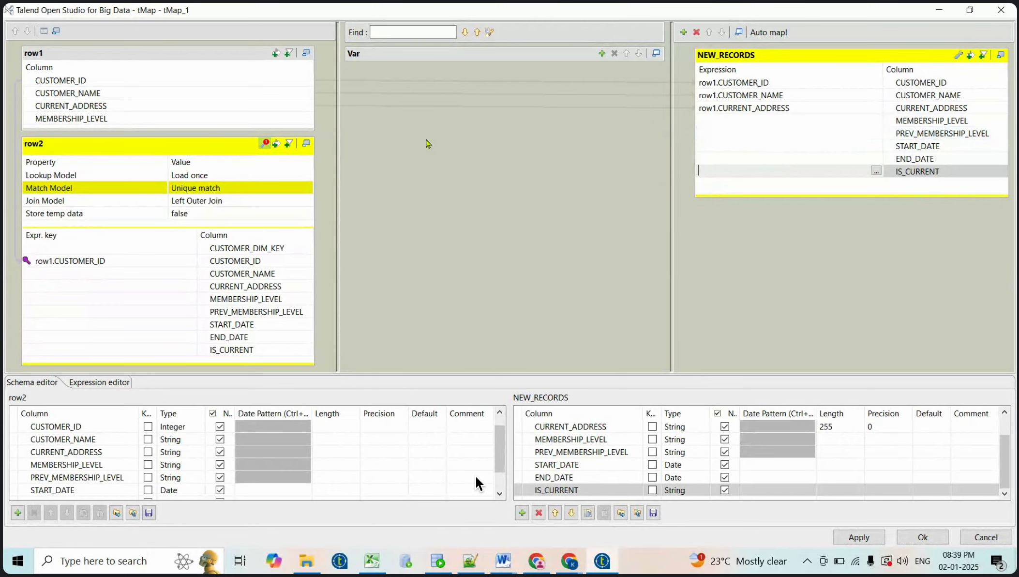
Map row1.MEMBERSHIP_LEVEL onto the NEW_RECORDS MEMBERSHIP_LEVEL column
drag(71, 118, 846, 121)
click(804, 136)
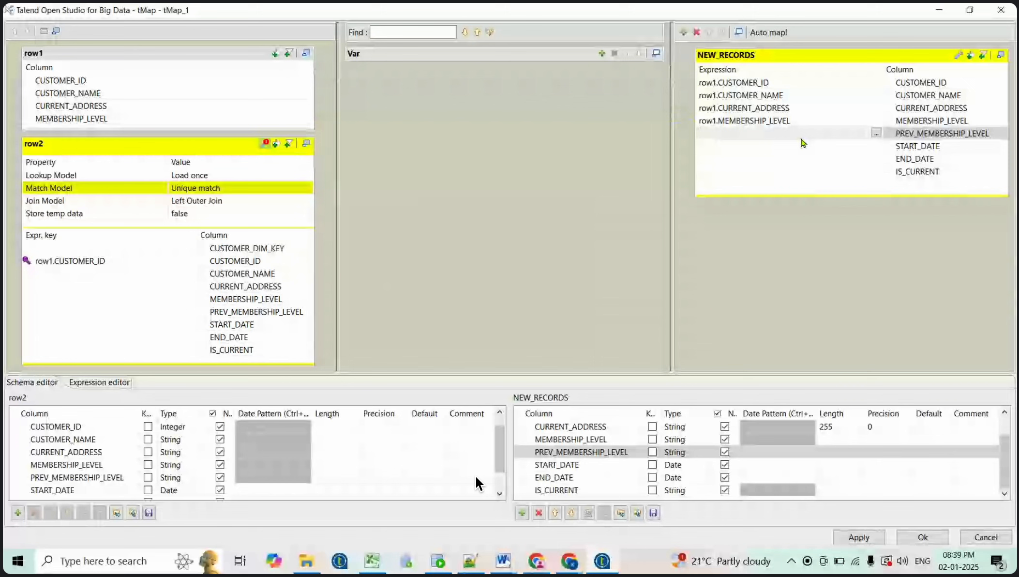
click(801, 146)
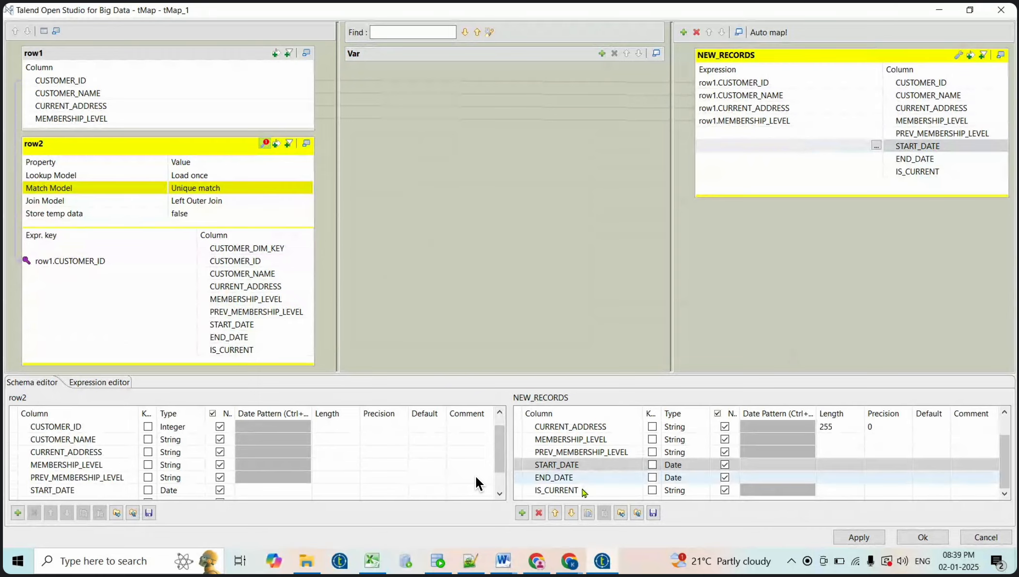
click(503, 558)
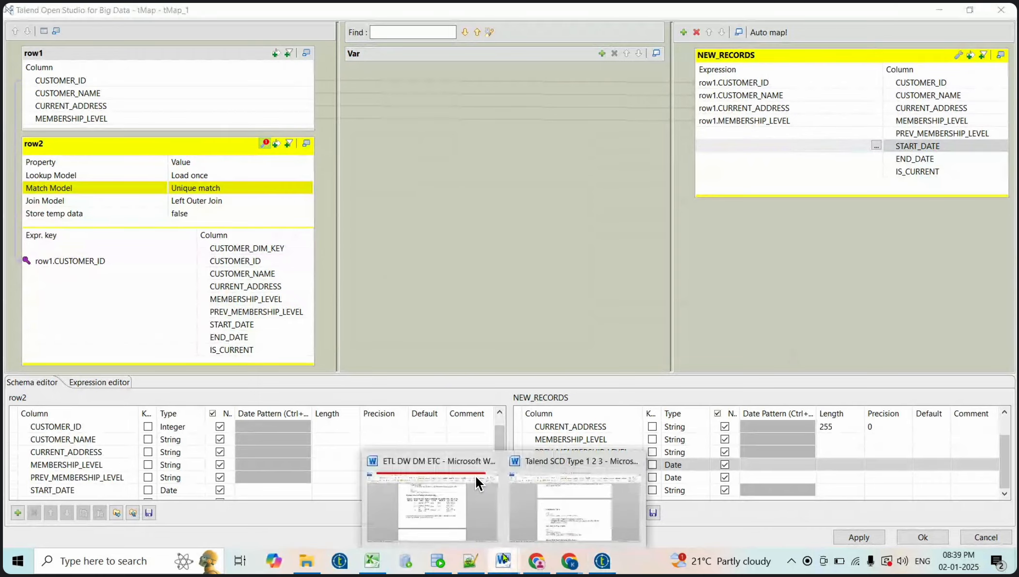
click(562, 504)
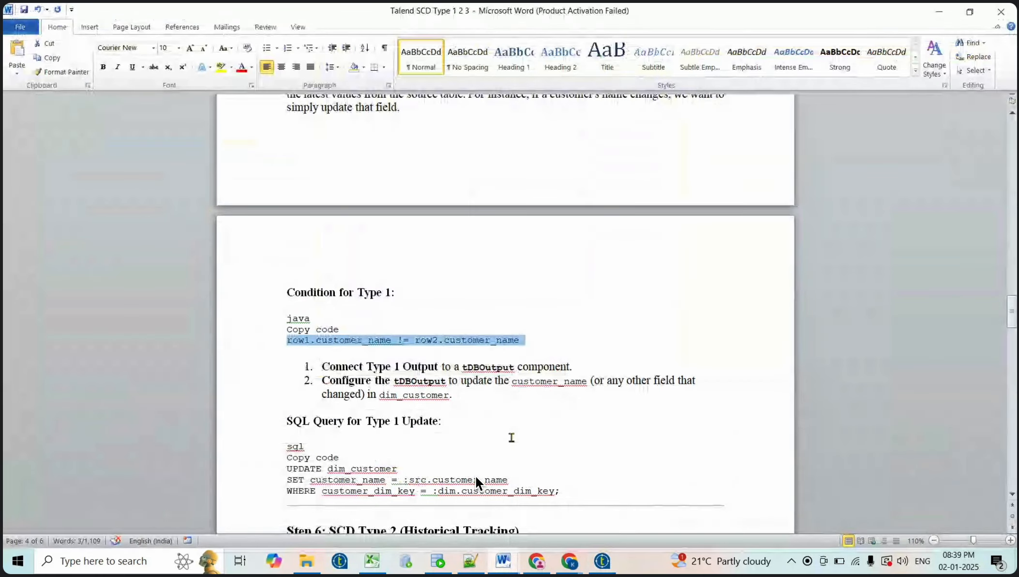
scroll(476, 481, down, 1)
scroll(477, 481, down, 2)
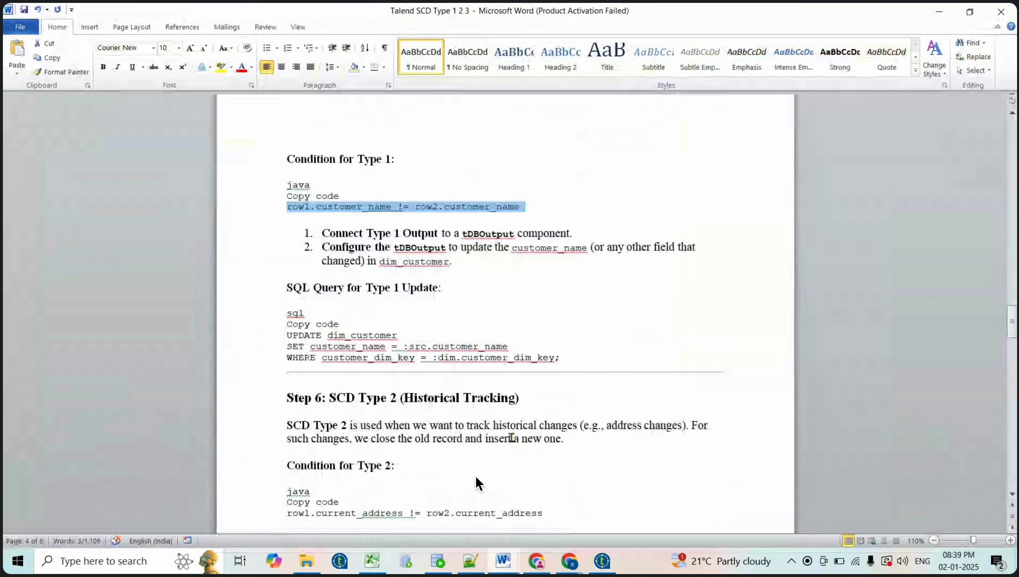
scroll(476, 481, up, 1)
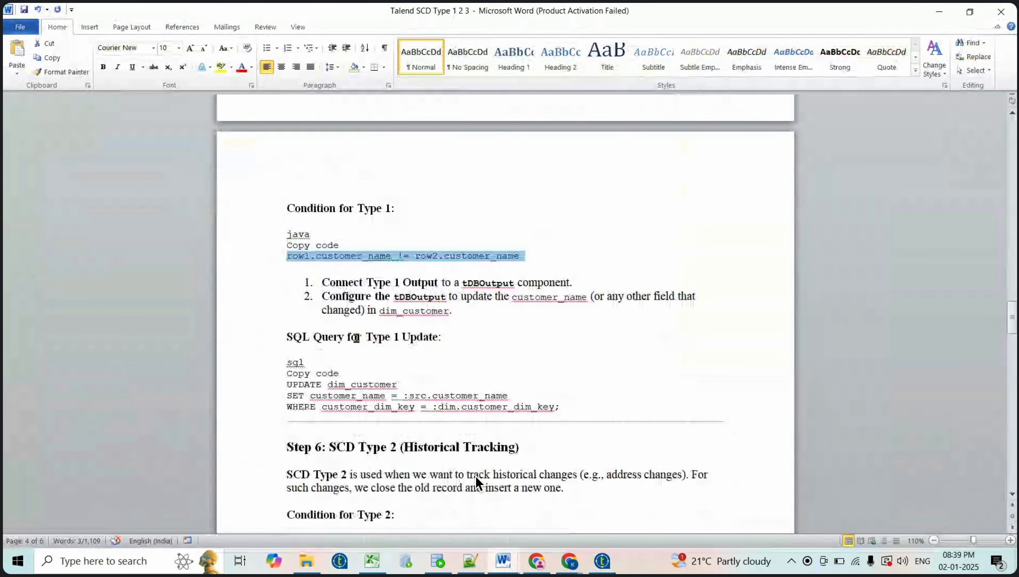
double_click(494, 284)
scroll(524, 323, up, 1)
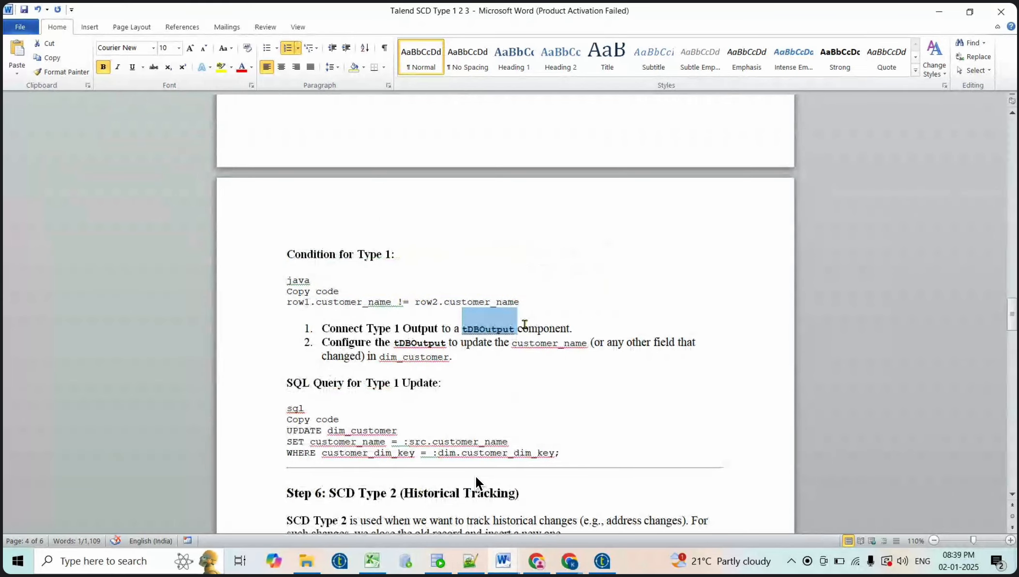
scroll(525, 324, down, 1)
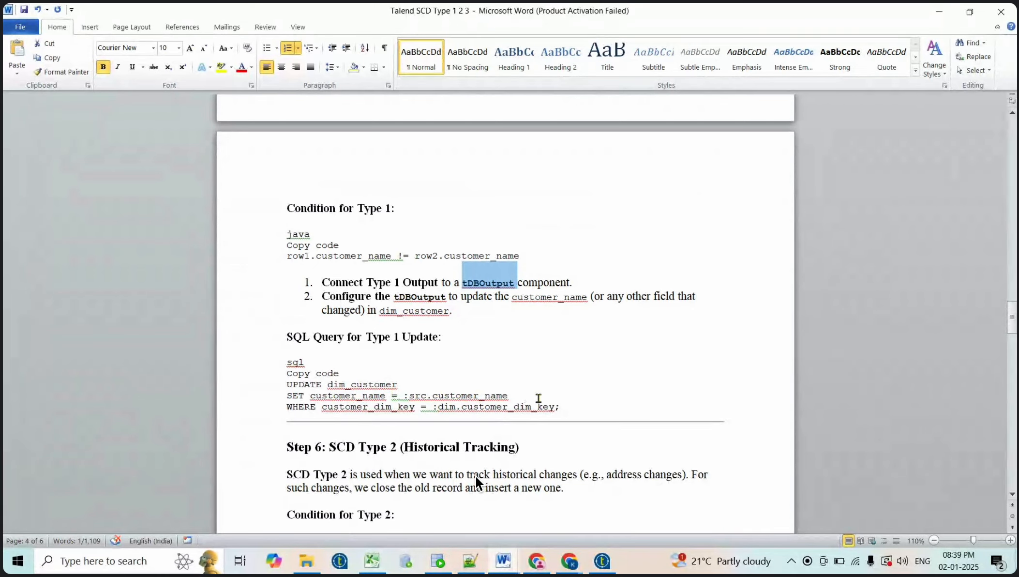
drag(560, 406, 287, 384)
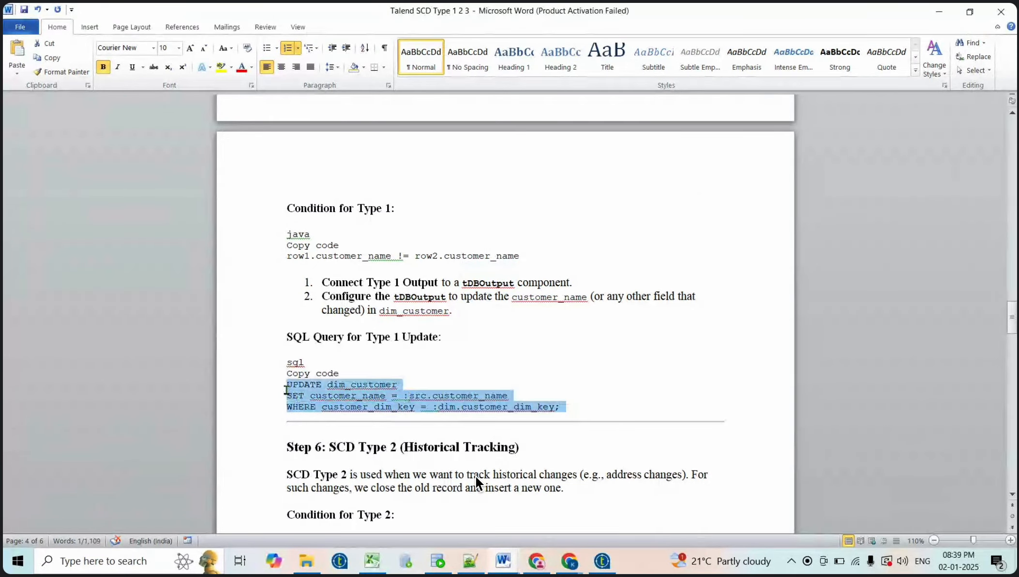
click(552, 386)
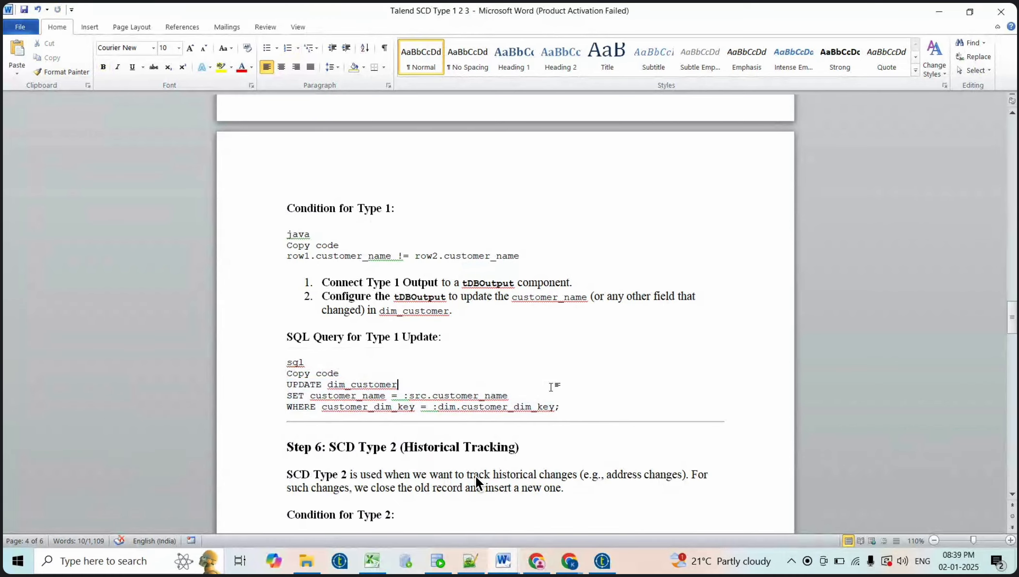
key(alt+Tab)
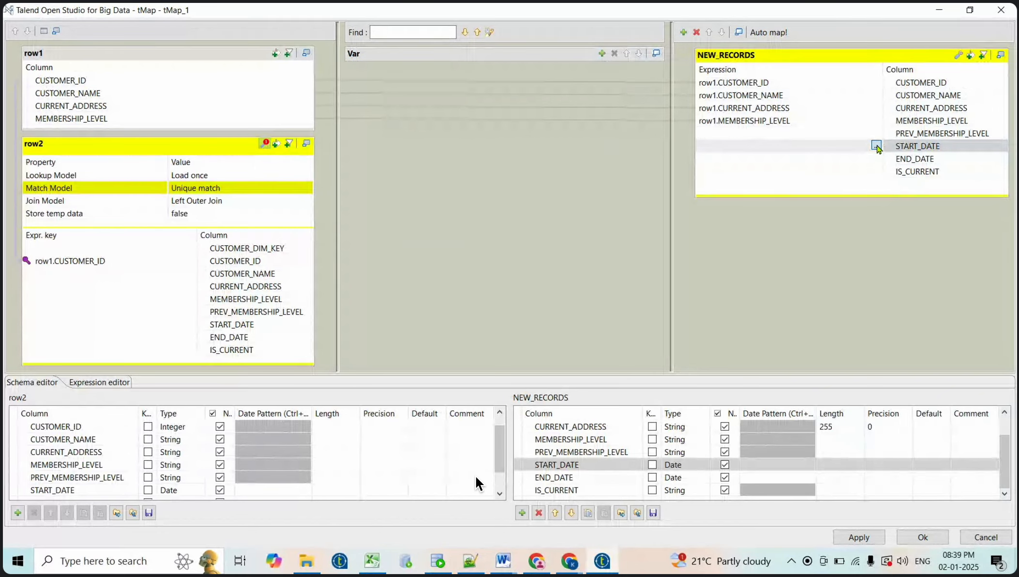
Set START_DATE's expression to TalendDate.getCurrentDate() using the Expression Builder
click(876, 146)
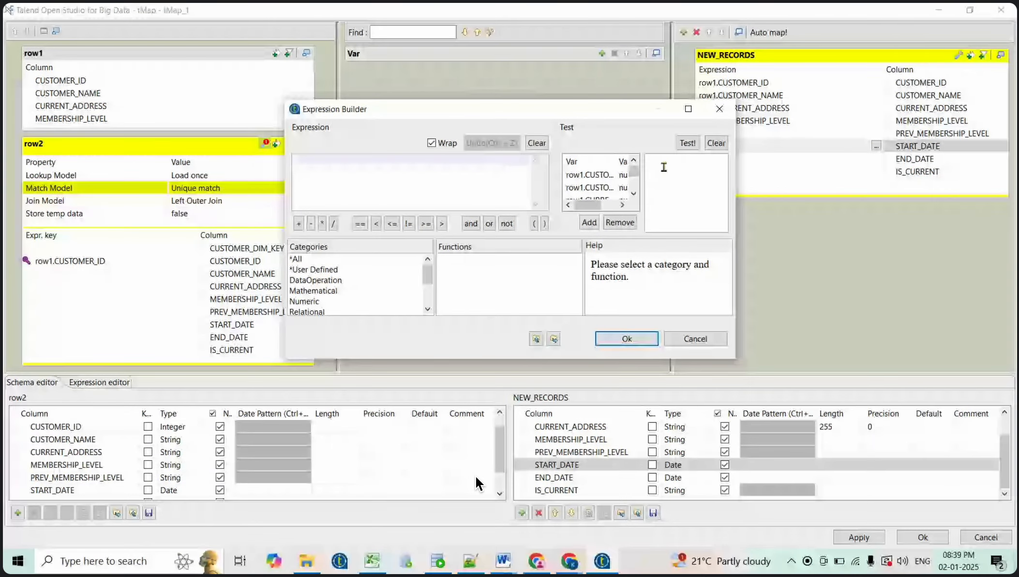
click(688, 108)
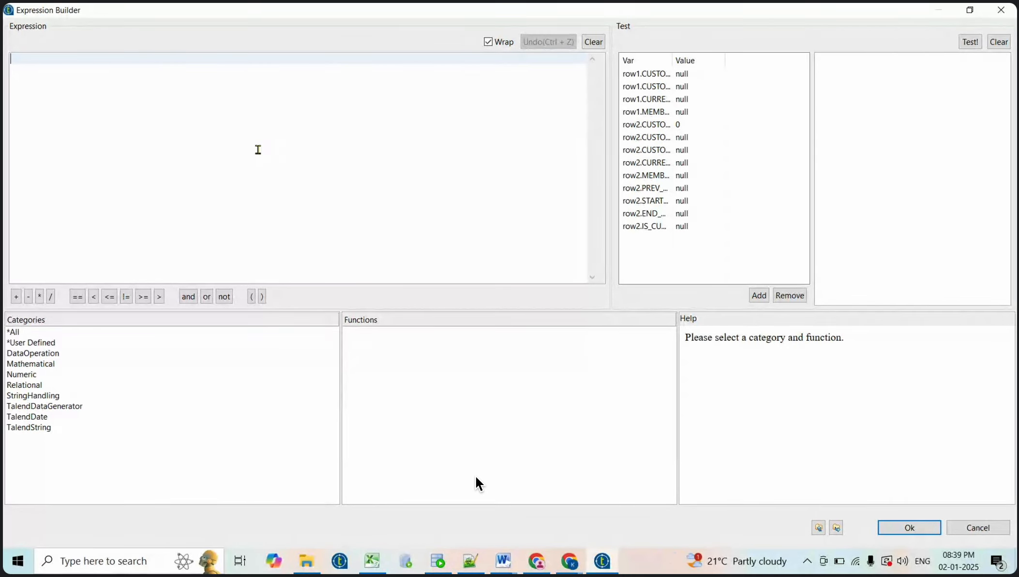
click(34, 417)
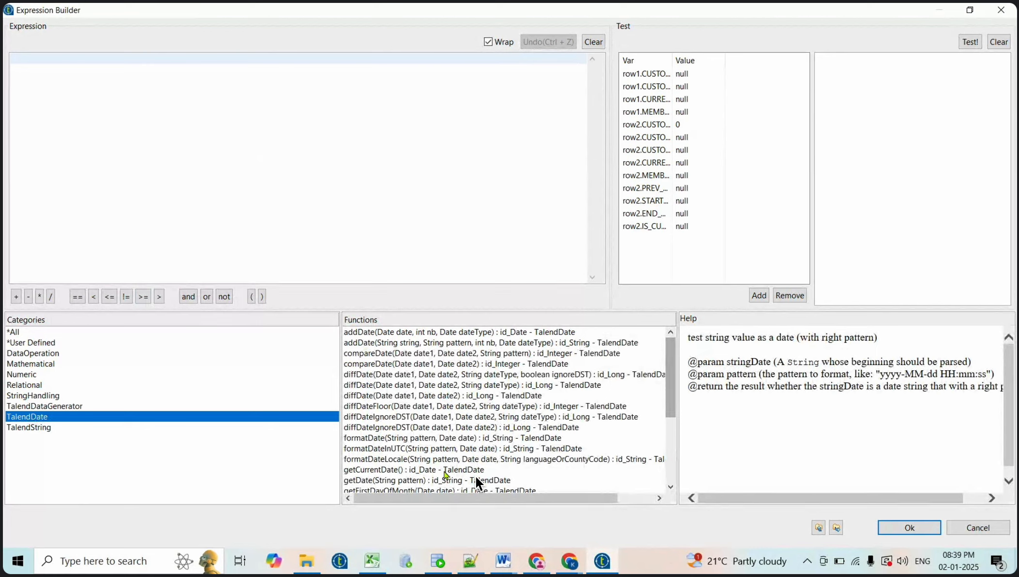
click(437, 471)
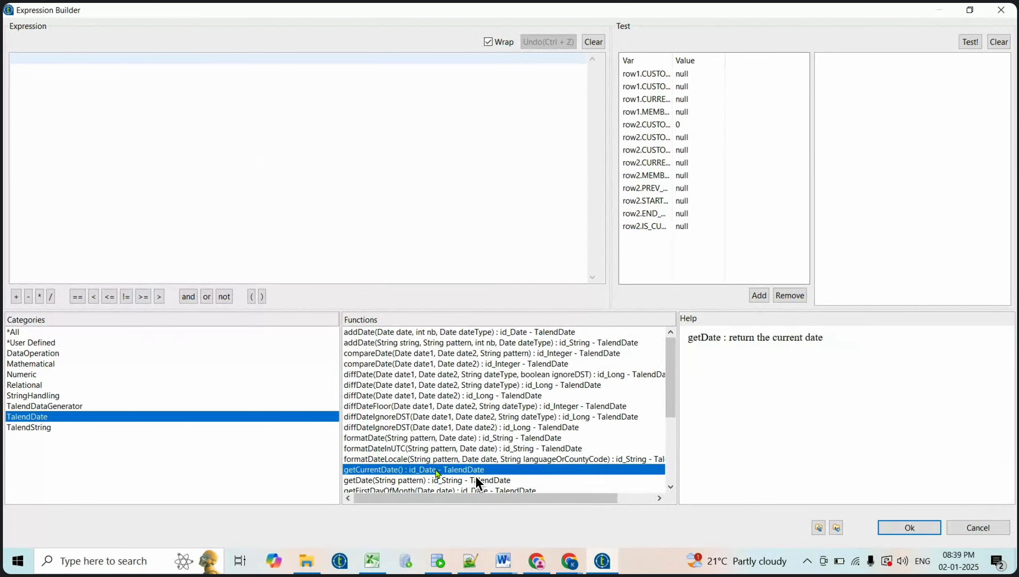
double_click(437, 470)
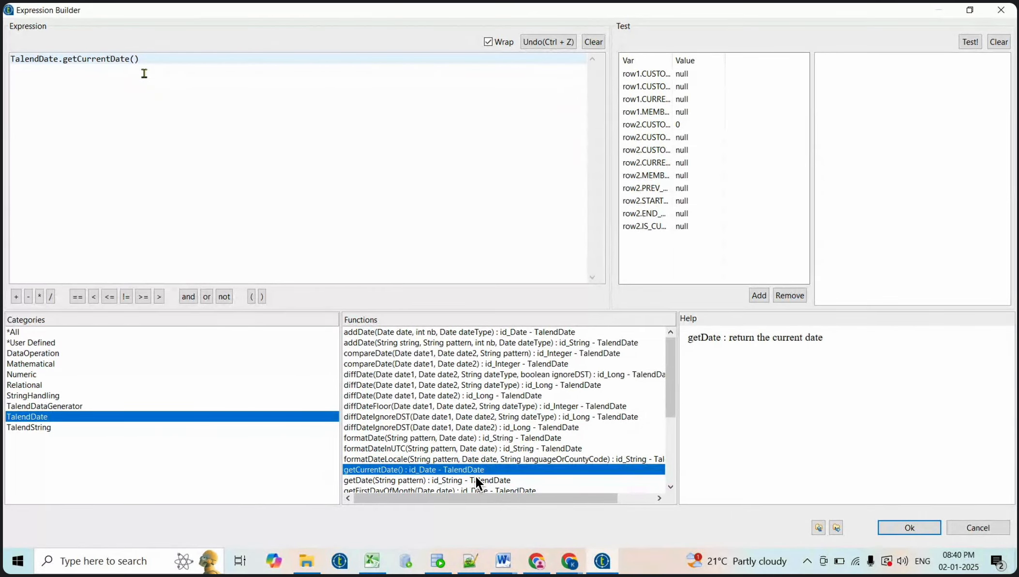
click(904, 529)
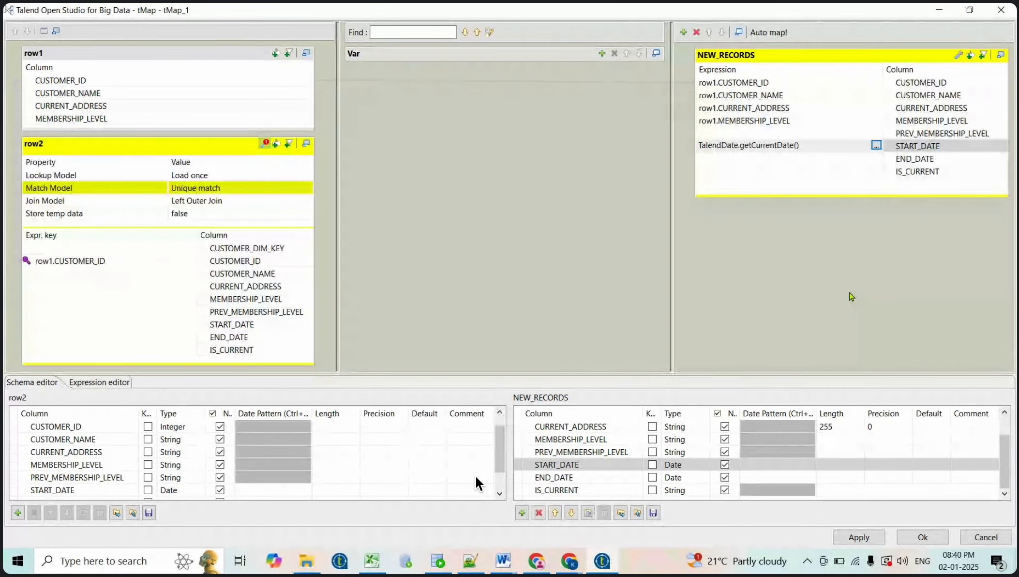
Set the IS_CURRENT expression in NEW_RECORDS to "Y"
click(761, 162)
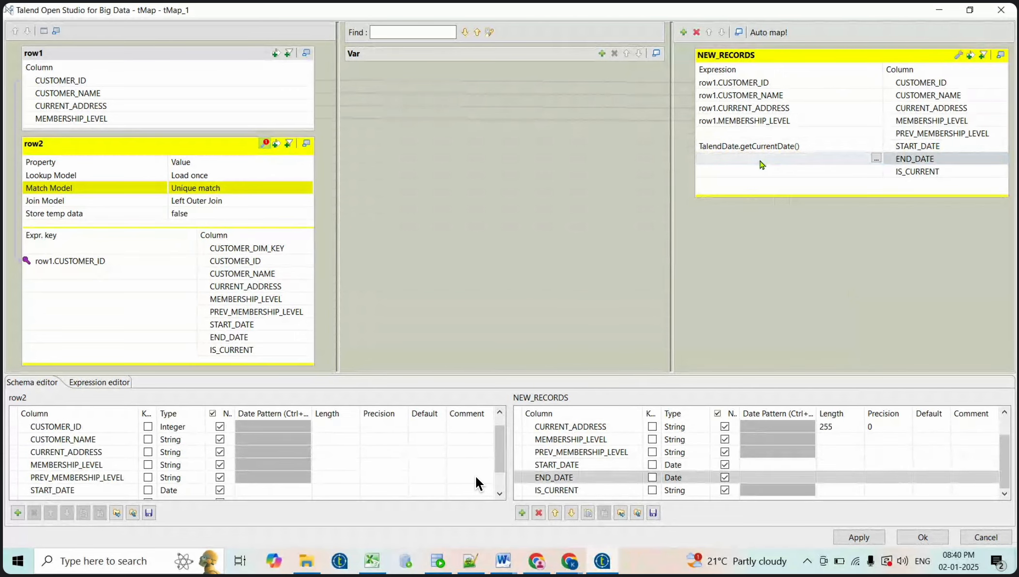
click(747, 174)
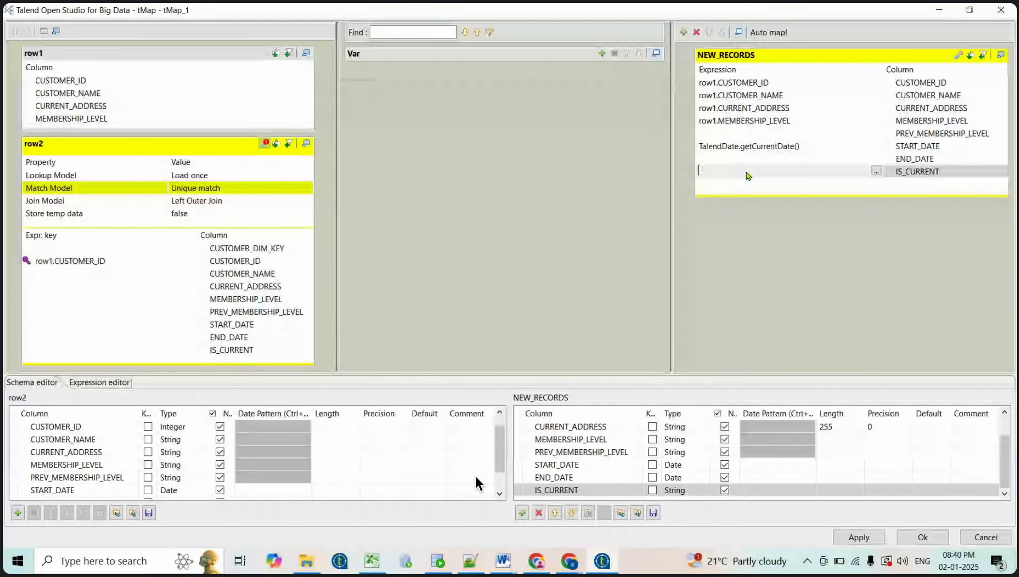
text(")
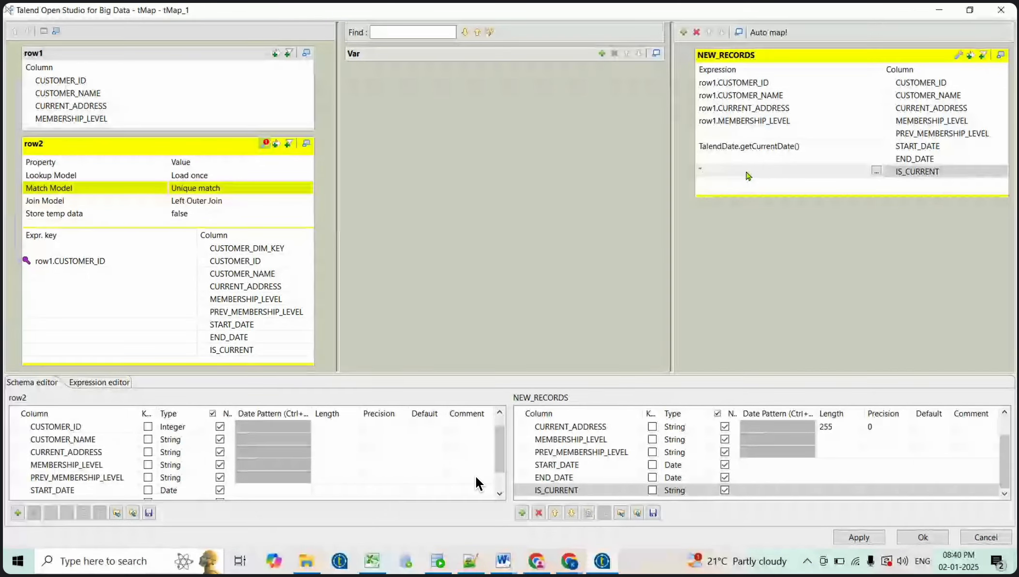
text(Y")
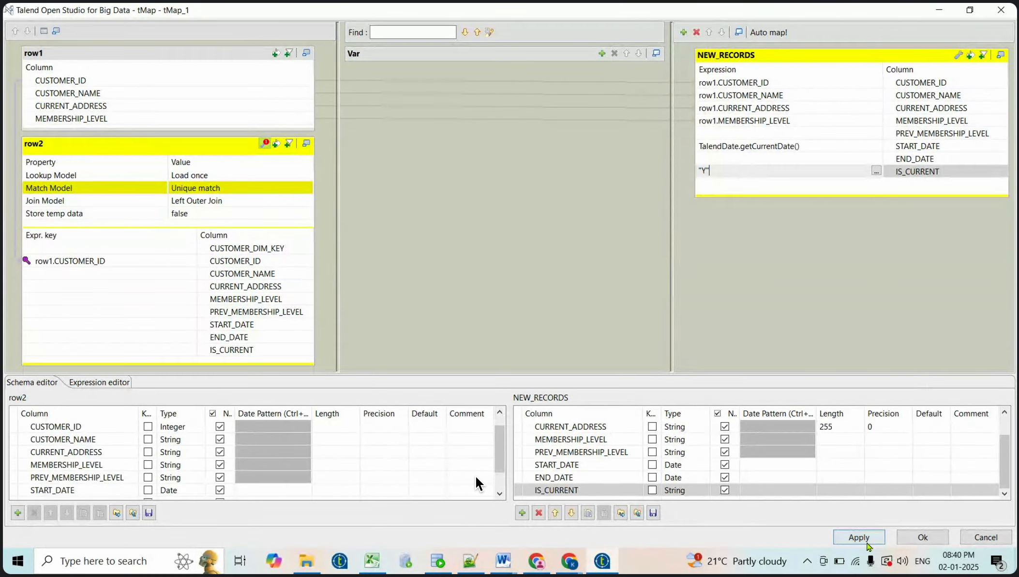
click(858, 537)
click(748, 174)
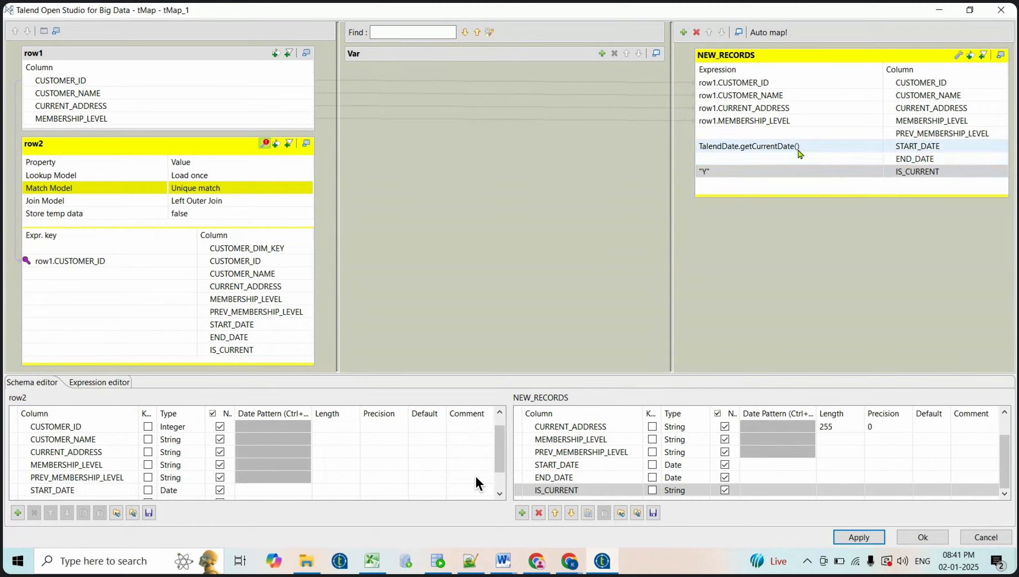
Apply and save the tMap_1 mapping, reopening it once and applying again
click(859, 536)
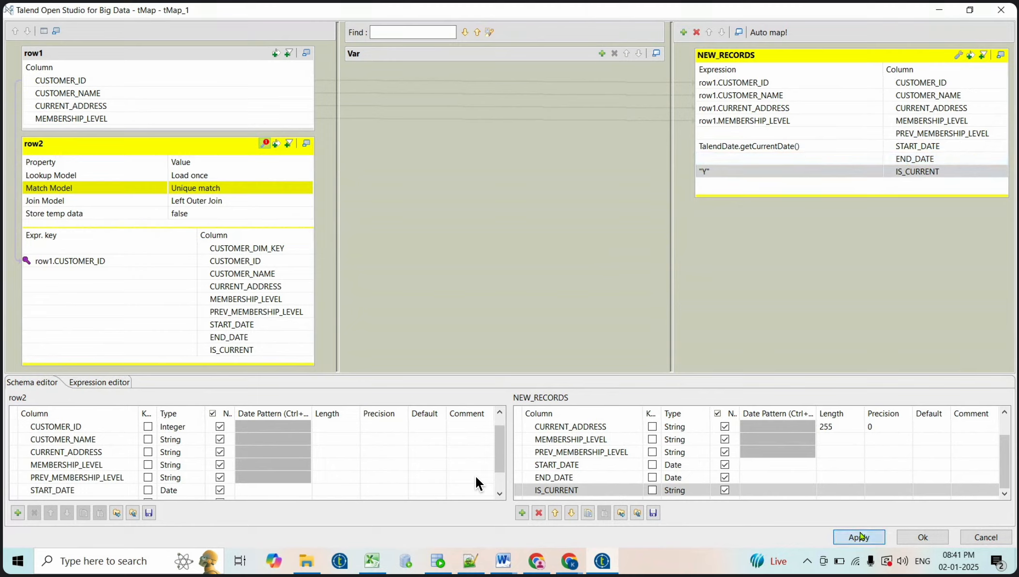
click(922, 536)
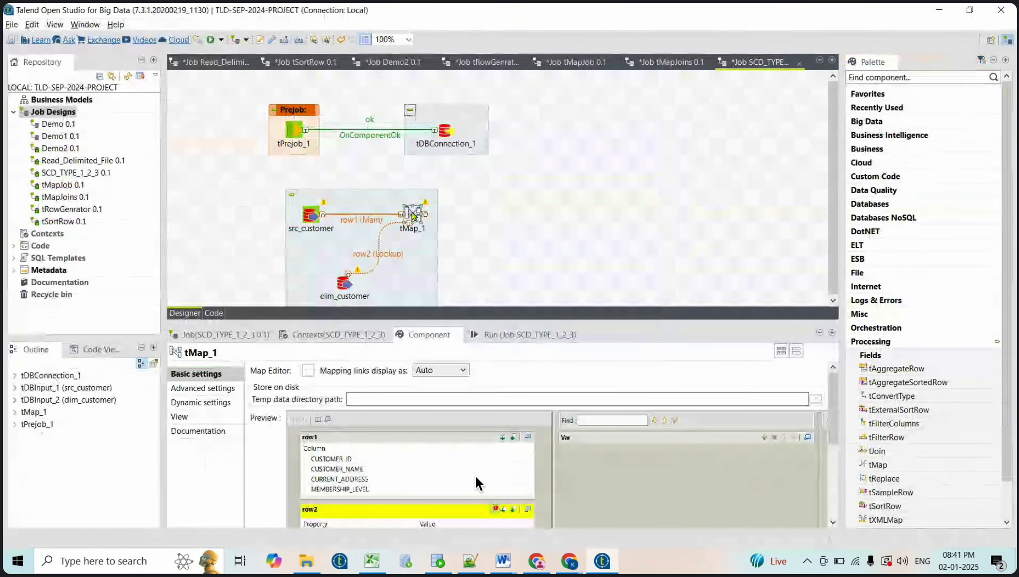
double_click(475, 476)
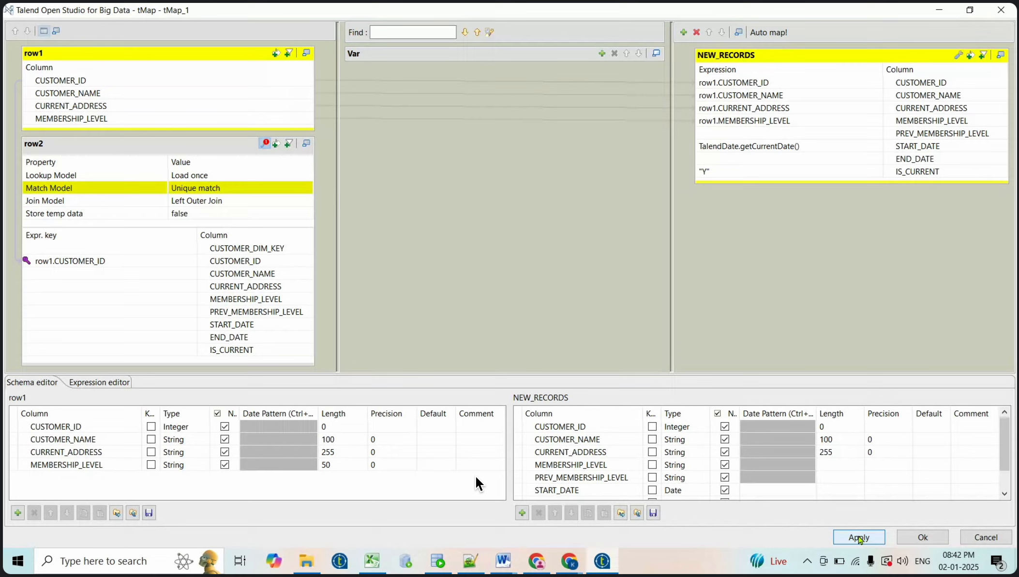
click(866, 537)
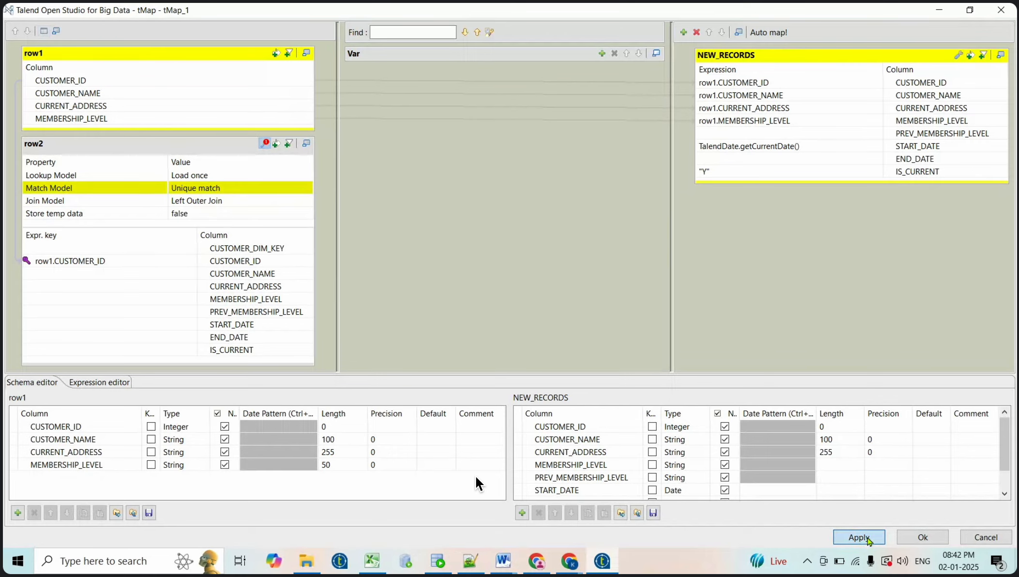
click(924, 537)
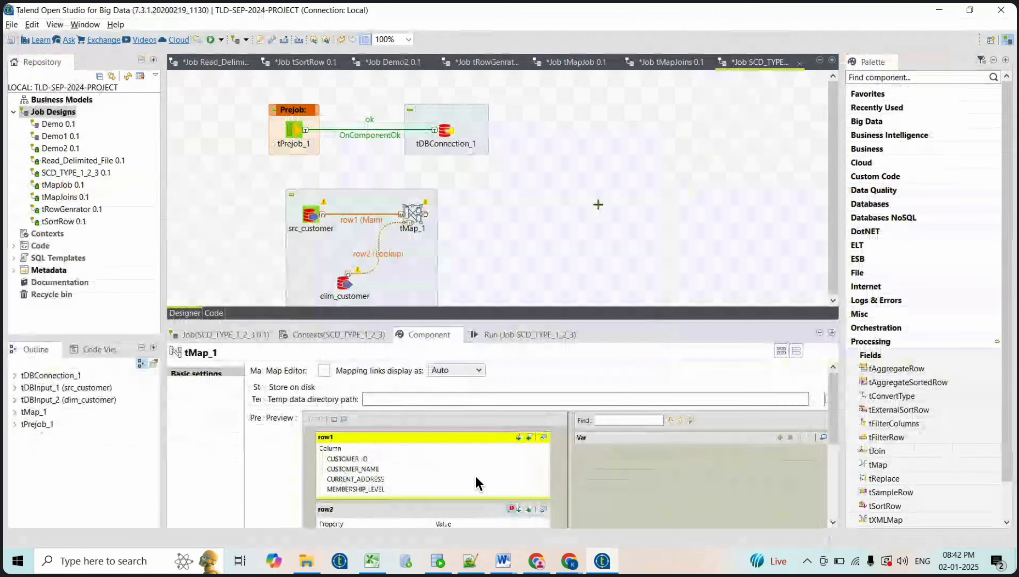
Add a tOracleOutput component and feed tMap_1's NEW_RECORDS flow into it
click(595, 208)
text(toracle)
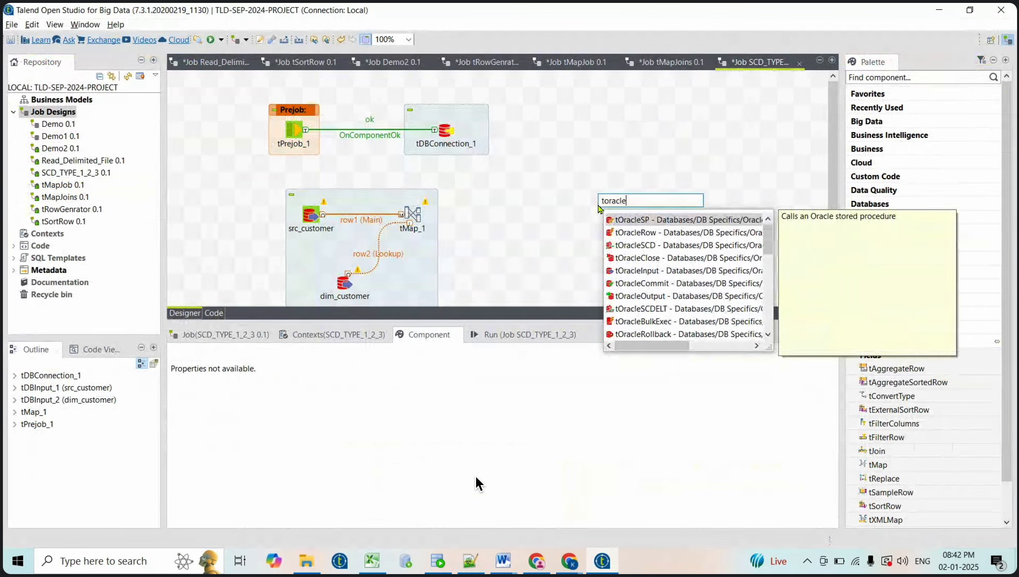
key(Down)
key(Down)
key(Down)
key(Down)
key(Down)
key(Down)
key(Return)
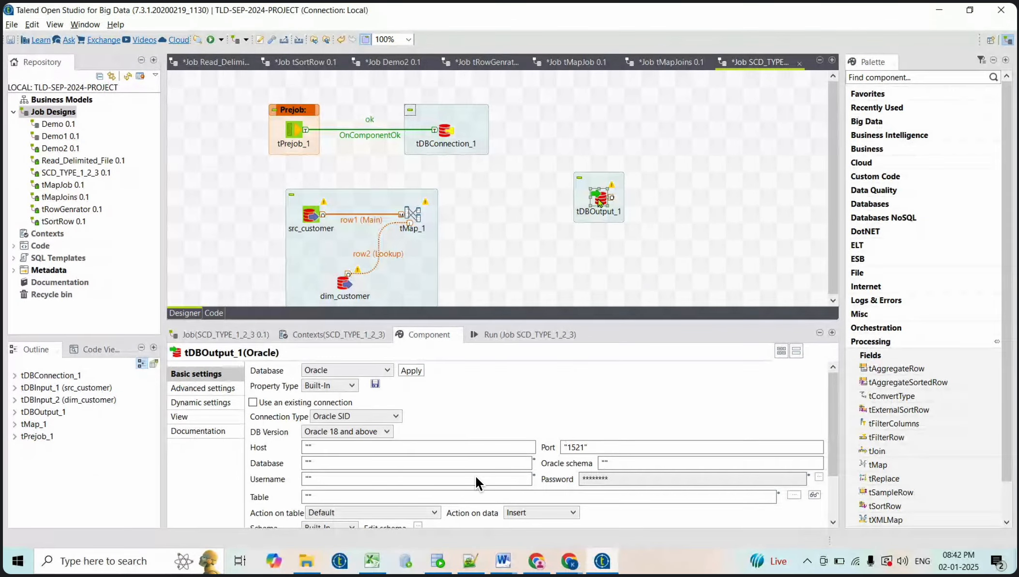
drag(600, 202, 599, 220)
click(412, 213)
right_click(410, 212)
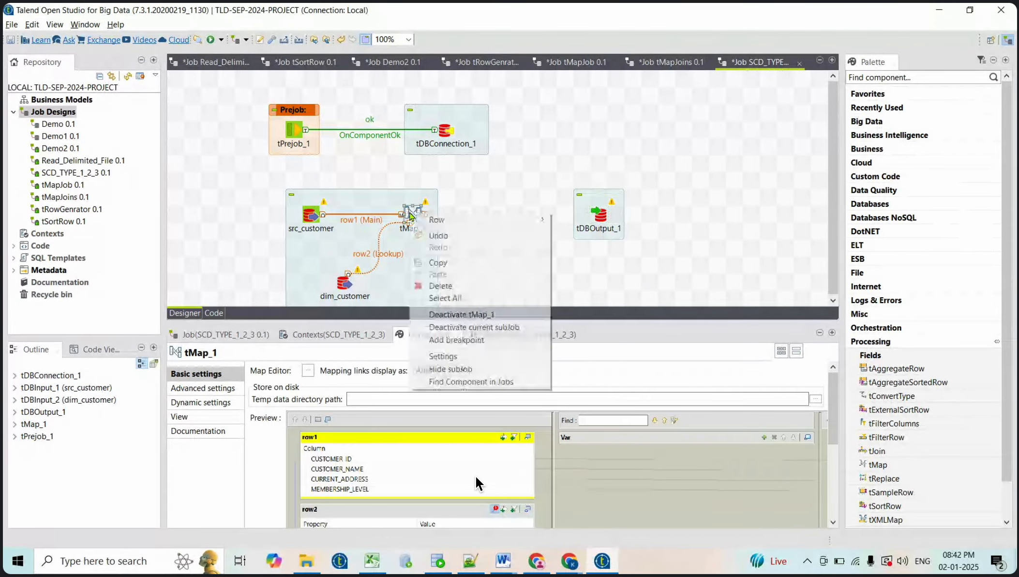
mouse_move(440, 223)
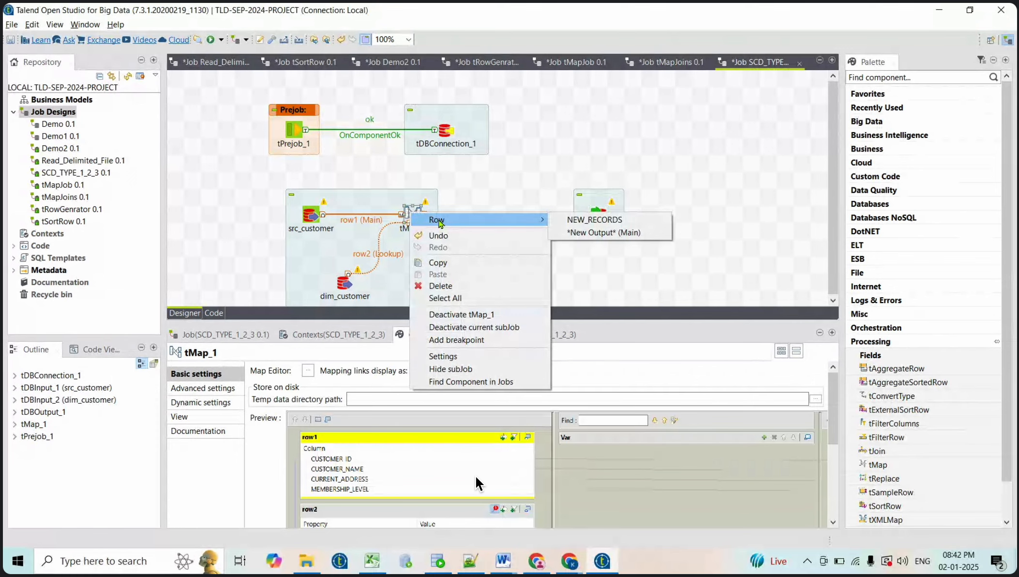
click(597, 220)
click(599, 215)
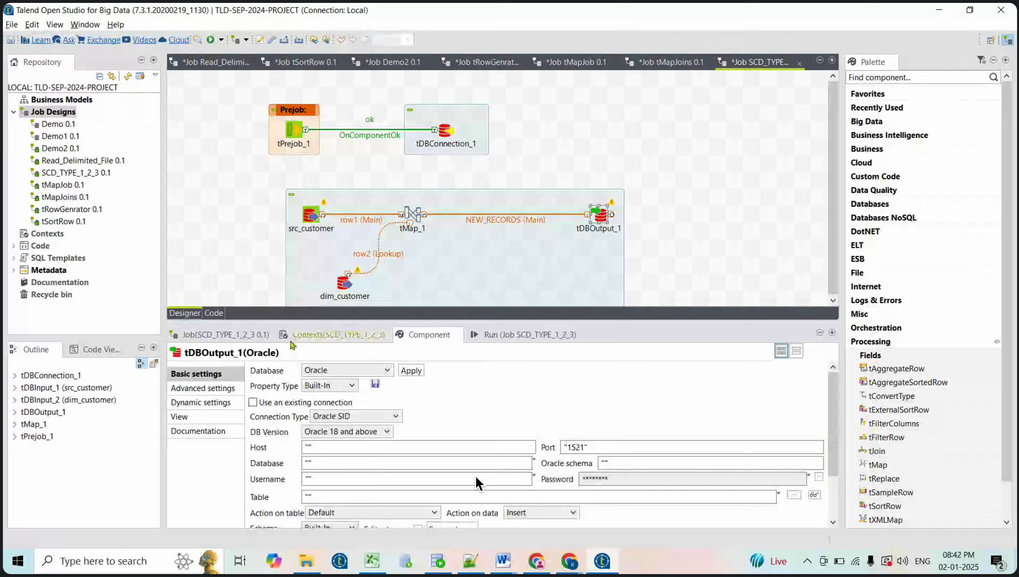
Set the output component's label format to dim_customer_new_records
click(199, 417)
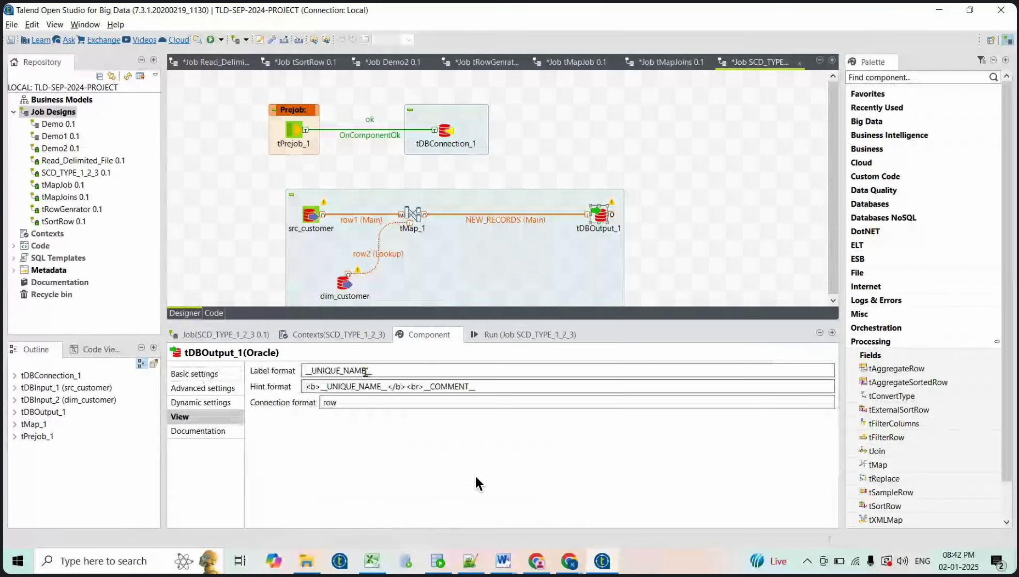
key(BackSpace)
key(BackSpace)
key(BackSpace)
key(BackSpace)
key(BackSpace)
key(BackSpace)
key(BackSpace)
key(BackSpace)
key(BackSpace)
key(BackSpace)
key(BackSpace)
key(BackSpace)
key(BackSpace)
key(BackSpace)
key(BackSpace)
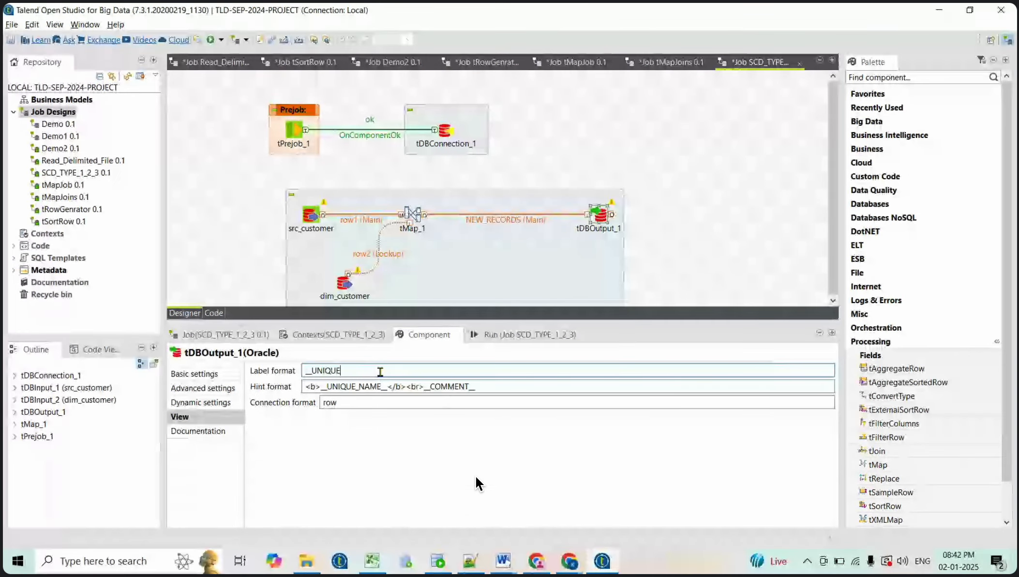
text(dim_)
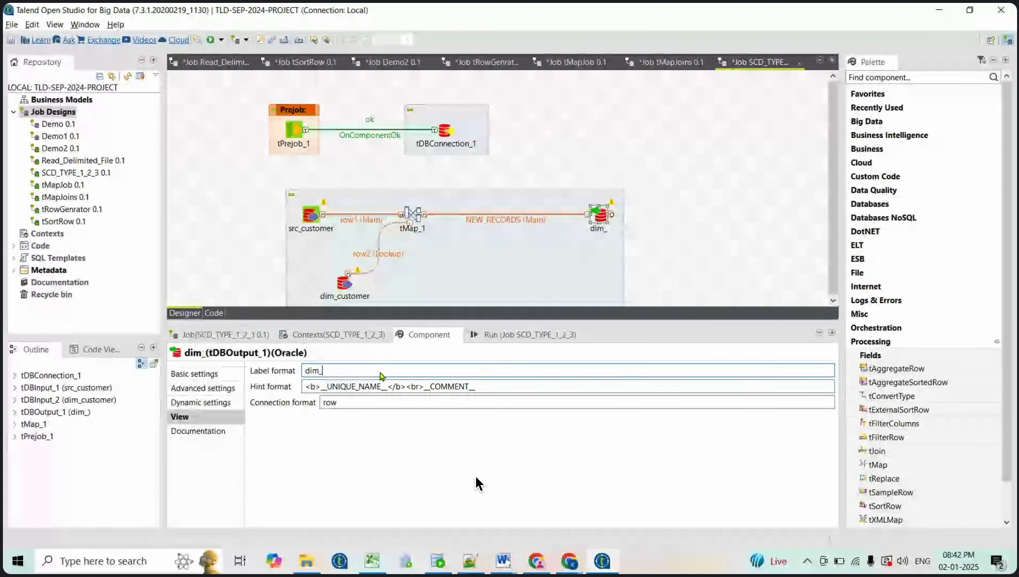
text(cu)
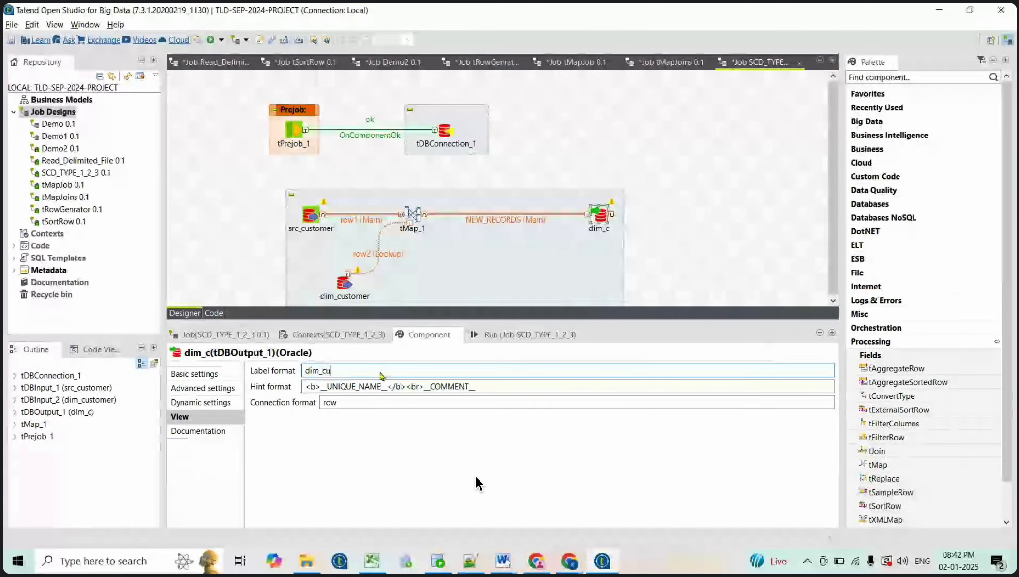
text(stomer)
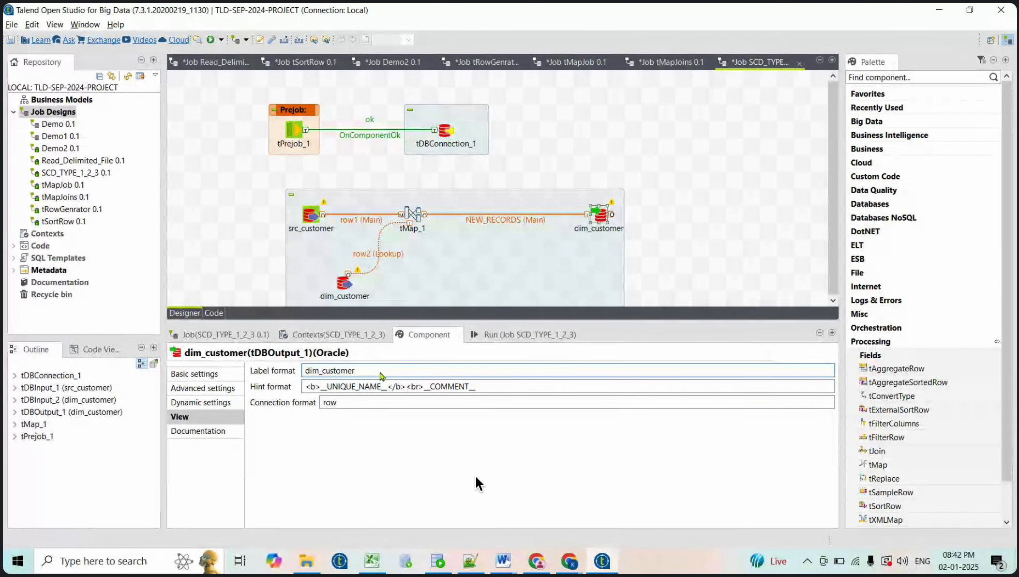
text(_new)
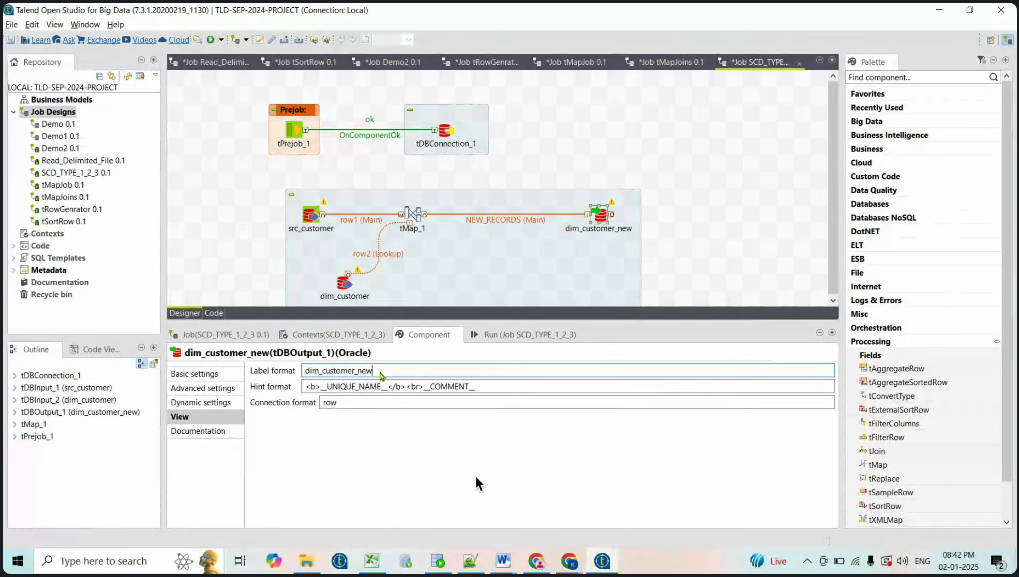
text(_recor)
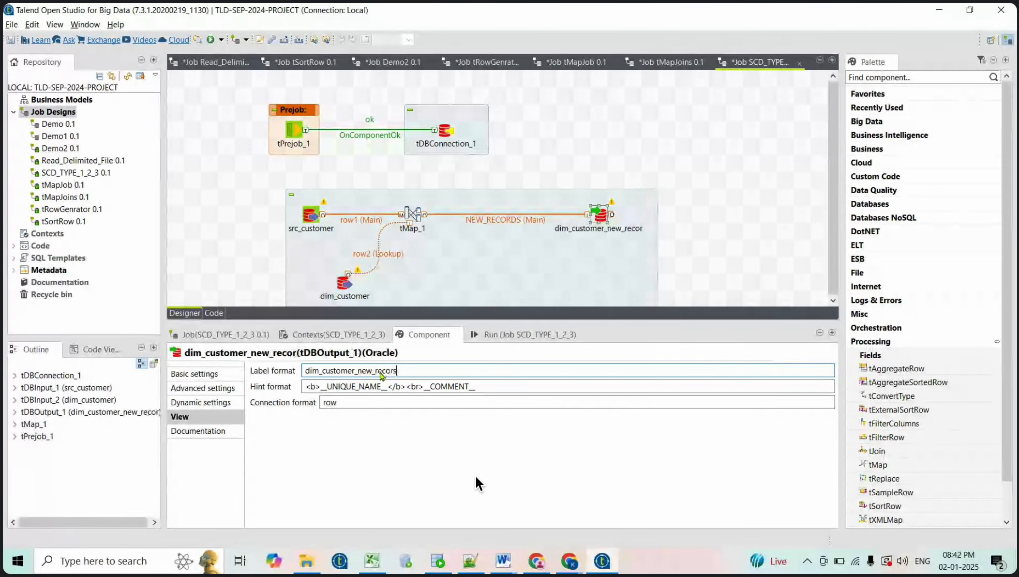
text(ds)
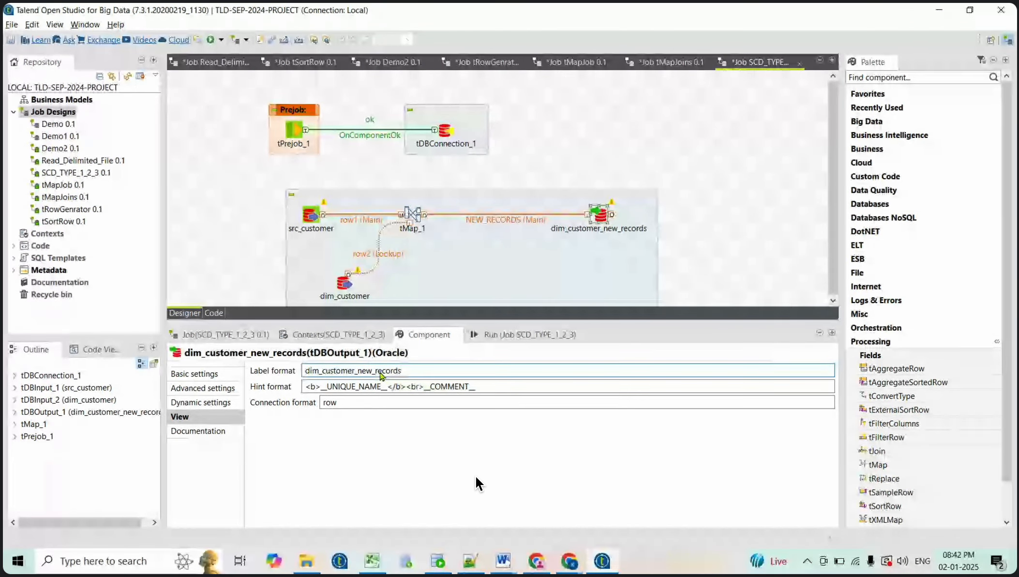
Point dim_customer_new_records at the existing tDBConnection_1 with target table "dim_customer"
click(688, 266)
click(599, 214)
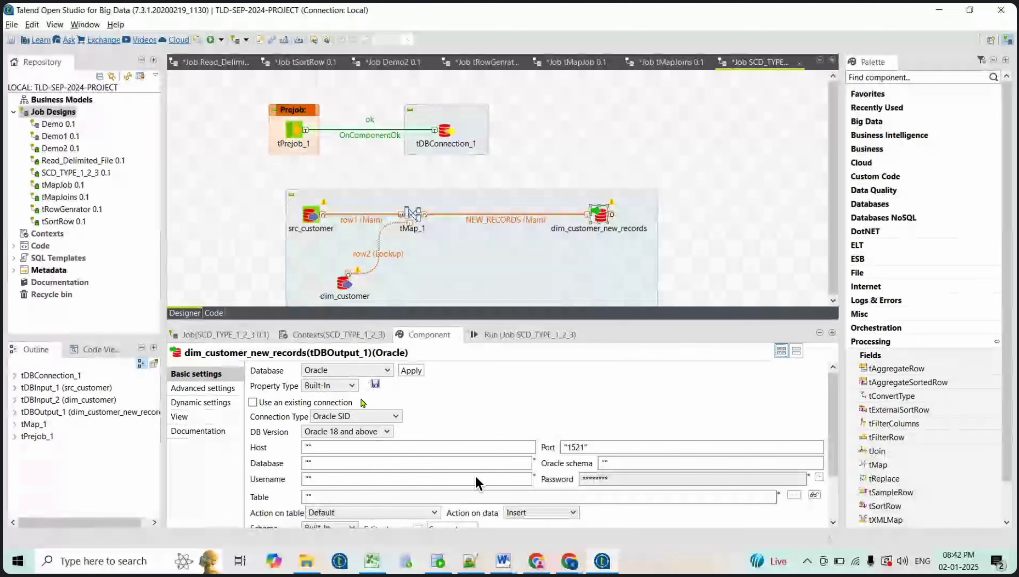
click(362, 402)
click(493, 385)
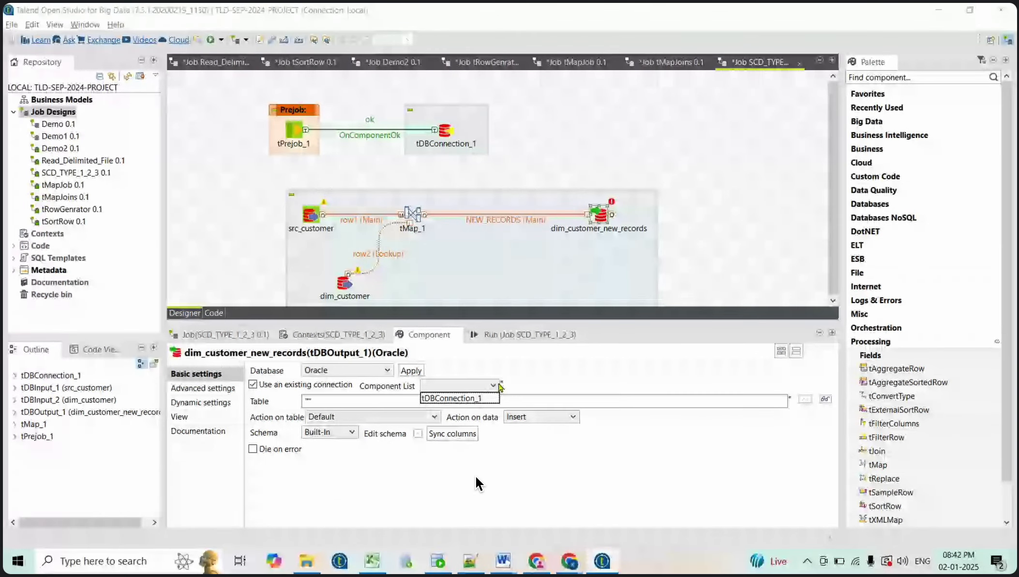
click(464, 398)
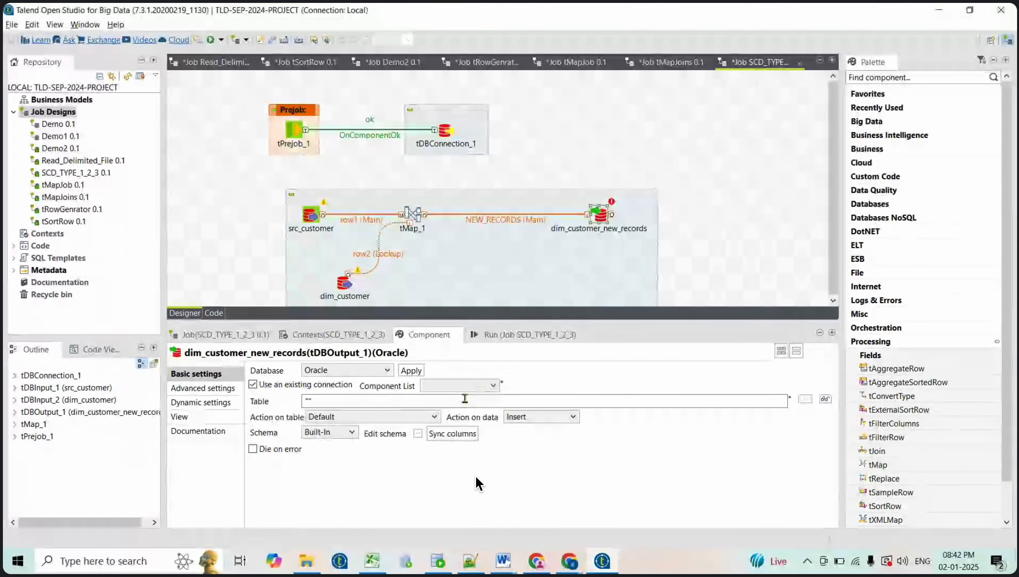
click(309, 401)
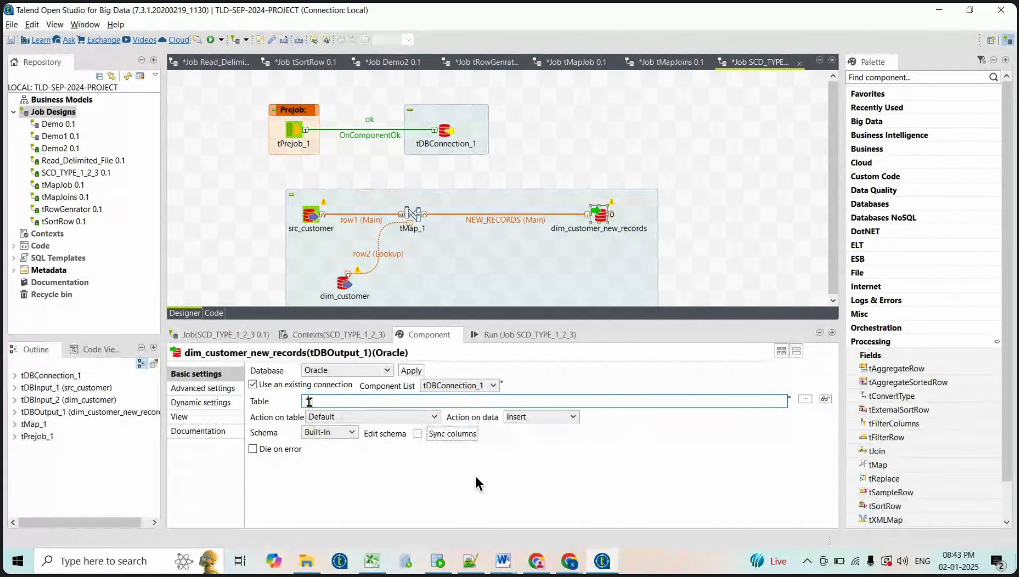
text(dim_customer")
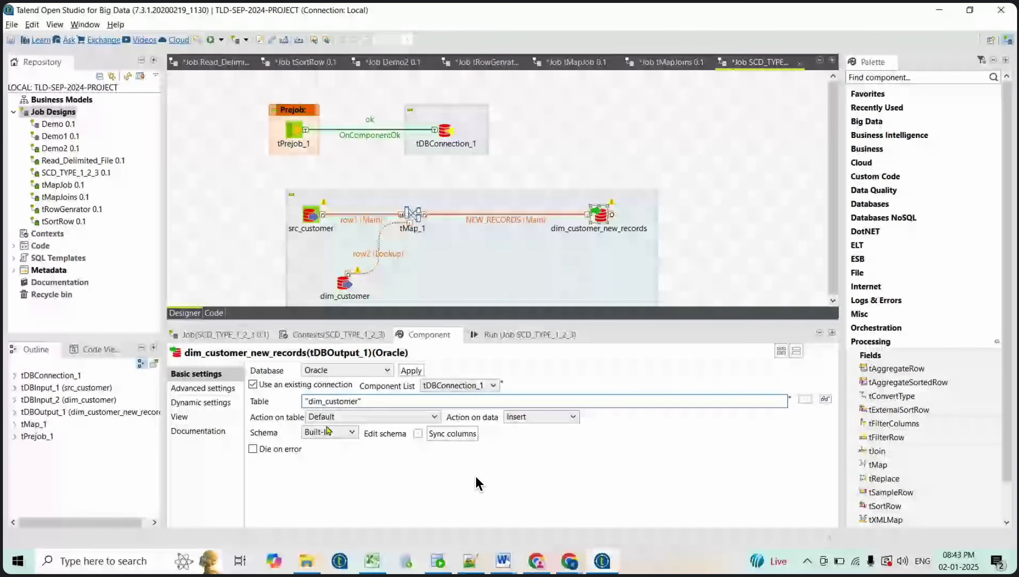
Sync the output columns so the schema matches NEW_RECORDS, and accept it
click(444, 433)
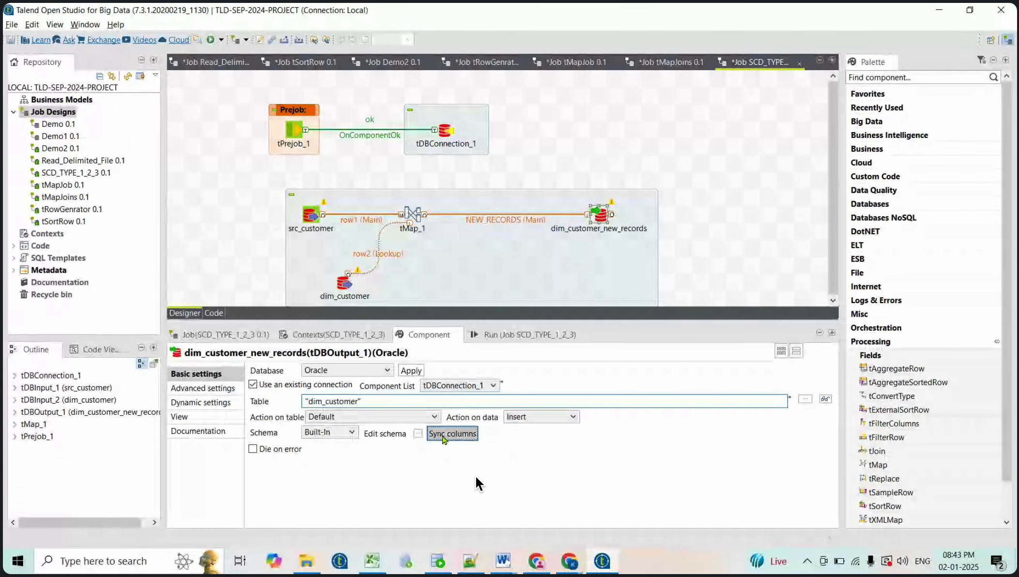
click(418, 433)
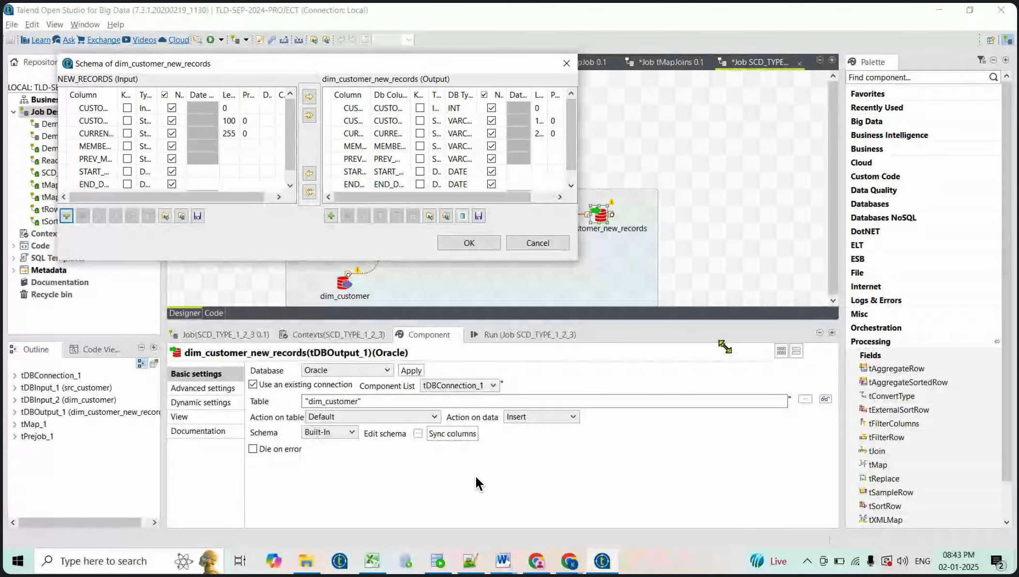
drag(577, 260, 739, 358)
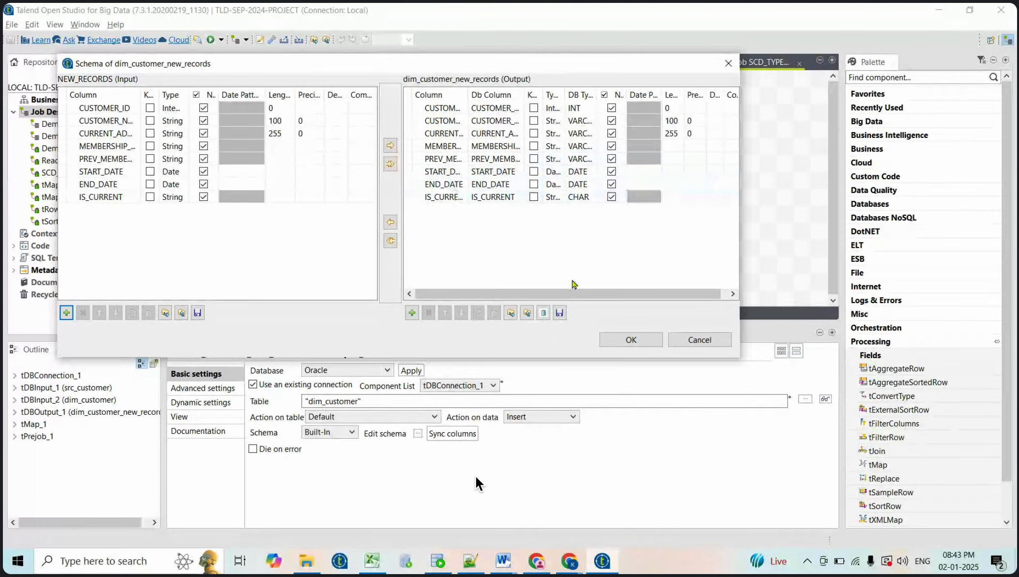
click(630, 340)
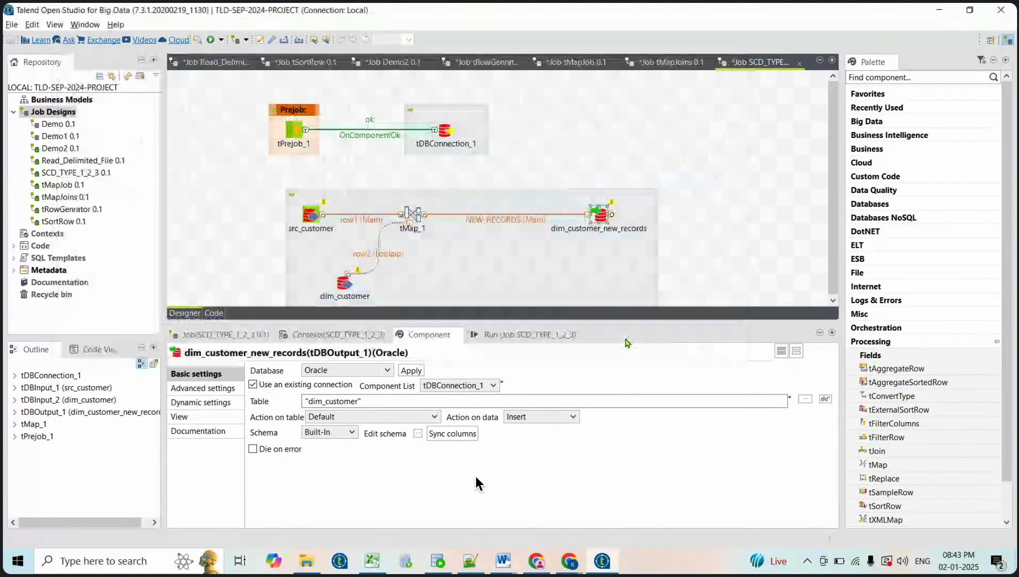
Shift tMap_1 right and keep dim_customer_new_records' action on data as Insert
drag(419, 214, 470, 214)
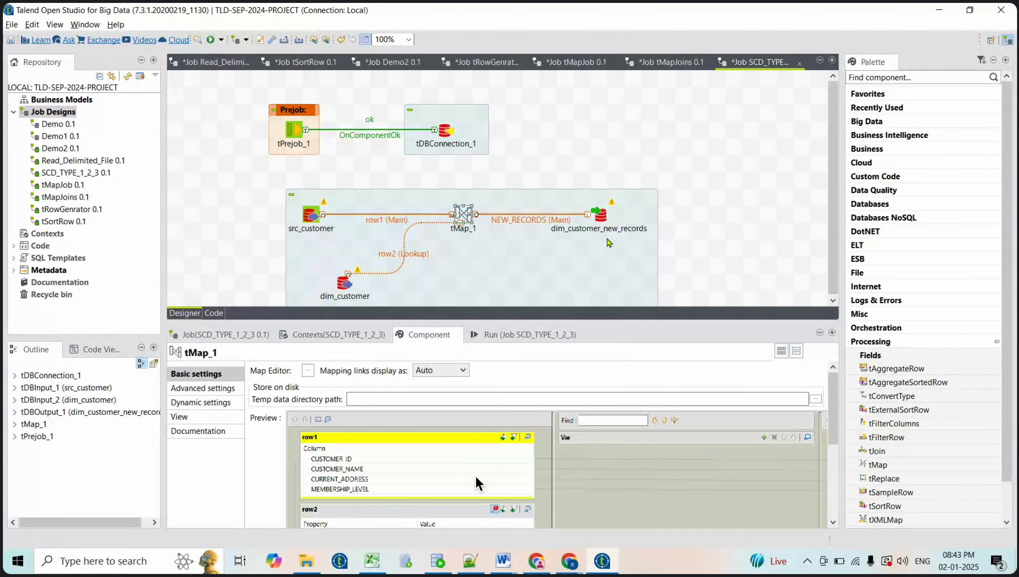
click(602, 216)
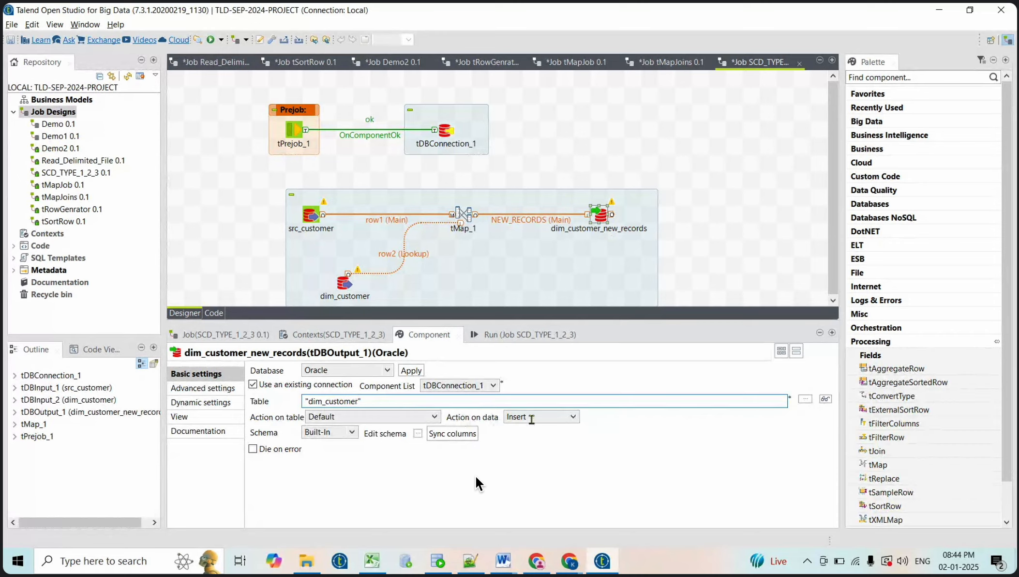
click(563, 417)
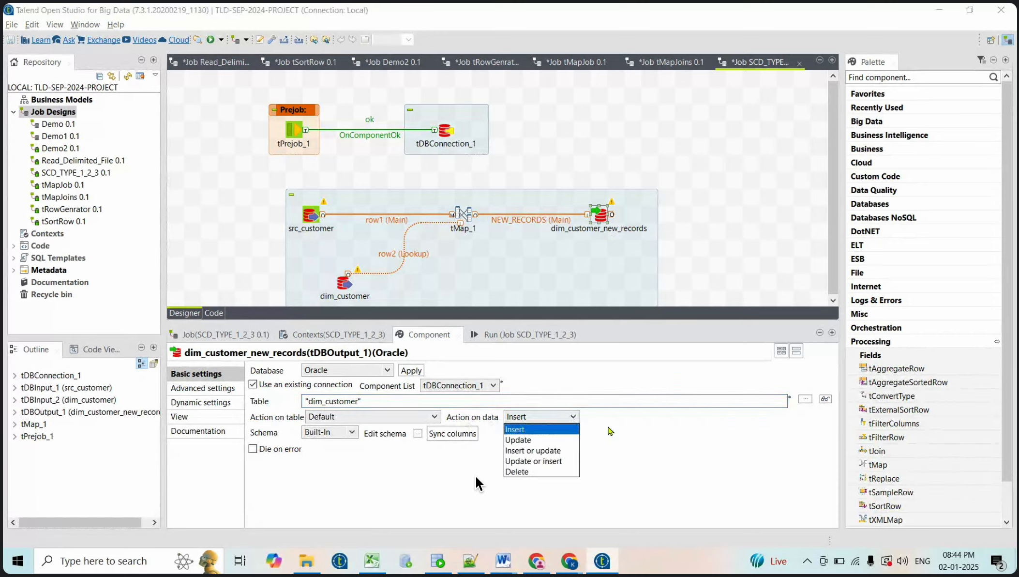
click(612, 431)
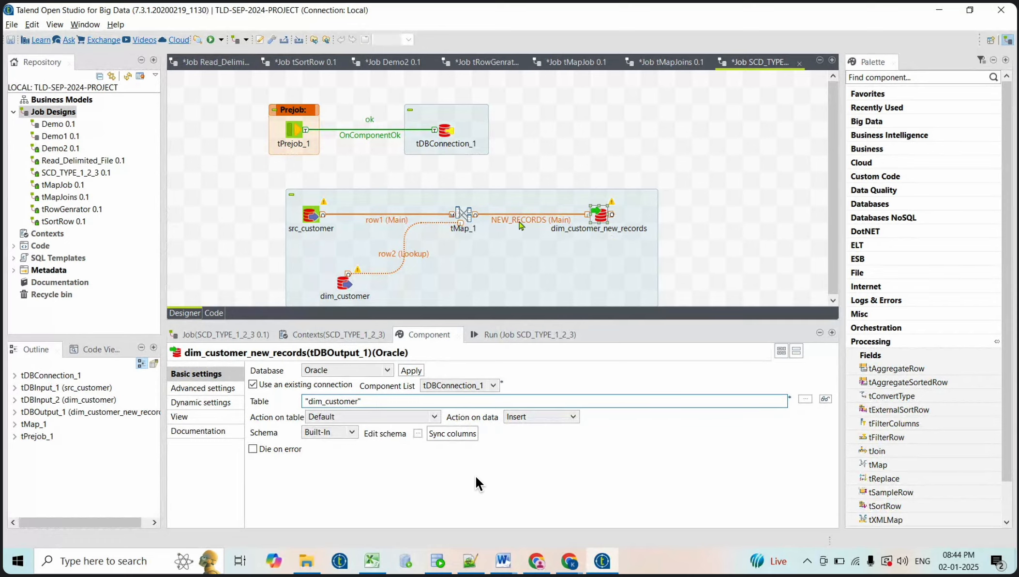
double_click(464, 213)
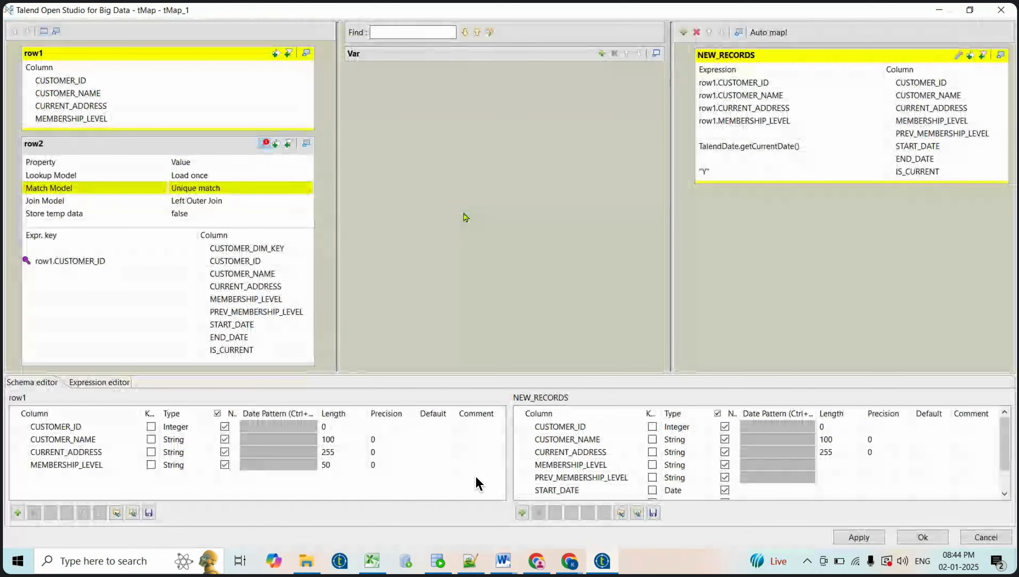
Filter the NEW_RECORDS output with row1.CUSTOMER_ID != row2.CUSTOMER_ID
click(971, 55)
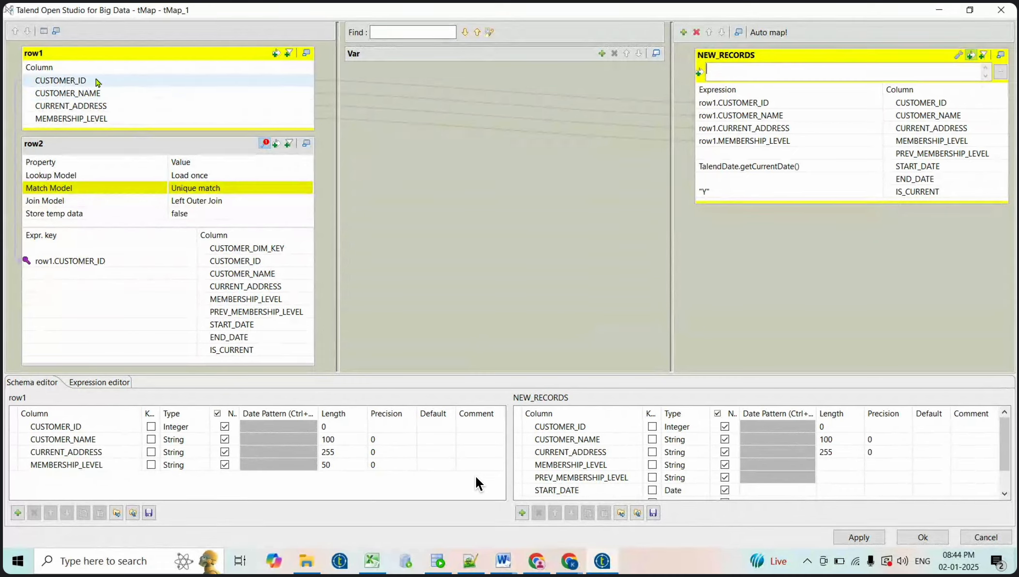
click(98, 81)
drag(98, 81, 792, 71)
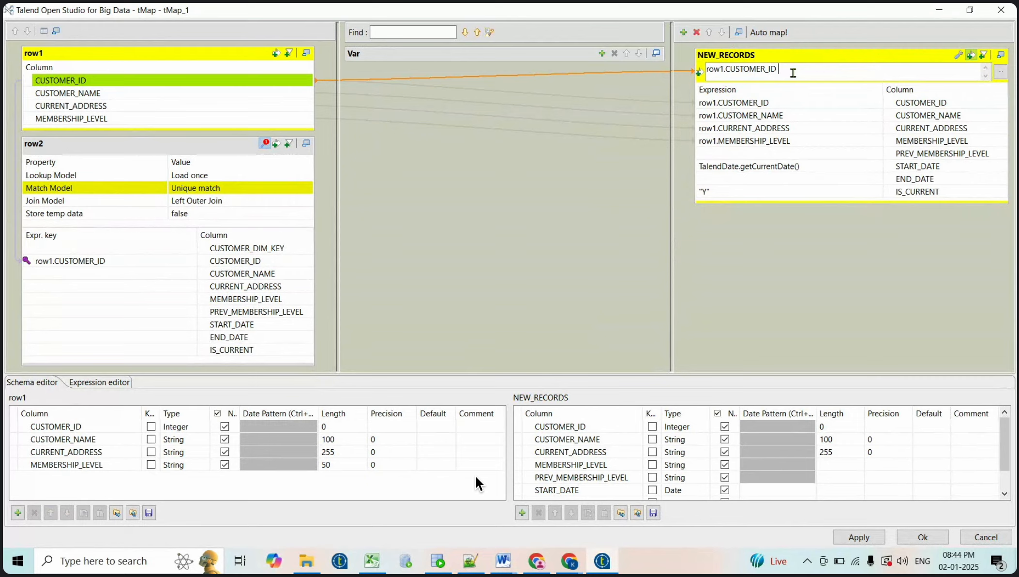
text(!=)
drag(220, 260, 839, 71)
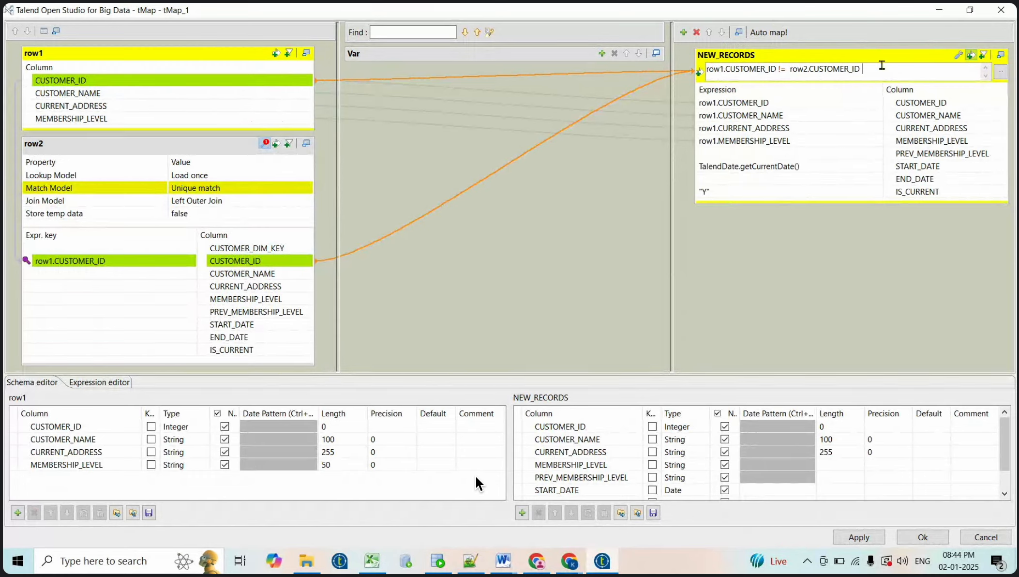
text(&&)
key(BackSpace)
key(BackSpace)
key(BackSpace)
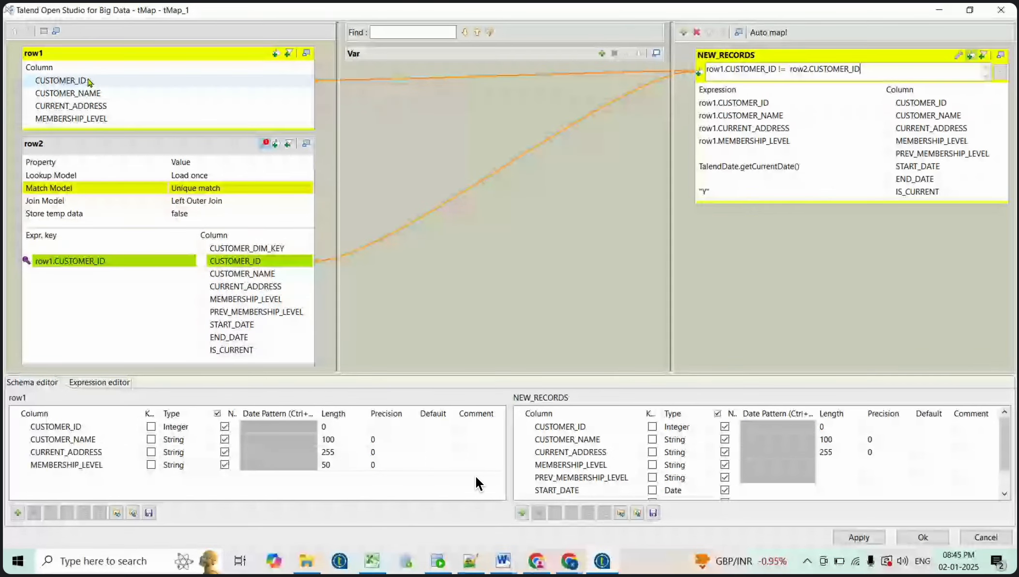
Review the CUSTOMER_ID lookup, then apply the filter edits and close the tMap editor
click(270, 265)
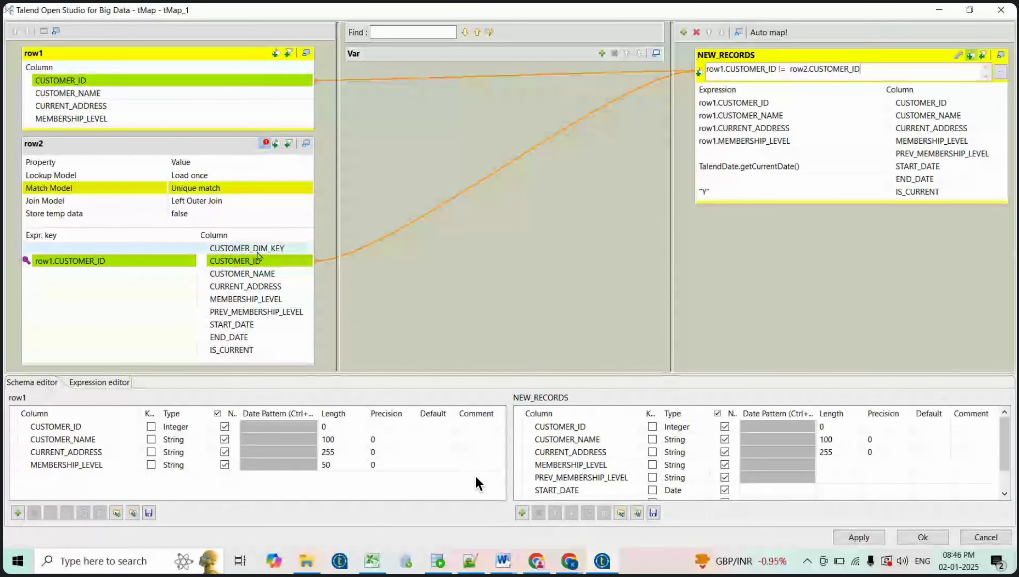
click(224, 262)
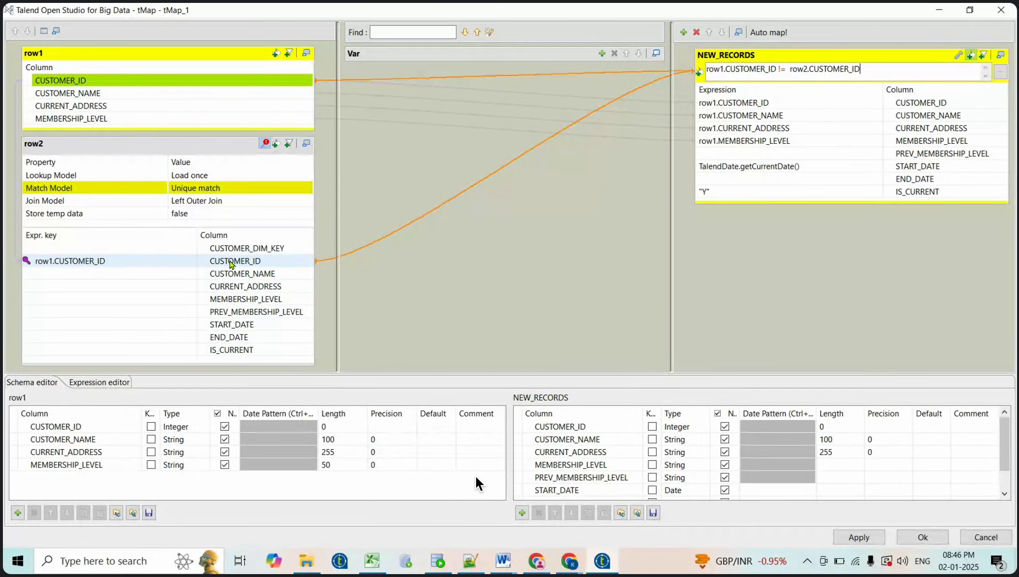
click(65, 80)
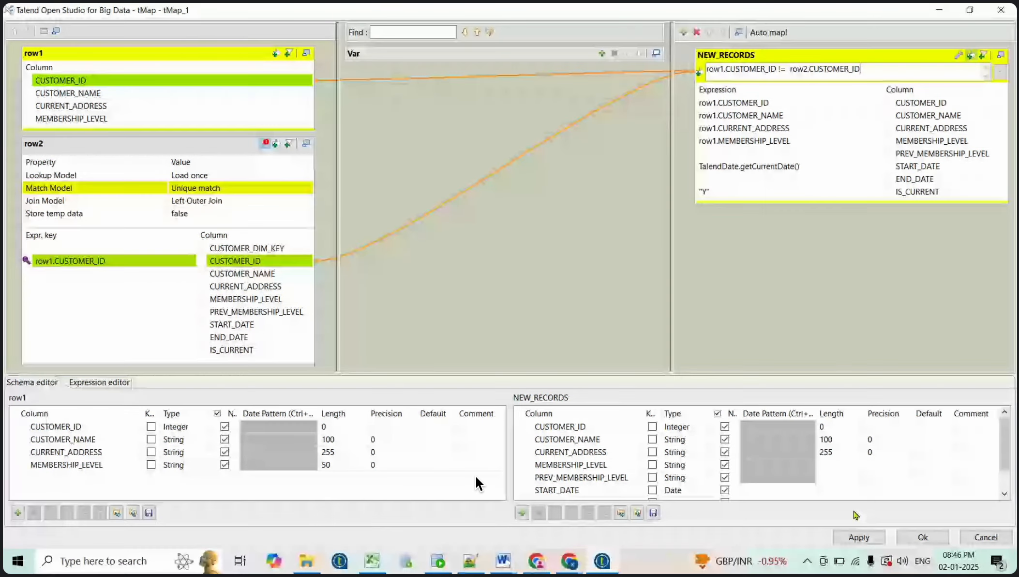
click(865, 537)
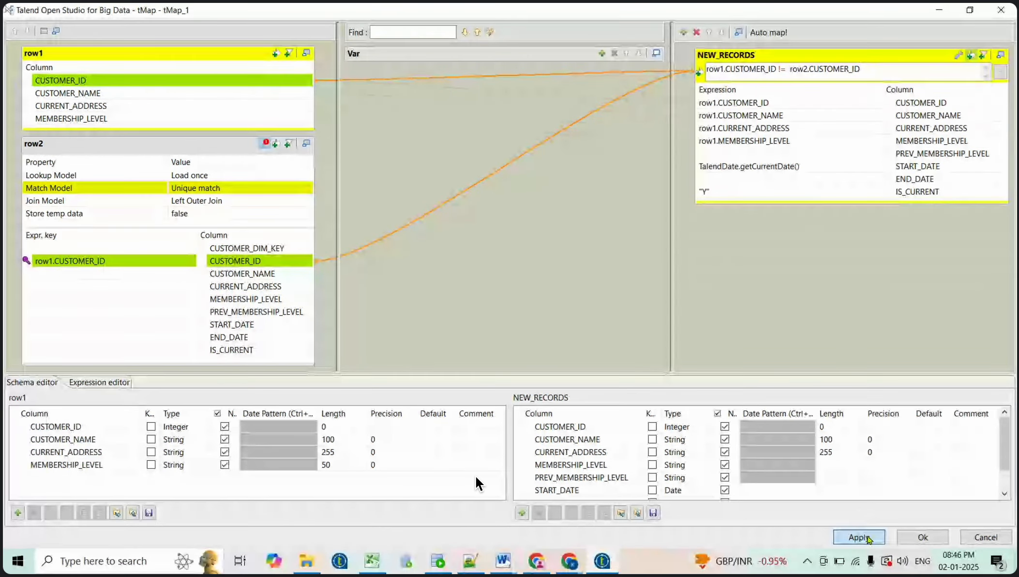
click(923, 537)
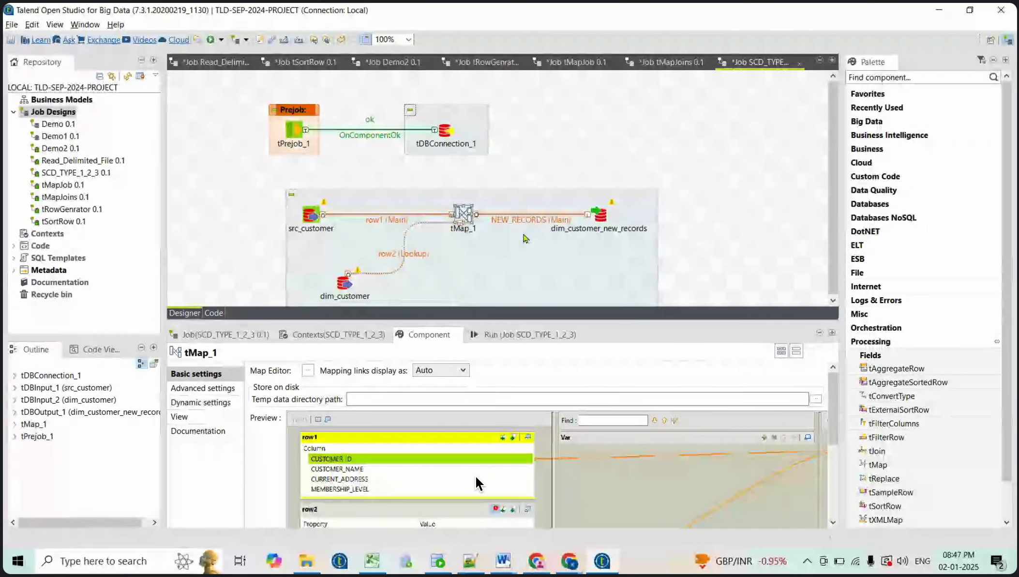
Inspect dim_customer_new_records' schema, confirming all eight columns from CUSTOMER_ID to IS_CURRENT
click(601, 214)
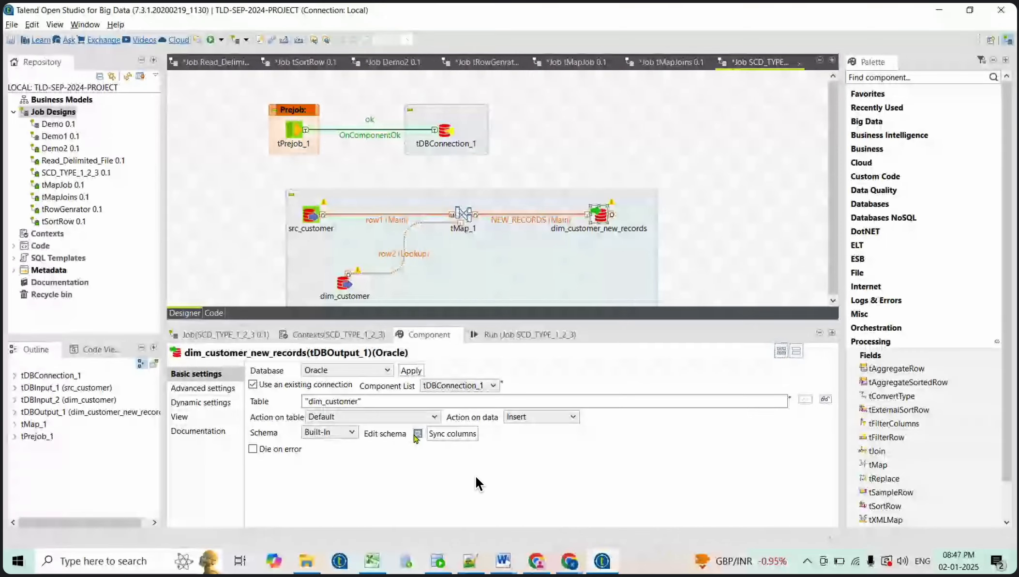
double_click(601, 214)
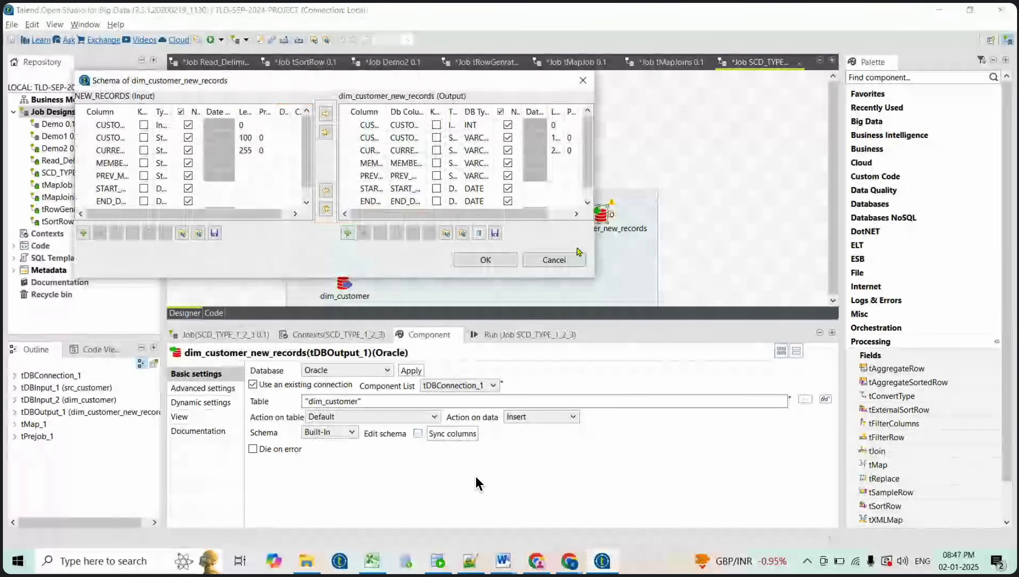
drag(595, 278, 730, 376)
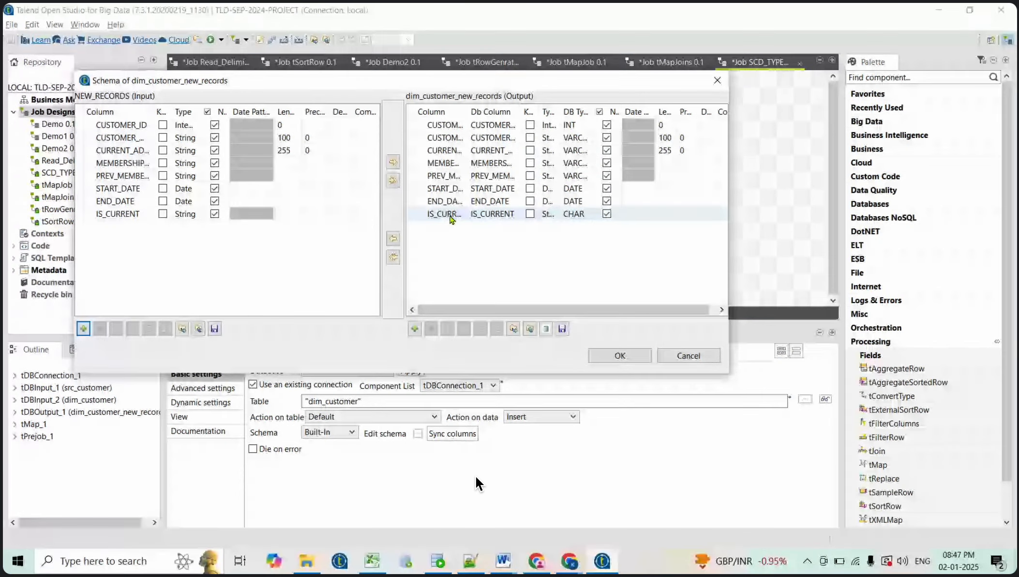
click(618, 360)
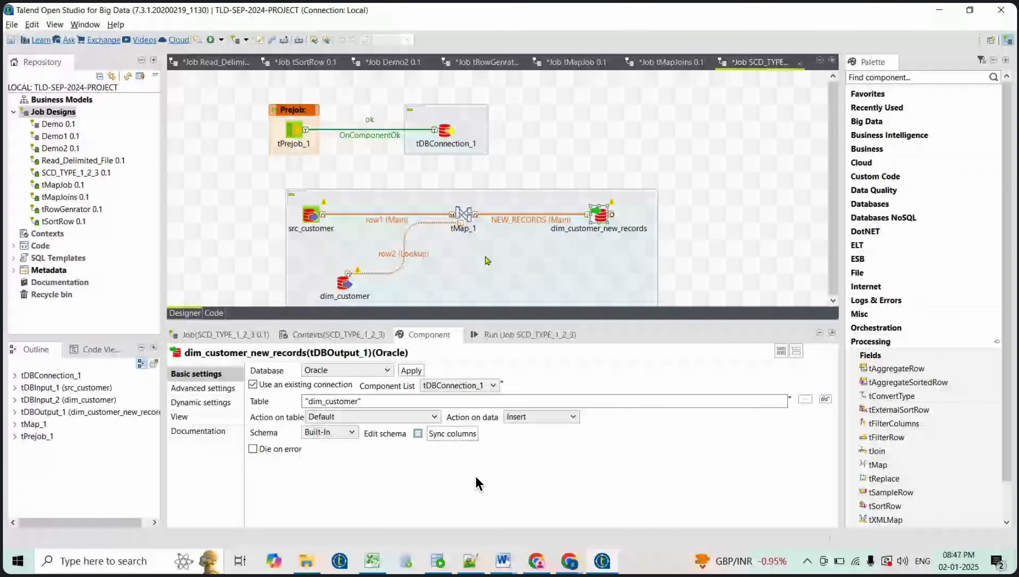
Reposition the main subjob just below the prejob and give the canvas more vertical room
drag(488, 260, 435, 226)
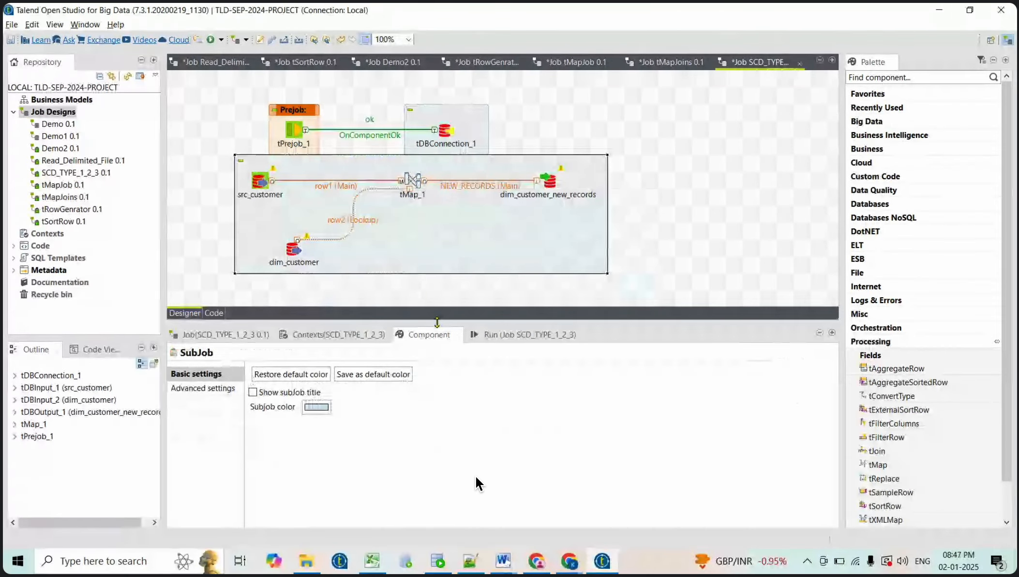
drag(437, 322, 437, 375)
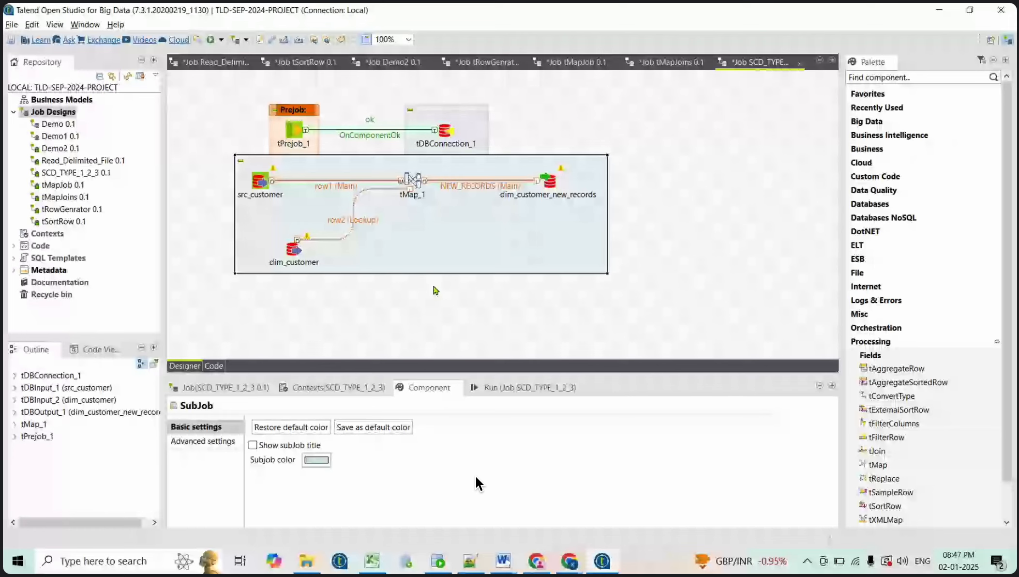
drag(433, 286, 432, 290)
click(394, 320)
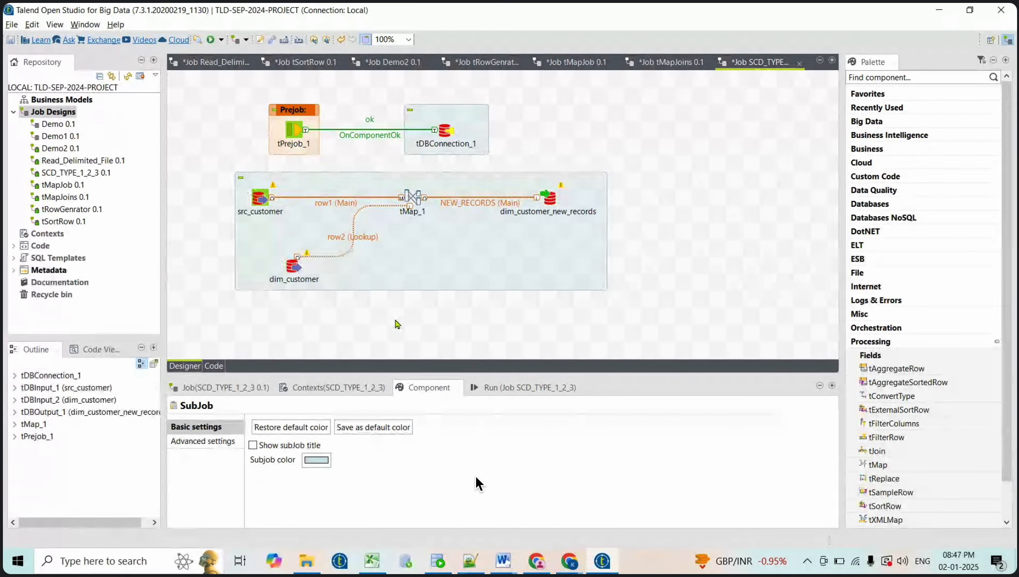
Place a tPostjob component under the prejob using 'post'
text(post)
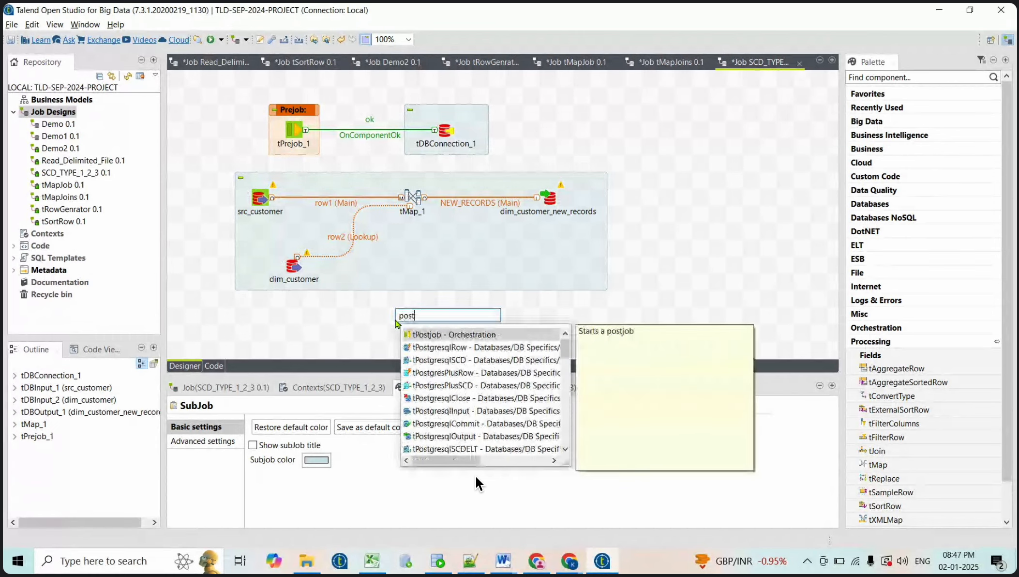
key(Return)
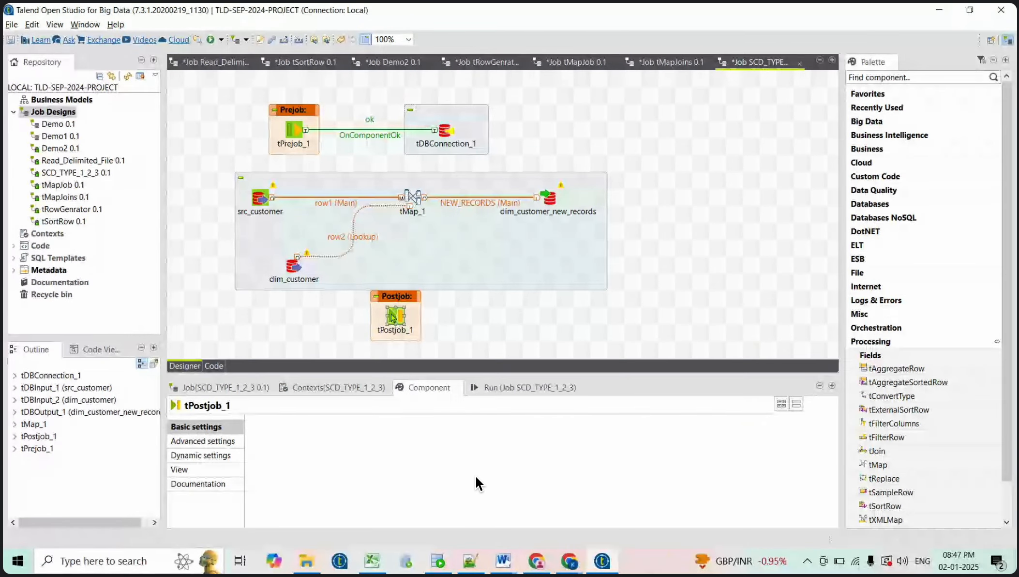
drag(394, 317, 294, 318)
click(452, 317)
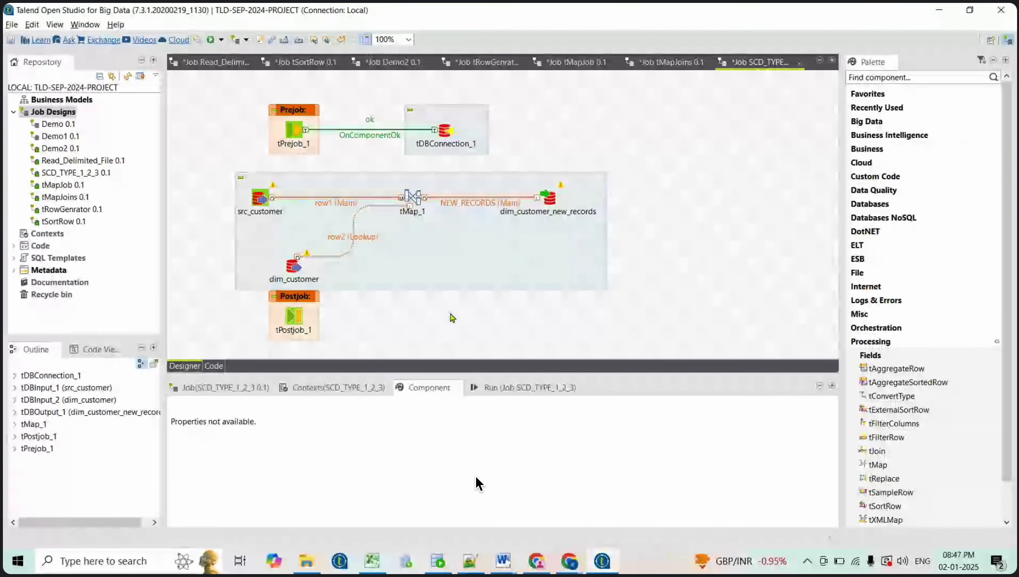
Add a tDBConnection component and set its database type to Oracle
text(tdbcon)
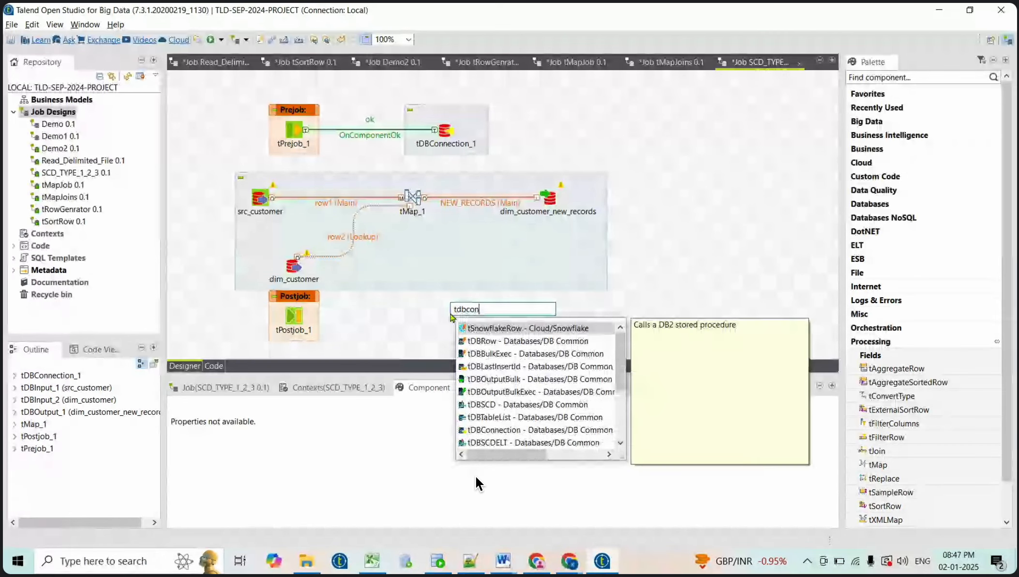
text(n)
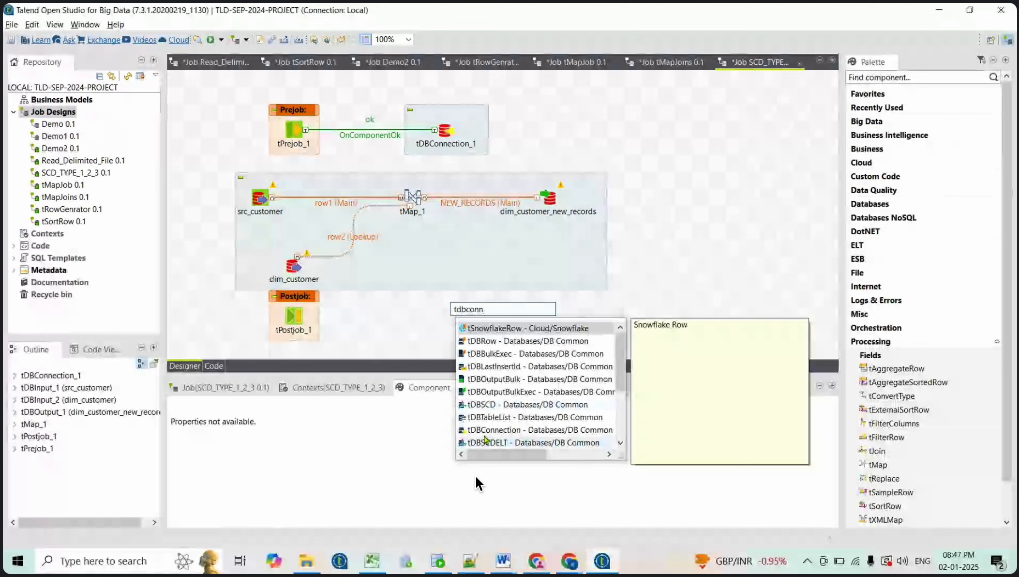
click(490, 430)
key(Return)
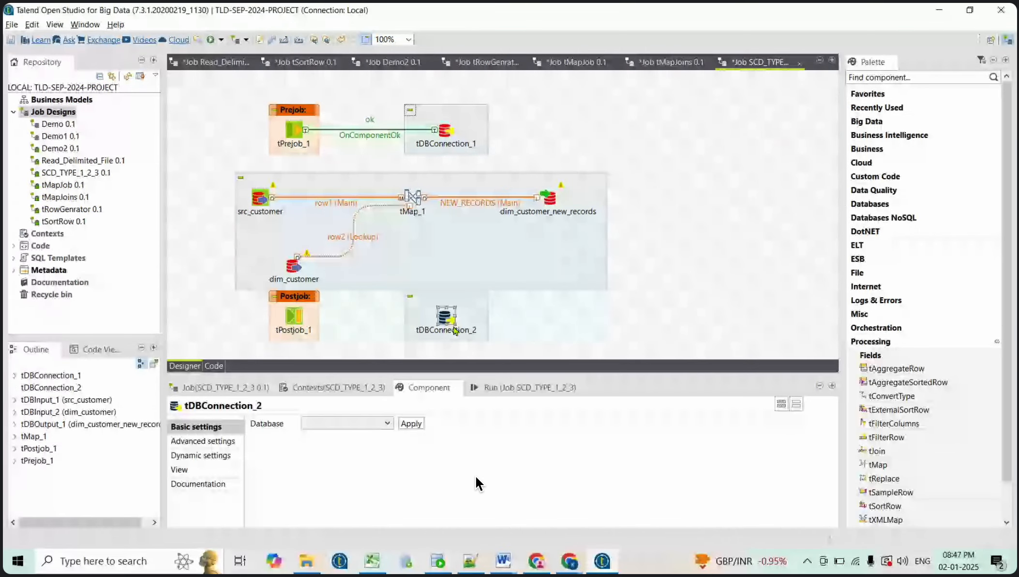
click(388, 423)
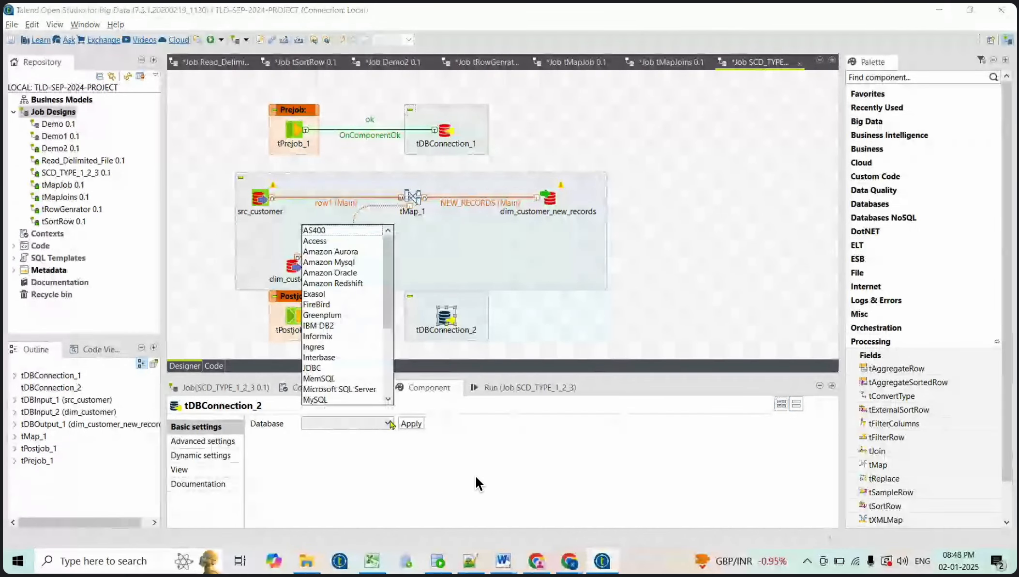
key(o)
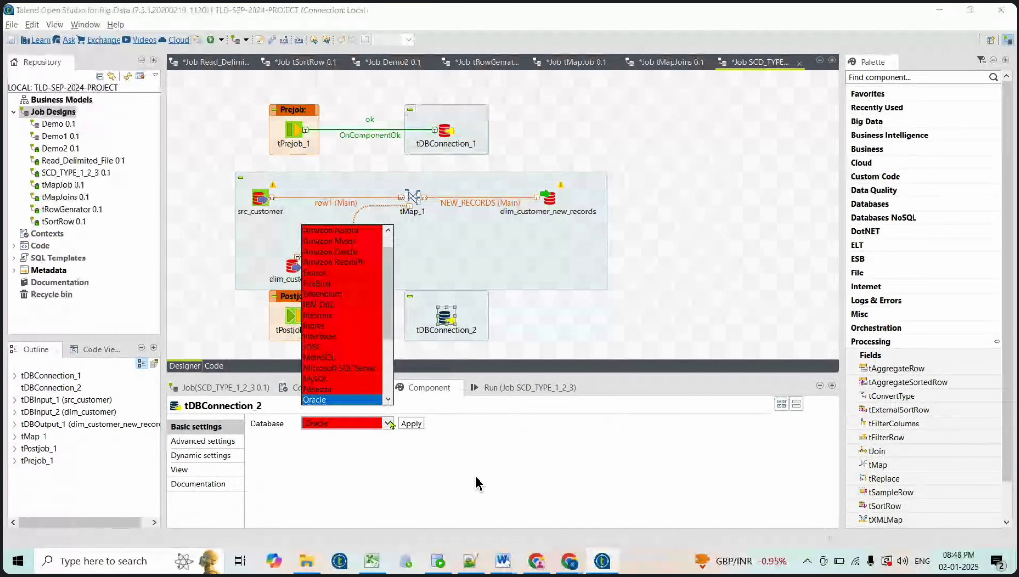
key(Return)
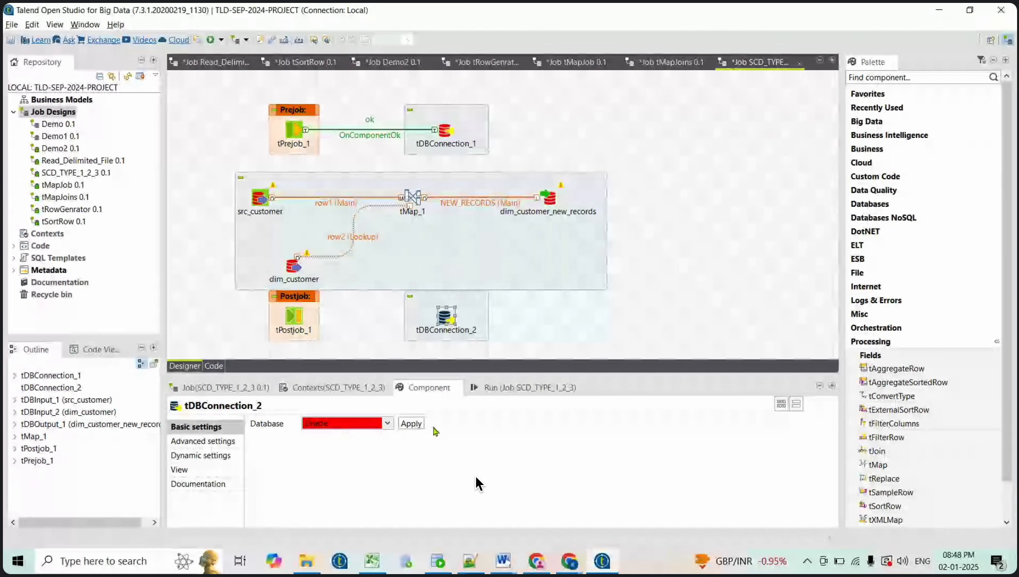
click(411, 423)
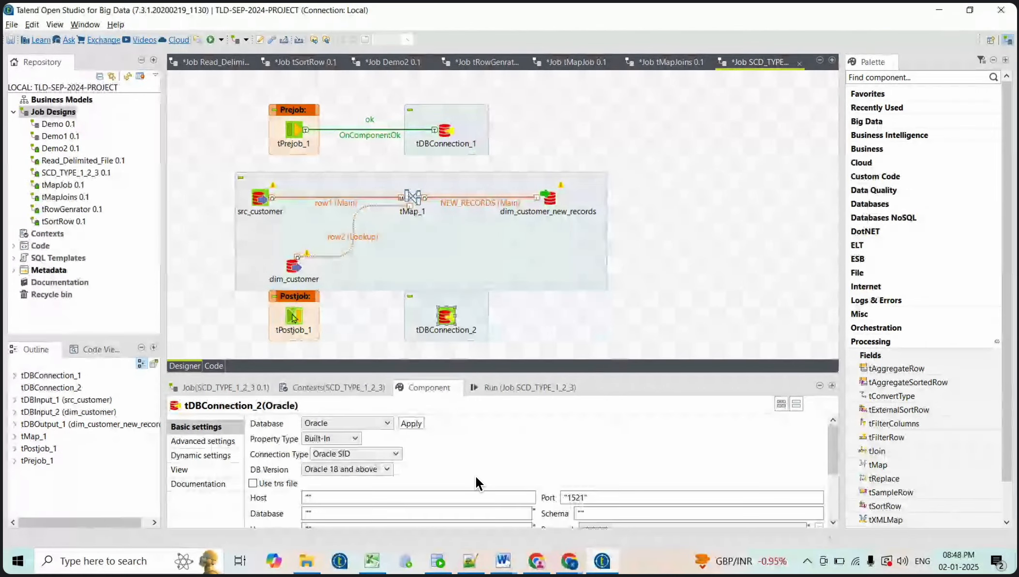
Link tPostjob_1 to tDBConnection_2 with an OnComponentOk trigger
click(317, 318)
right_click(317, 318)
mouse_move(319, 321)
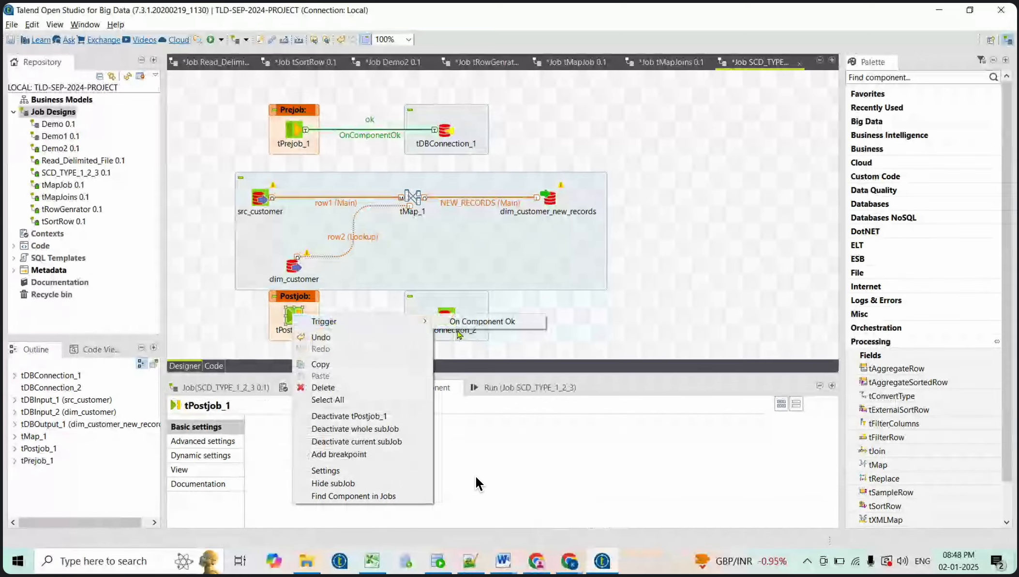
click(463, 321)
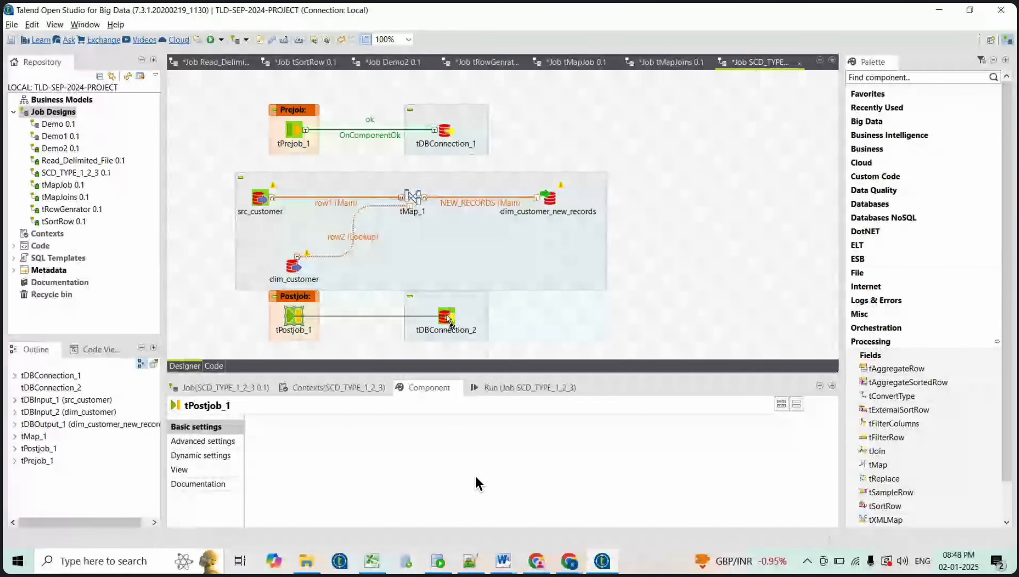
click(447, 315)
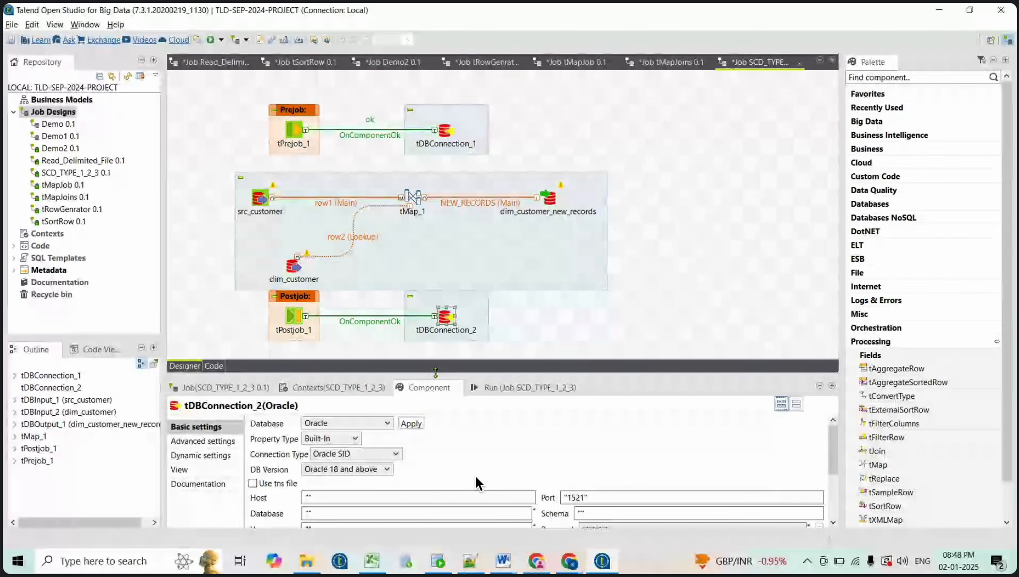
Delete tDBConnection_2 and place a tDBClose component beside tPostjob_1
key(Delete)
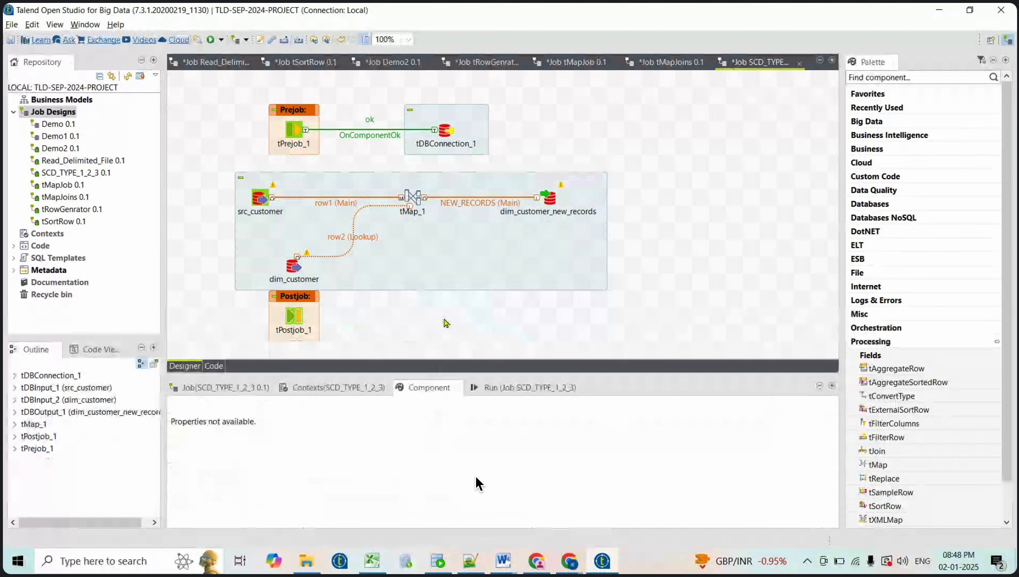
text(td)
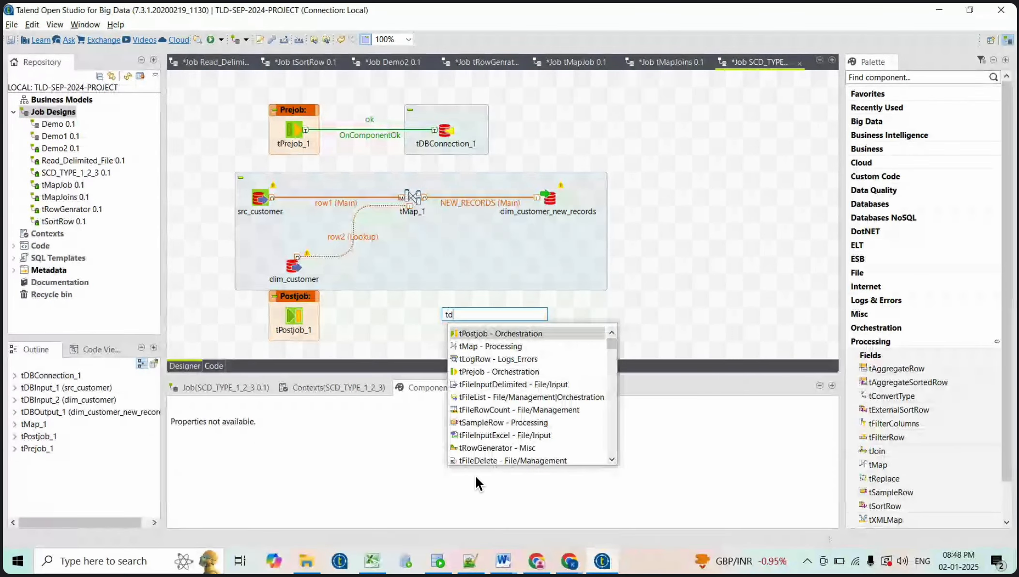
text(bclos)
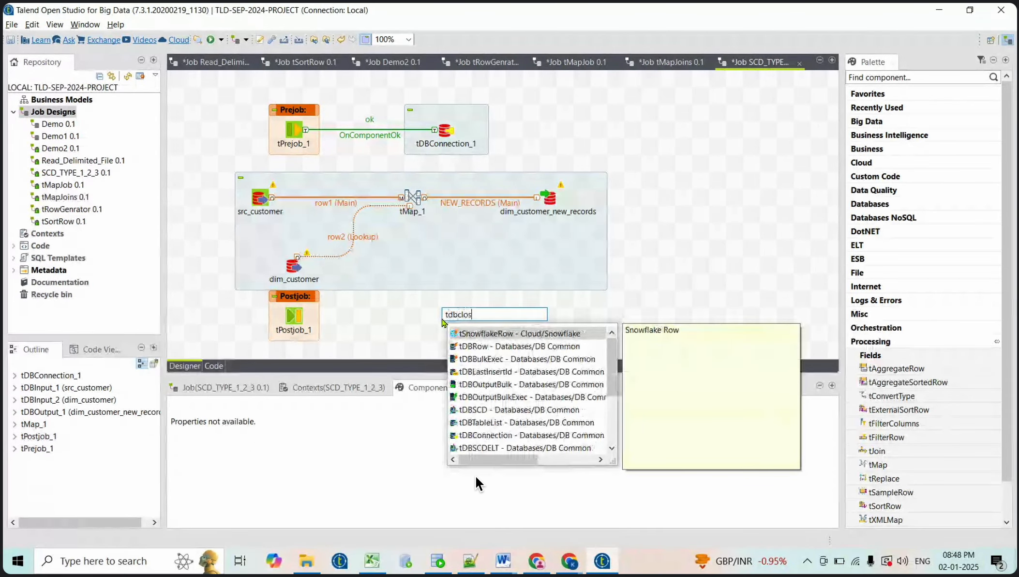
text(e)
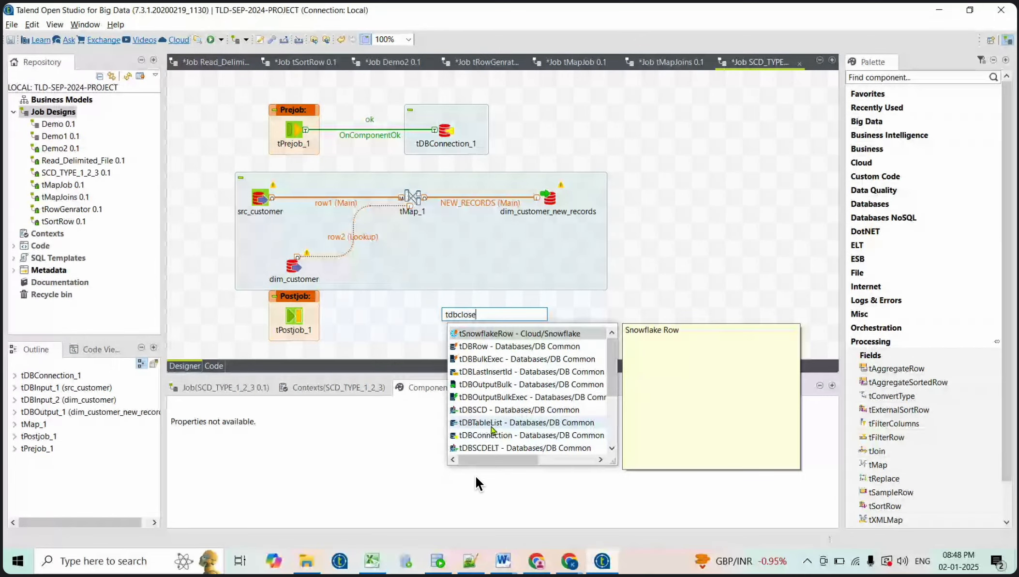
text(conn)
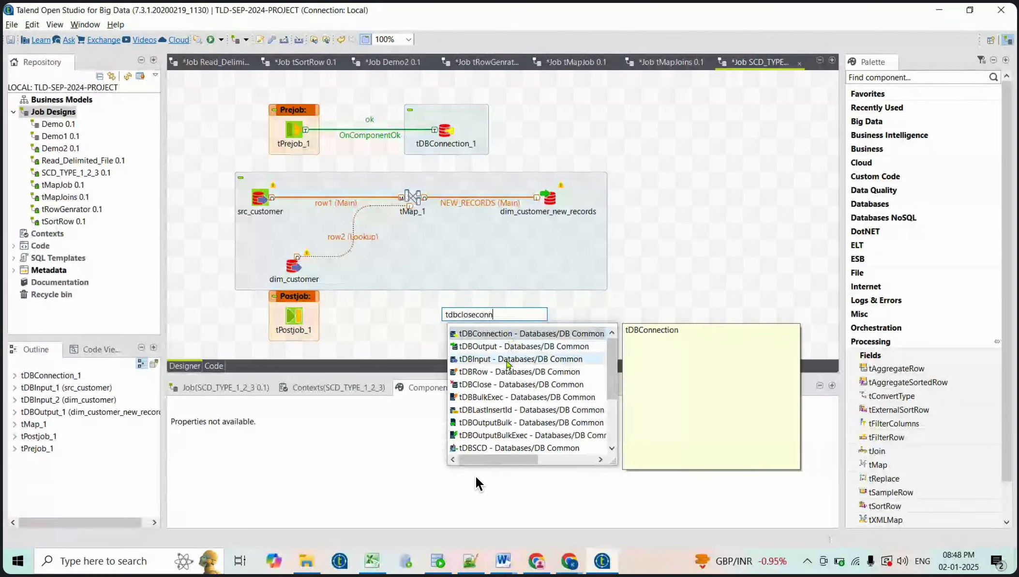
click(491, 384)
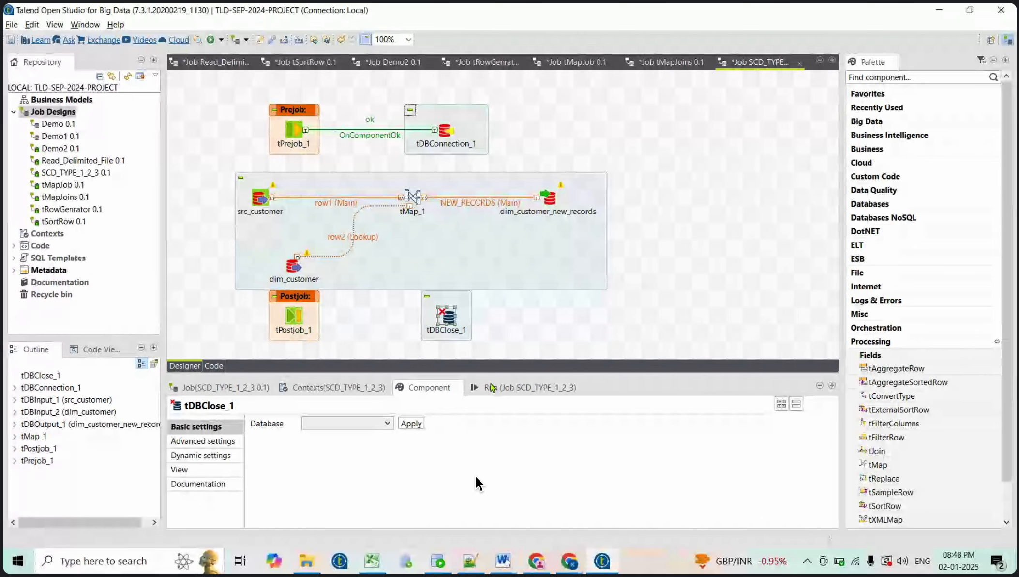
Link tPostjob_1 to tDBClose_1 with an OnComponentOk trigger
right_click(297, 318)
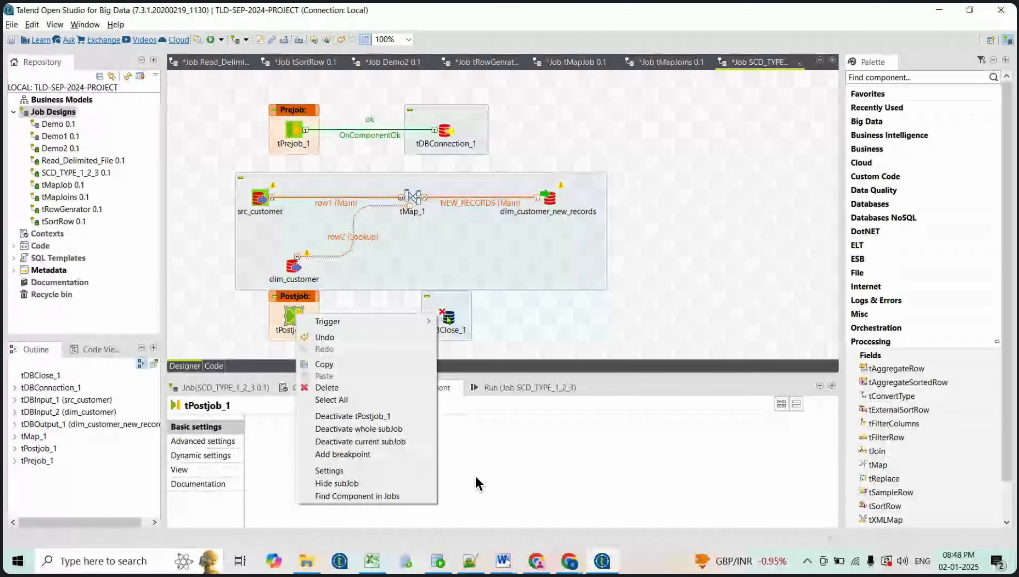
mouse_move(339, 321)
click(453, 323)
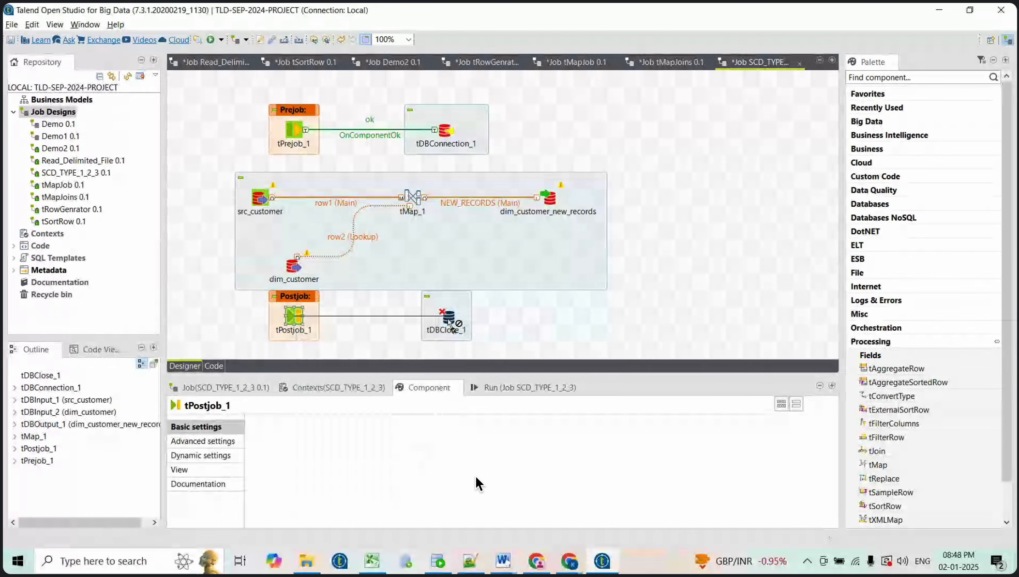
click(448, 320)
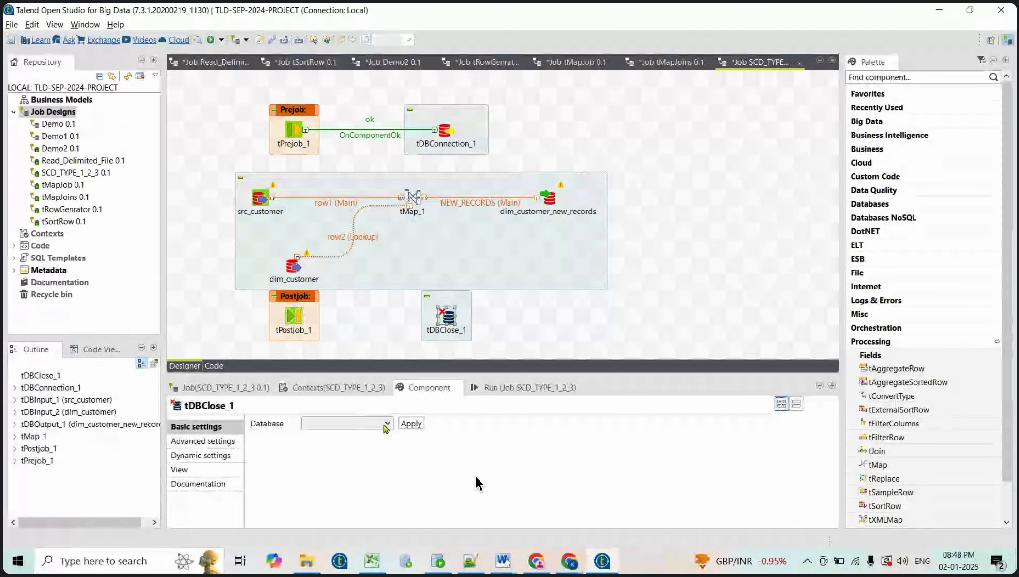
Set tDBClose_1 to Oracle, closing tDBConnection_1, and save the job
click(386, 424)
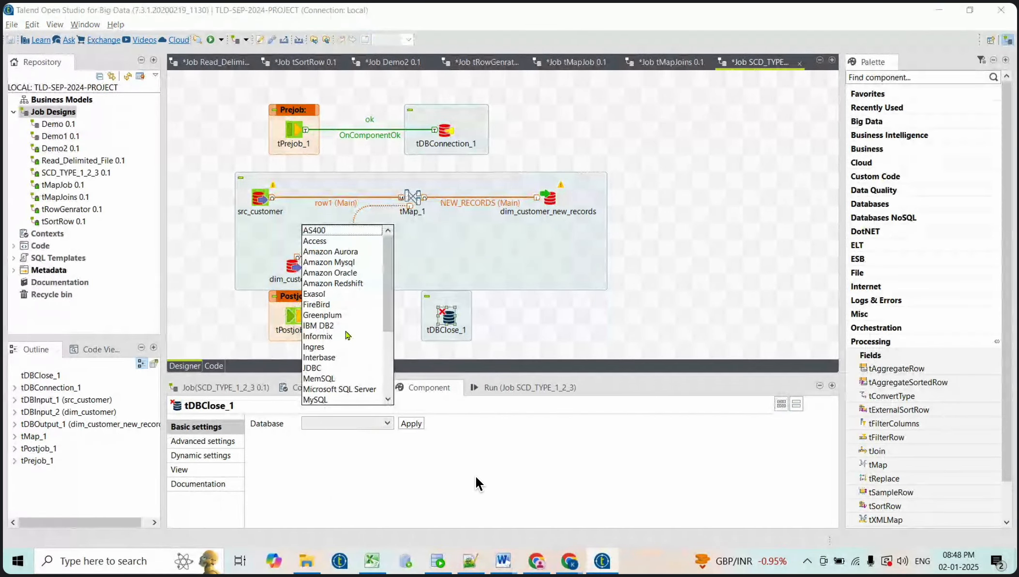
key(o)
key(Return)
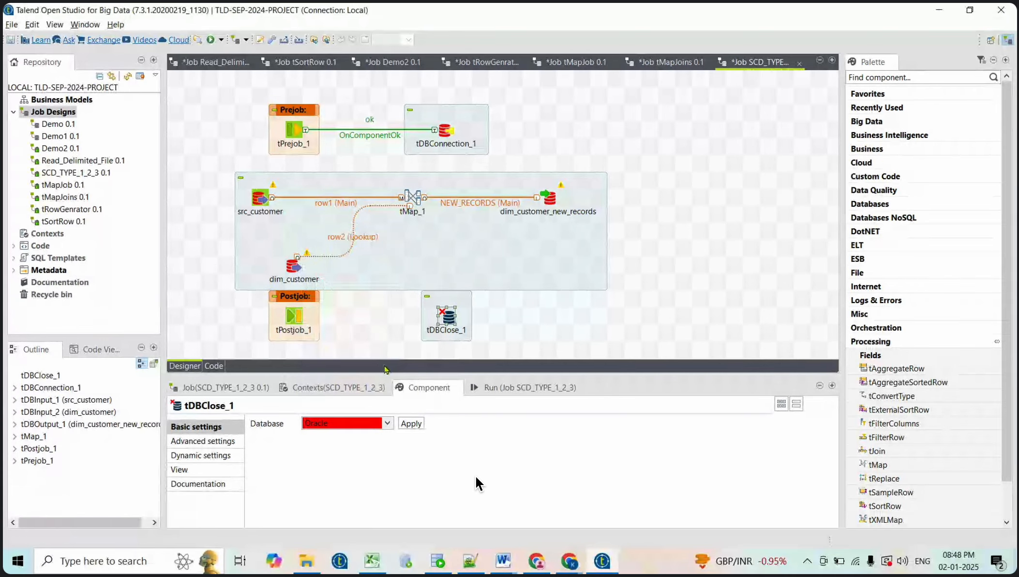
click(405, 423)
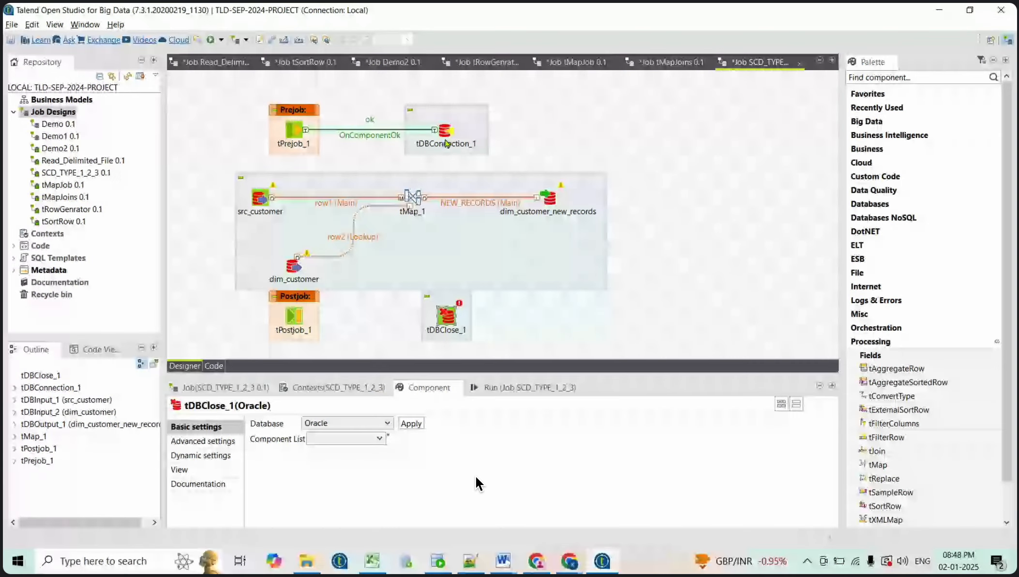
click(380, 437)
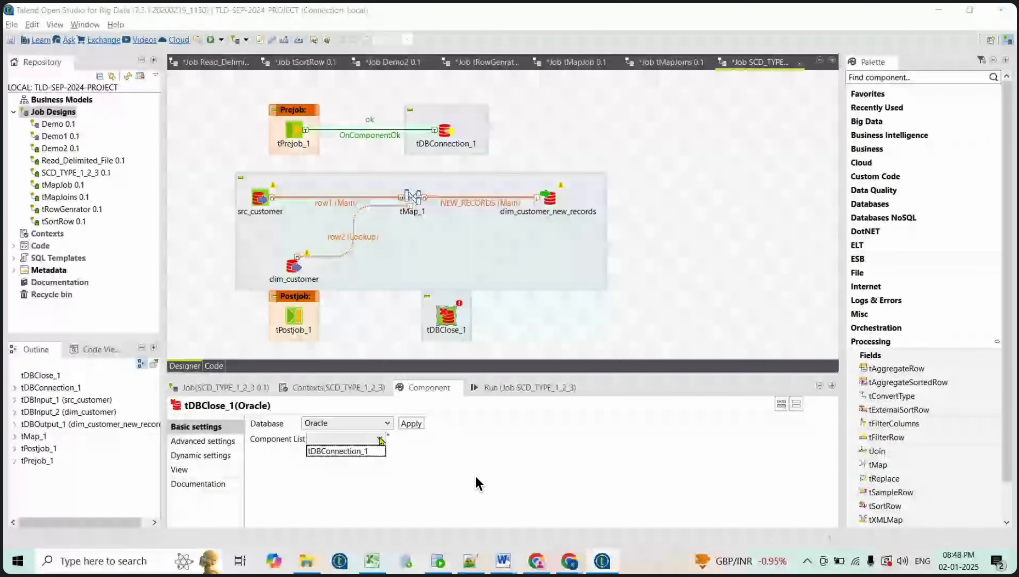
click(366, 452)
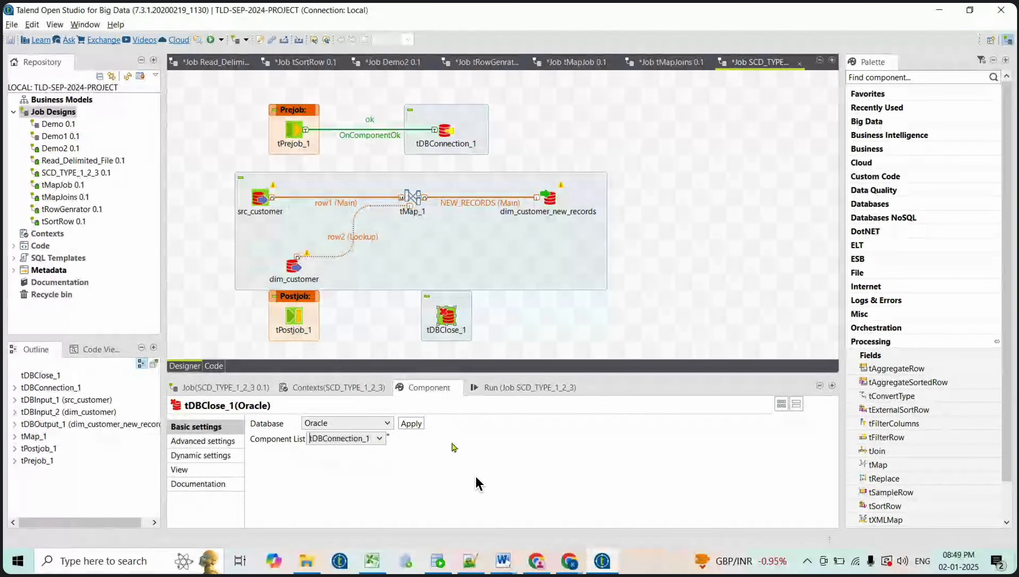
key(ctrl+s)
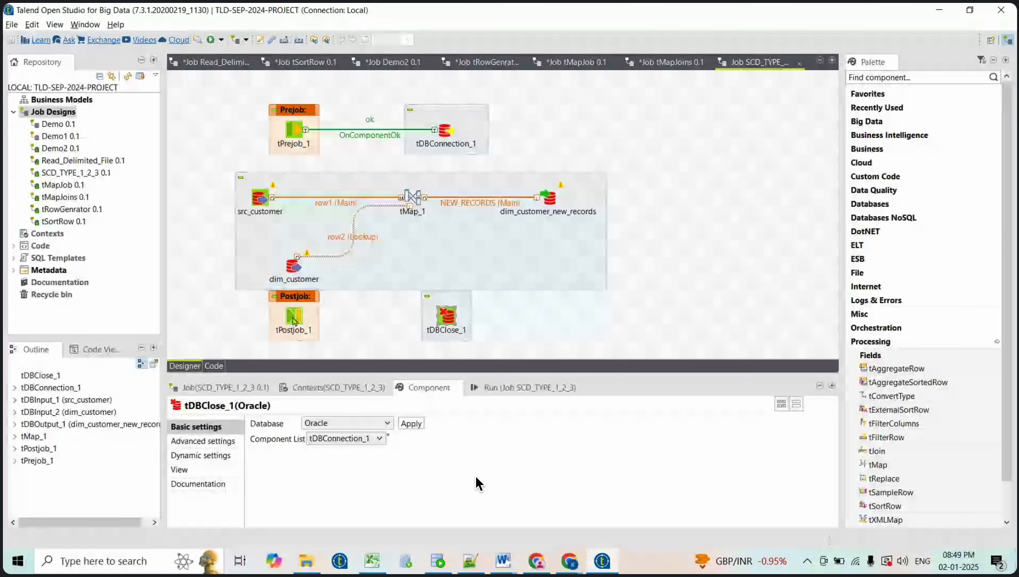
Re-create the OnComponentOk trigger from tPostjob_1 to tDBClose_1 and check its settings
right_click(295, 319)
mouse_move(371, 332)
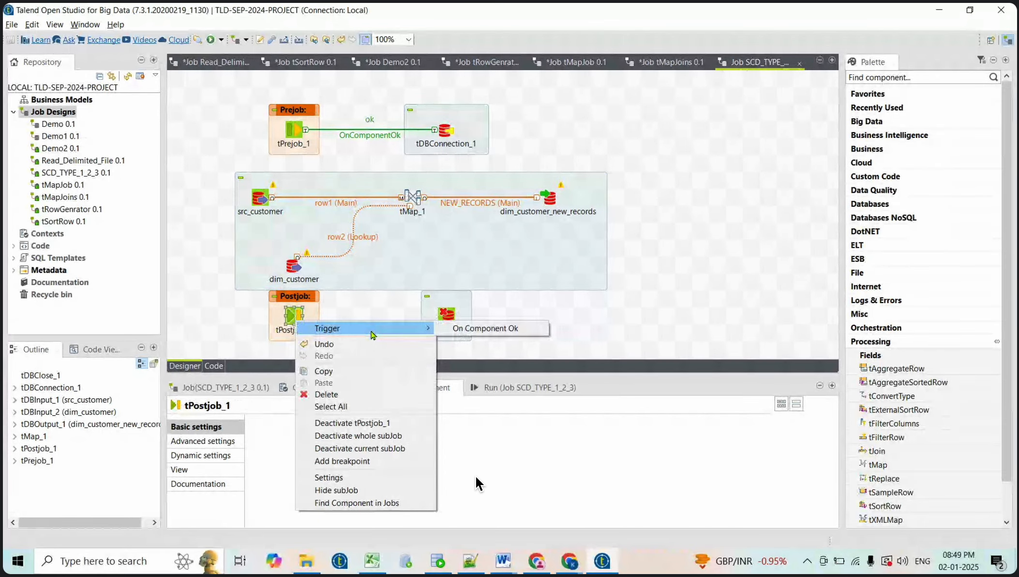
click(479, 328)
click(444, 315)
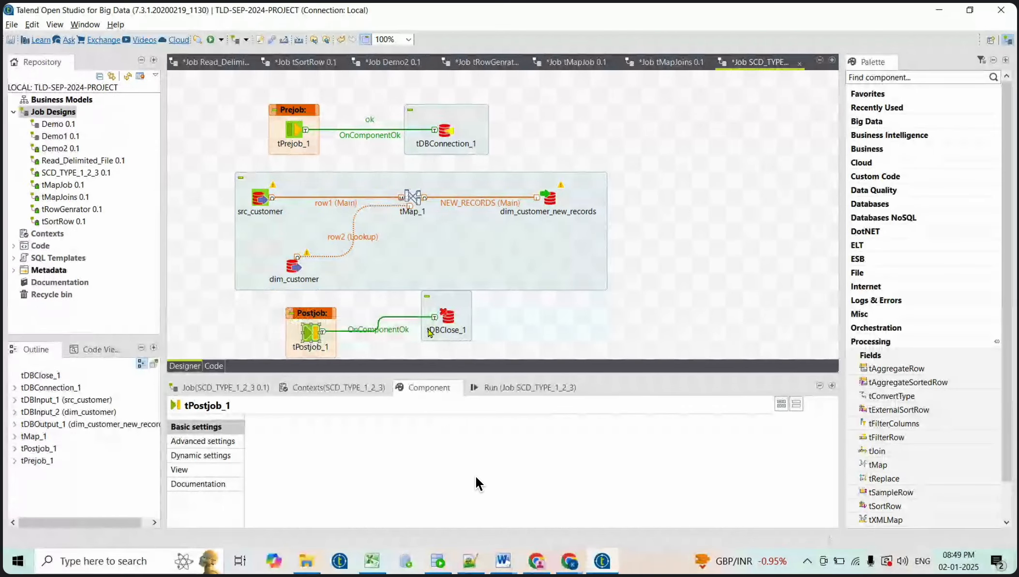
click(446, 320)
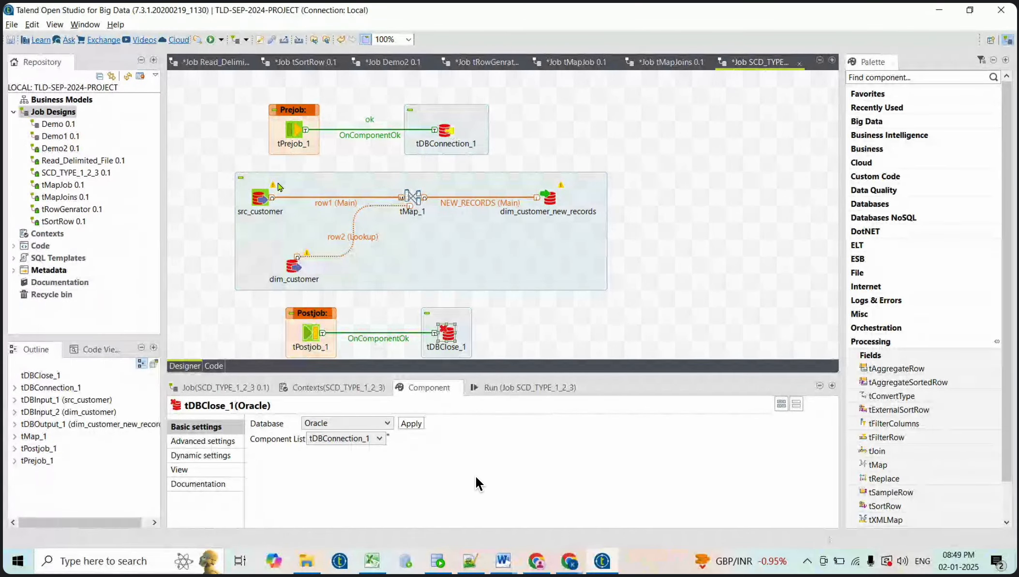
Check src_customer's source query settings and reopen the tMap_1 mapping editor
click(312, 184)
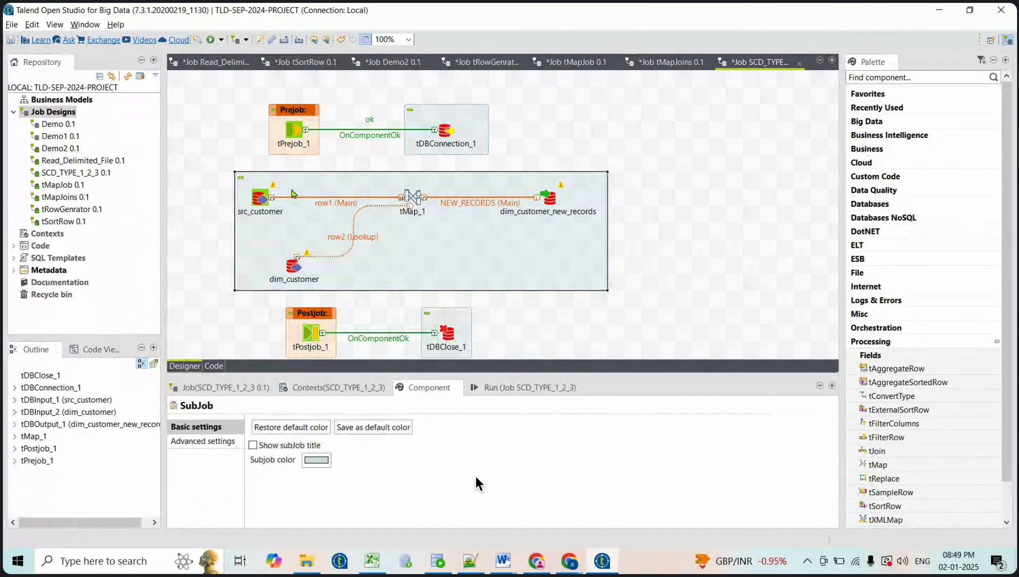
click(260, 200)
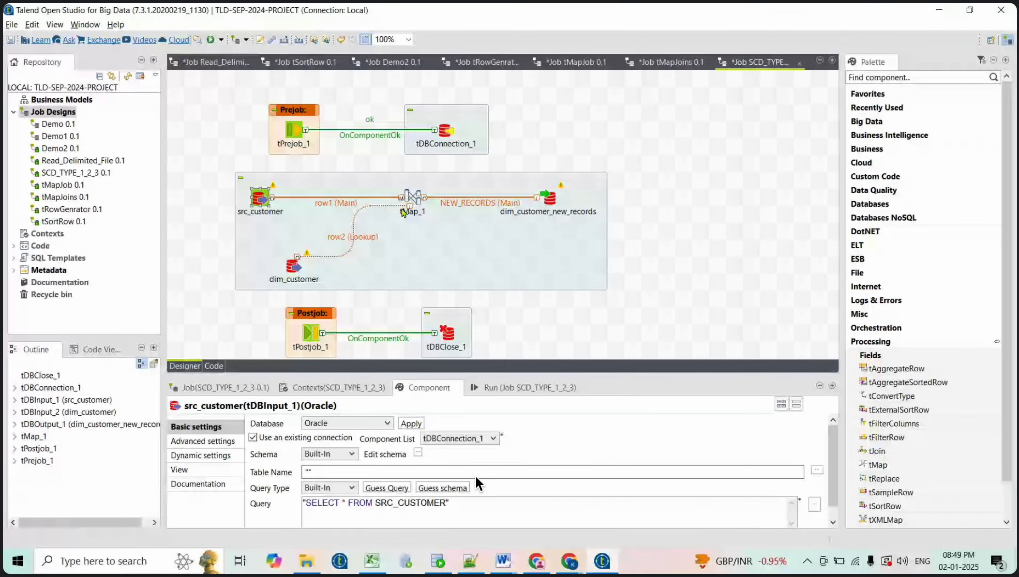
click(412, 196)
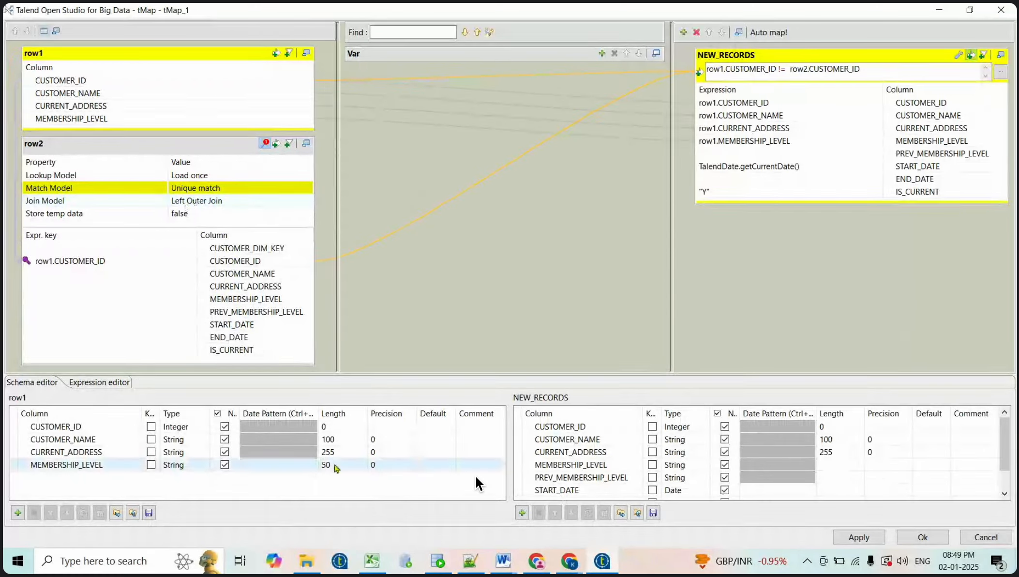
In SQL Developer, run SELECT * FROM SRC_CUSTOMER, returning customers 101 and 102
click(435, 564)
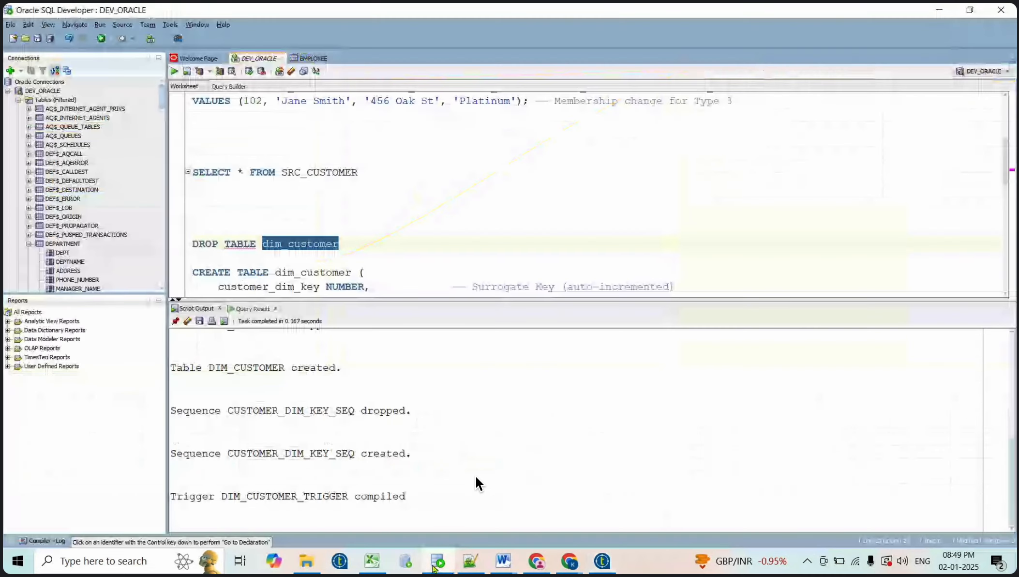
click(368, 172)
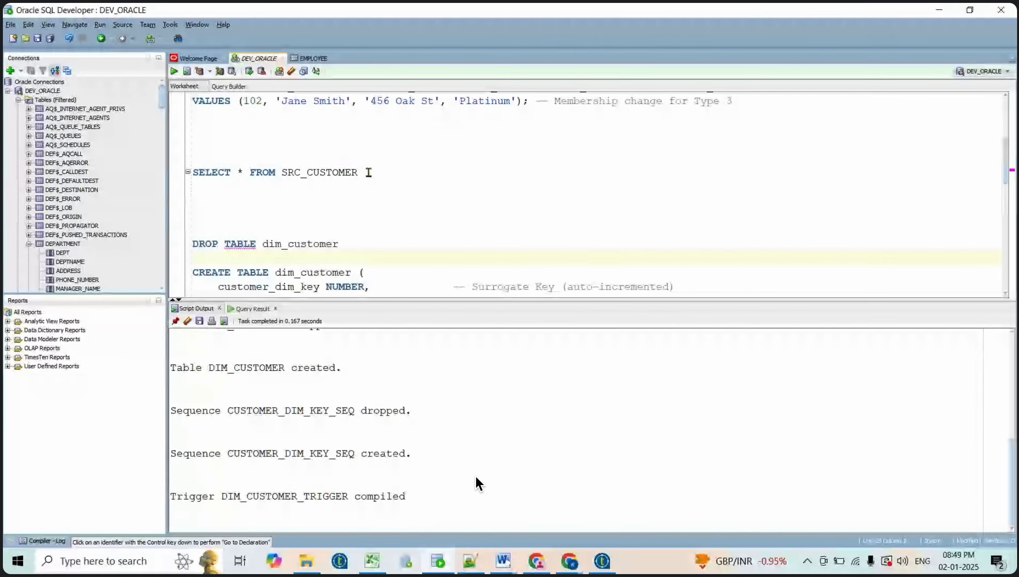
key(shift+Home)
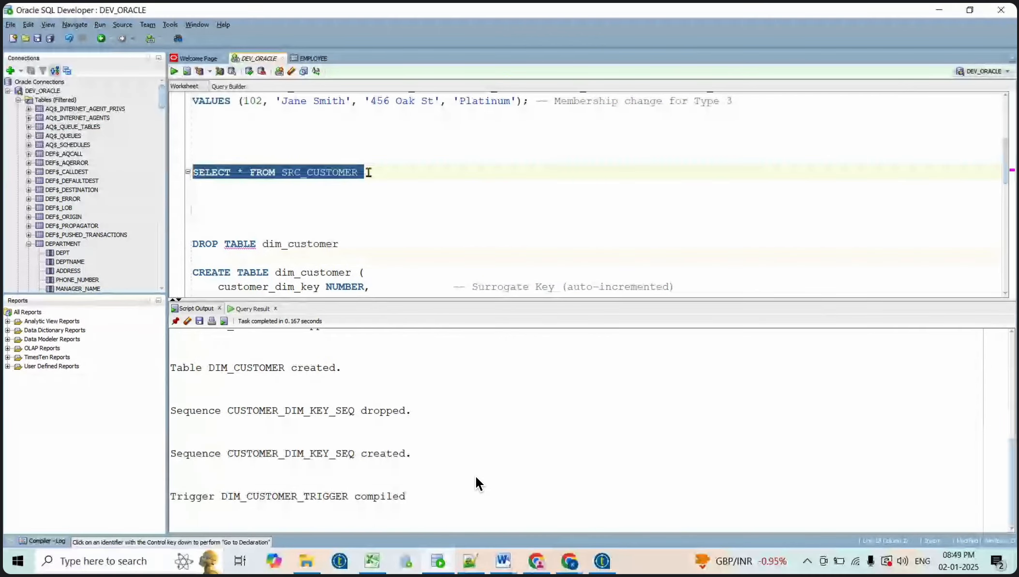
click(175, 72)
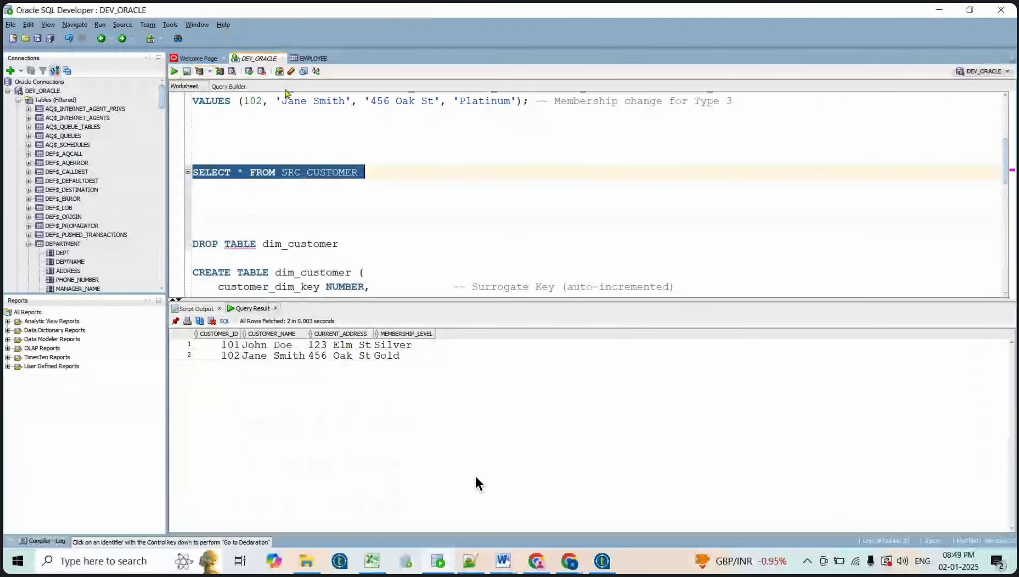
click(250, 72)
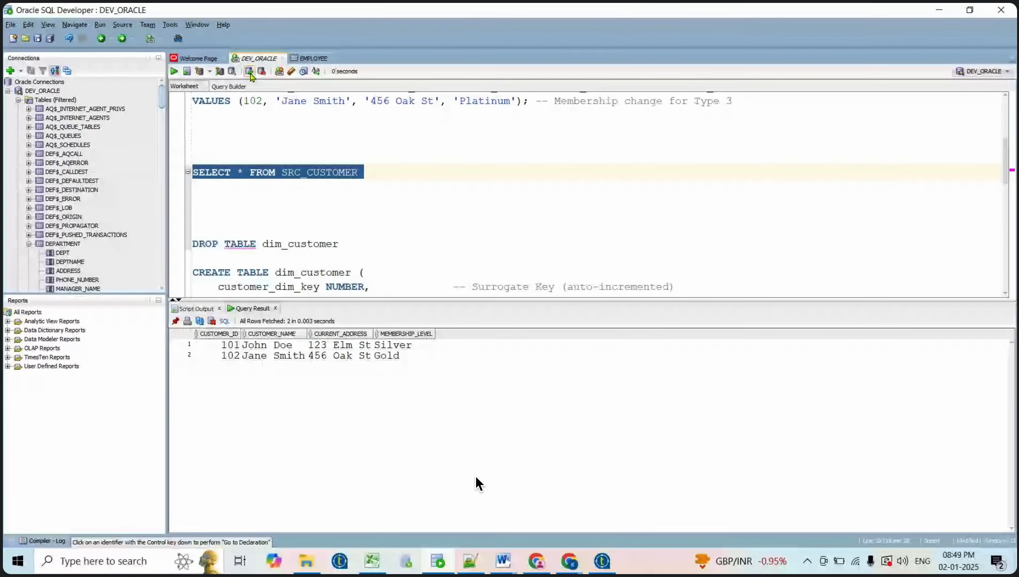
Add a 'select * from dim_customer' query on a new line and run it, getting no rows
click(382, 176)
key(Return)
key(Return)
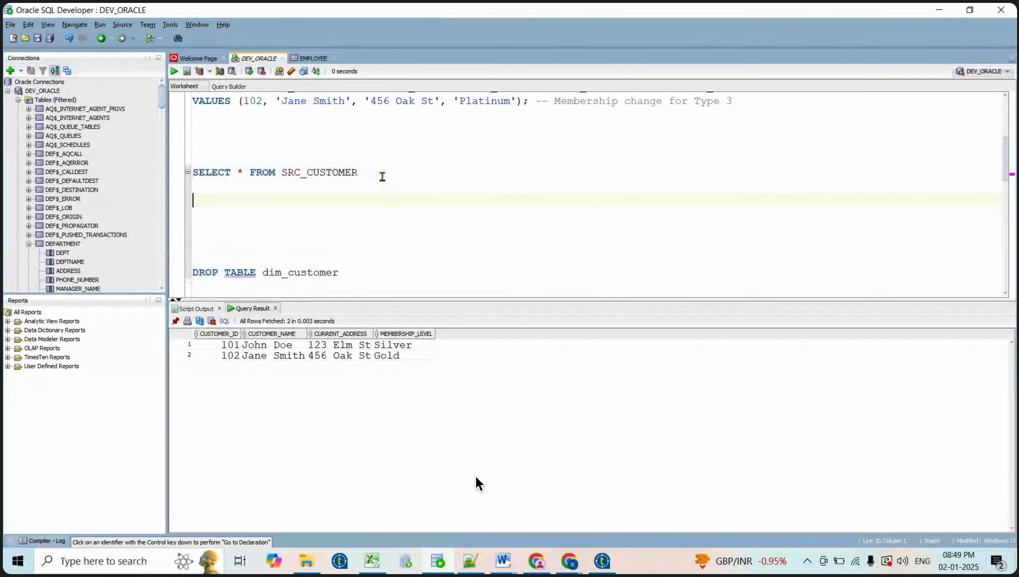
text(se)
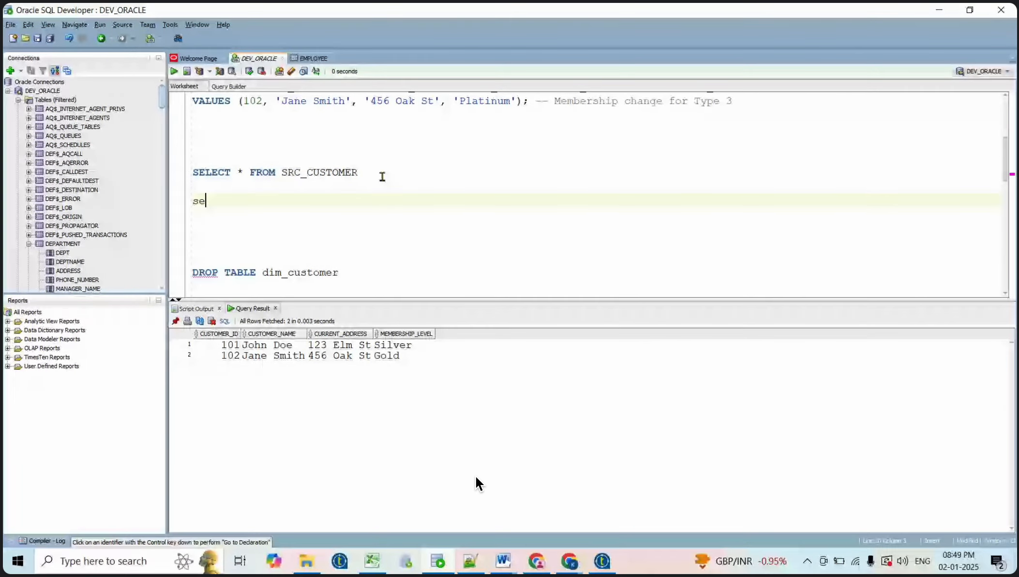
text(elect * from)
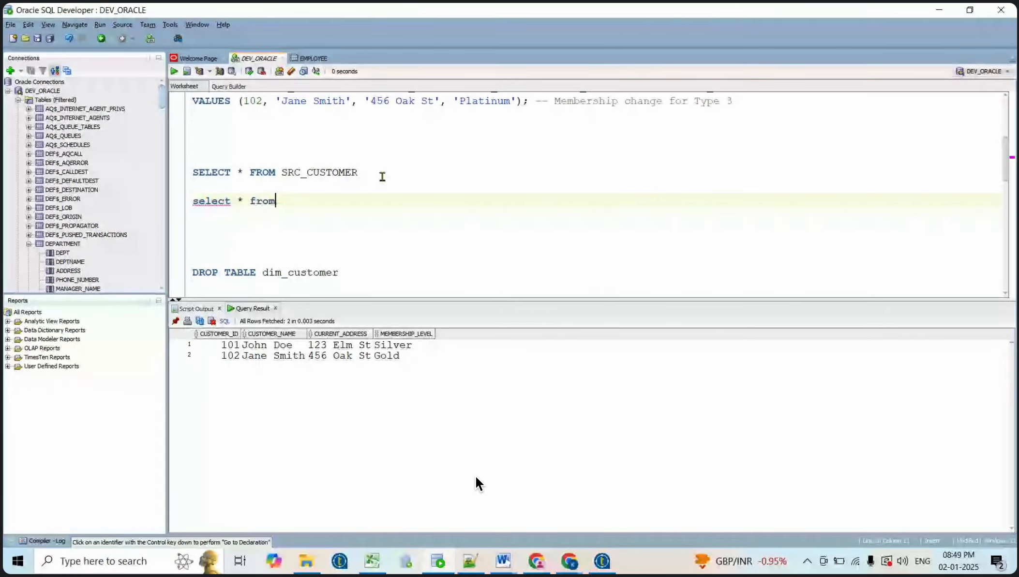
text( dim_)
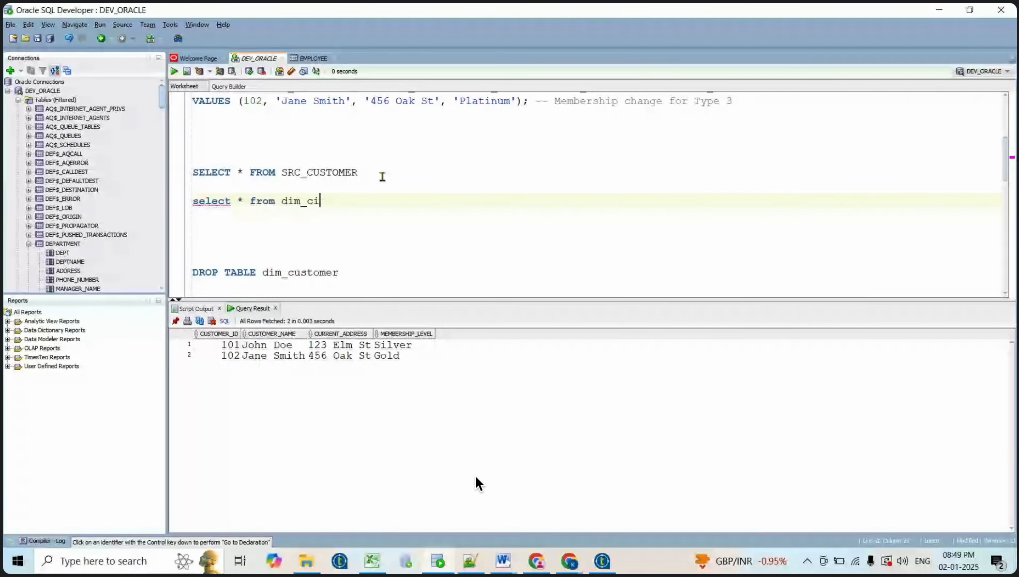
text(customer)
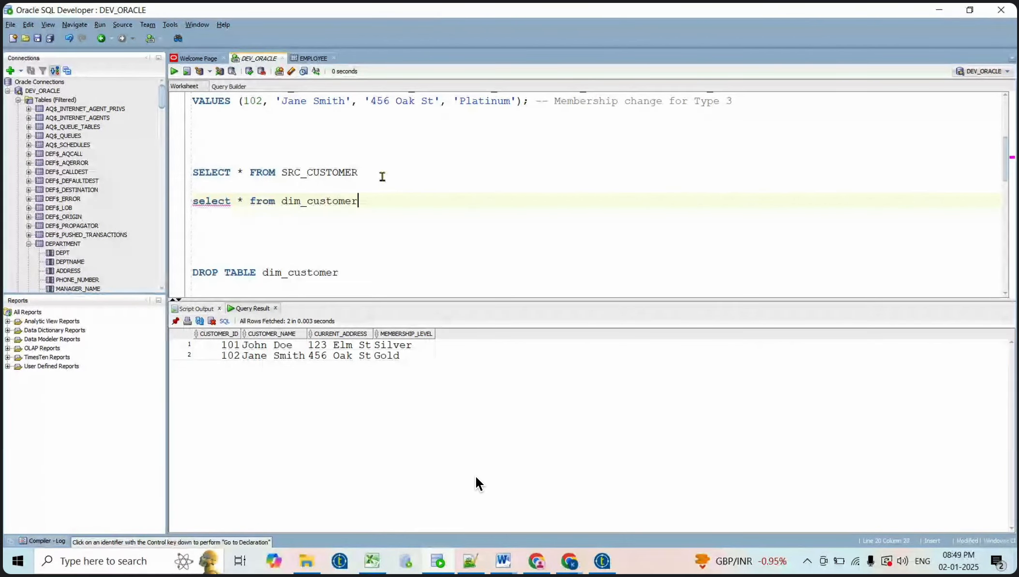
key(shift+Home)
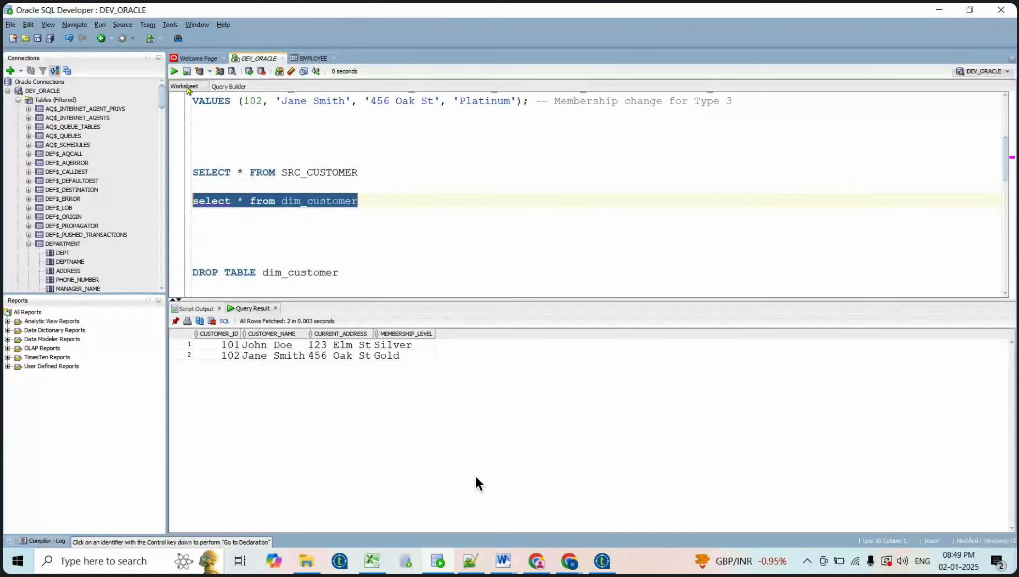
click(177, 73)
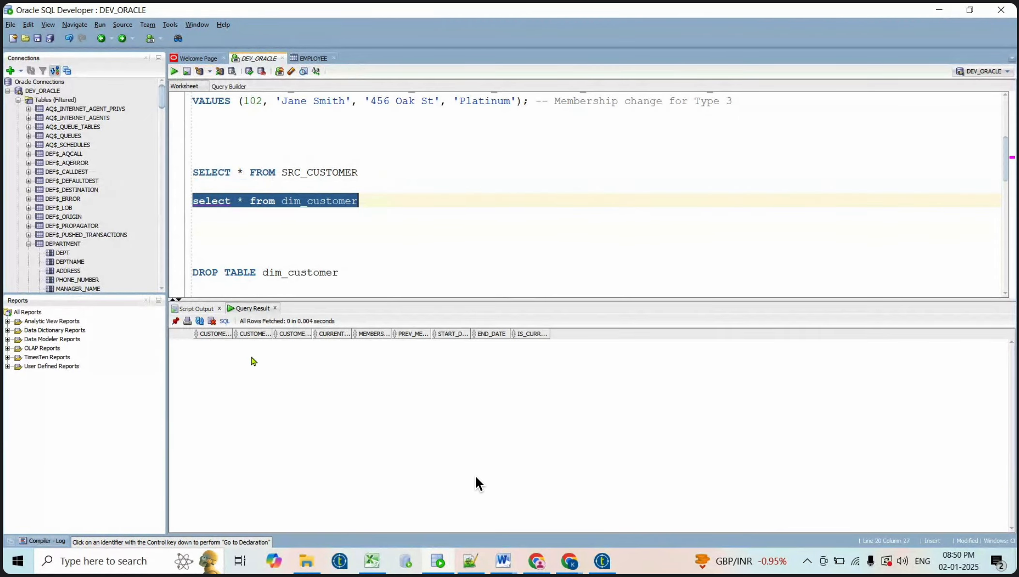
Rerun the SRC_CUSTOMER query, then return to Talend
click(367, 170)
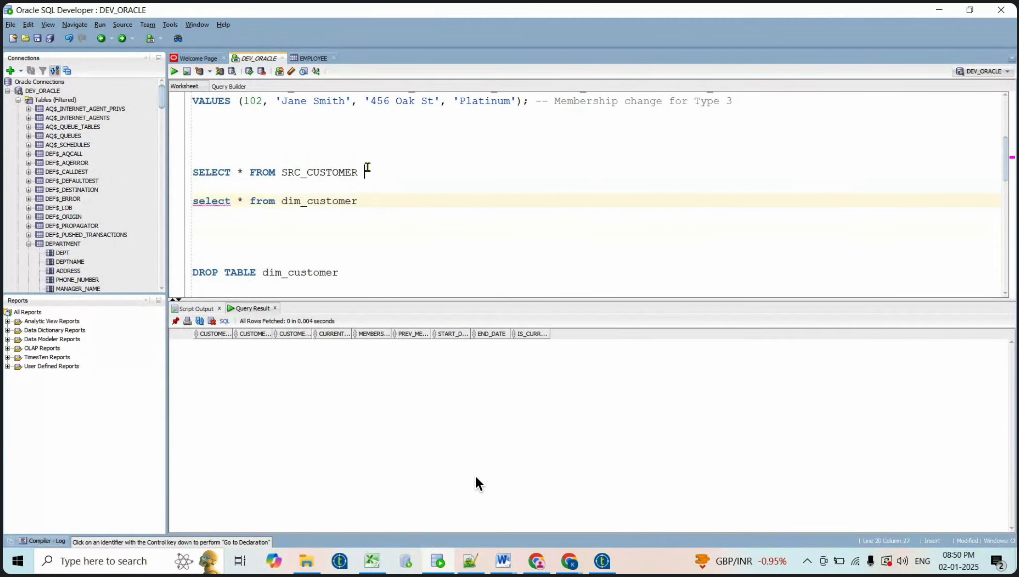
key(shift+Home)
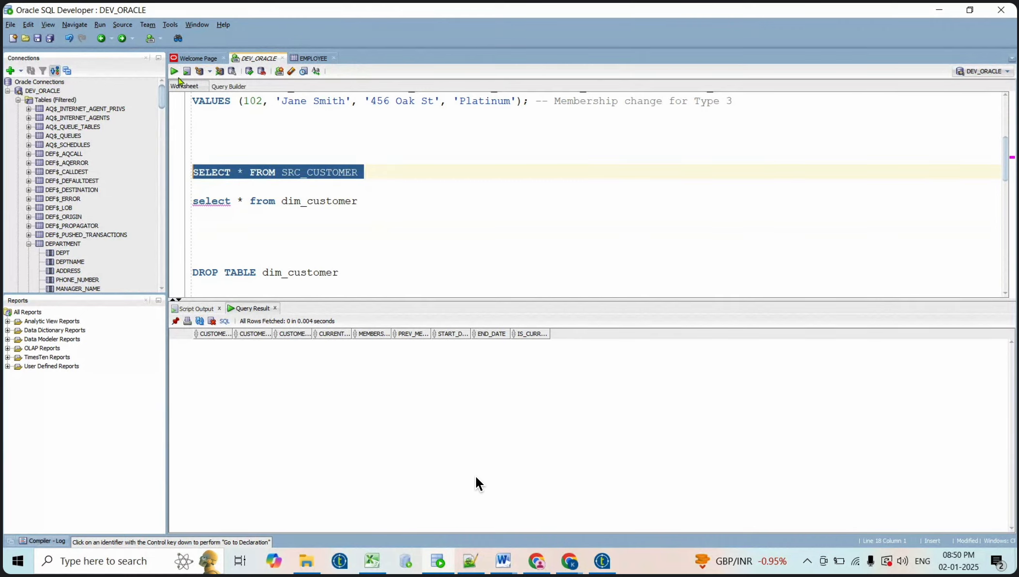
click(175, 71)
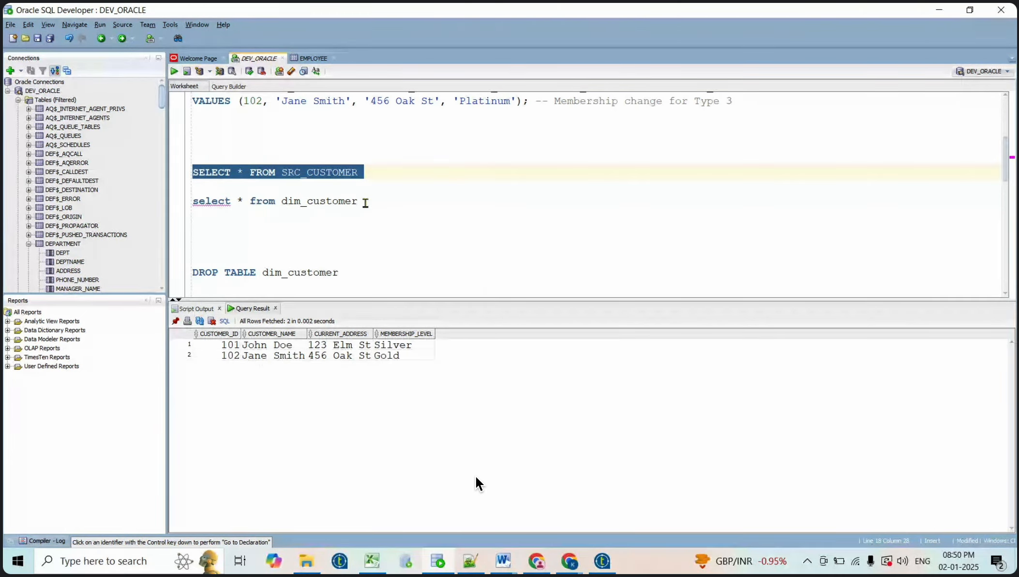
click(604, 561)
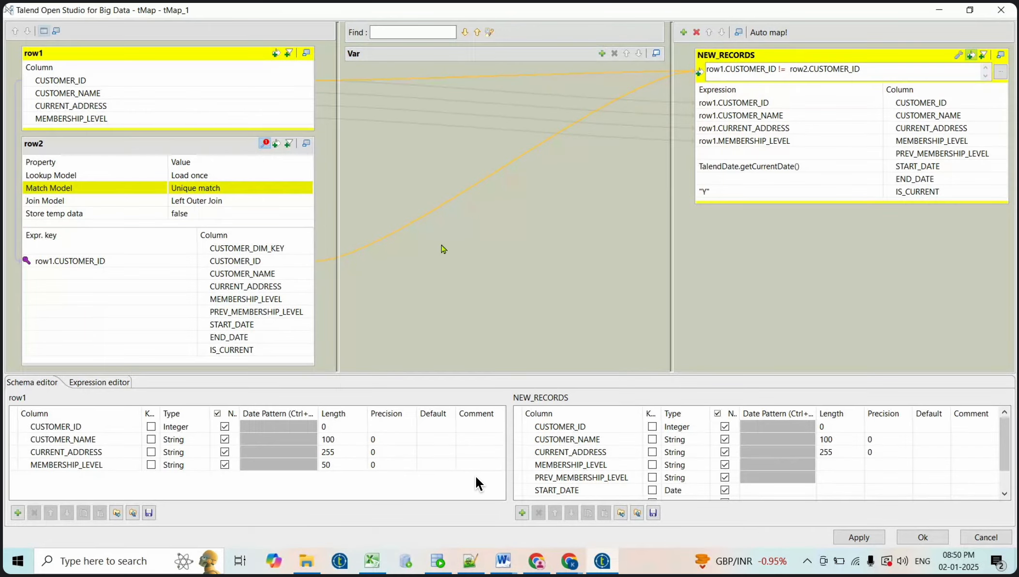
Run the SCD_TYPE_1_2_3 job and enlarge the log to see 2 rows reach dim_customer_new_records
click(939, 535)
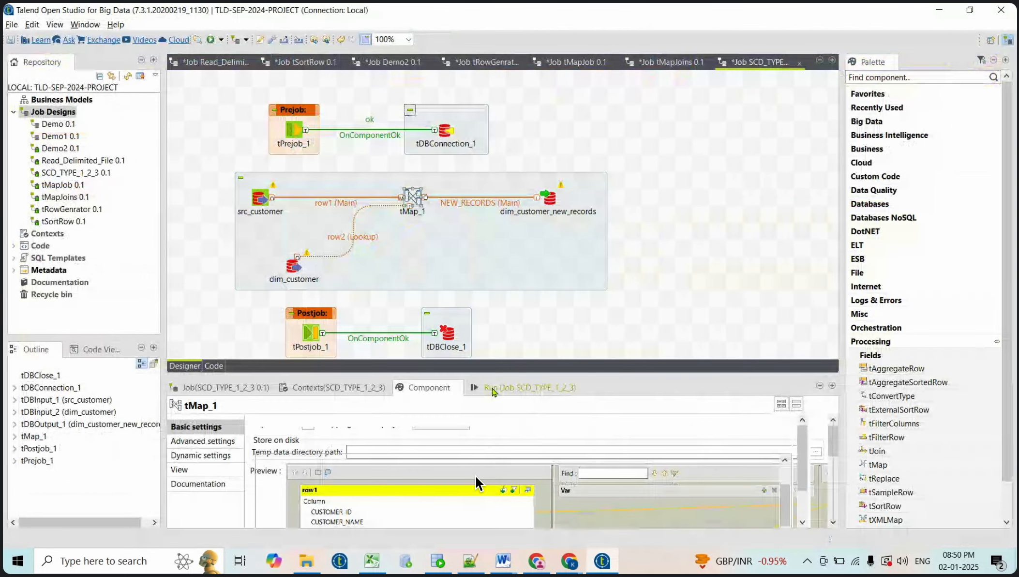
click(493, 388)
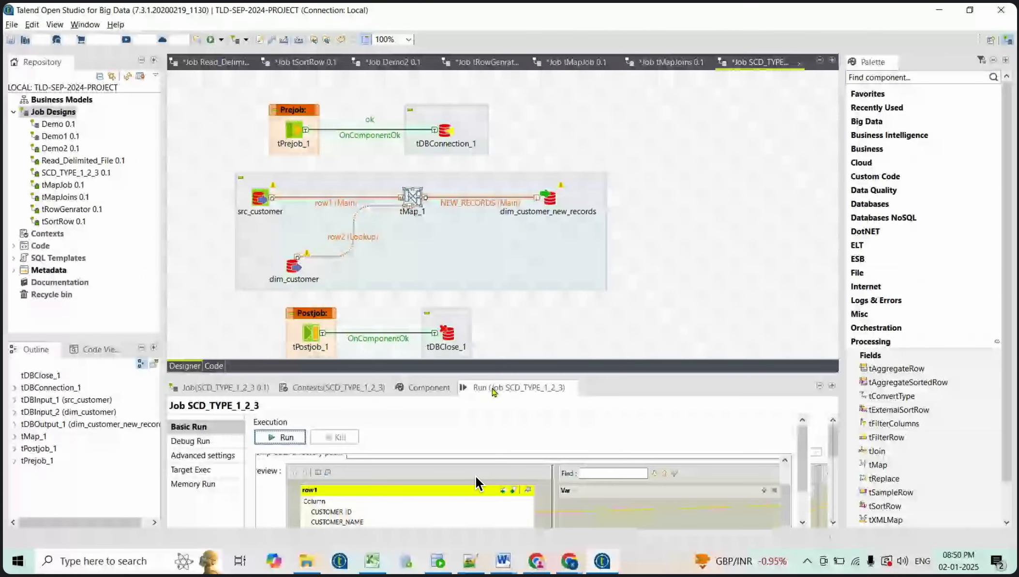
click(289, 439)
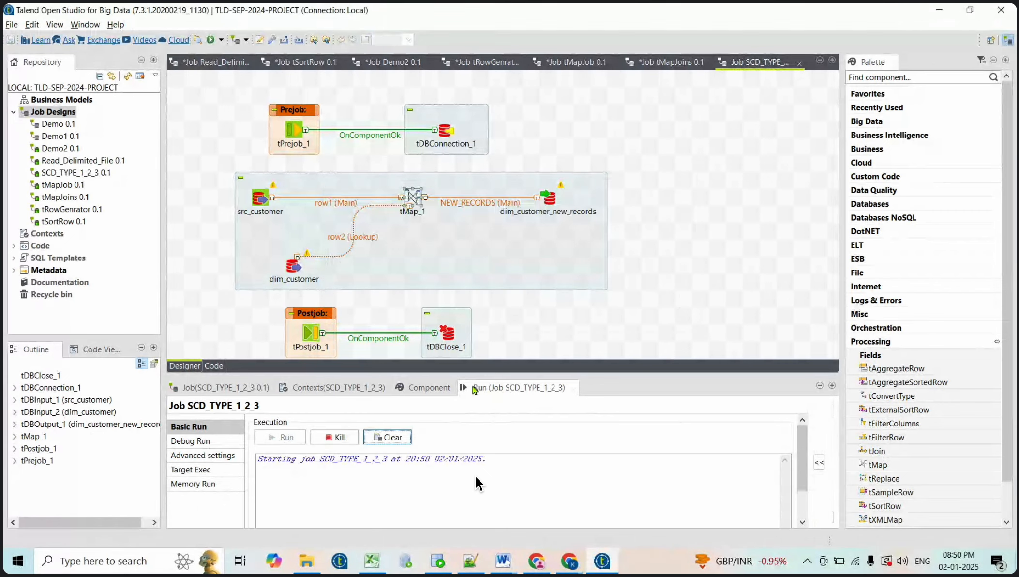
drag(481, 376, 480, 318)
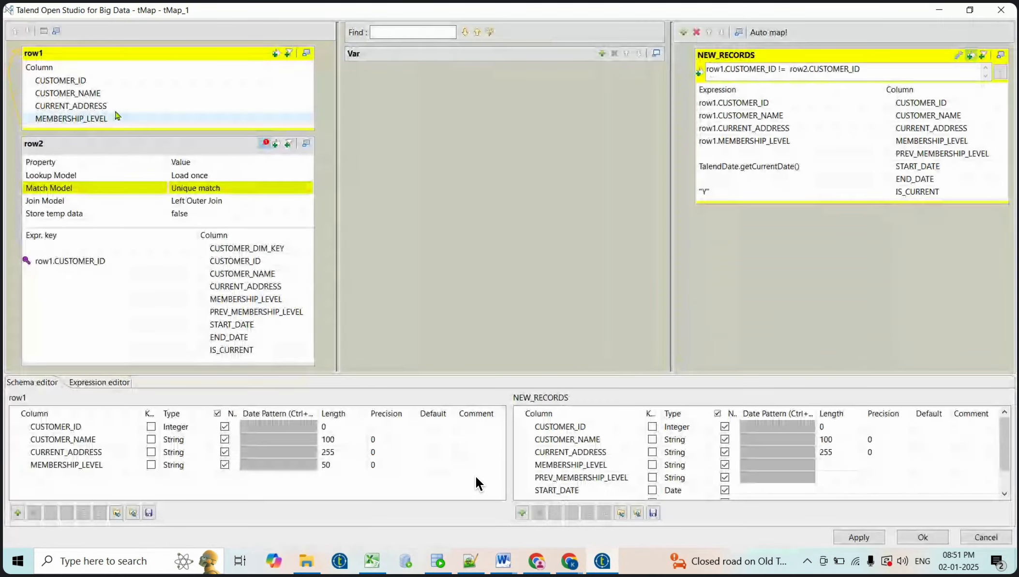
Review the CUSTOMER_ID join to row2 in tMap_1, apply the mapping, and return to SQL Developer
click(85, 82)
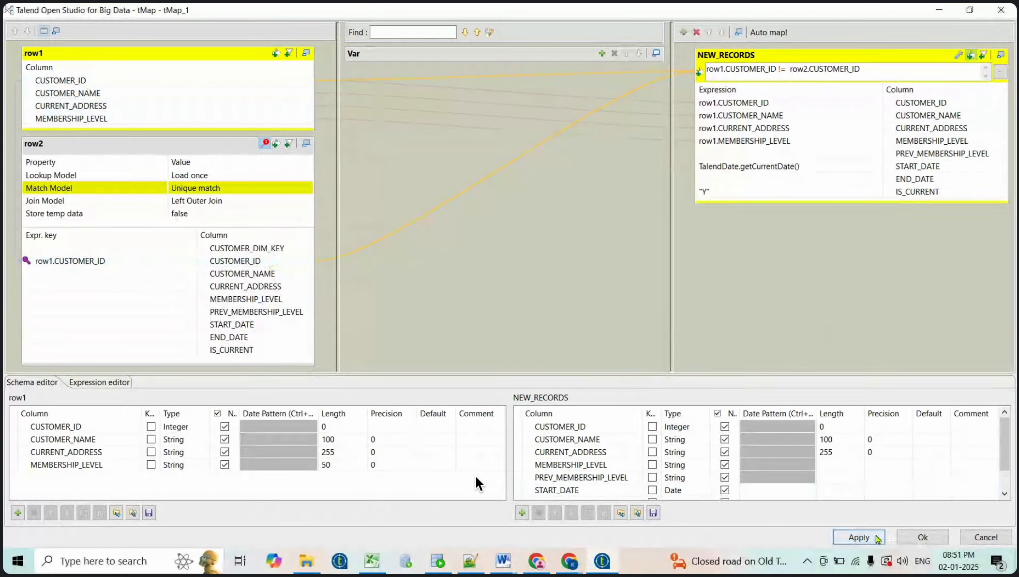
click(873, 538)
click(901, 538)
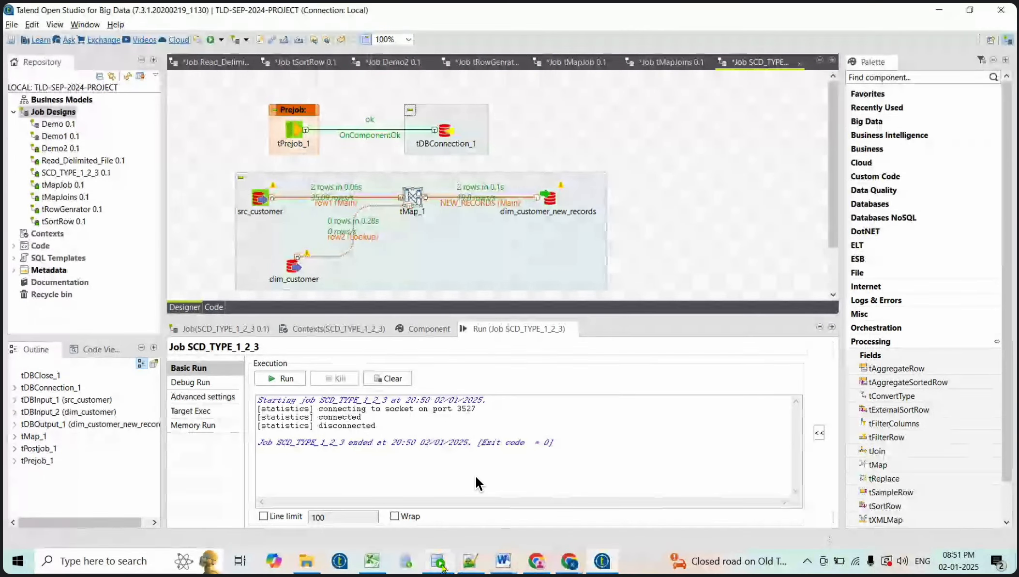
click(439, 562)
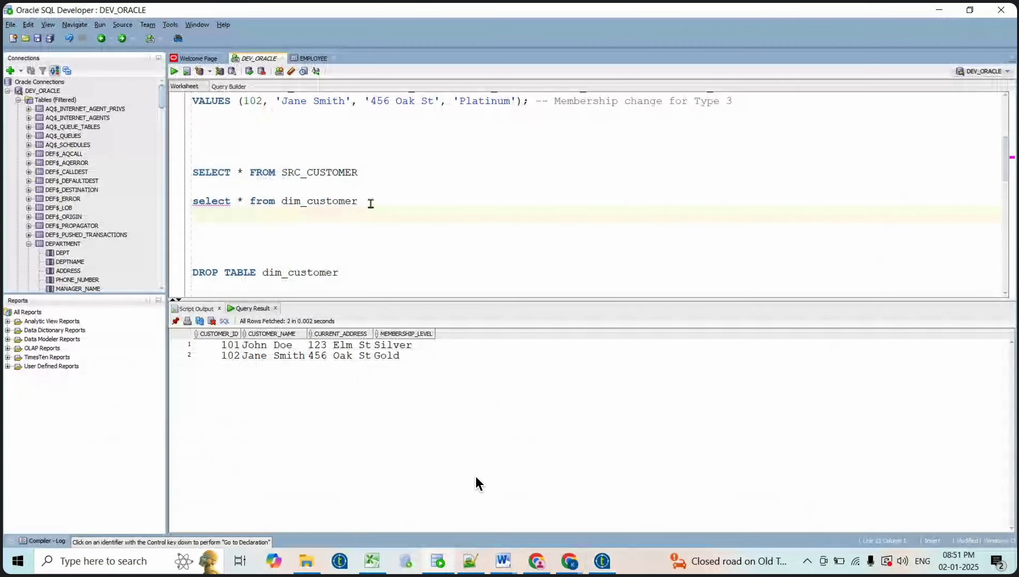
Run the 'select * from dim_customer' query in SQL Developer
click(371, 203)
key(shift+Home)
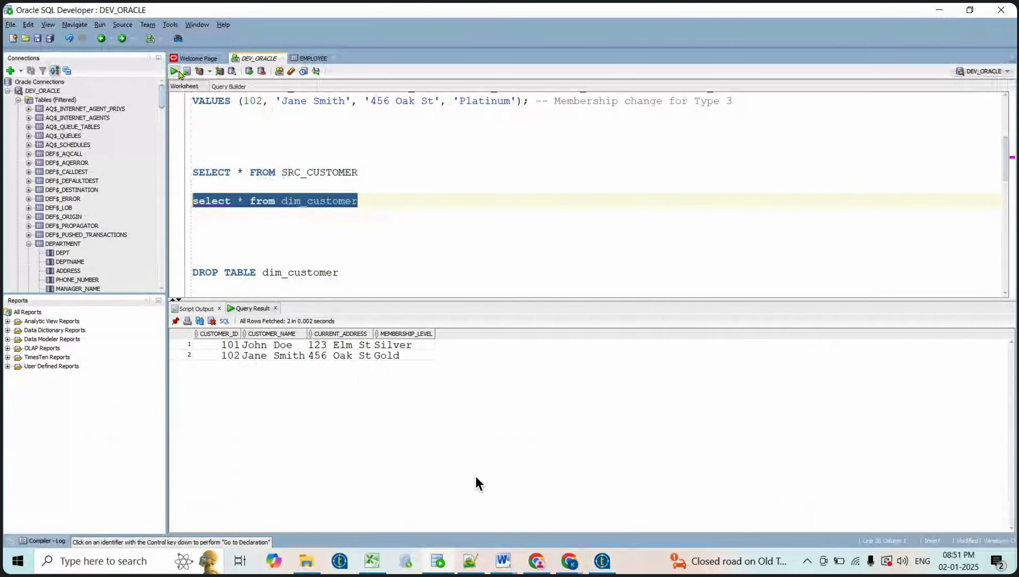
click(176, 71)
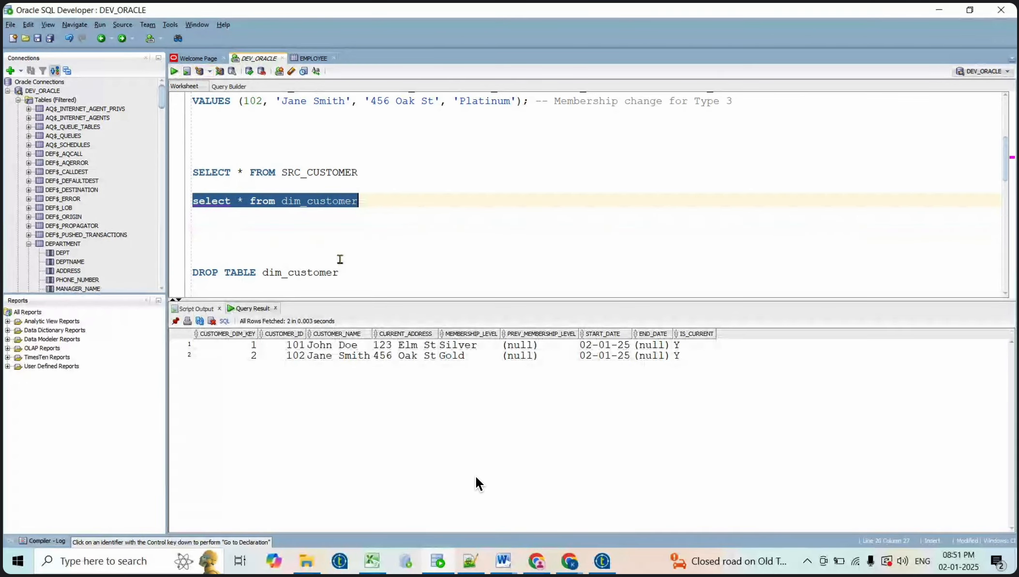
click(340, 259)
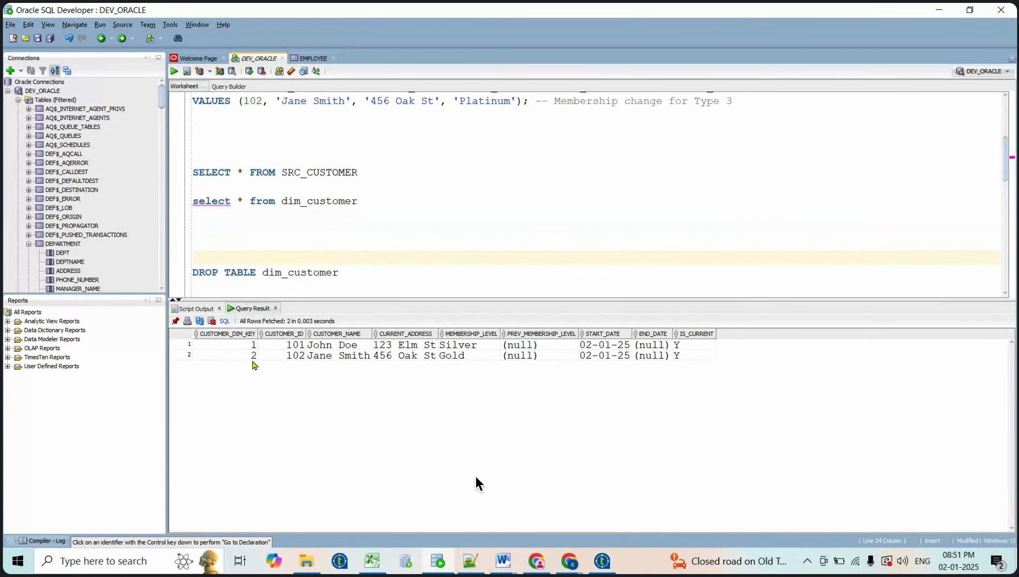
Check the surrogate keys, customer IDs 101 and 102, names, address, and membership levels Silver and Gold
click(251, 346)
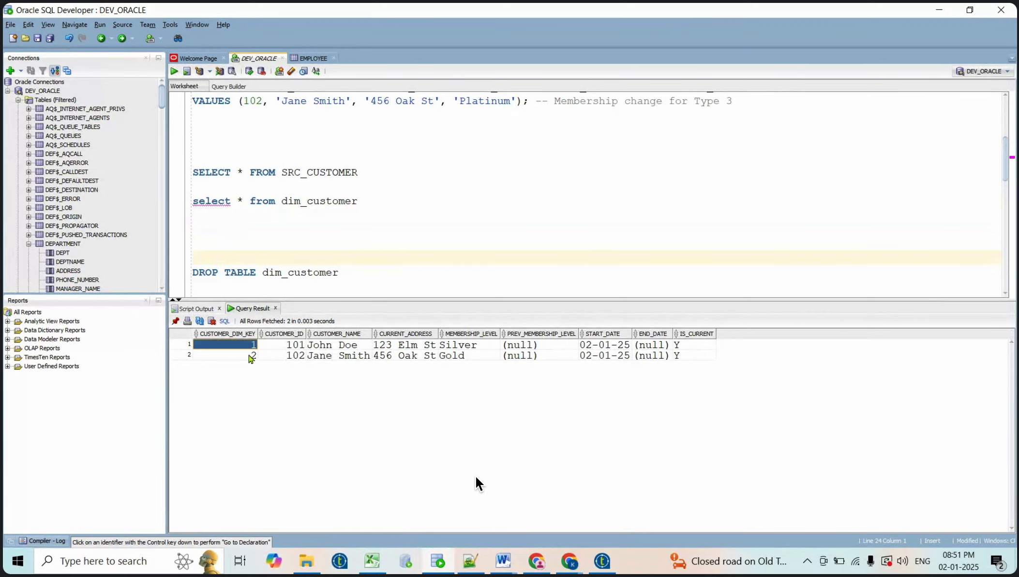
click(252, 356)
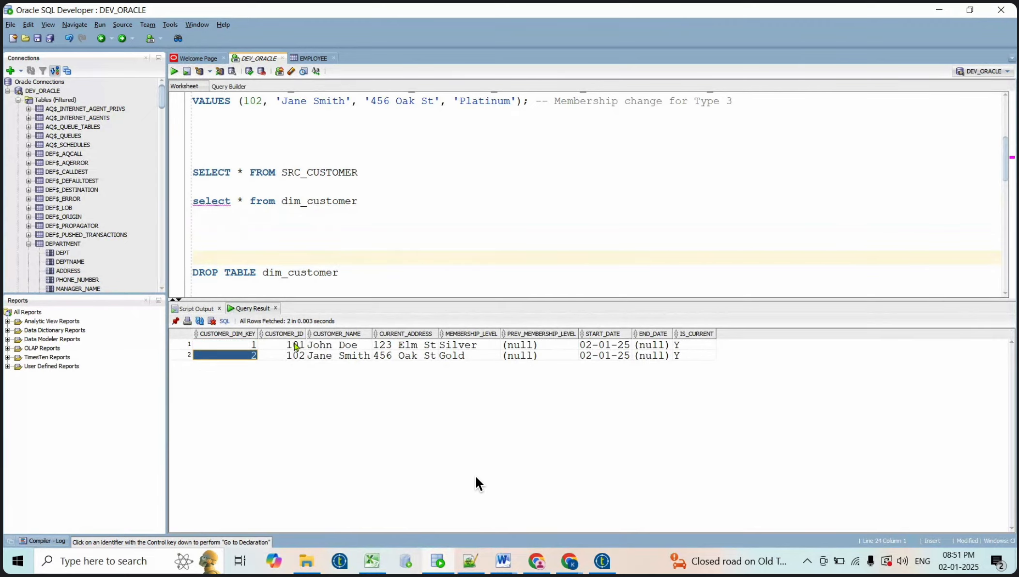
click(297, 345)
click(299, 356)
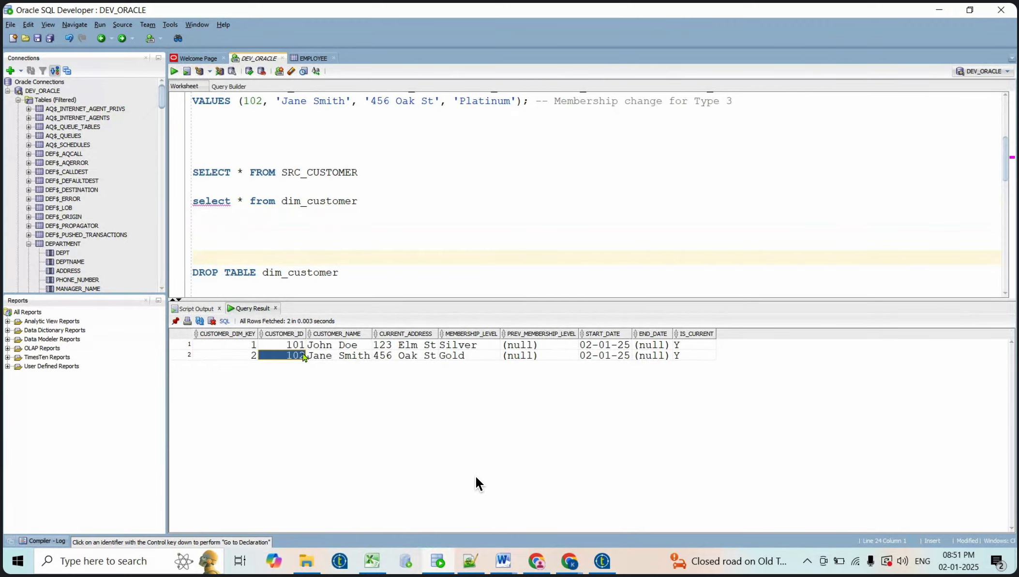
click(334, 345)
click(338, 356)
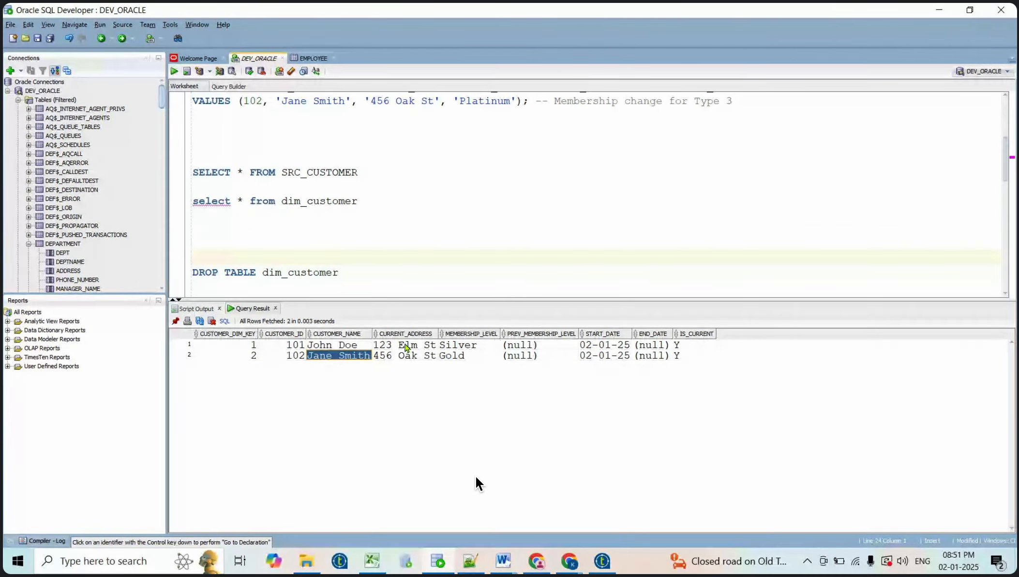
click(408, 356)
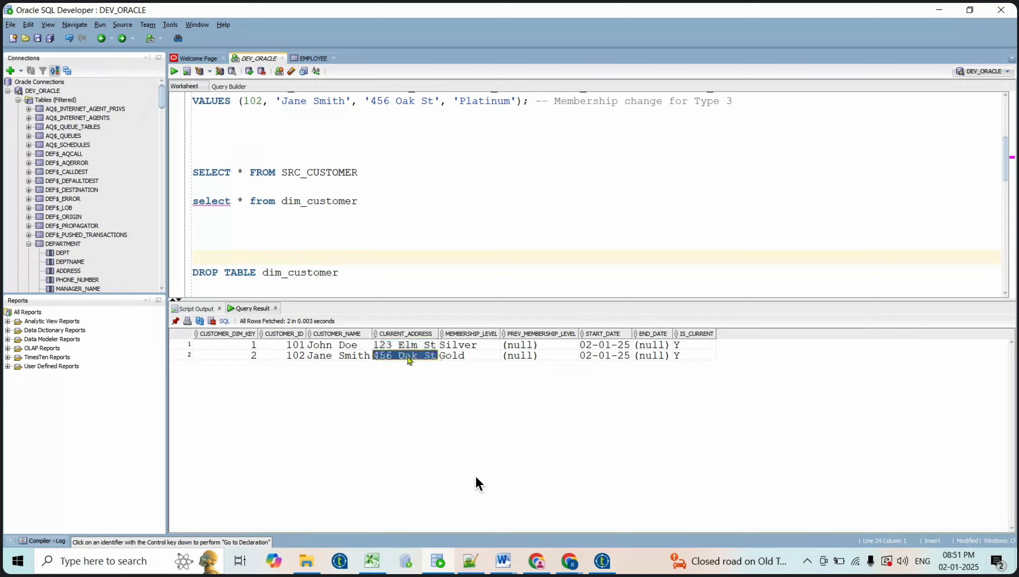
click(466, 345)
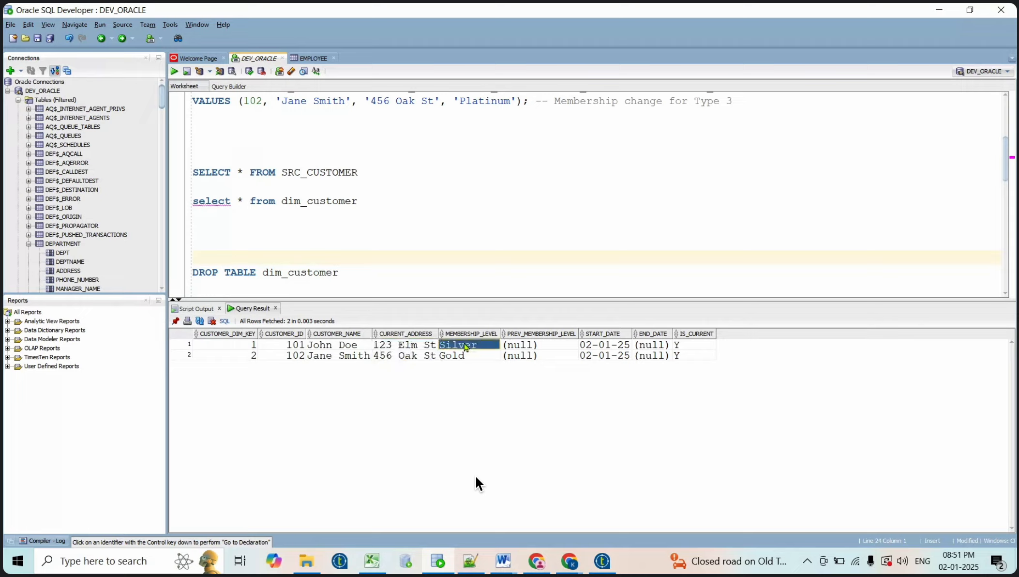
click(467, 357)
Check both rows' empty previous levels, start date 02-01-25, empty end dates, and IS_CURRENT Y
click(553, 347)
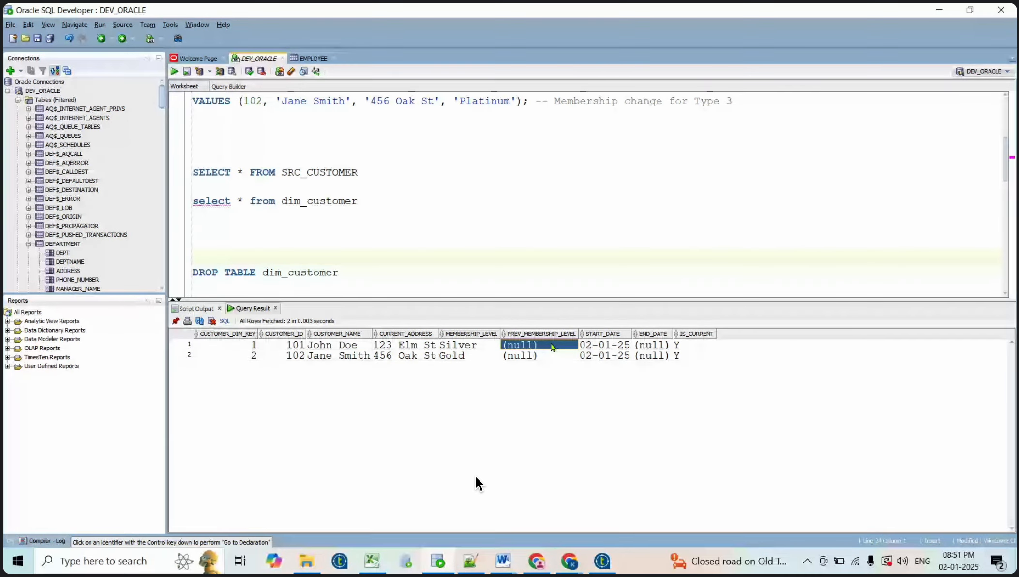
click(519, 356)
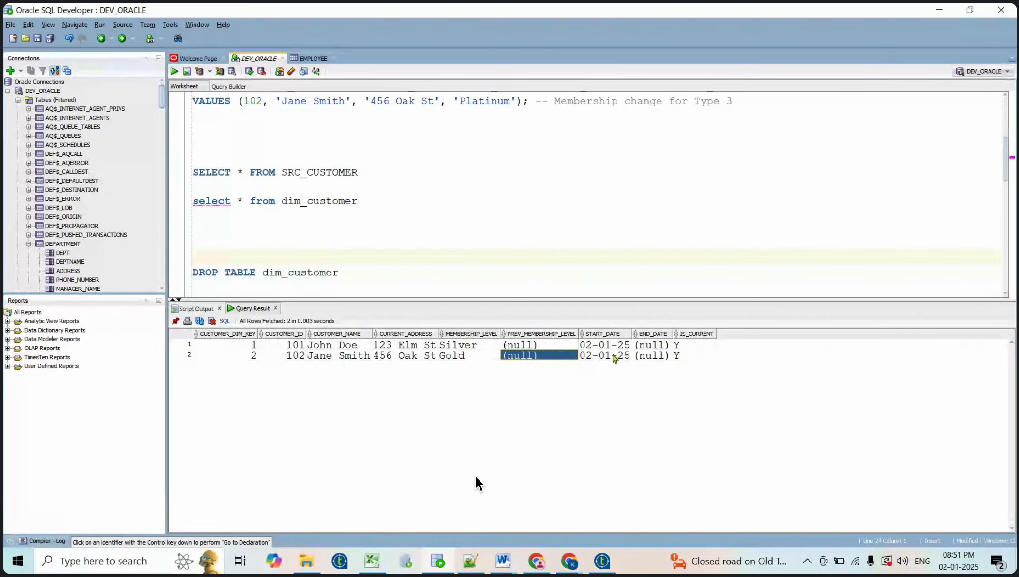
click(603, 345)
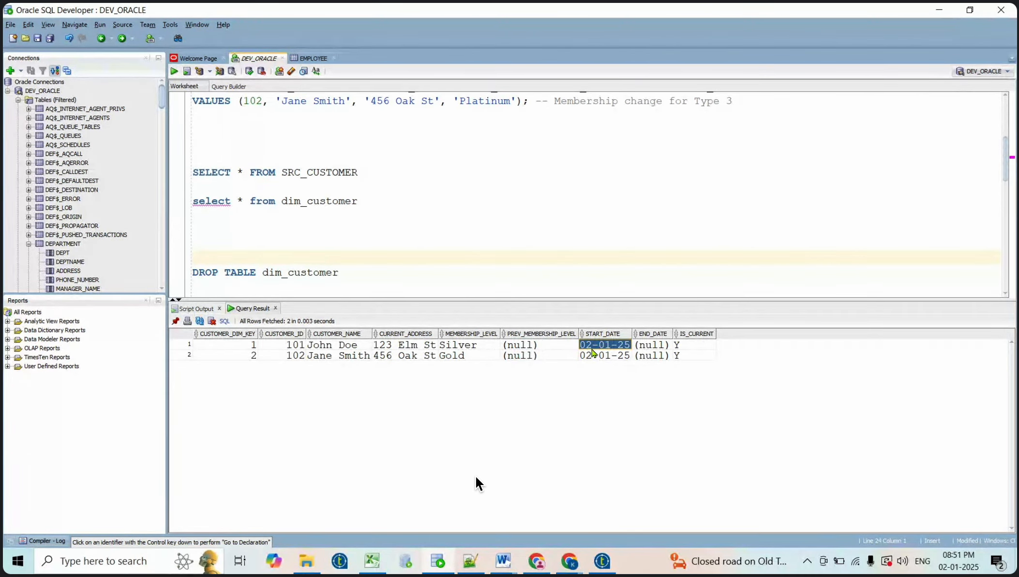
click(623, 357)
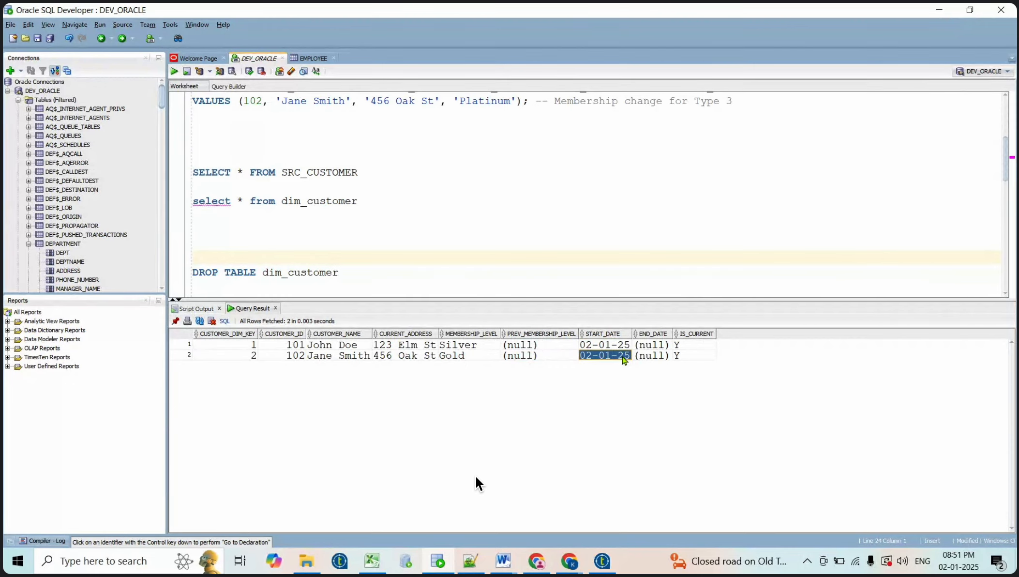
click(662, 345)
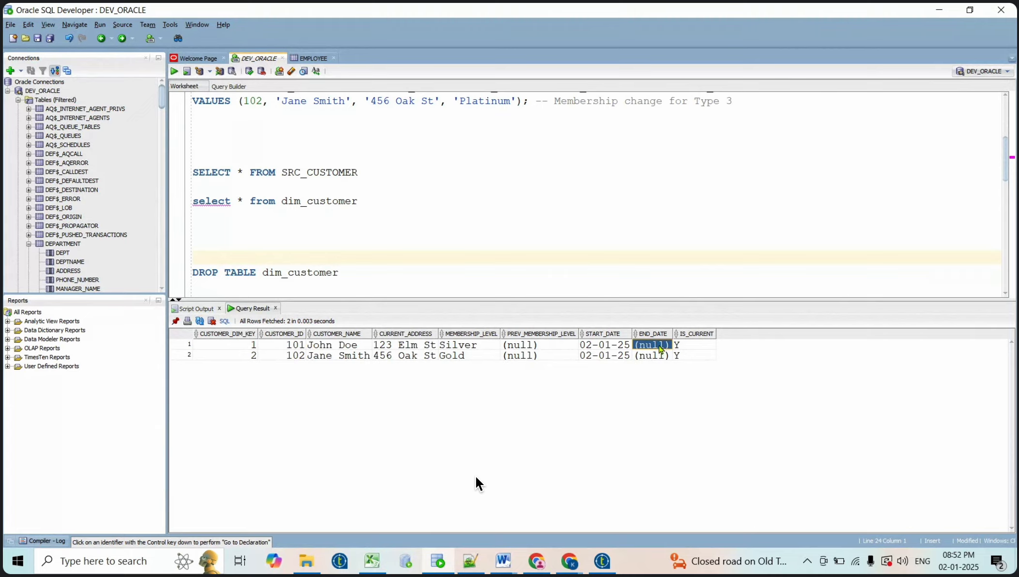
click(661, 356)
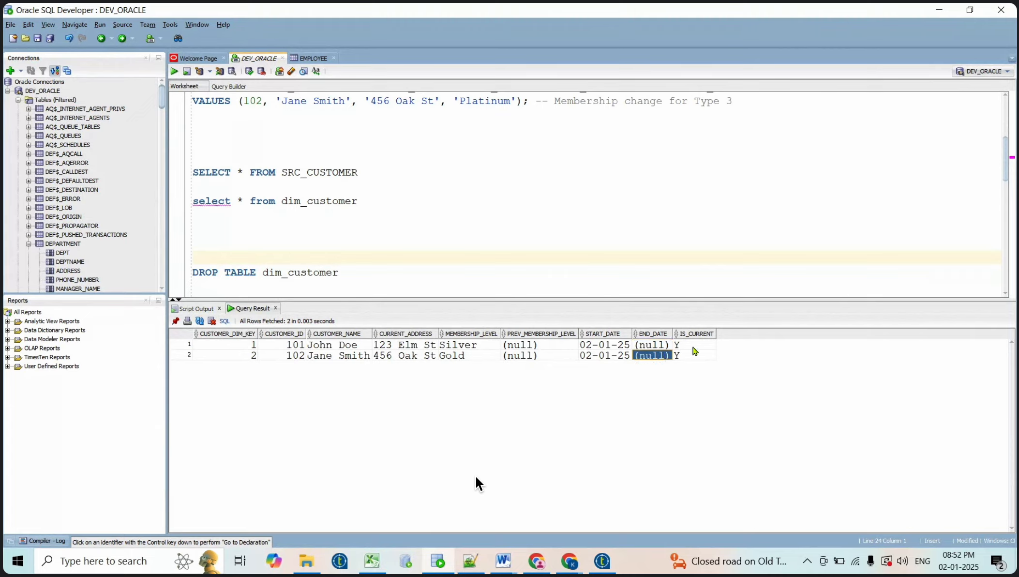
click(693, 347)
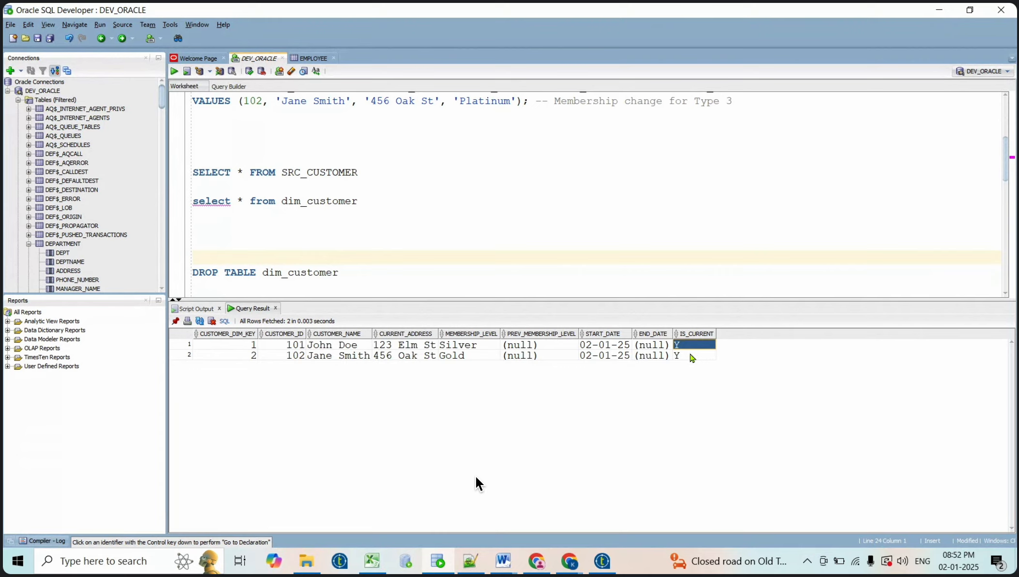
click(691, 356)
Select the CUSTOMER_ID results down to customer 102, then return to the Talend SCD job
click(408, 267)
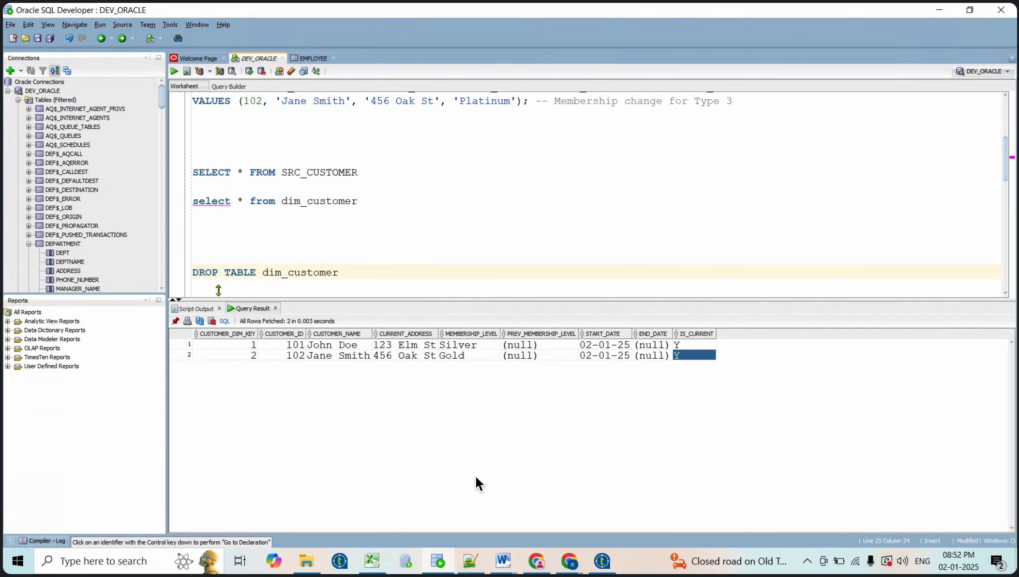
click(300, 181)
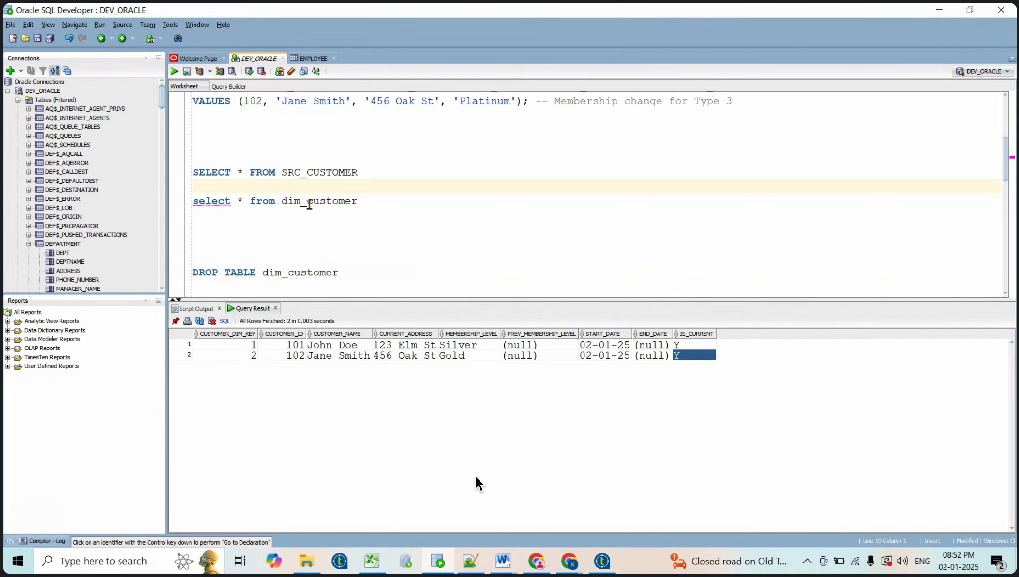
click(309, 201)
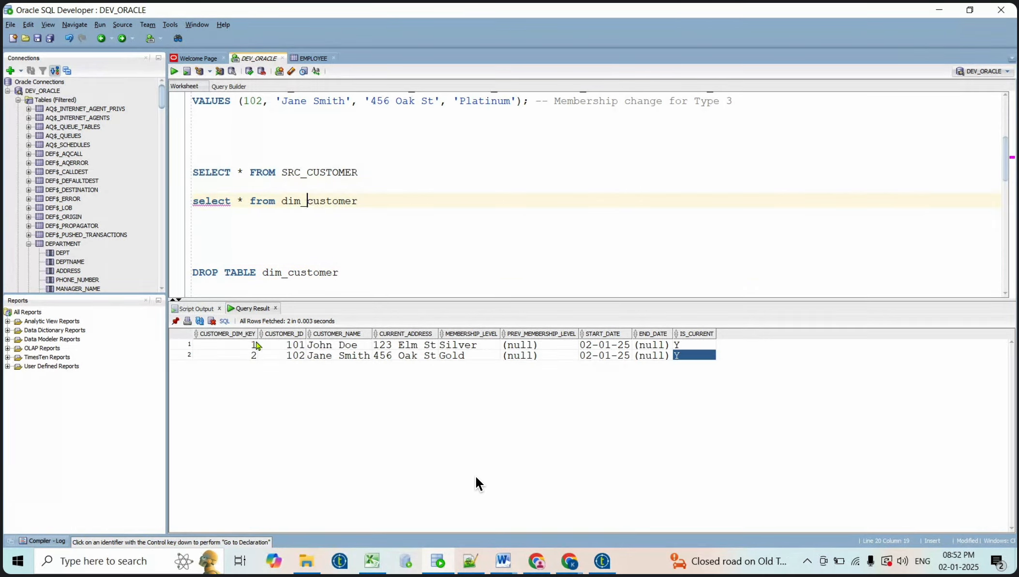
click(289, 339)
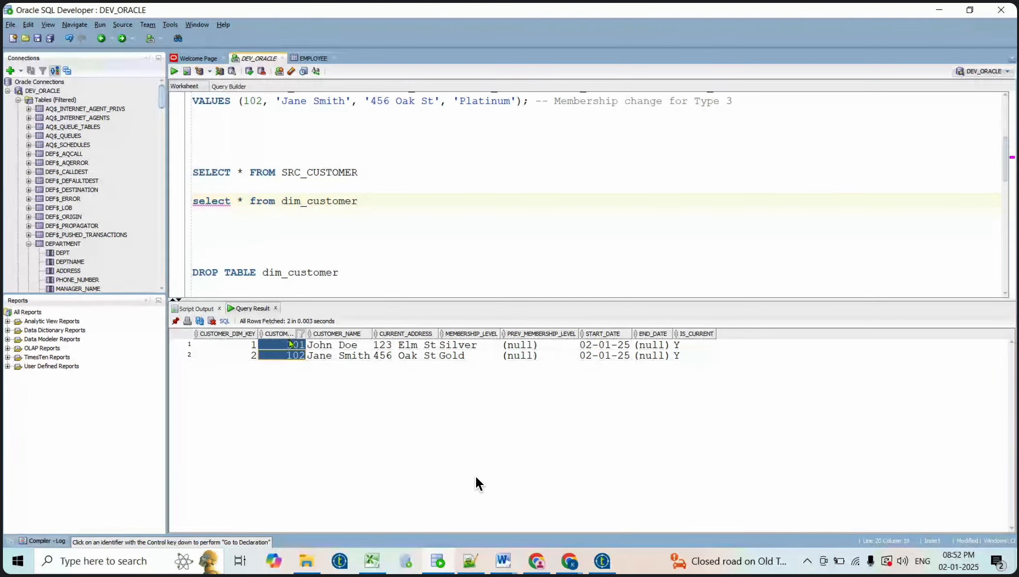
click(294, 355)
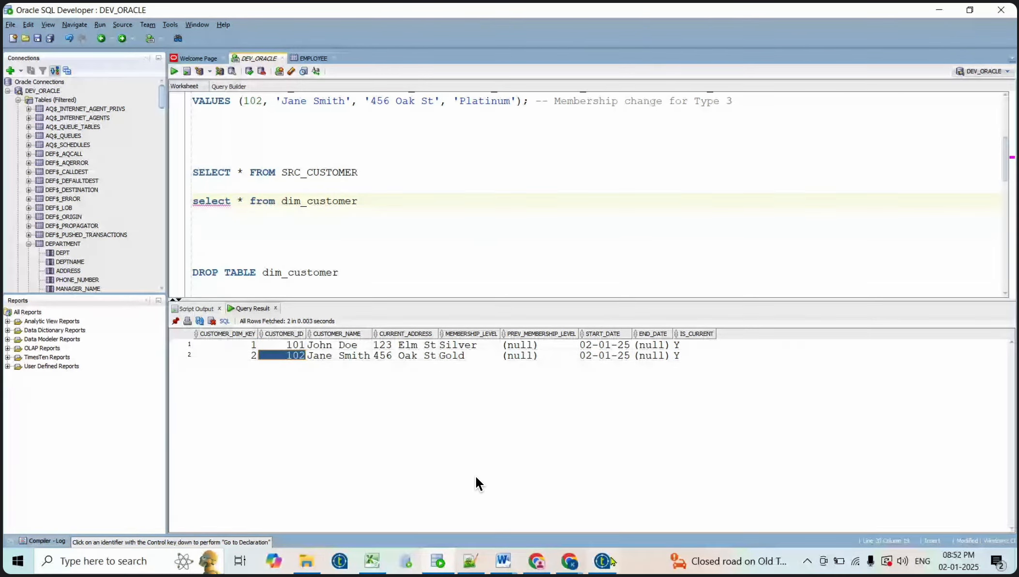
click(602, 560)
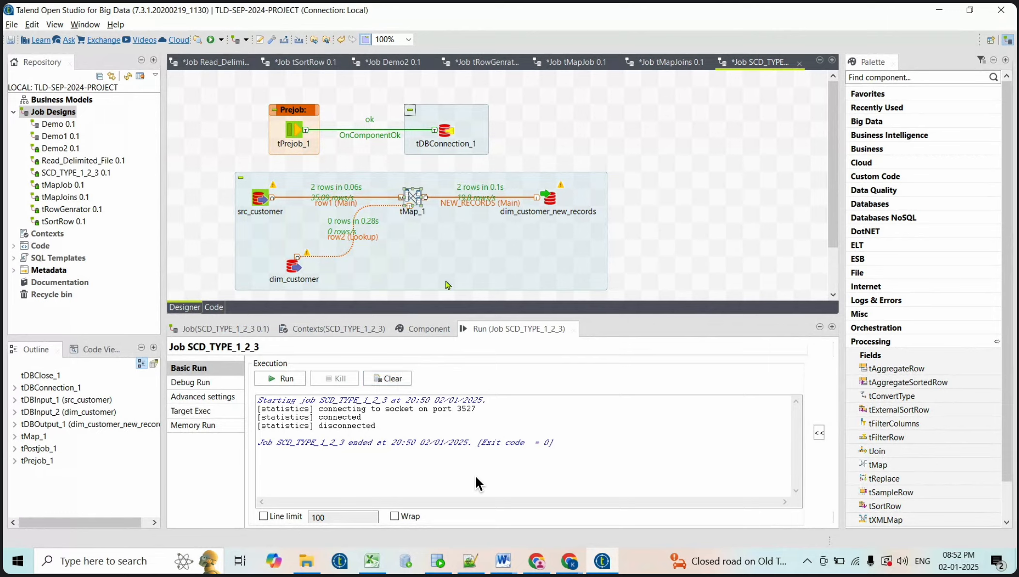
Clear the console and rerun SCD_TYPE_1_2_3, which passes 0 rows to dim_customer_new_records
click(388, 377)
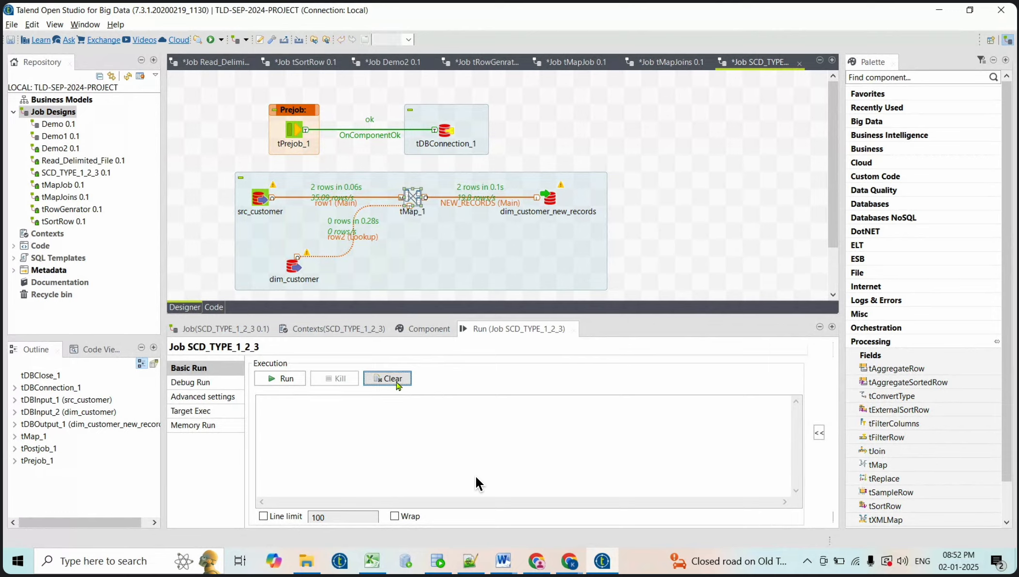
click(291, 382)
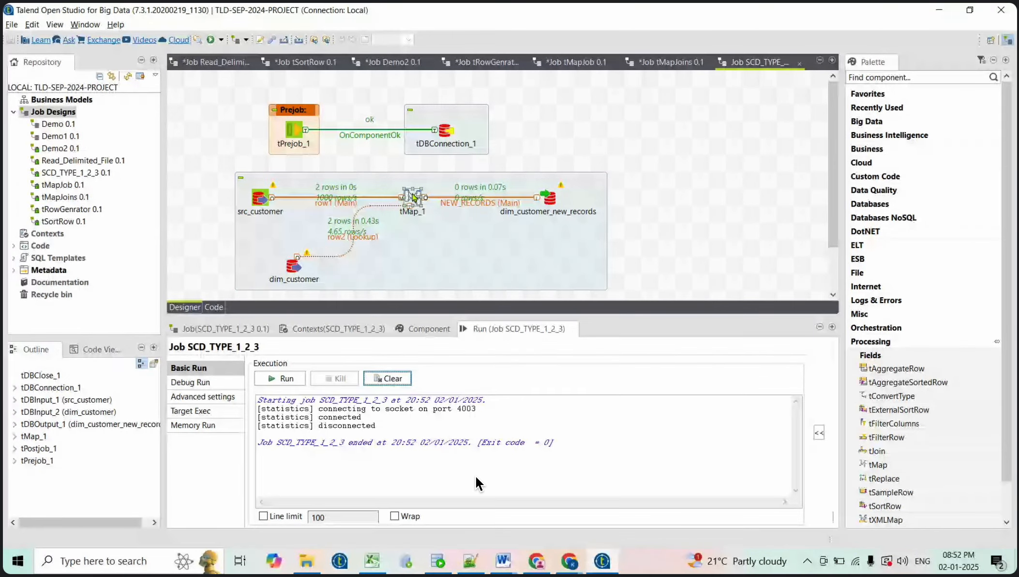
double_click(417, 197)
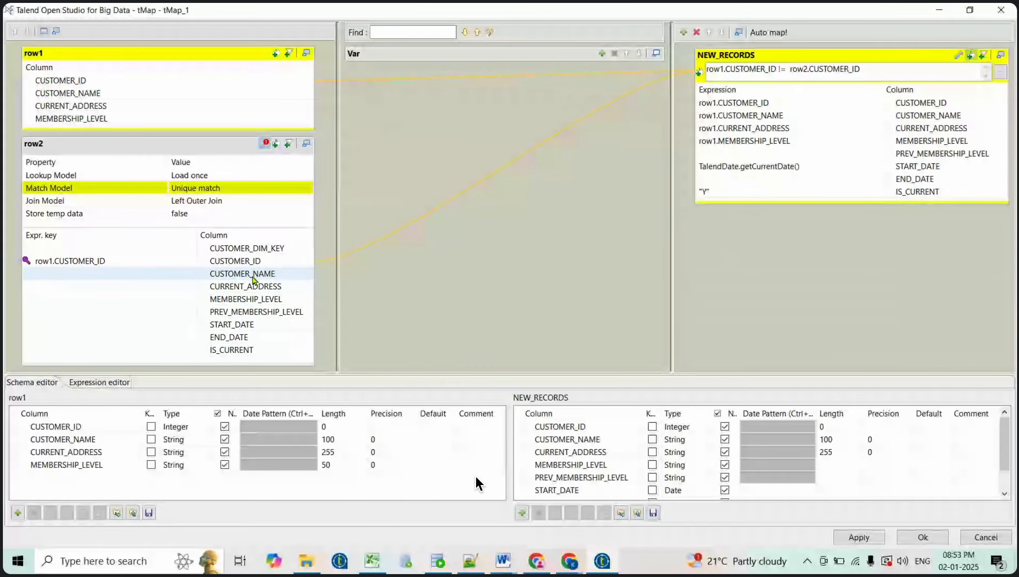
click(859, 536)
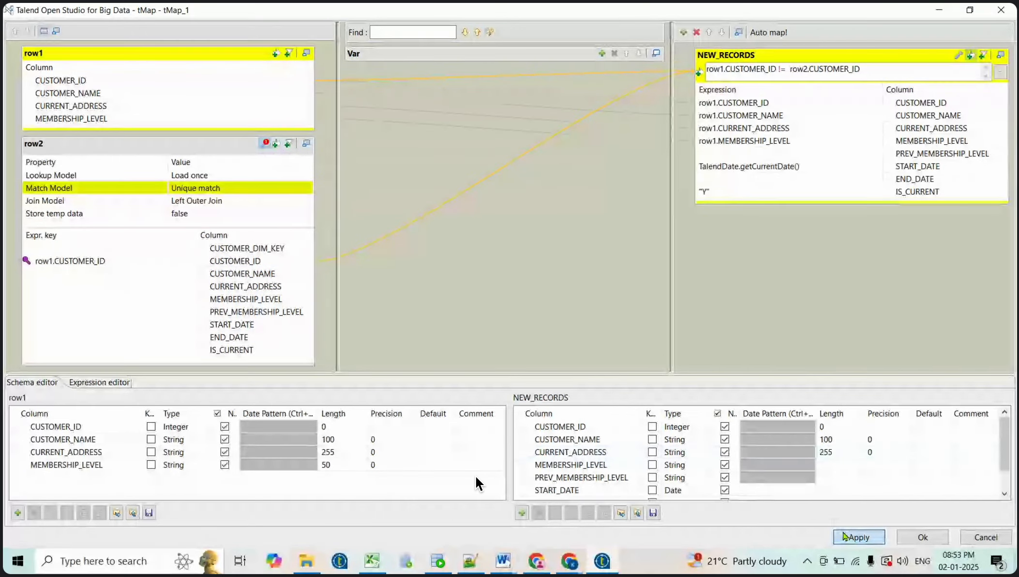
click(922, 536)
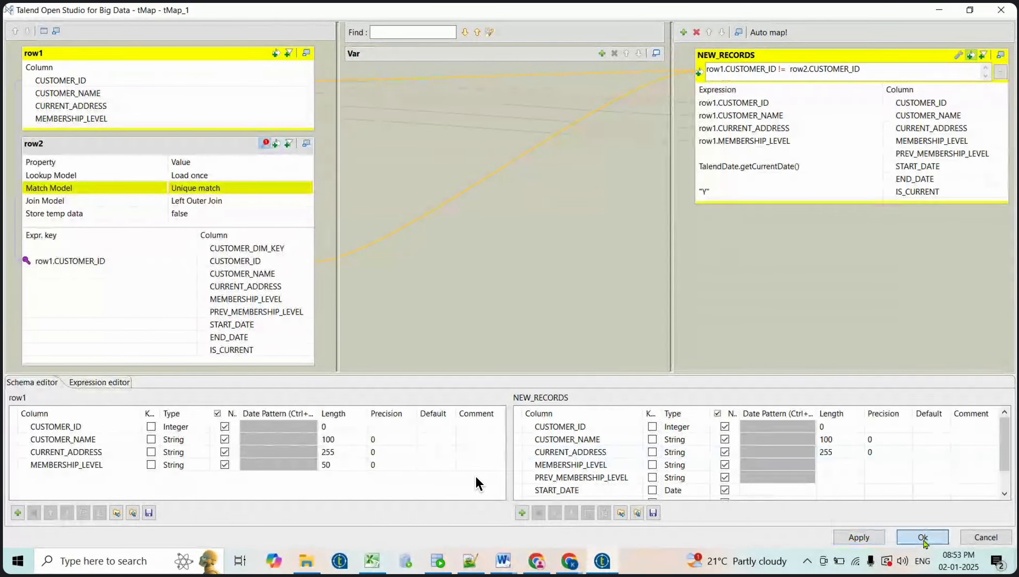